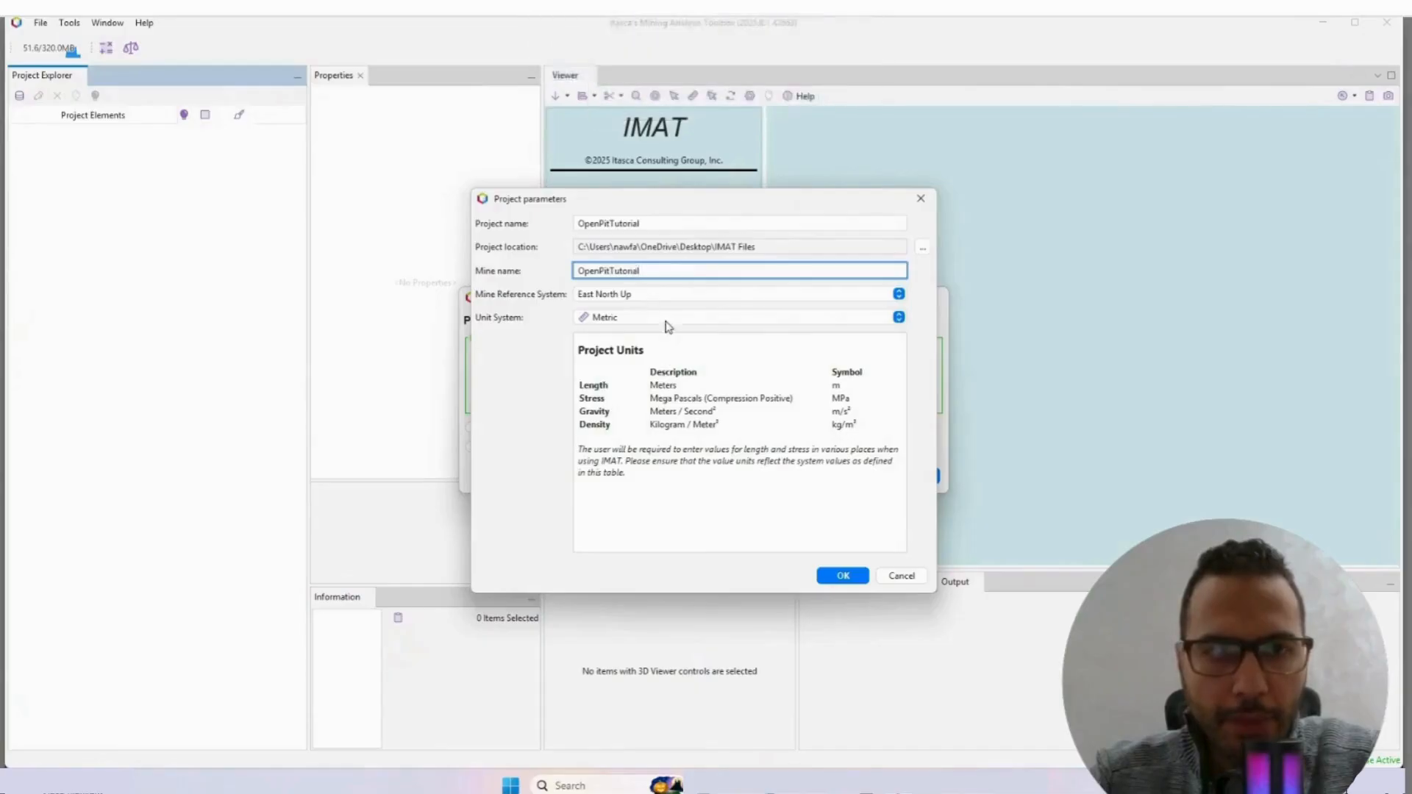
Step: Create the OpenPitTutorial project with the East North Up reference system and metric units
{"action": "left_click", "coordinate": [843, 575]}
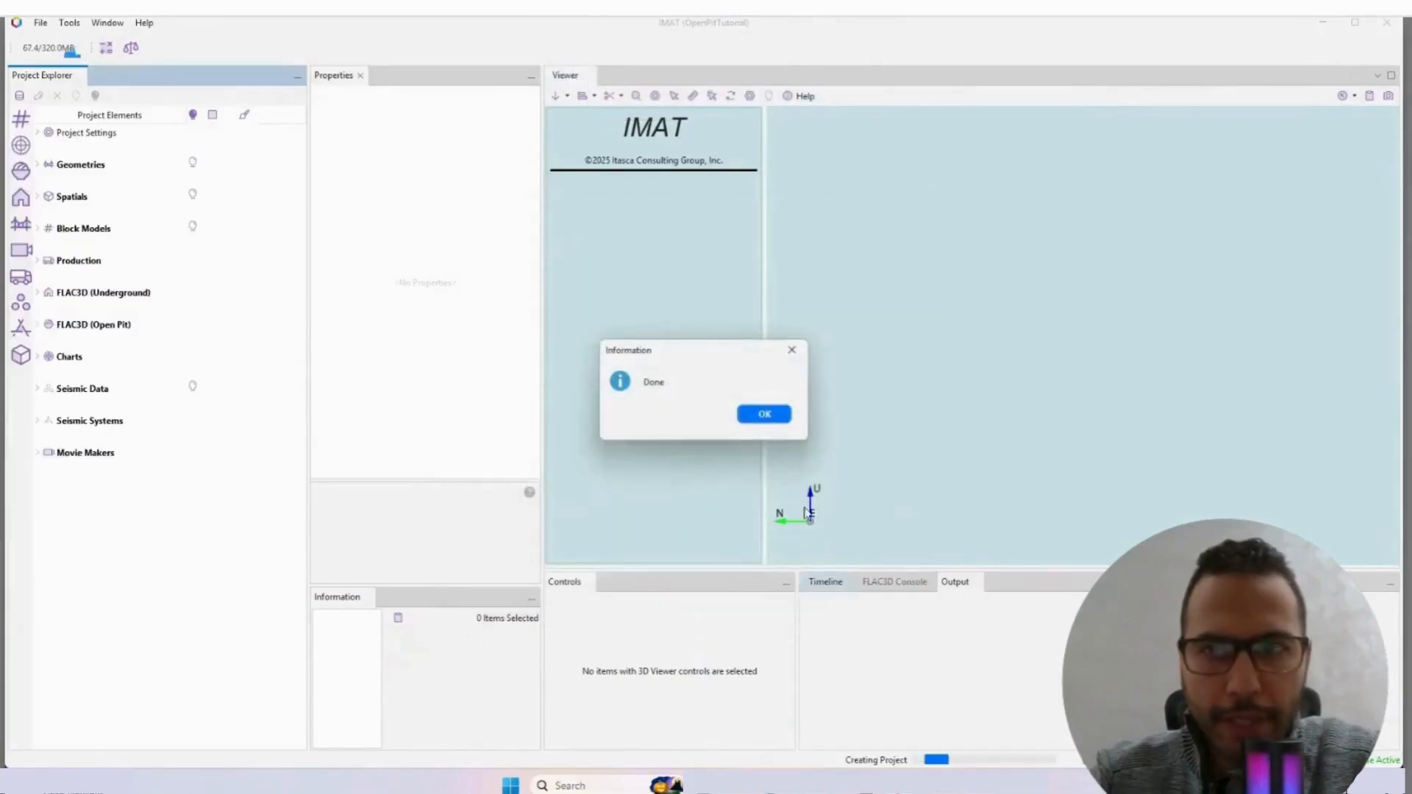
{"action": "left_click", "coordinate": [761, 415]}
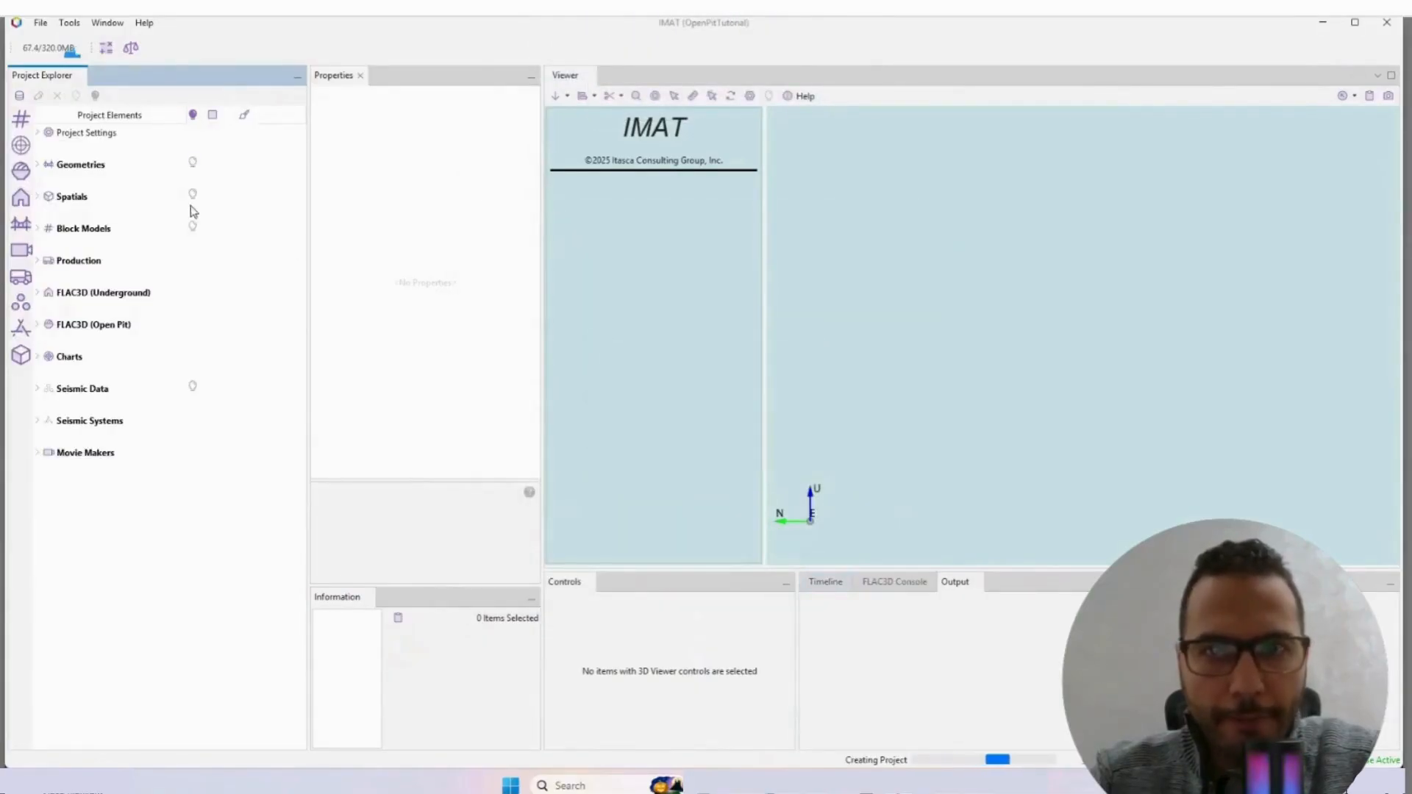
Step: Start a geometry import into Pit Shells and browse to the Support Files folder of PC4_Open_Pit_Slope_Stability
{"action": "left_click", "coordinate": [38, 165]}
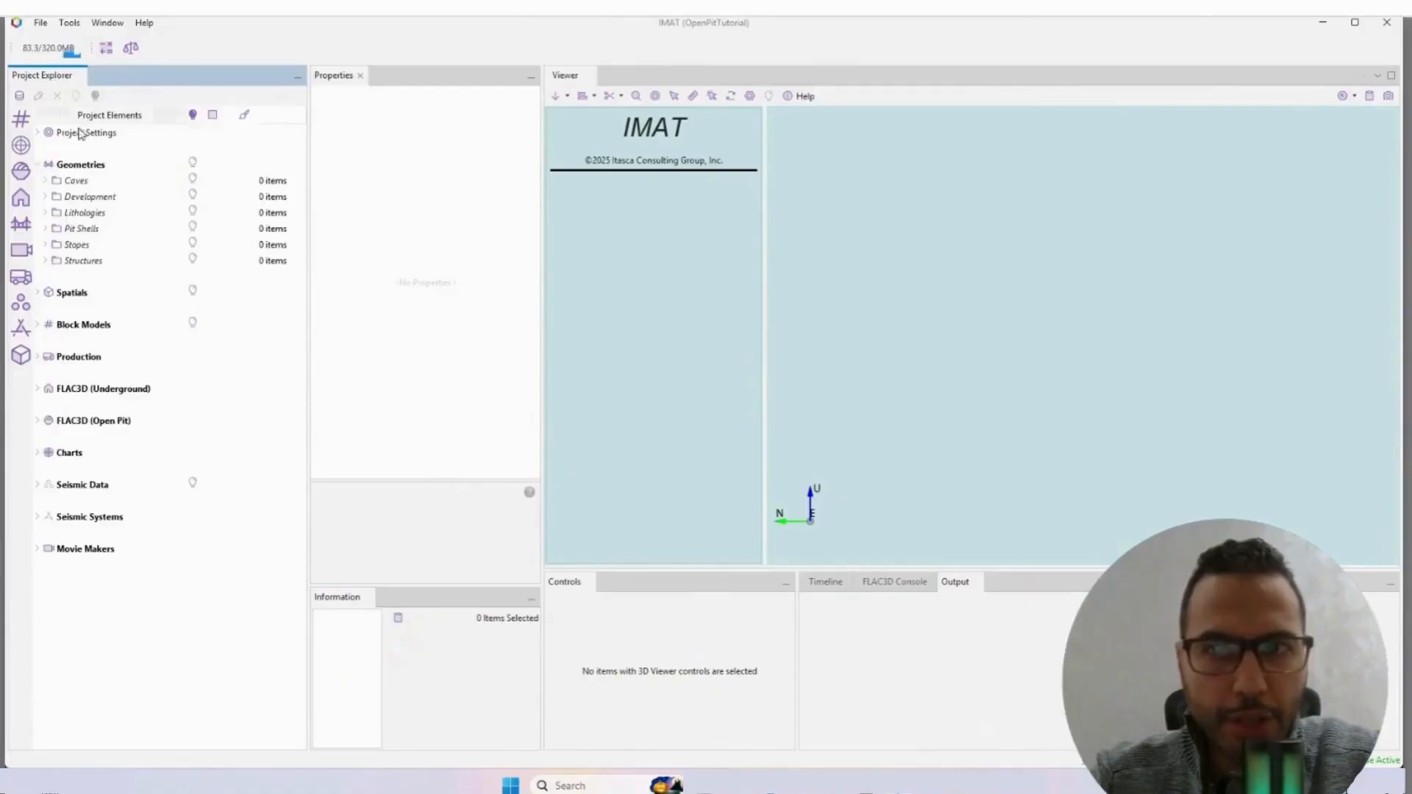
{"action": "right_click", "coordinate": [77, 232]}
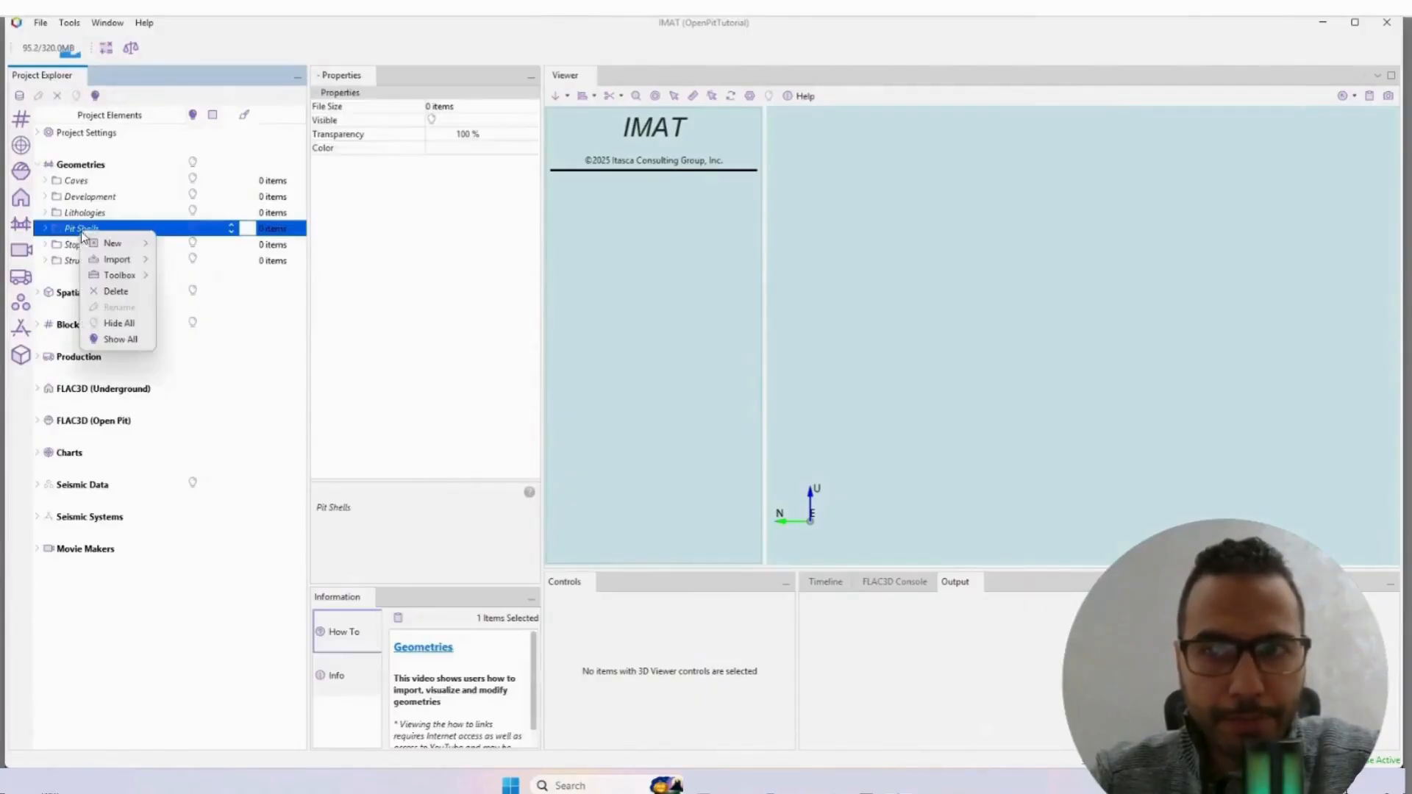
{"action": "mouse_move", "coordinate": [123, 262]}
{"action": "left_click", "coordinate": [185, 293]}
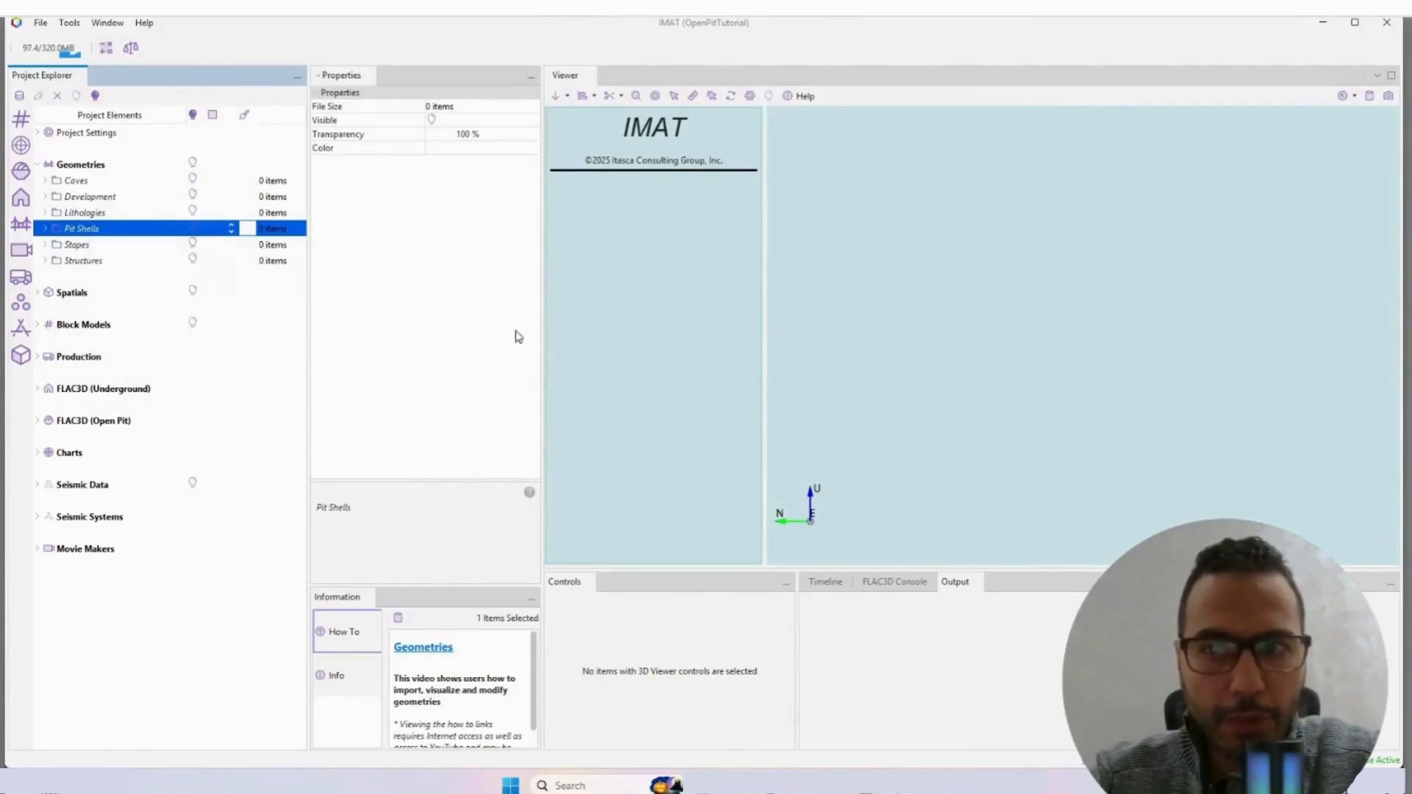
{"action": "left_click", "coordinate": [829, 289]}
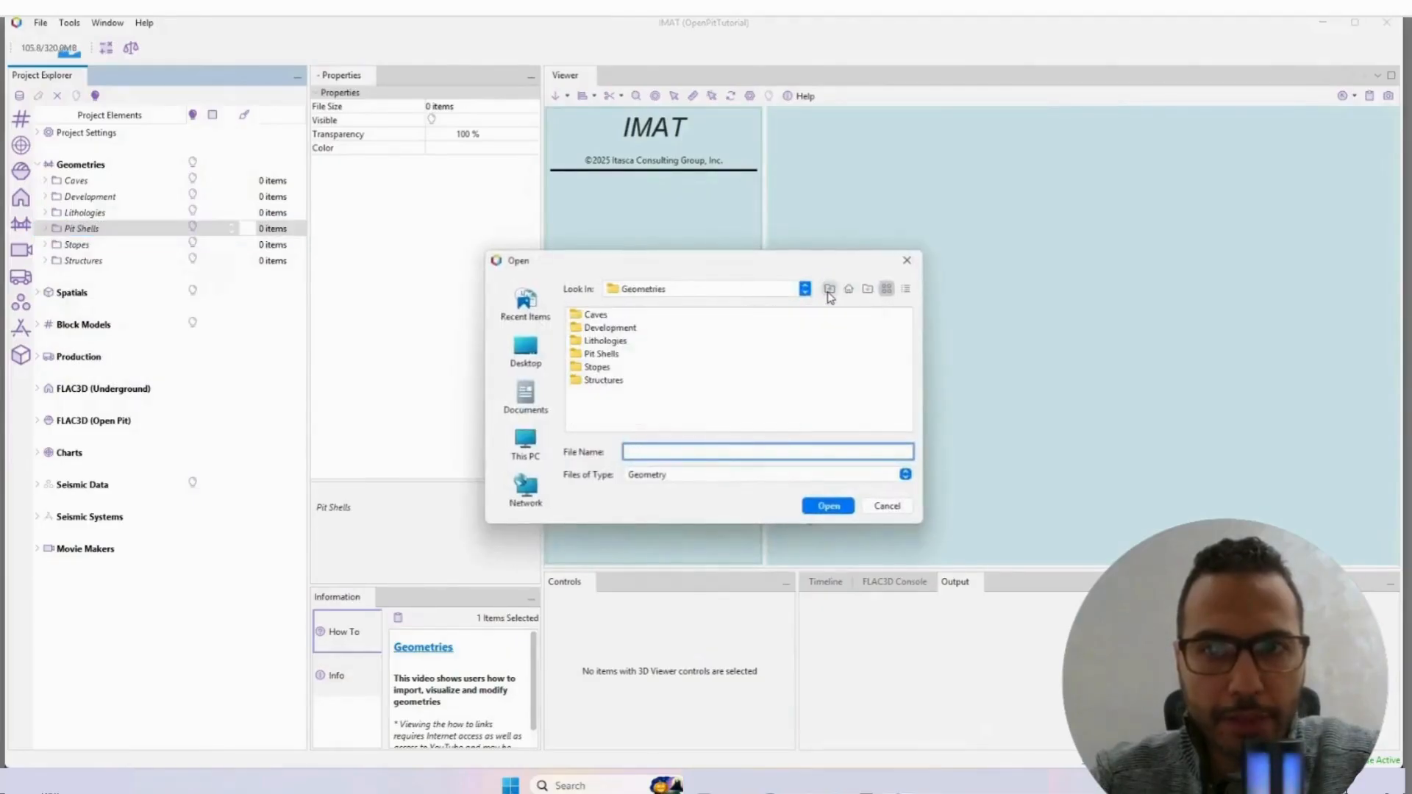
{"action": "left_click", "coordinate": [829, 289]}
{"action": "left_click", "coordinate": [829, 290]}
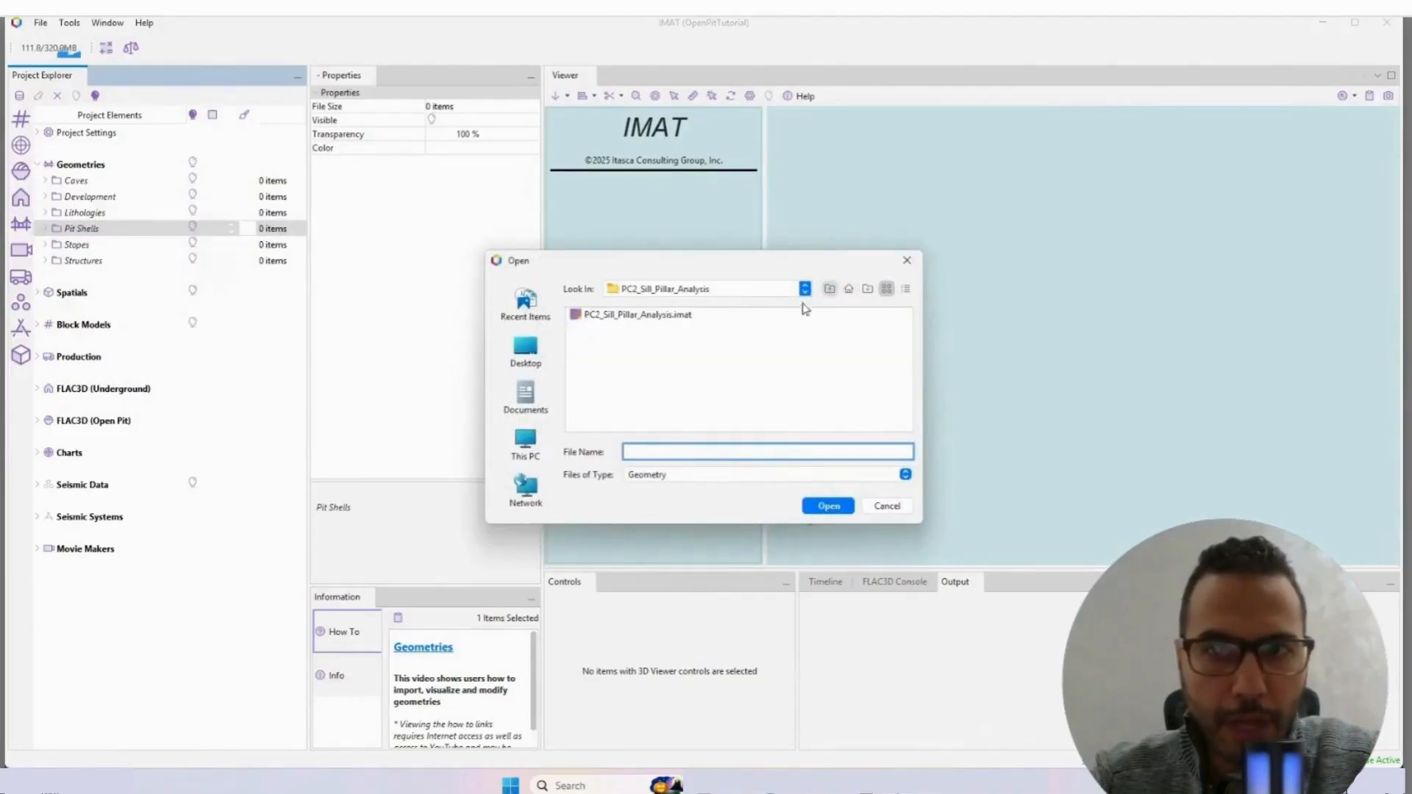
{"action": "left_click", "coordinate": [828, 290]}
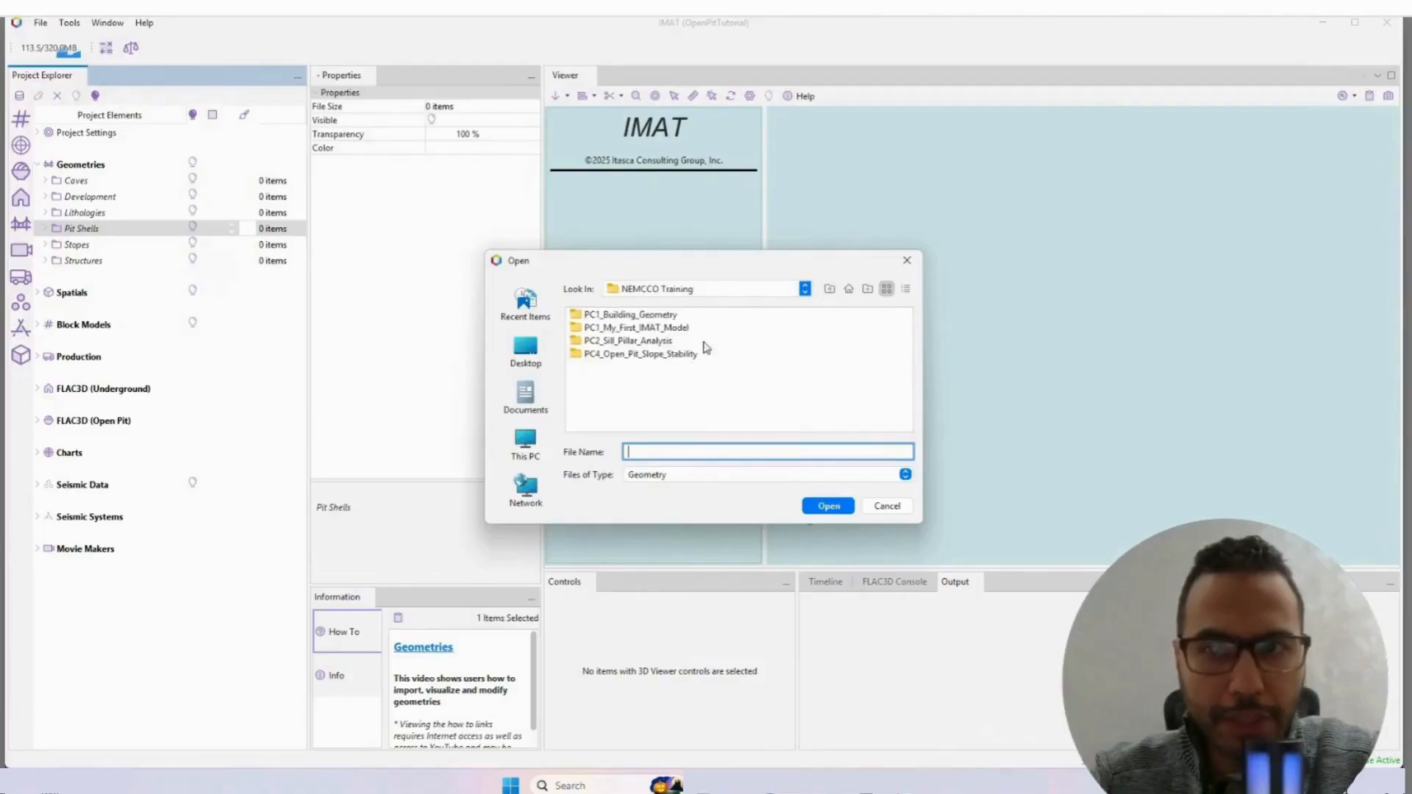
{"action": "double_click", "coordinate": [645, 353]}
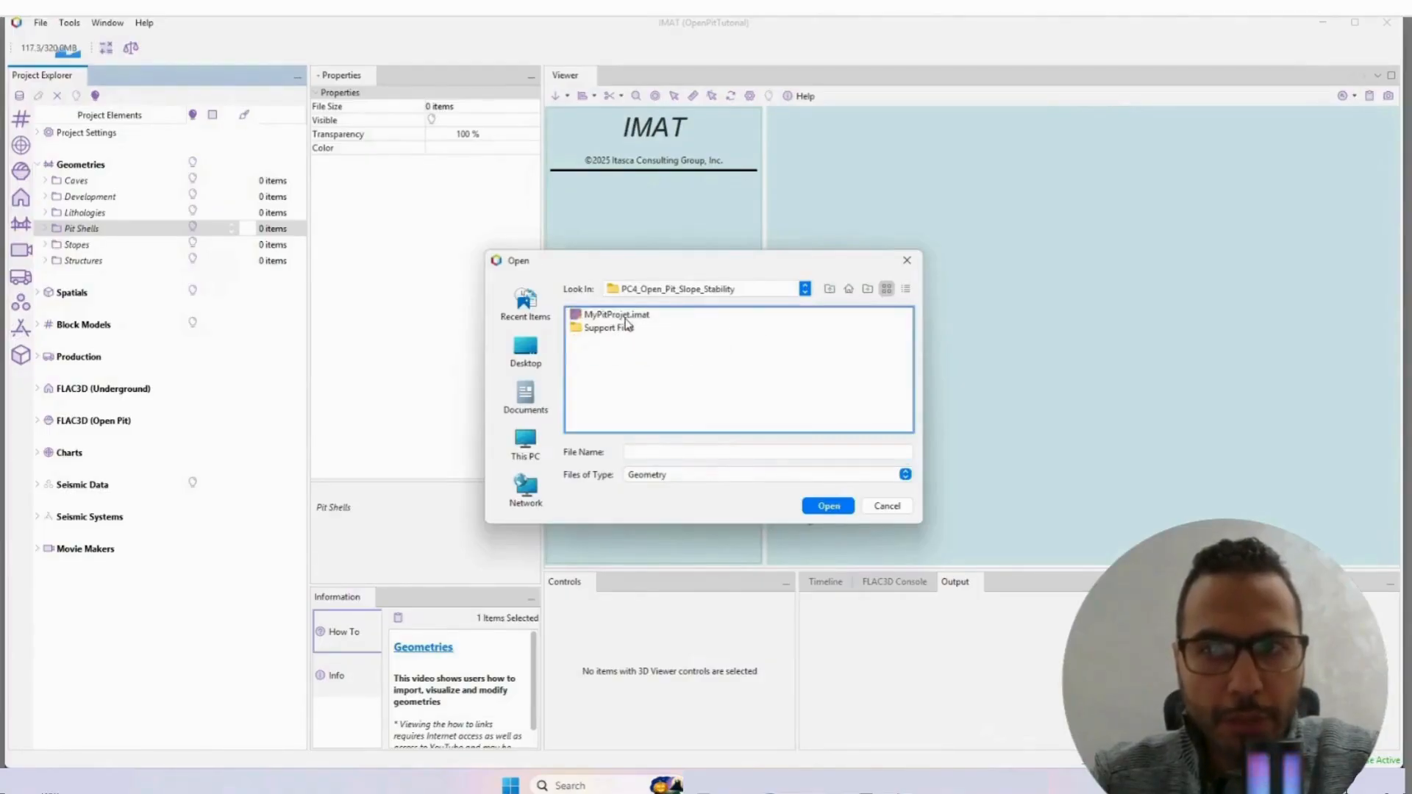
{"action": "double_click", "coordinate": [621, 331]}
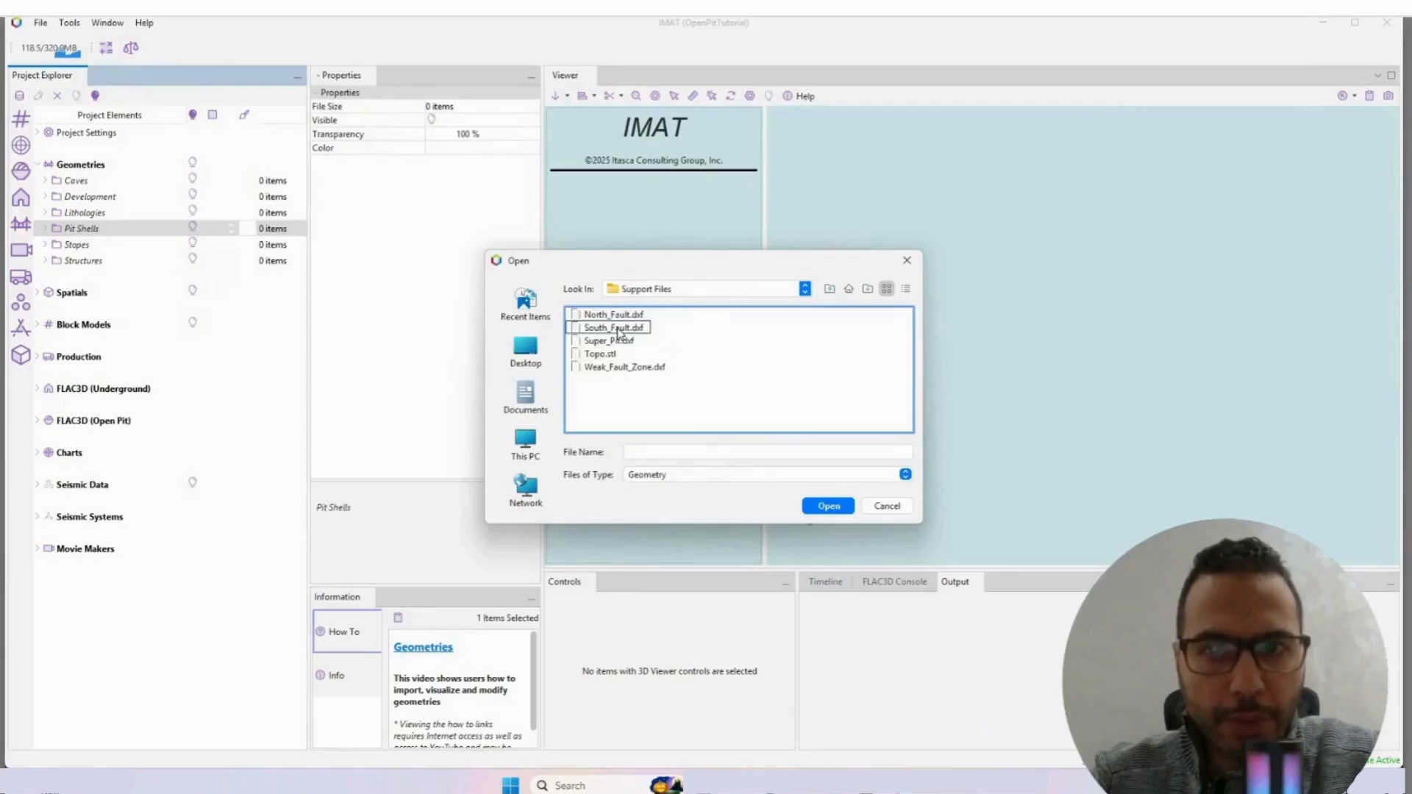
Step: Import Topo.stl with file data conversion enabled, using East North Up and meters, and fit the surface in the viewer
{"action": "double_click", "coordinate": [598, 355]}
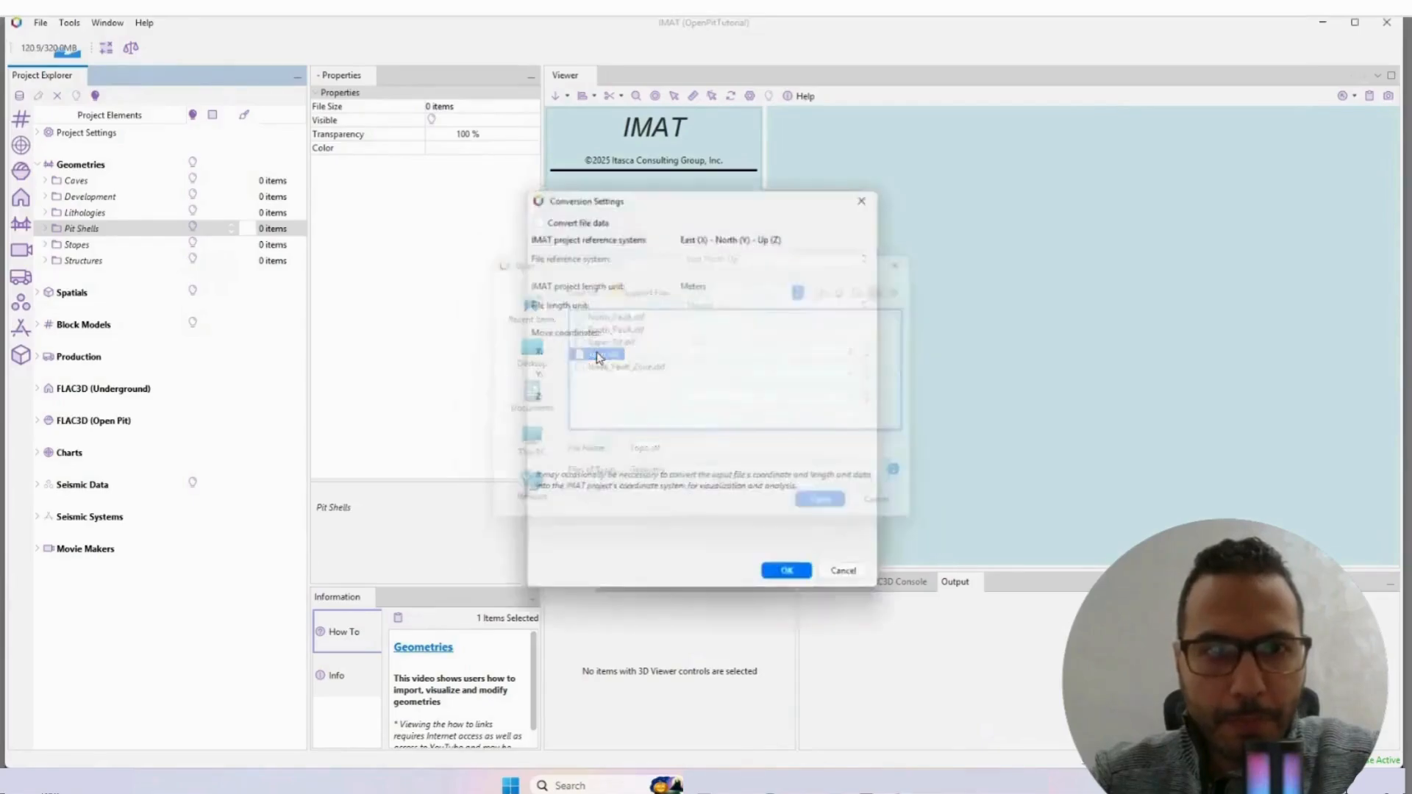
{"action": "left_click", "coordinate": [572, 219]}
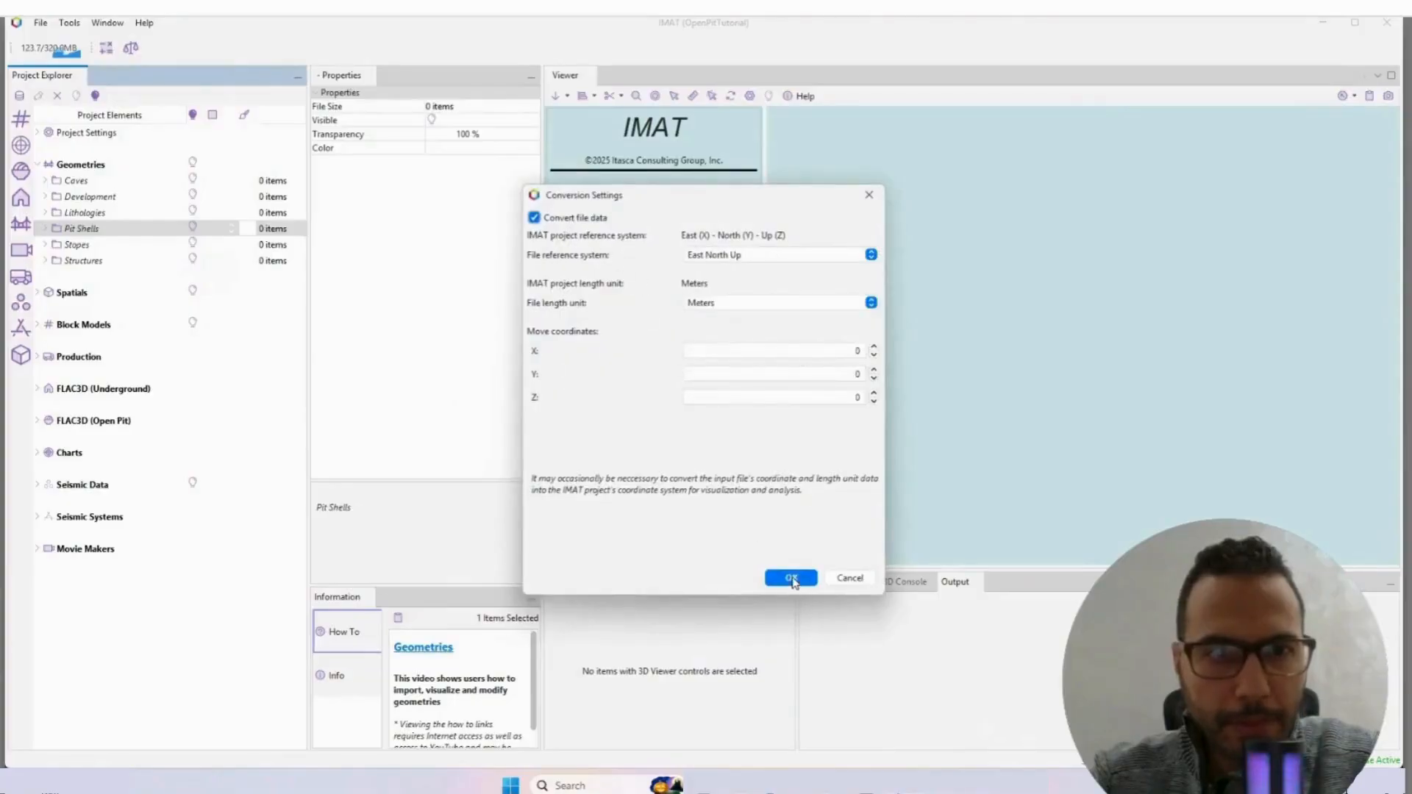
{"action": "left_click", "coordinate": [791, 579]}
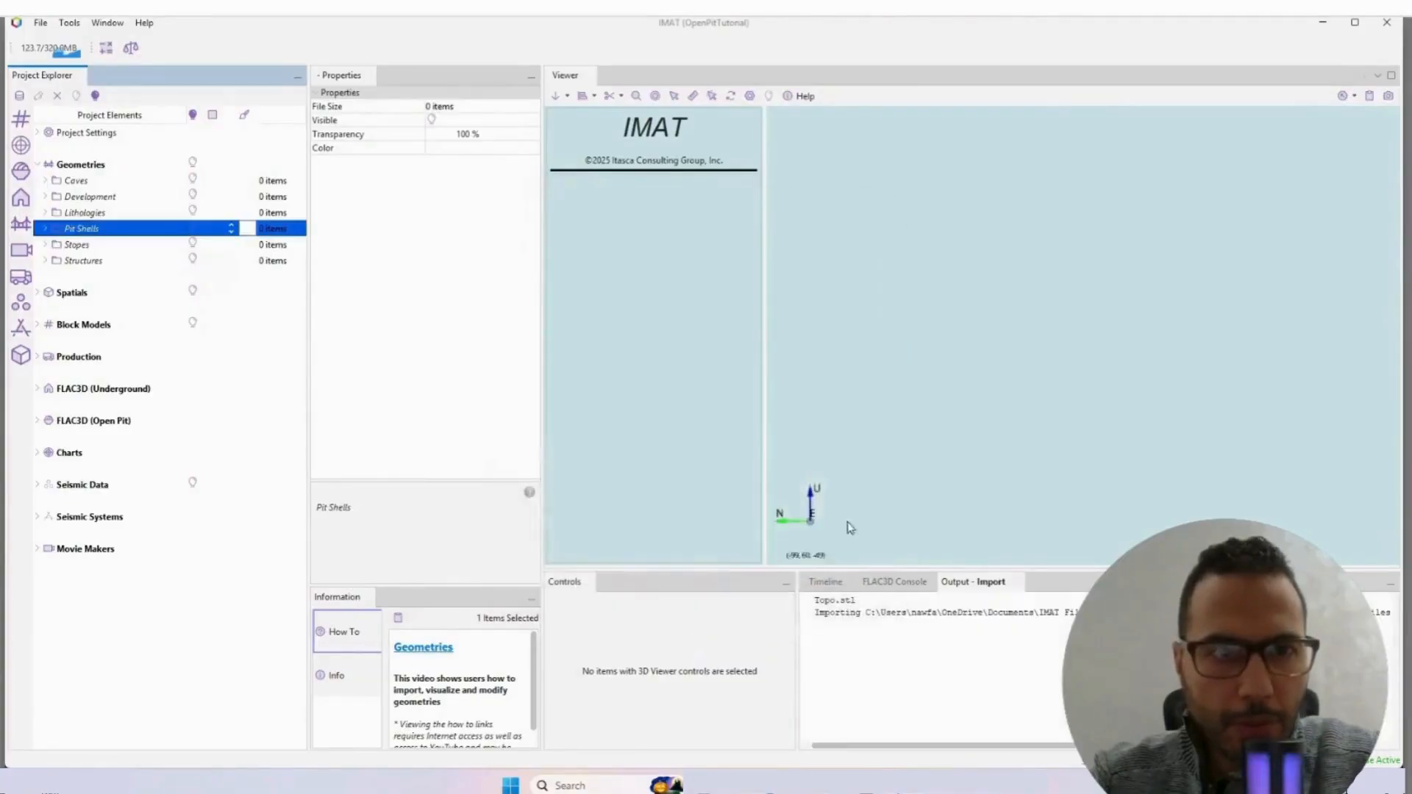
{"action": "left_click", "coordinate": [636, 98]}
{"action": "left_click_drag", "start_coordinate": [889, 292], "coordinate": [1087, 390]}
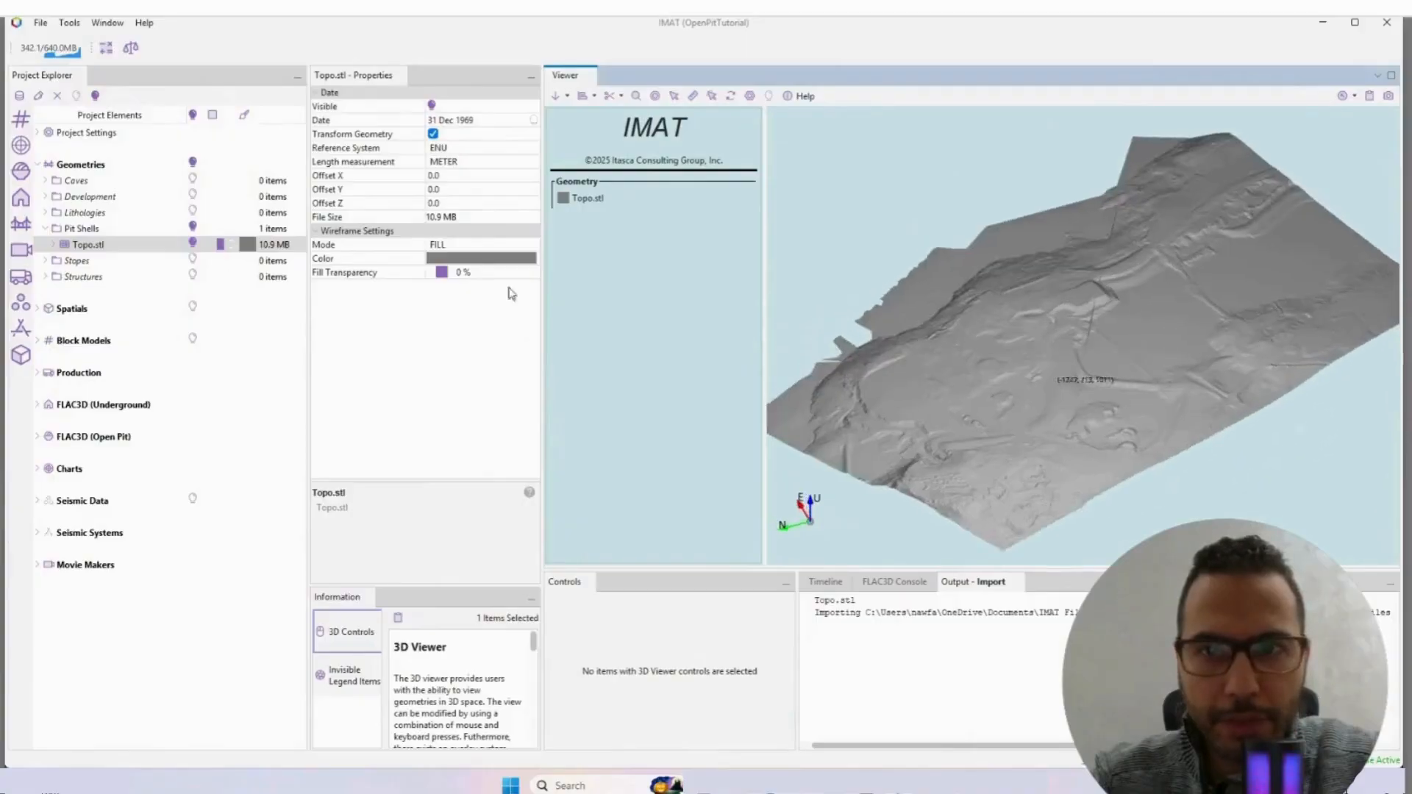
Step: Import Super_Pit.dxf into Pit Shells with file data conversion enabled and display it together with Topo.stl
{"action": "right_click", "coordinate": [83, 231]}
{"action": "mouse_move", "coordinate": [112, 260]}
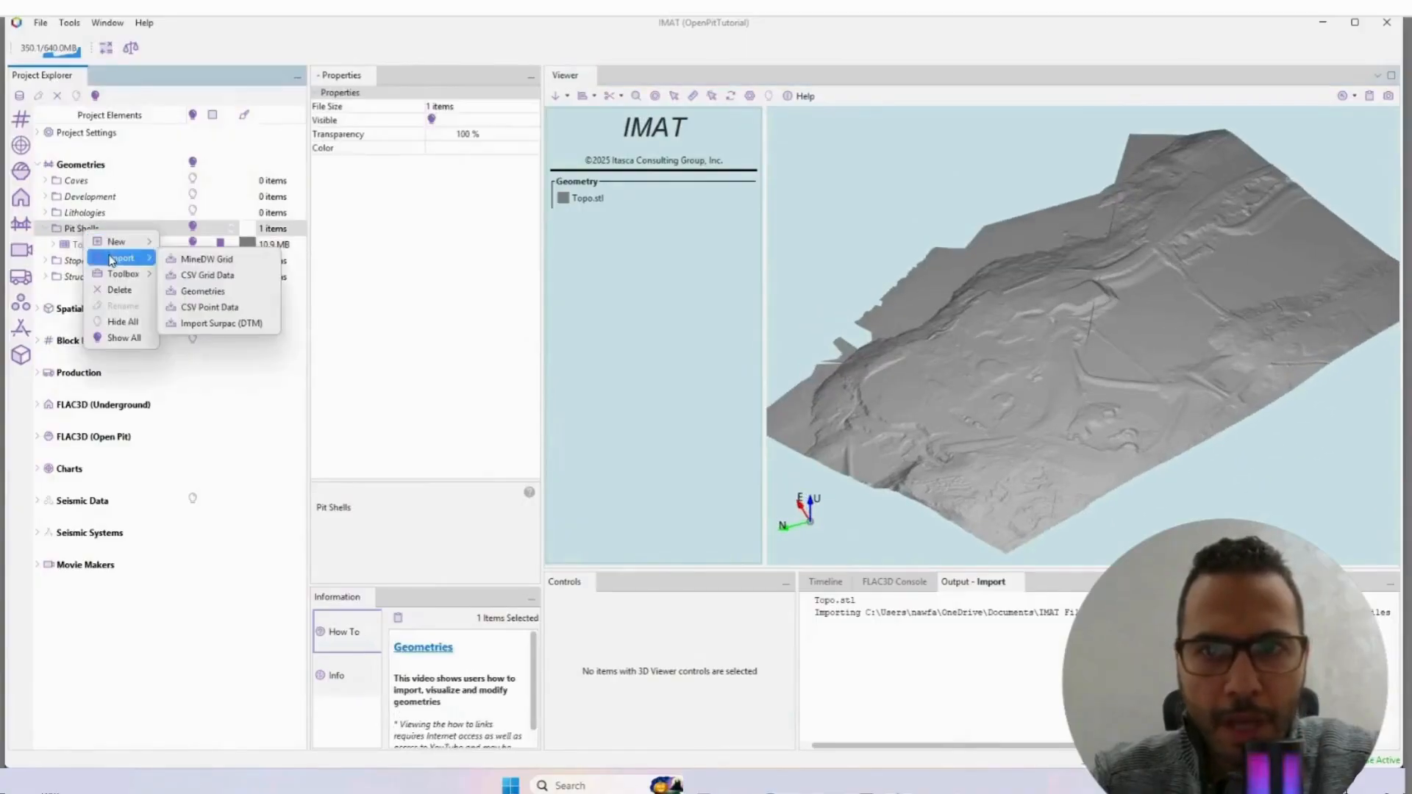
{"action": "left_click", "coordinate": [202, 292]}
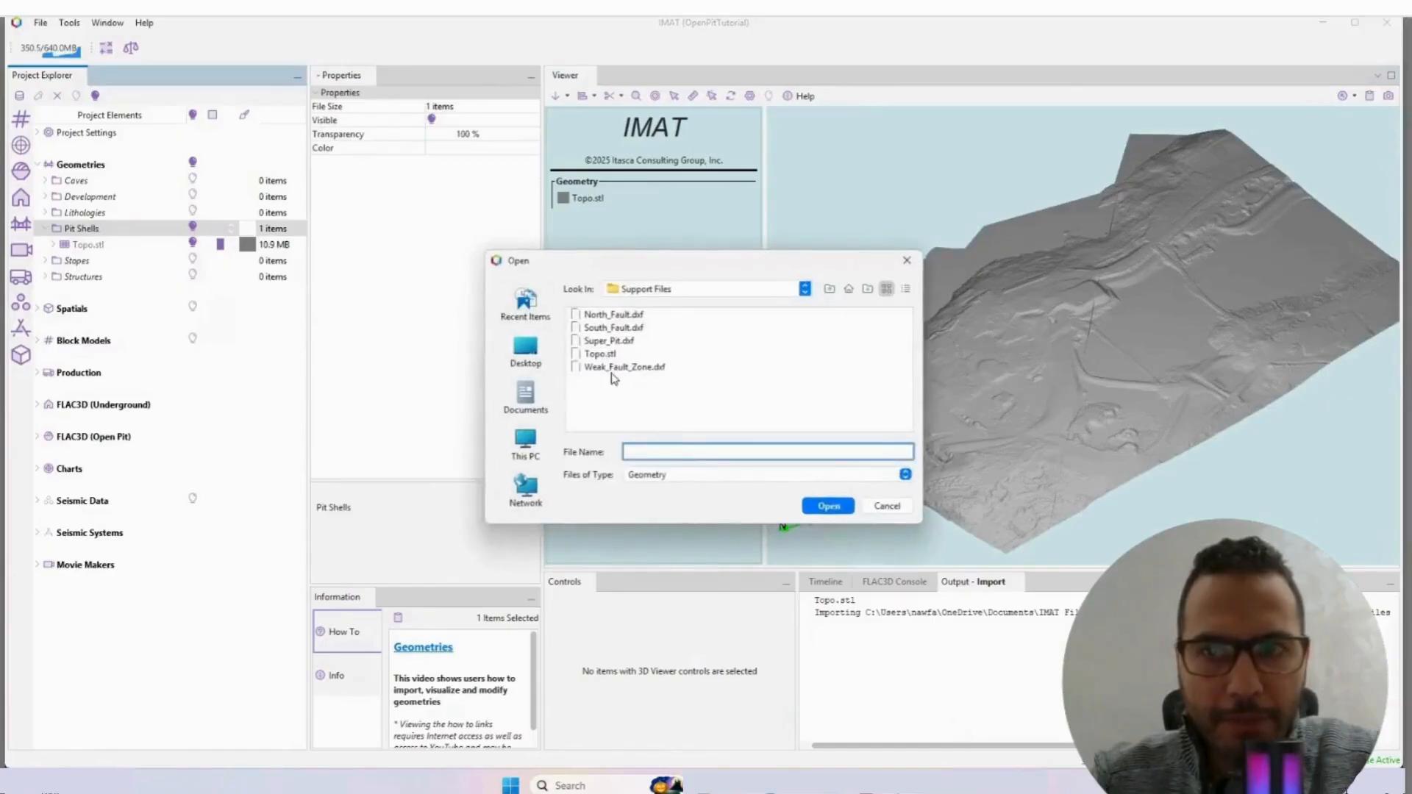
{"action": "double_click", "coordinate": [605, 342]}
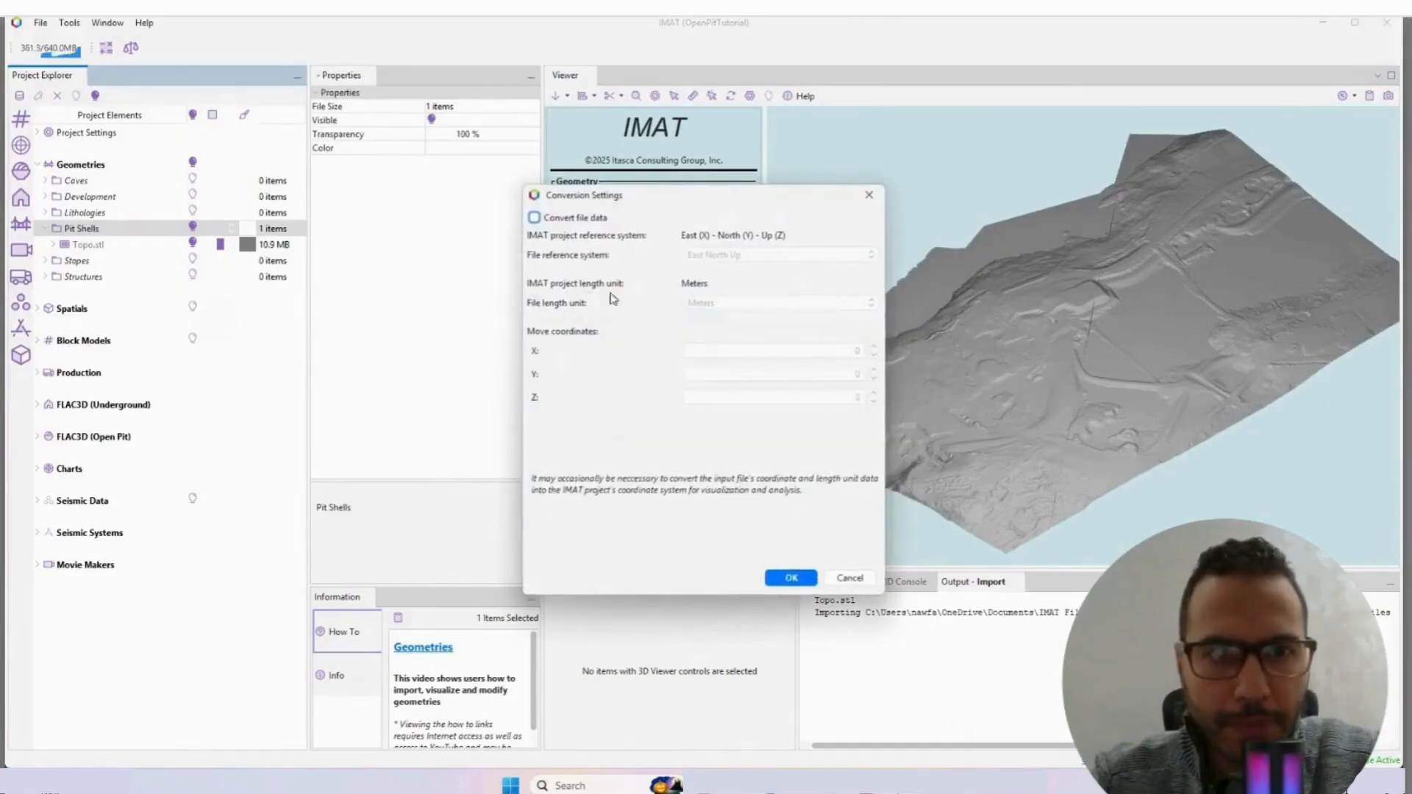
{"action": "left_click", "coordinate": [535, 218]}
{"action": "left_click", "coordinate": [791, 579]}
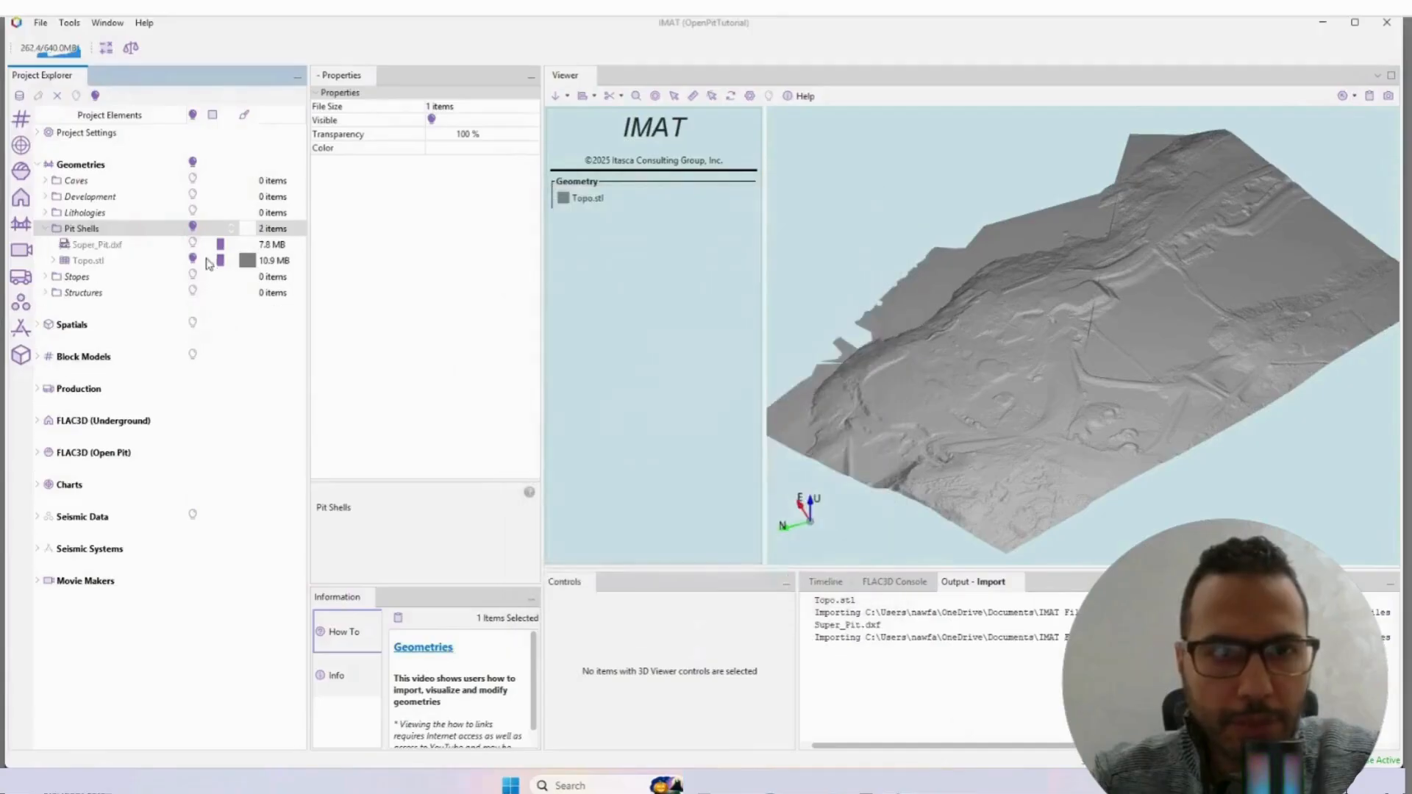
{"action": "left_click_drag", "start_coordinate": [958, 420], "coordinate": [919, 403]}
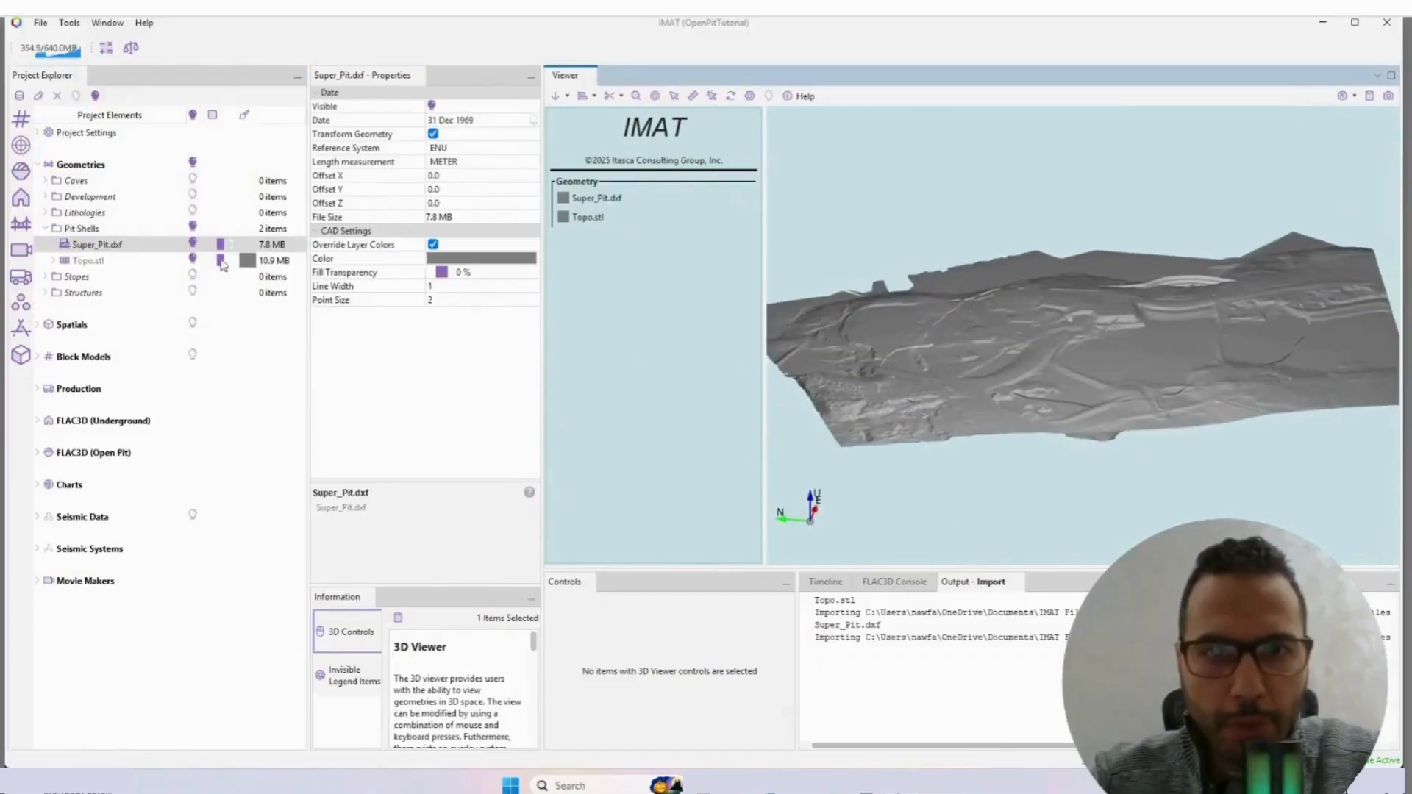
{"action": "left_click", "coordinate": [194, 258]}
{"action": "left_click", "coordinate": [196, 261]}
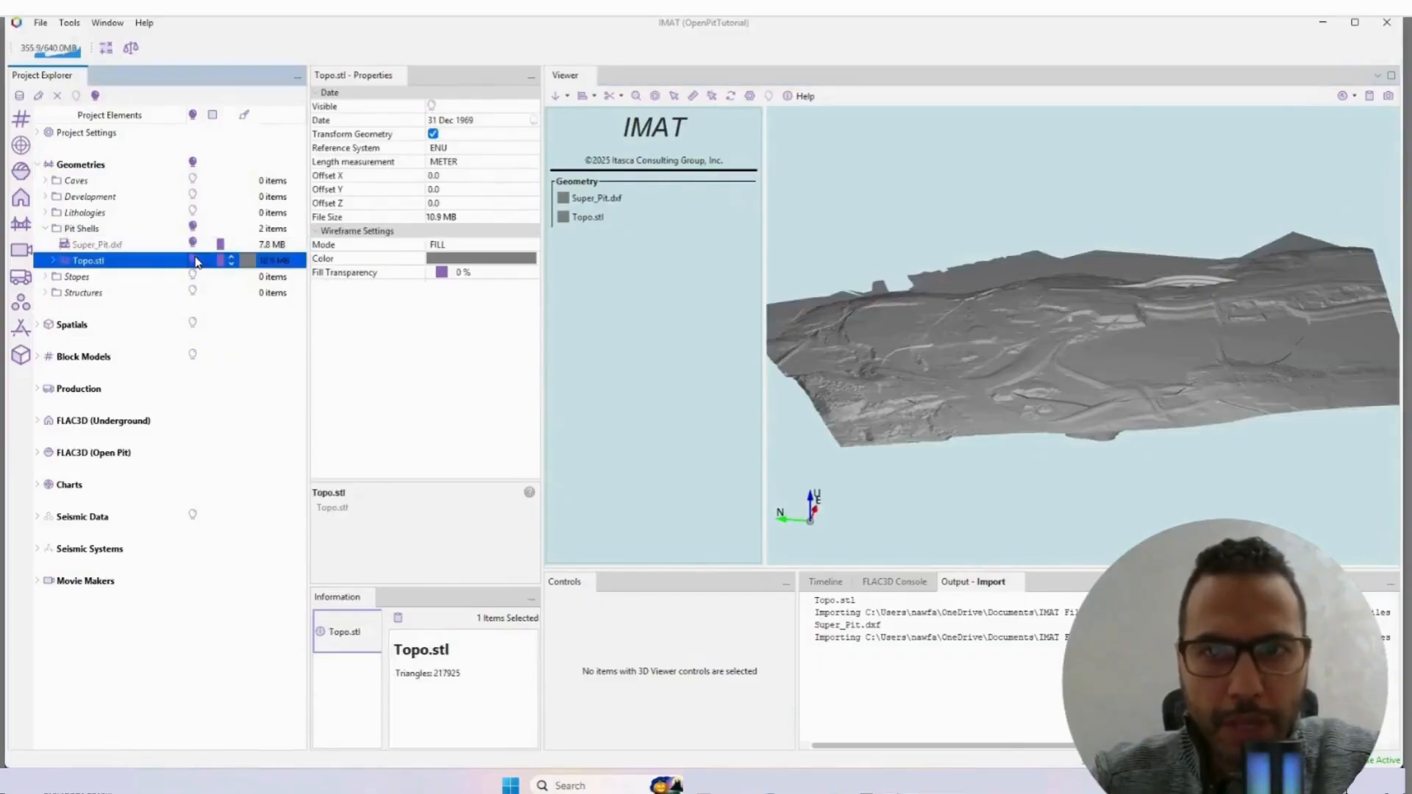
Step: Extract the wireframe, lines and points from Super_Pit.dxf and delete the original DXF geometry
{"action": "right_click", "coordinate": [107, 246]}
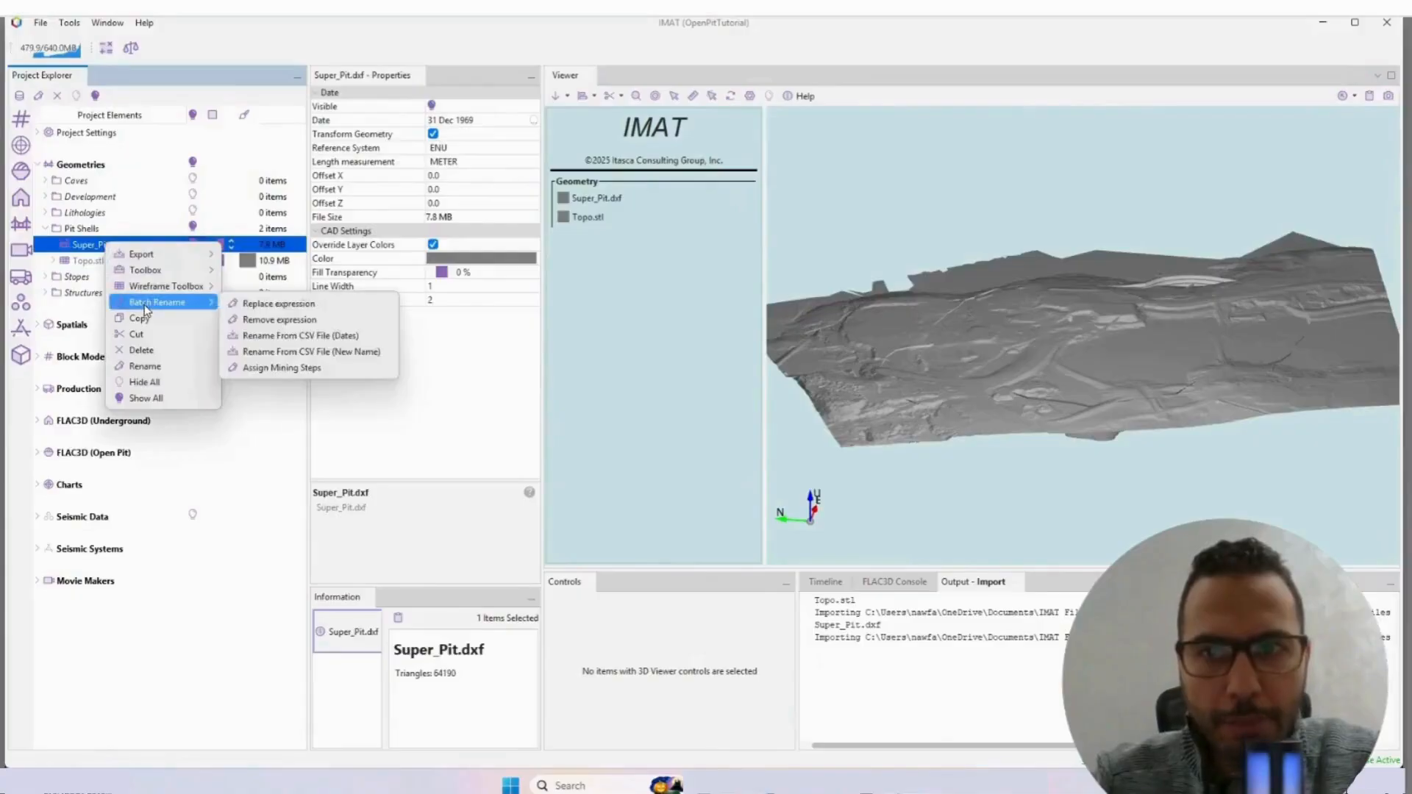
{"action": "mouse_move", "coordinate": [155, 289]}
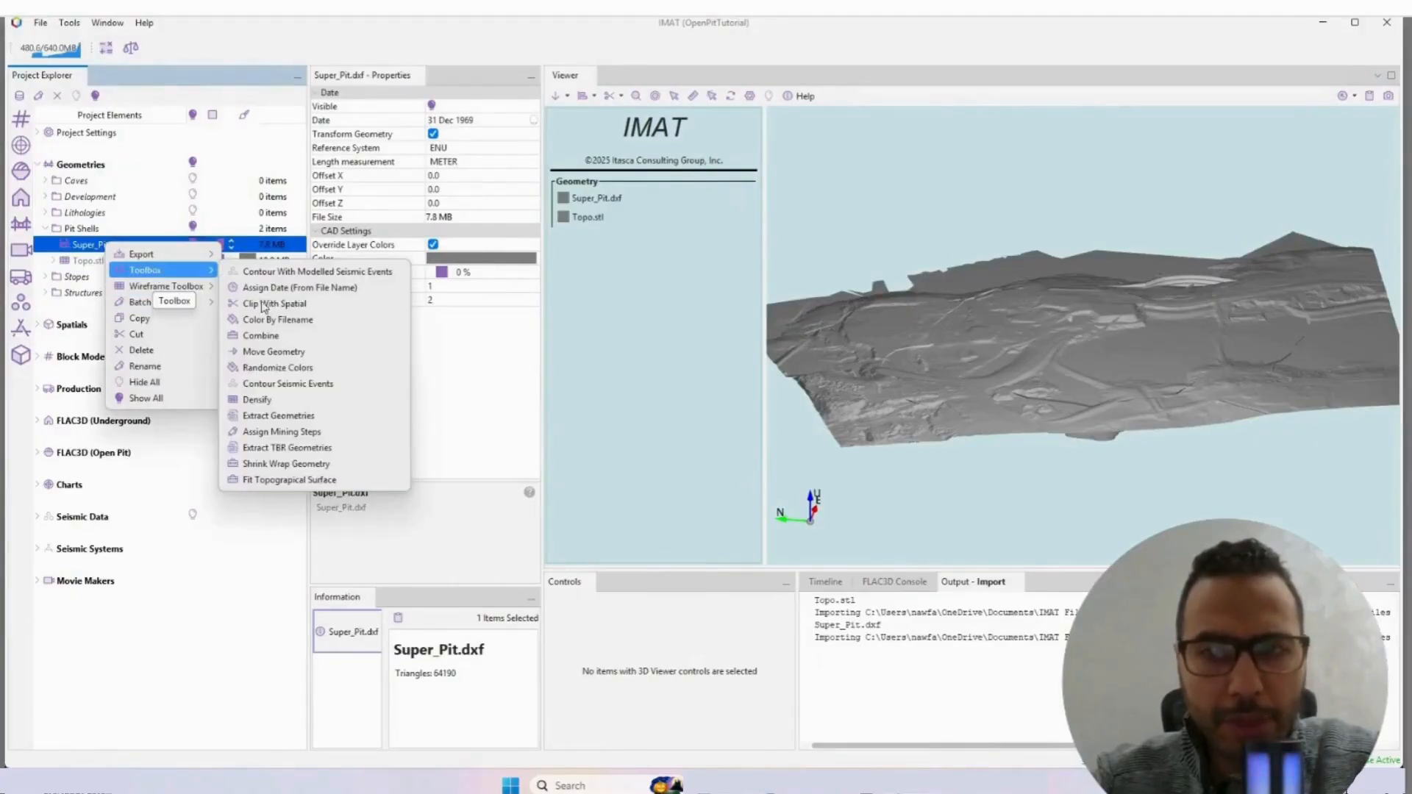
{"action": "left_click", "coordinate": [278, 416]}
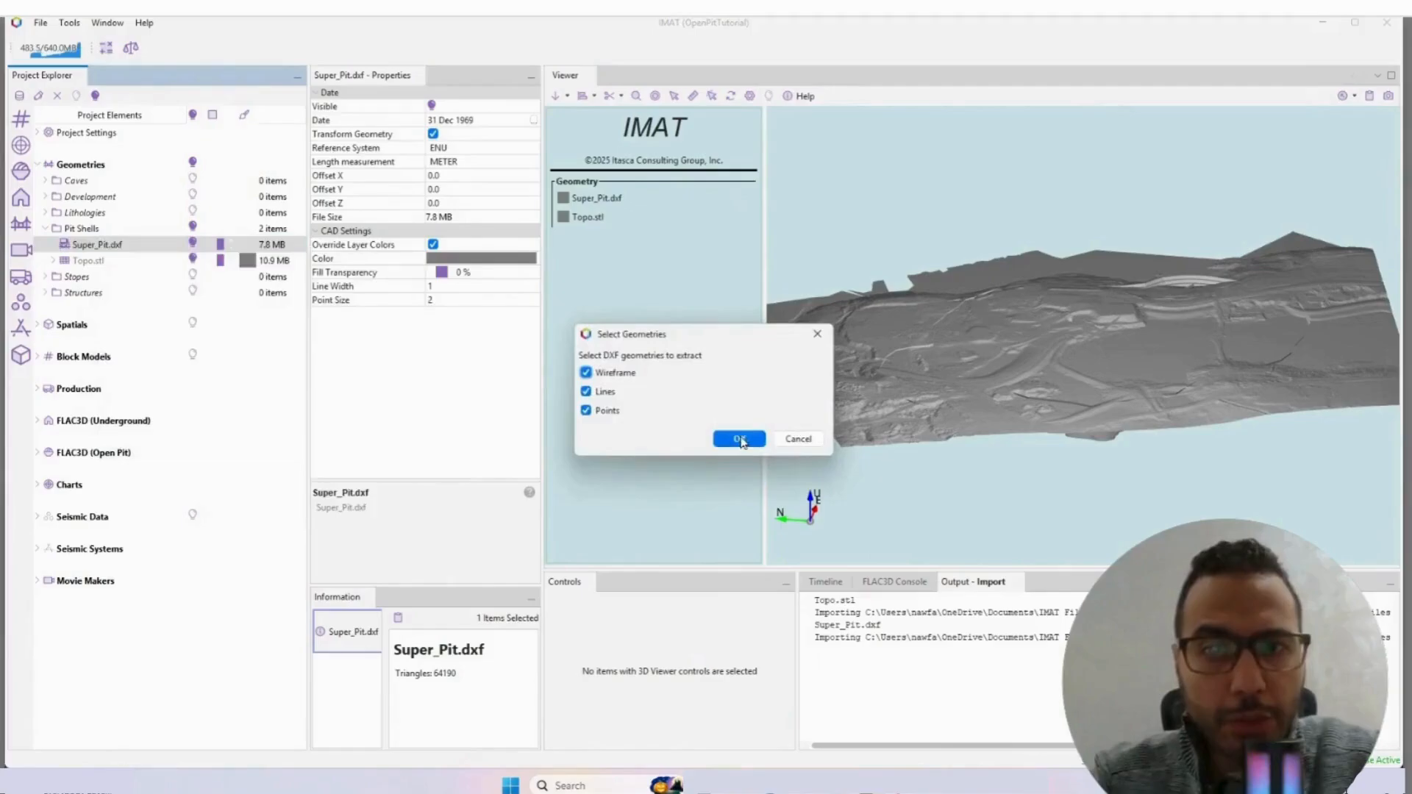
{"action": "left_click", "coordinate": [739, 439]}
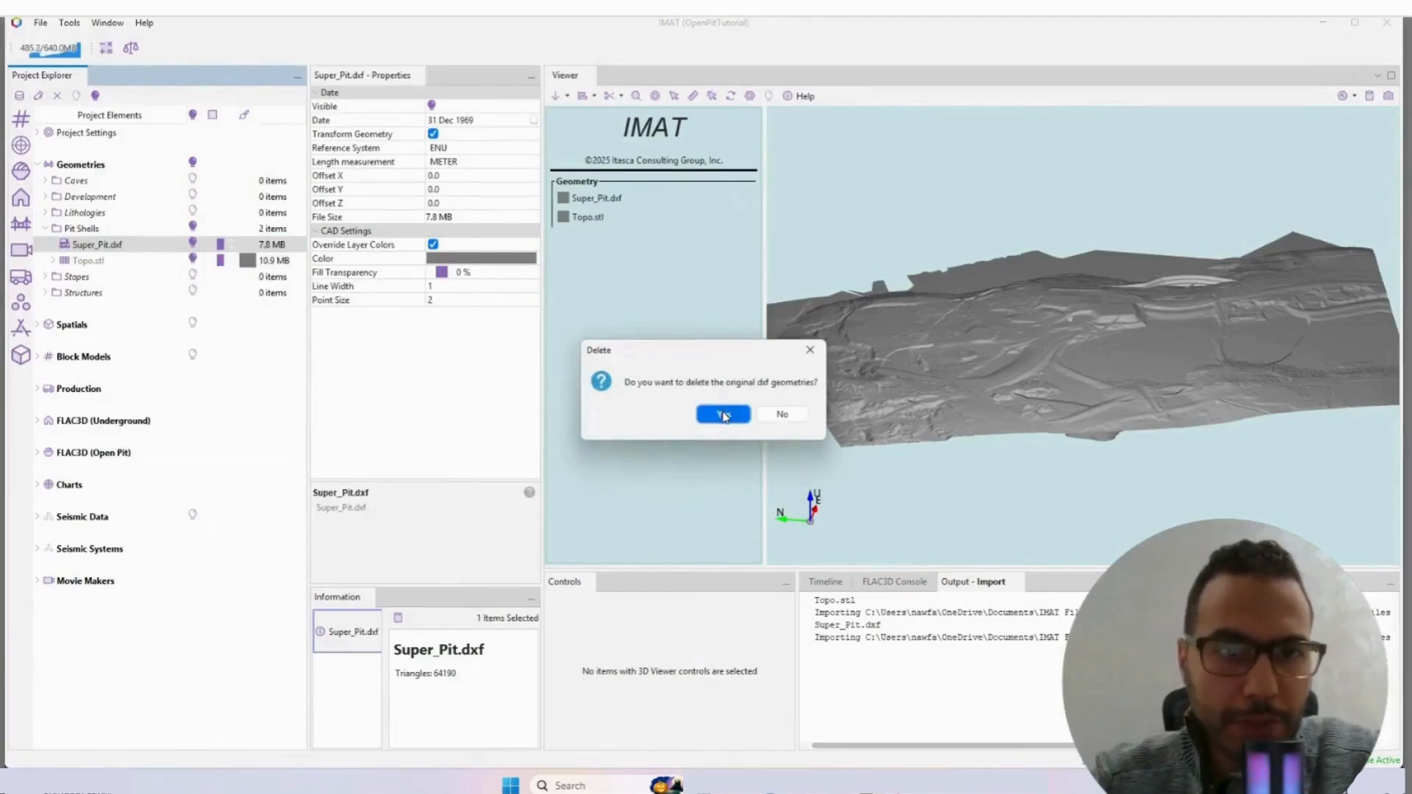
{"action": "left_click", "coordinate": [724, 415]}
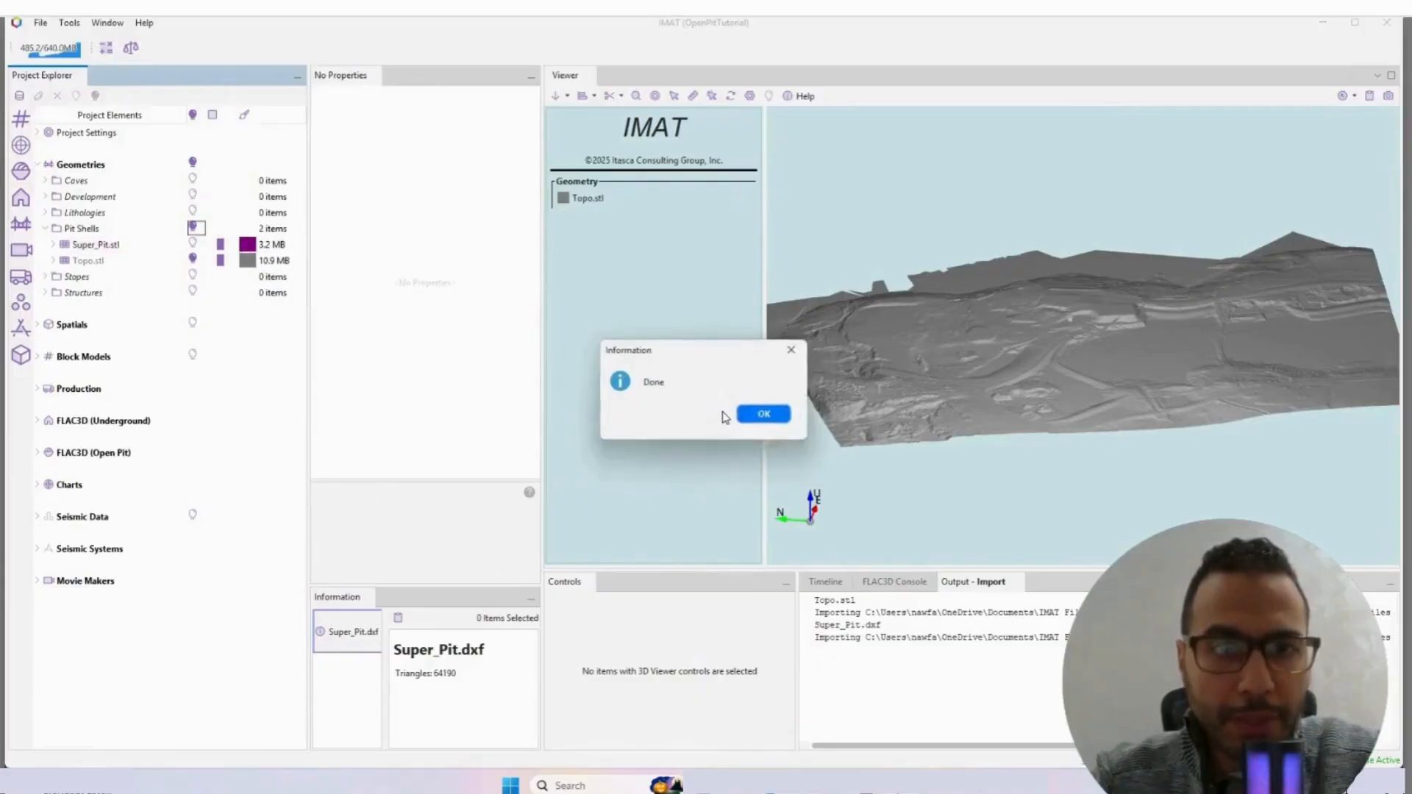
{"action": "left_click", "coordinate": [760, 412]}
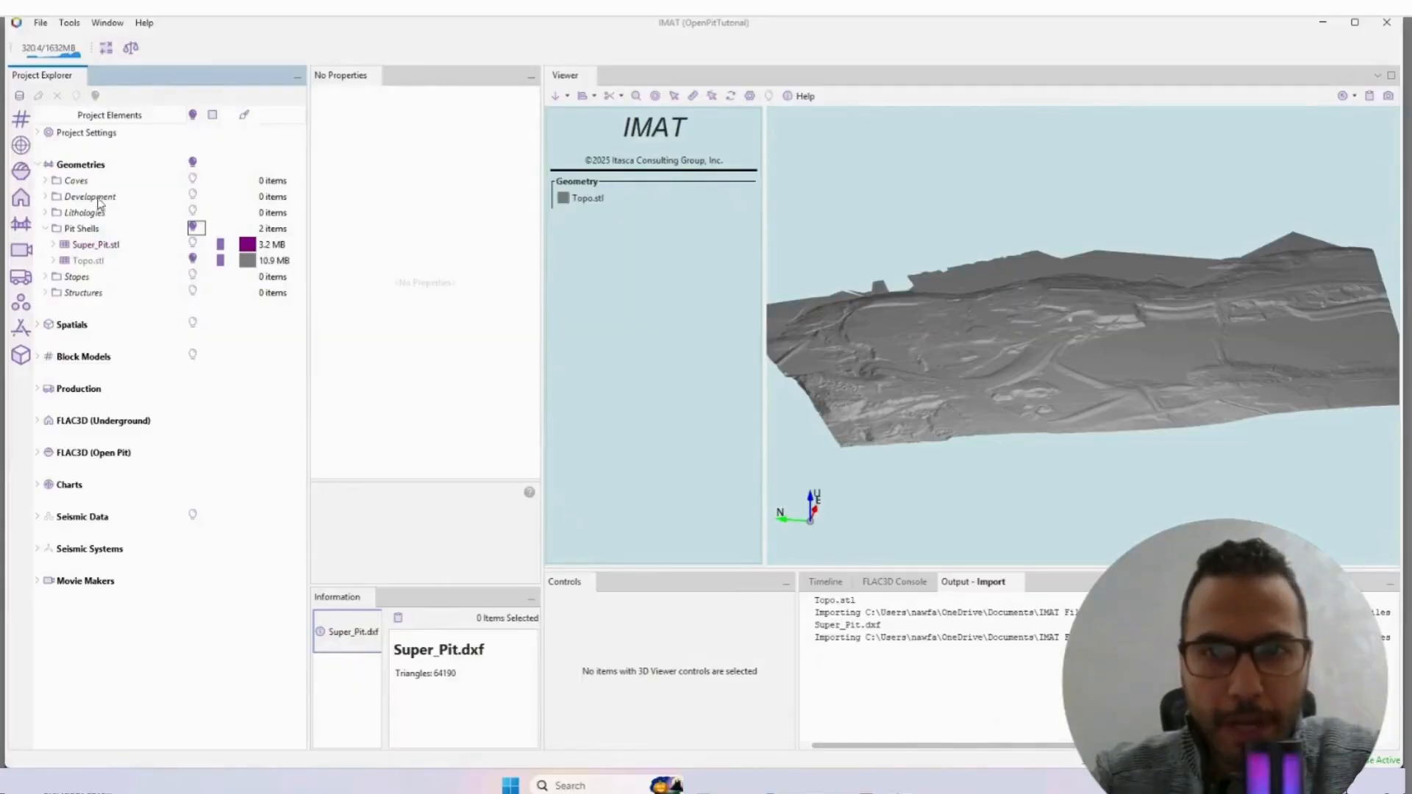
Step: Create a folder named "Data (raw)" under Geometries and select it
{"action": "right_click", "coordinate": [83, 171]}
{"action": "mouse_move", "coordinate": [110, 180]}
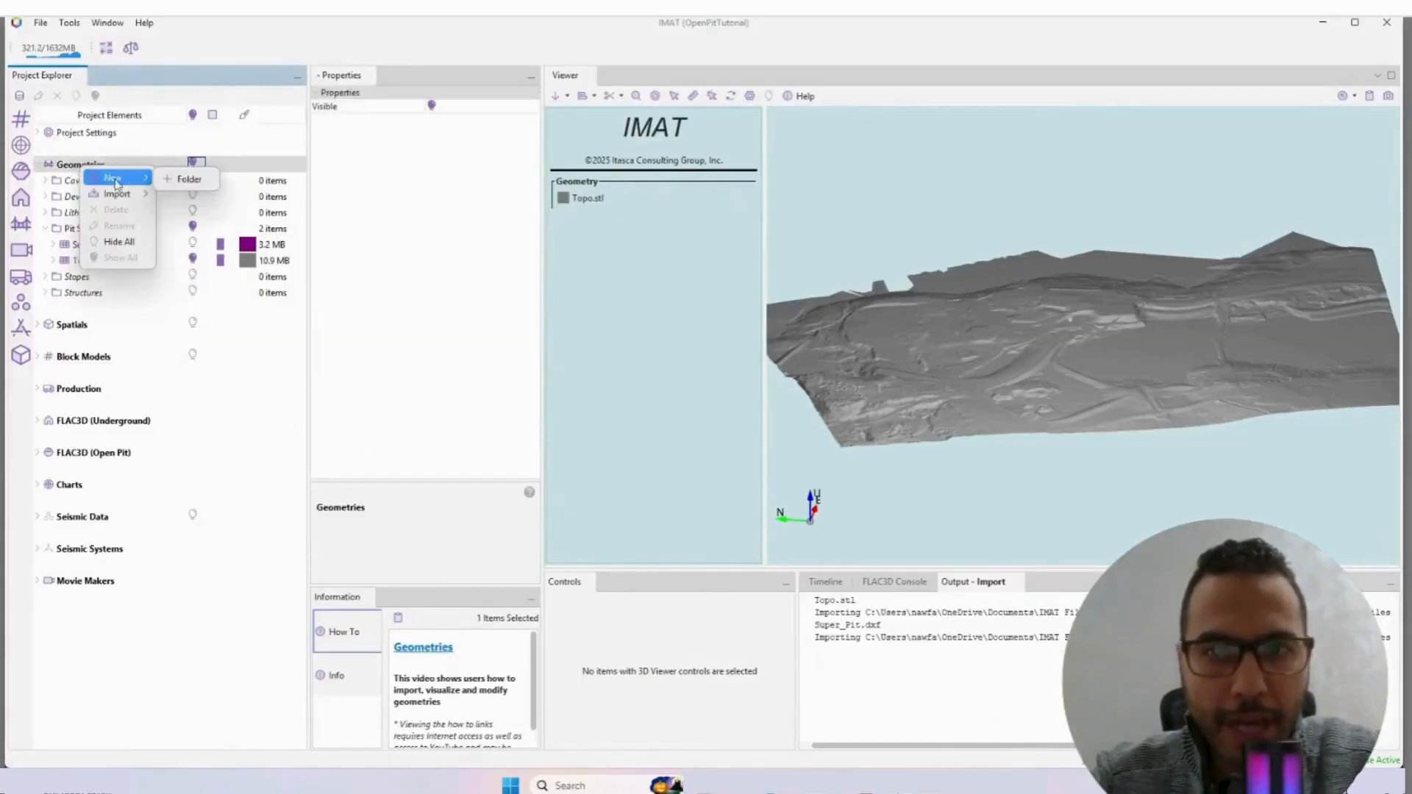
{"action": "left_click", "coordinate": [193, 181]}
{"action": "type", "text": "D"}
{"action": "key", "text": "Caps_Lock"}
{"action": "type", "text": "ata"}
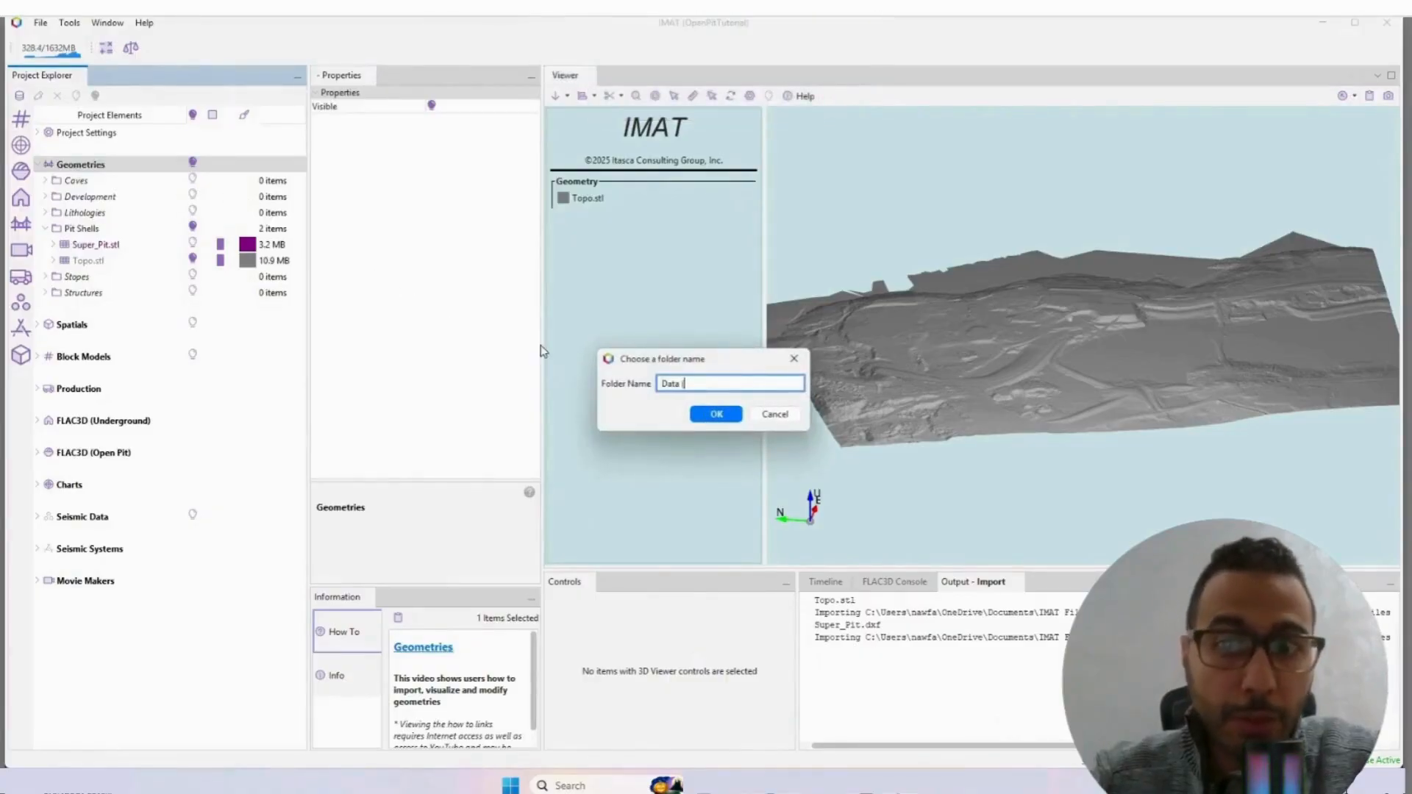
{"action": "type", "text": " (raw)"}
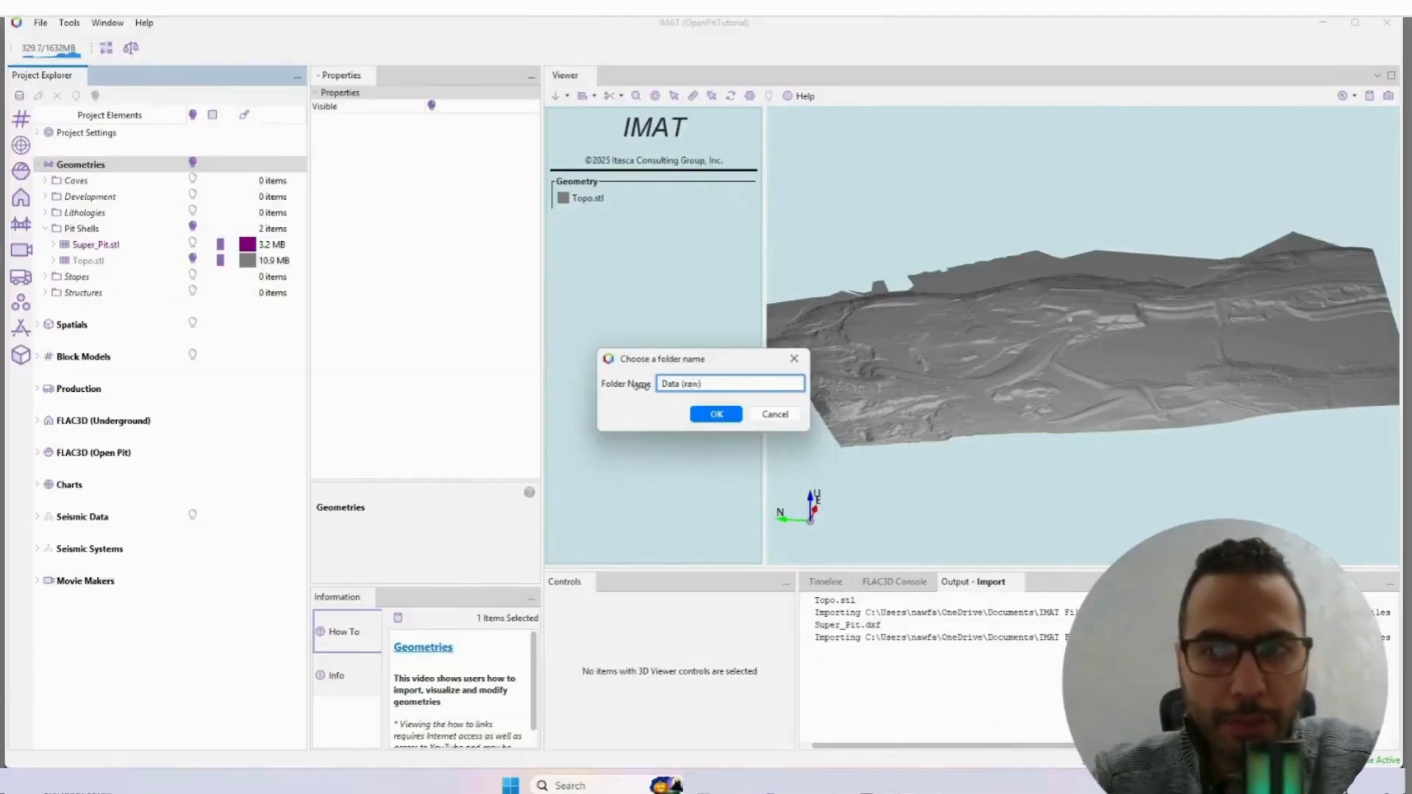
{"action": "left_click", "coordinate": [722, 414]}
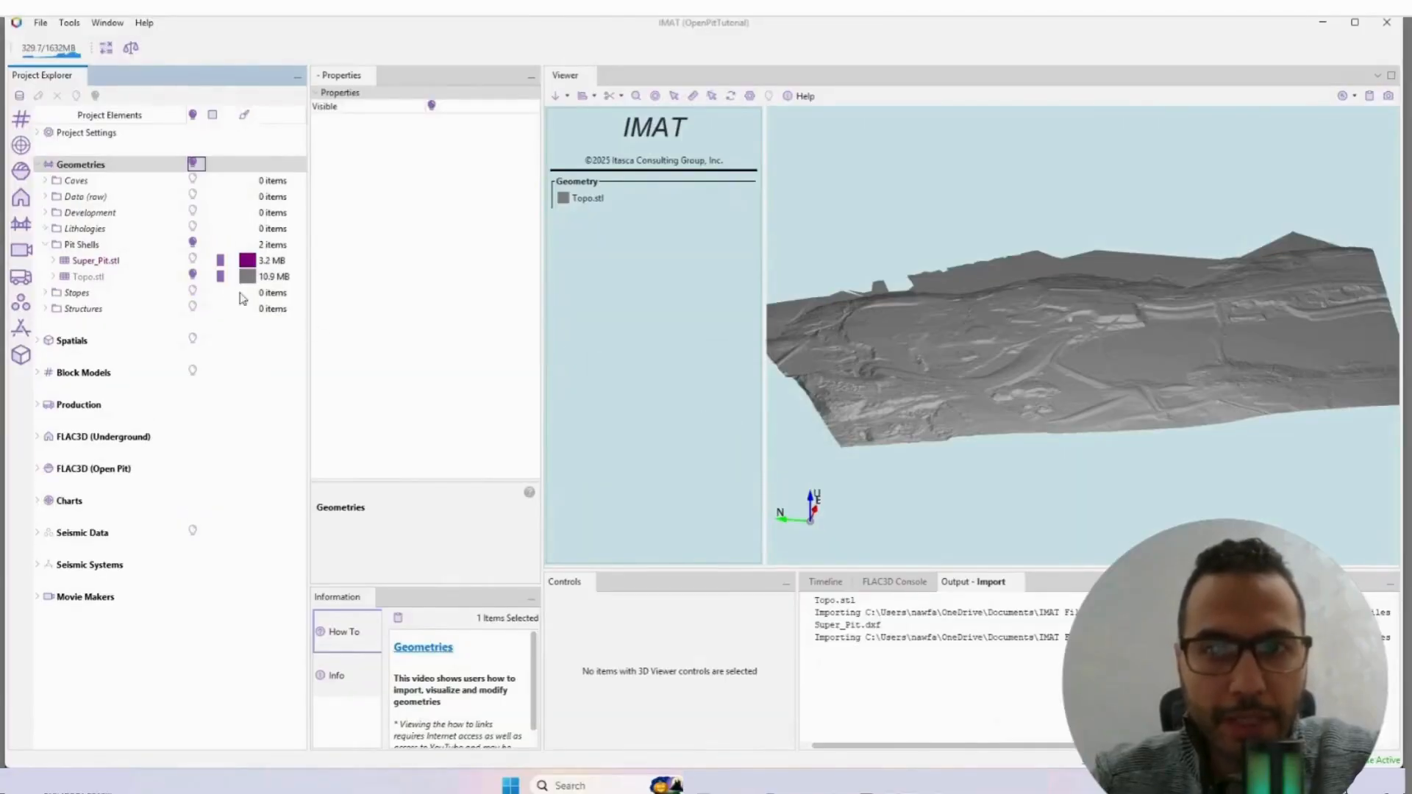
{"action": "left_click", "coordinate": [84, 199]}
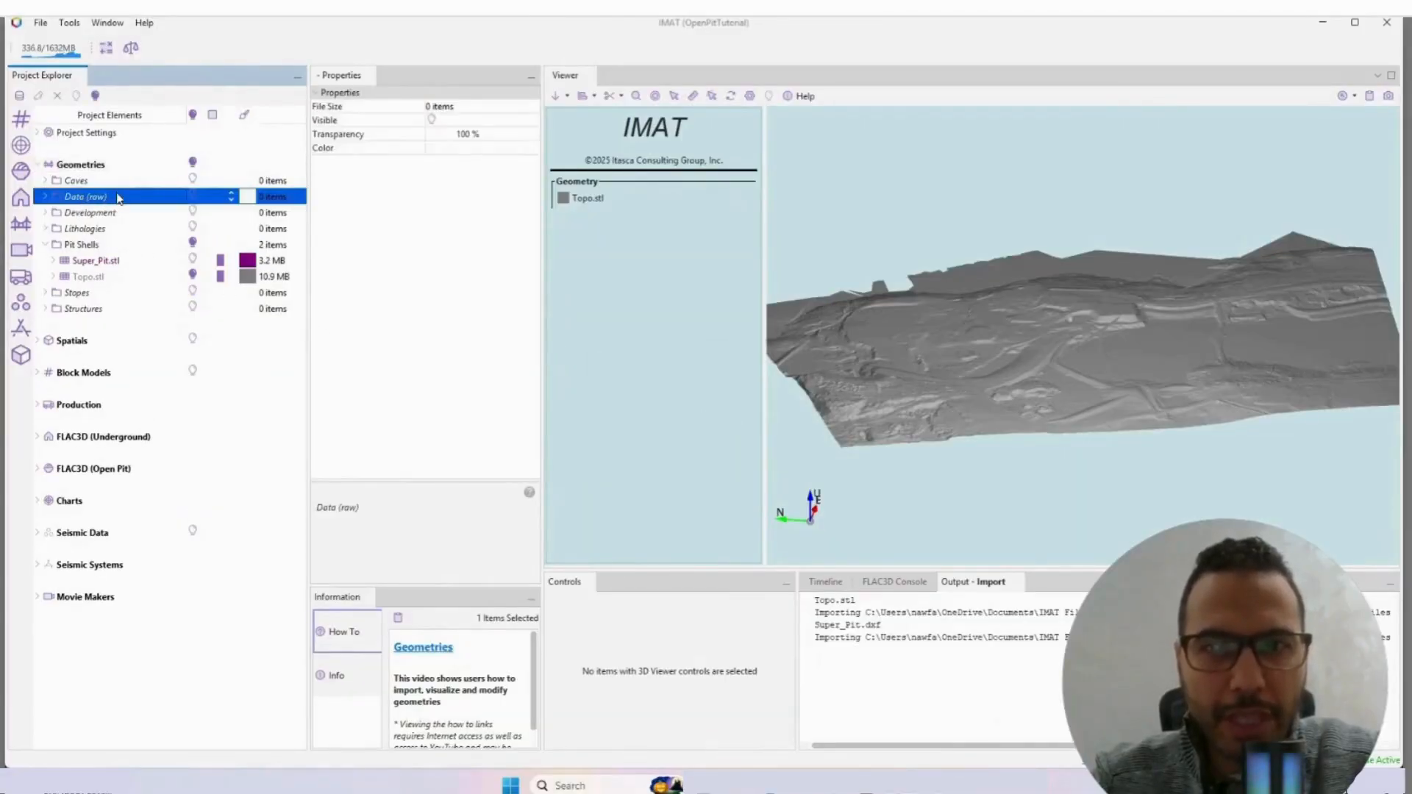
Step: Simplify the Topo.stl wireframe with a target percentage of 25 and an aggressiveness of 8
{"action": "left_click", "coordinate": [100, 263]}
{"action": "scroll", "coordinate": [822, 390], "scroll_direction": "up", "scroll_amount": 3}
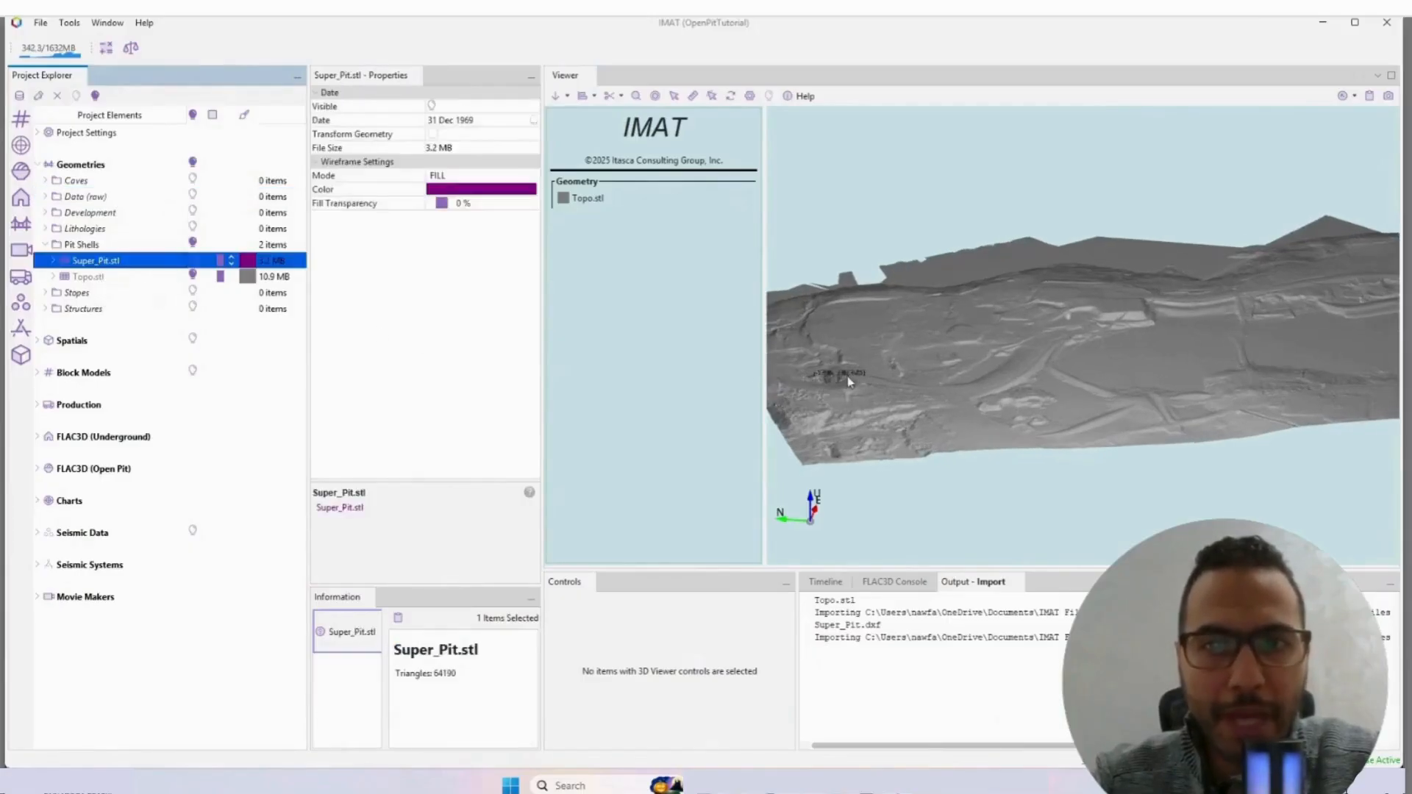
{"action": "scroll", "coordinate": [836, 418], "scroll_direction": "down", "scroll_amount": 2}
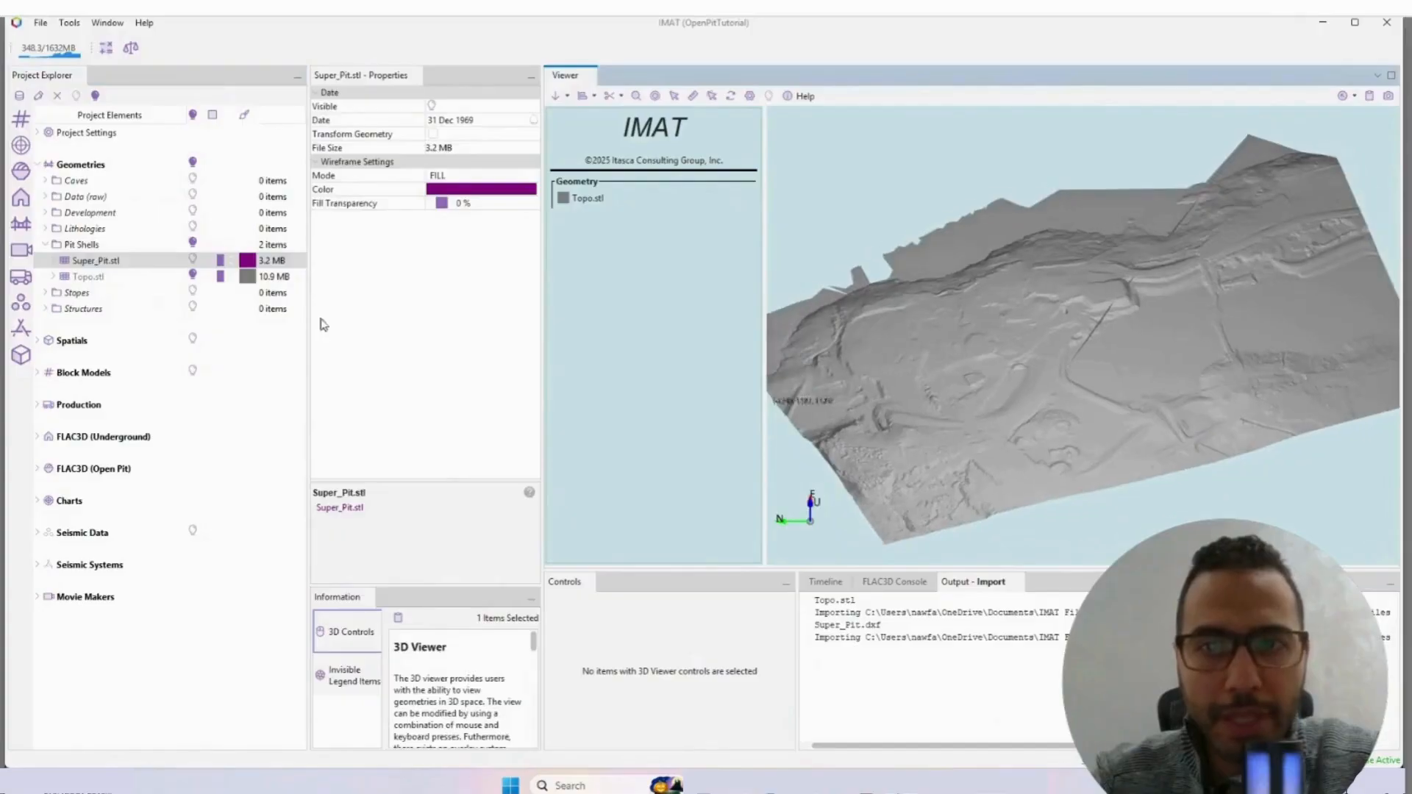
{"action": "right_click", "coordinate": [99, 278]}
{"action": "mouse_move", "coordinate": [136, 322]}
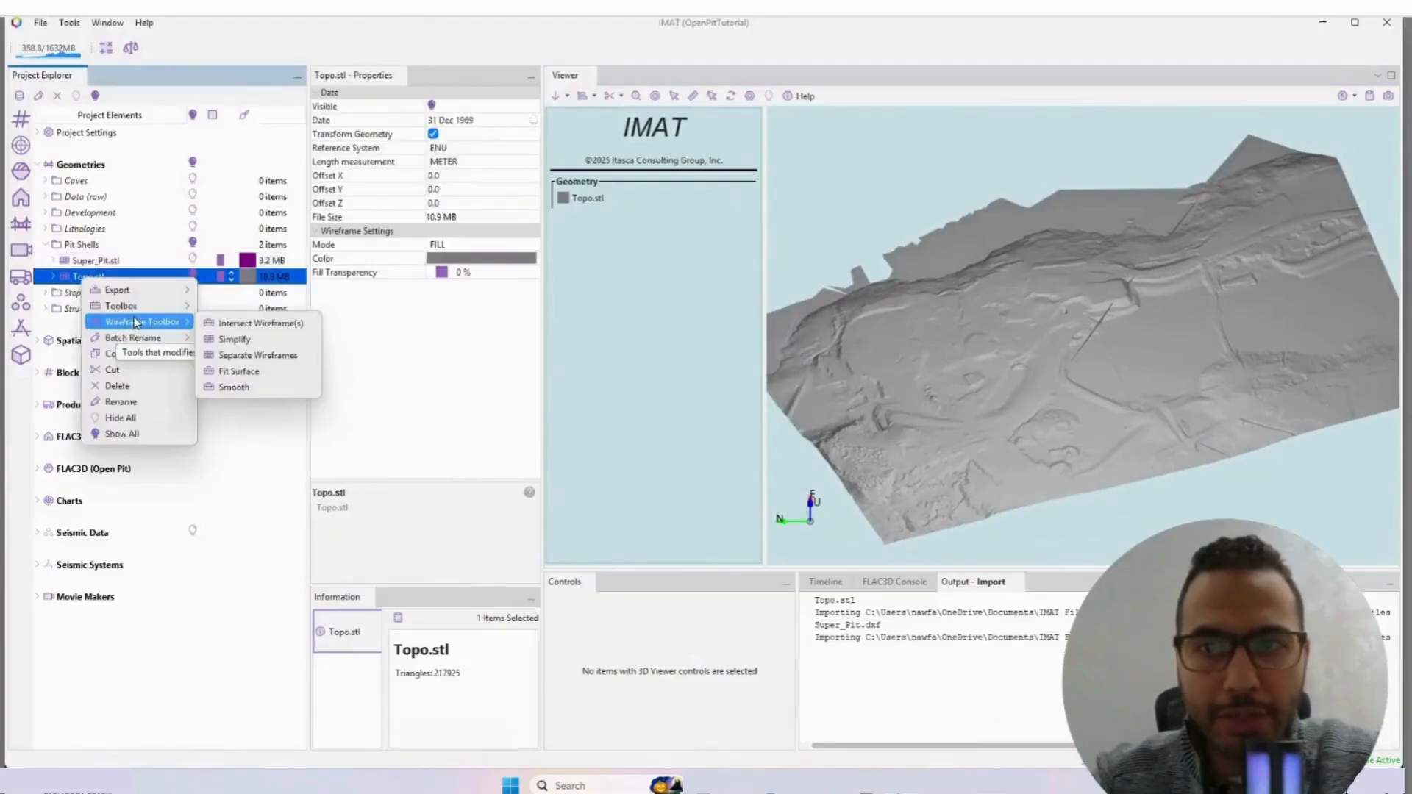
{"action": "left_click", "coordinate": [254, 340]}
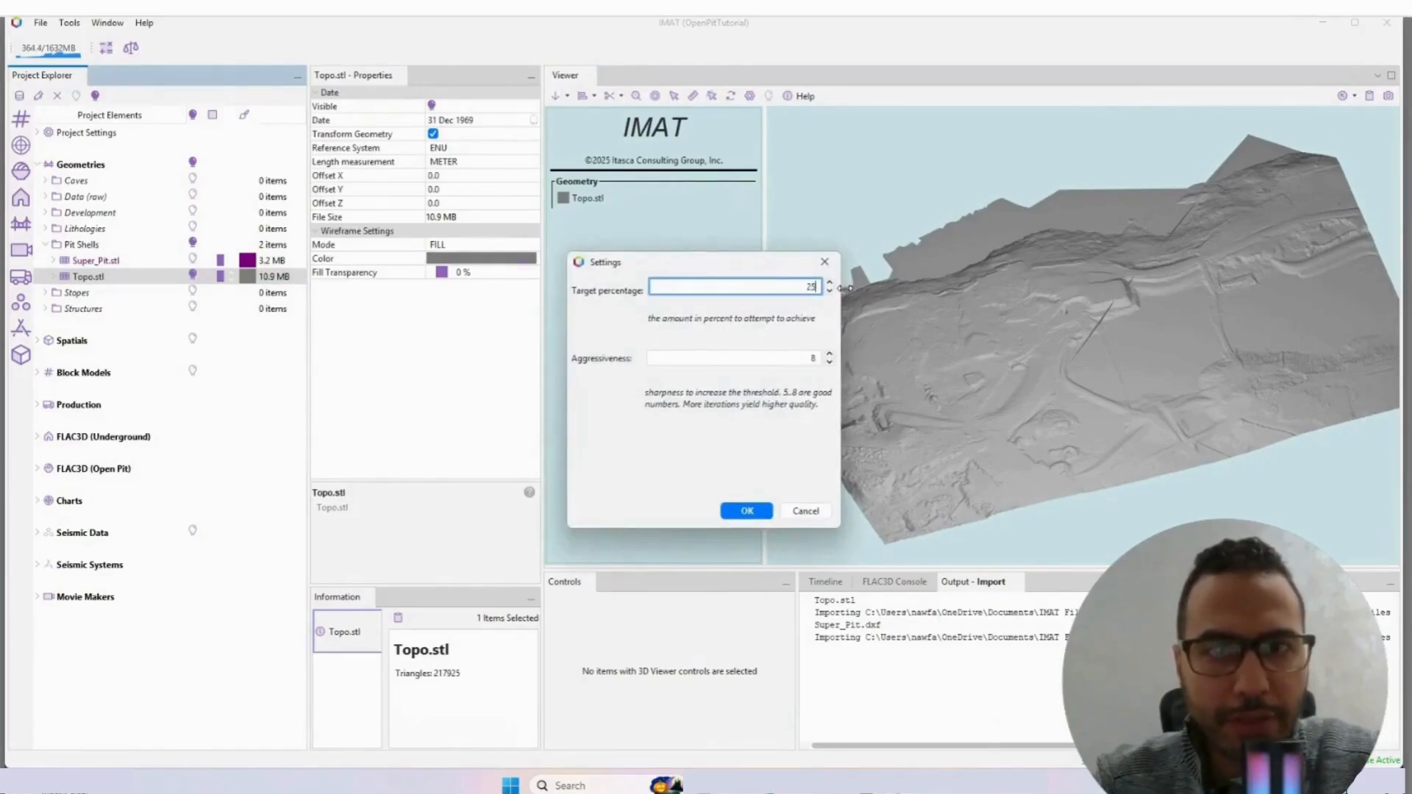
{"action": "left_click", "coordinate": [793, 358]}
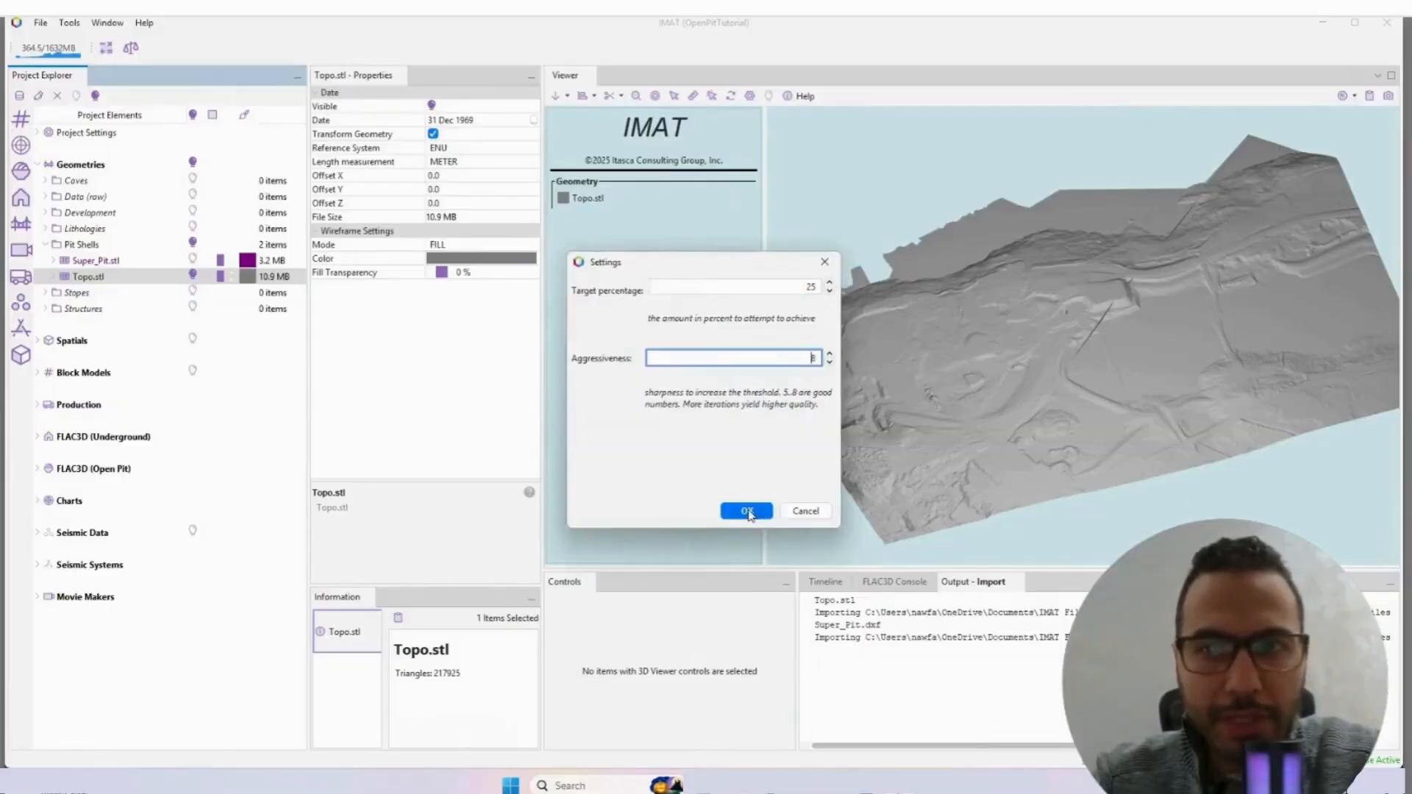
{"action": "left_click", "coordinate": [747, 511]}
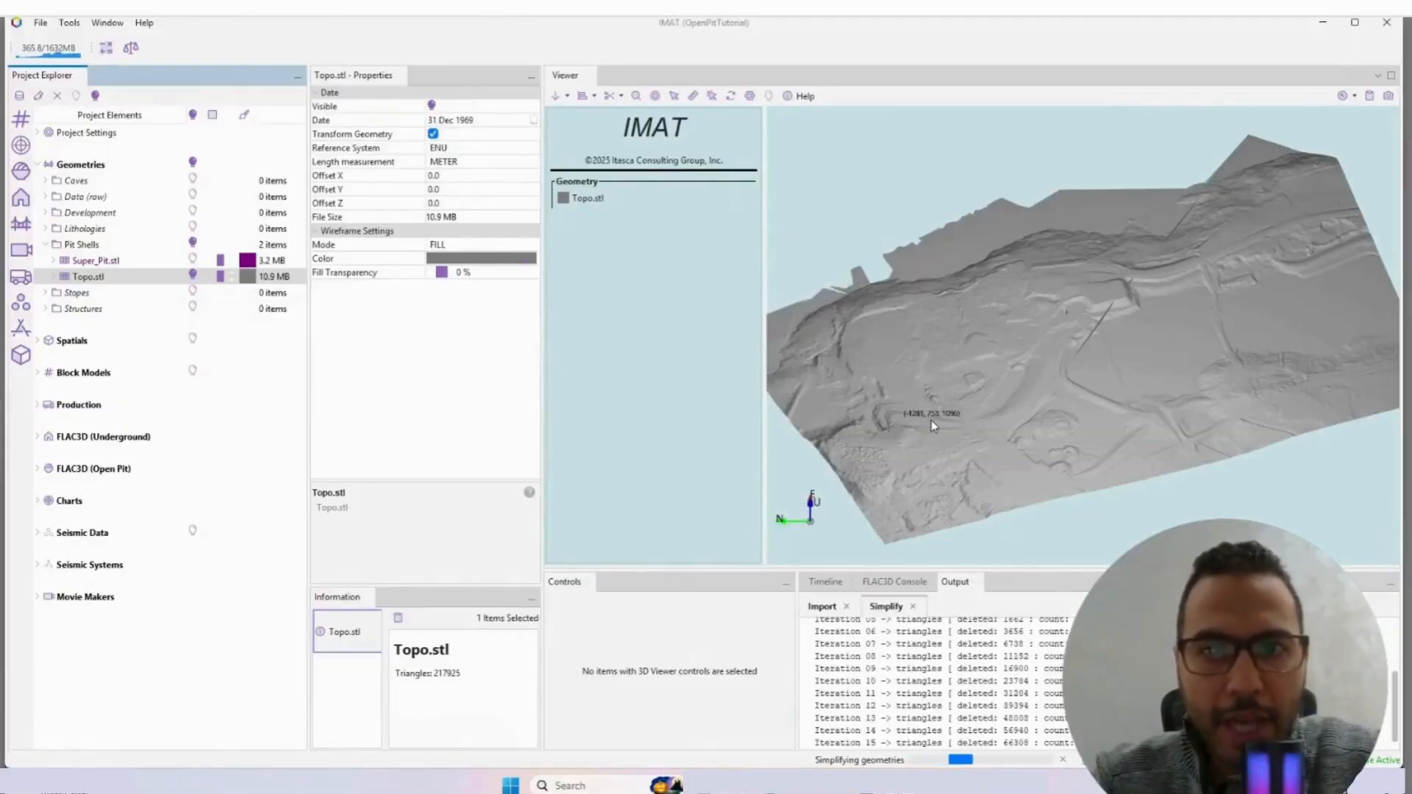
{"action": "left_click", "coordinate": [761, 412]}
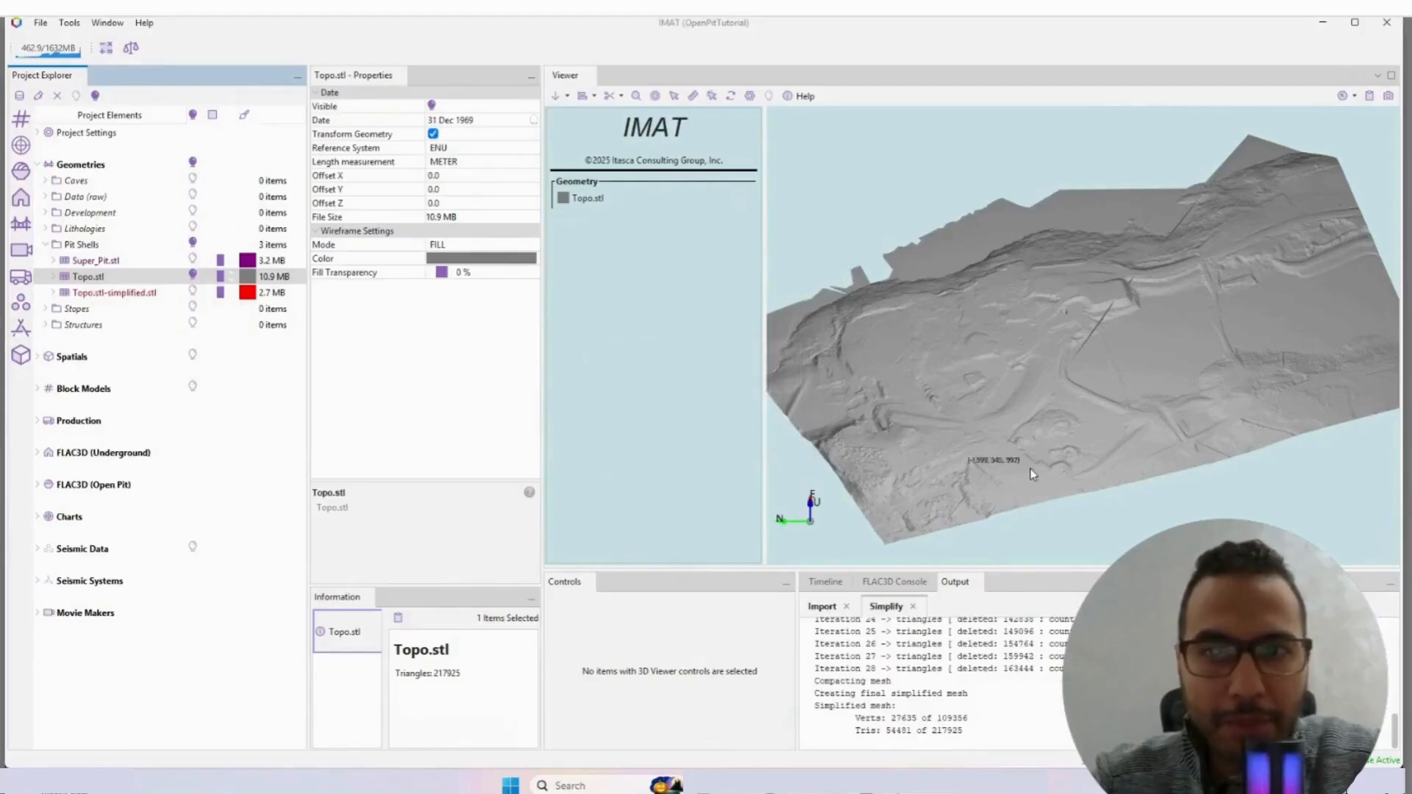
Step: Show Topo.stl-simplified.stl instead of the original Topo.stl and colour it dark gray
{"action": "left_click_drag", "start_coordinate": [1032, 474], "coordinate": [1022, 454]}
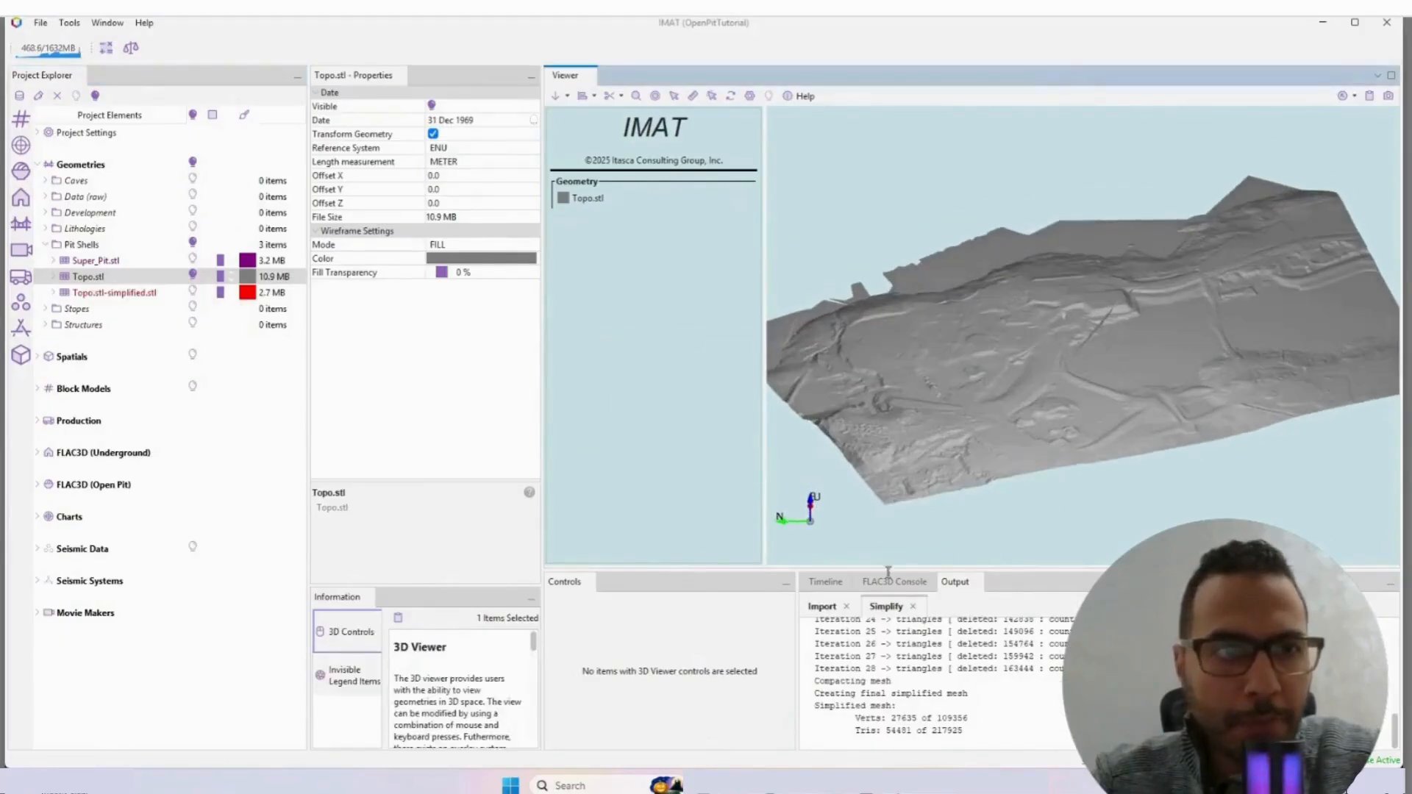
{"action": "left_click", "coordinate": [193, 290]}
{"action": "left_click", "coordinate": [193, 276]}
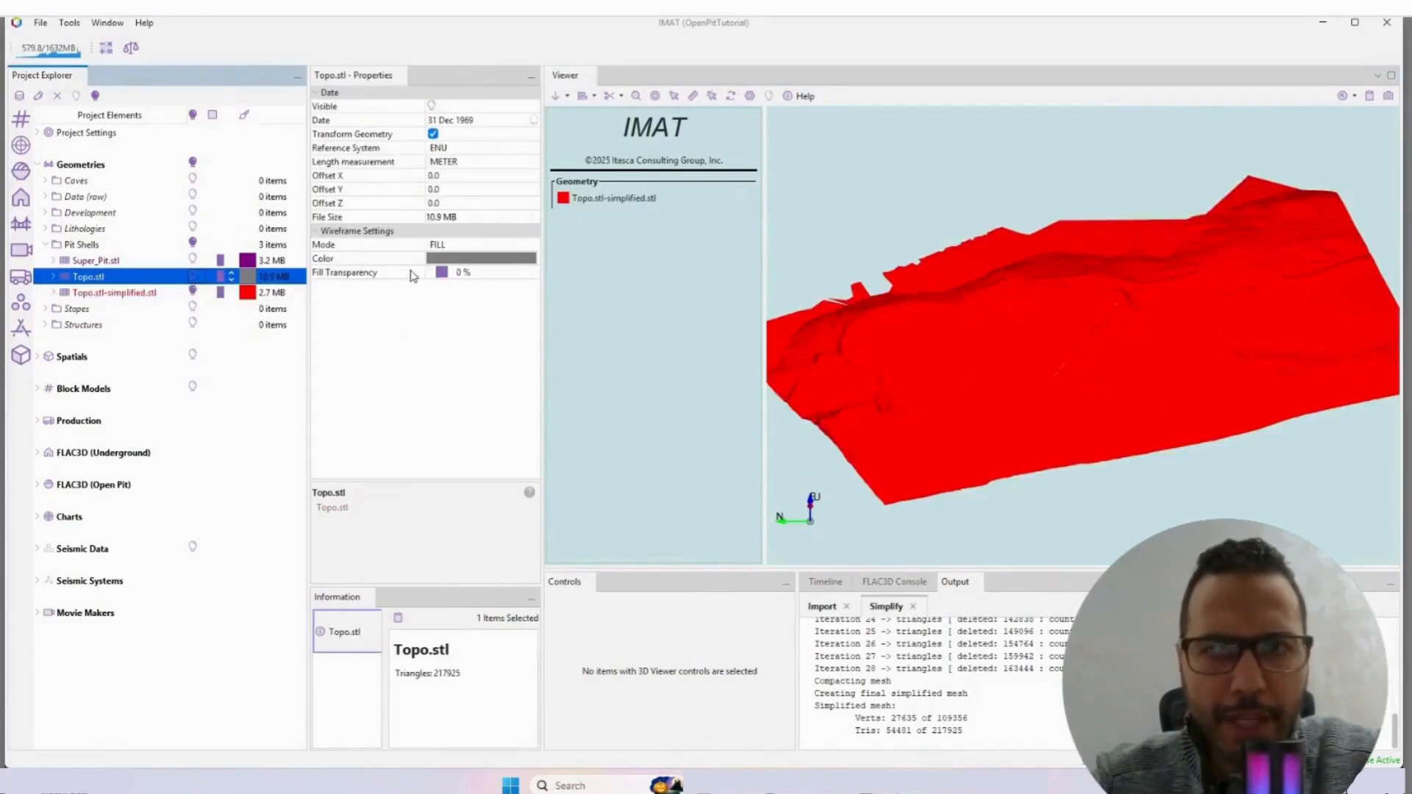
{"action": "left_click", "coordinate": [248, 293]}
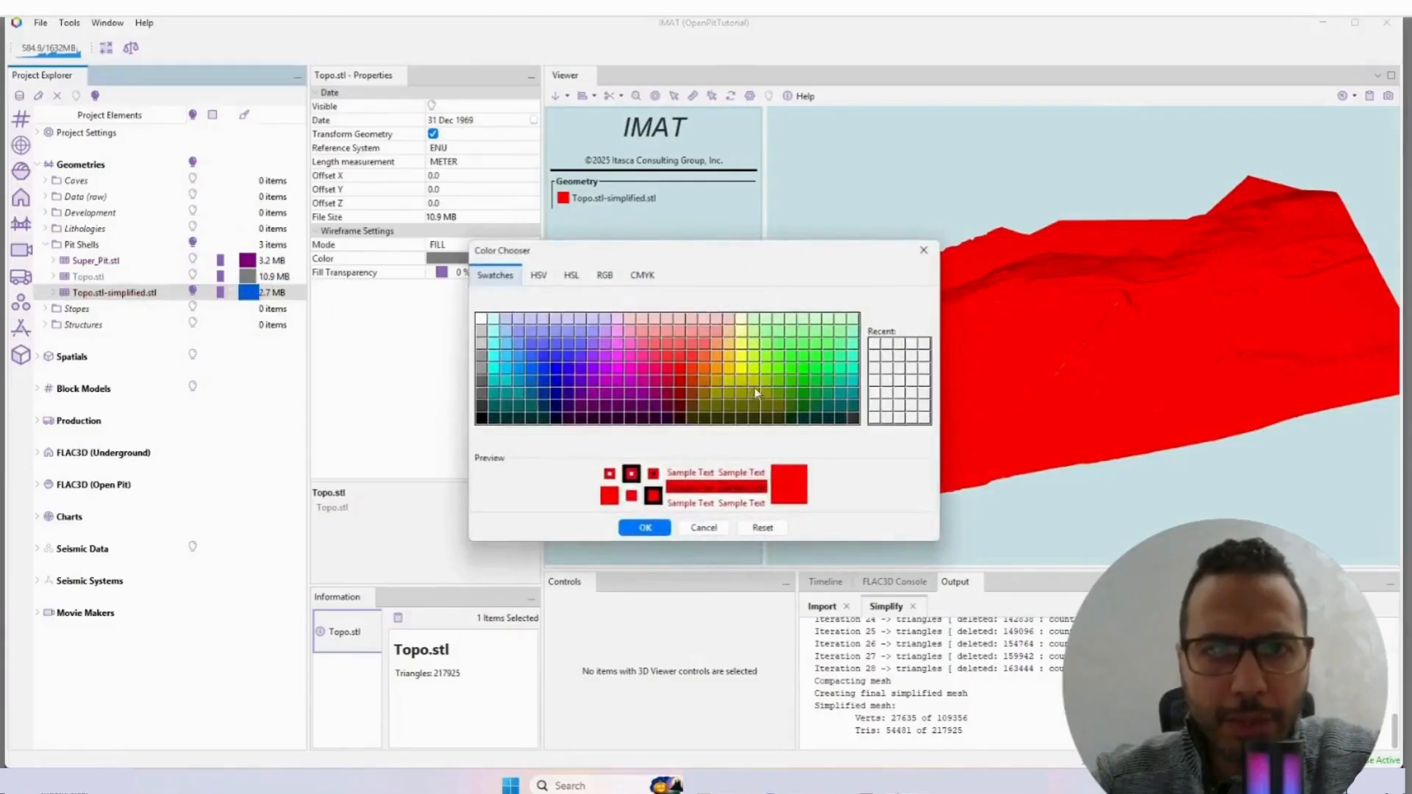
{"action": "left_click", "coordinate": [481, 394]}
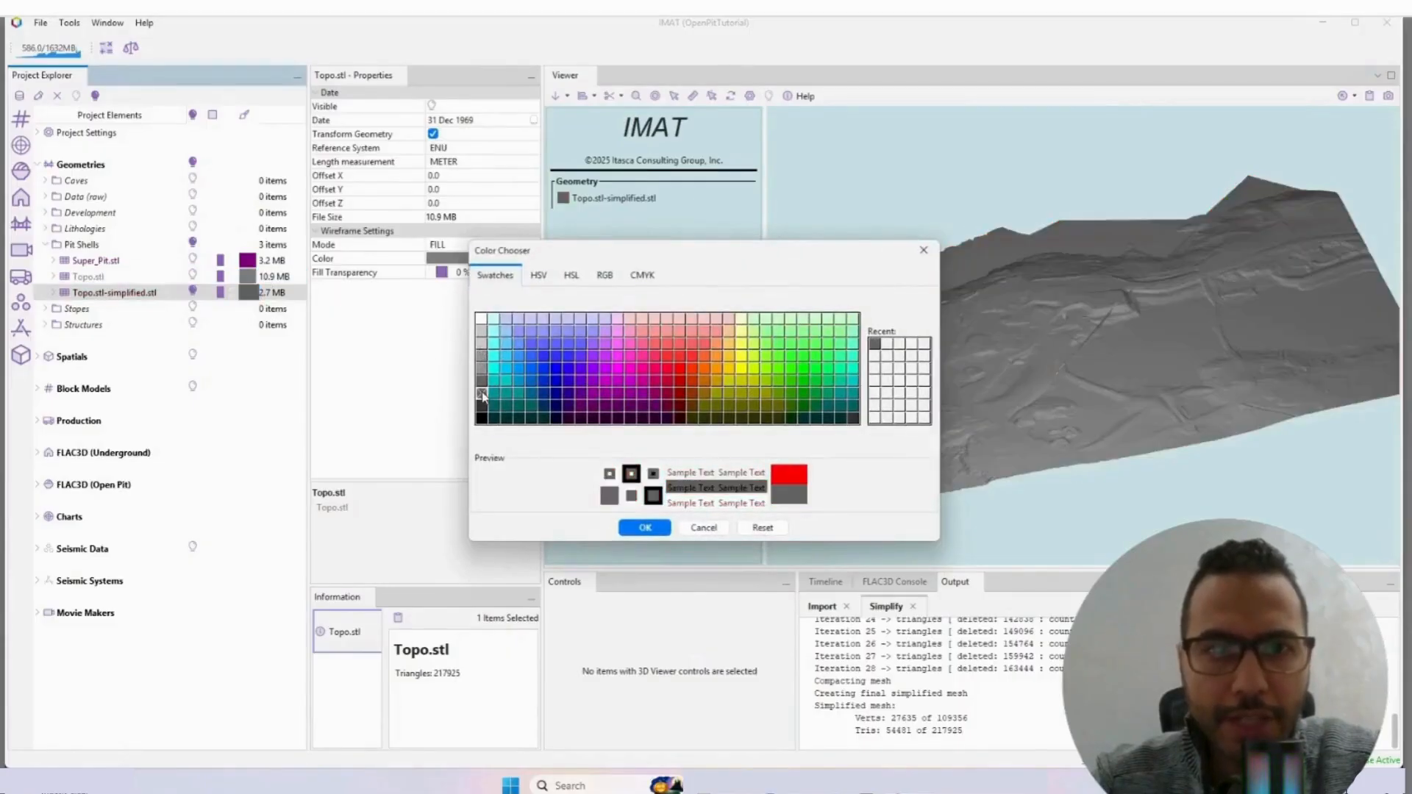
{"action": "left_click", "coordinate": [645, 527]}
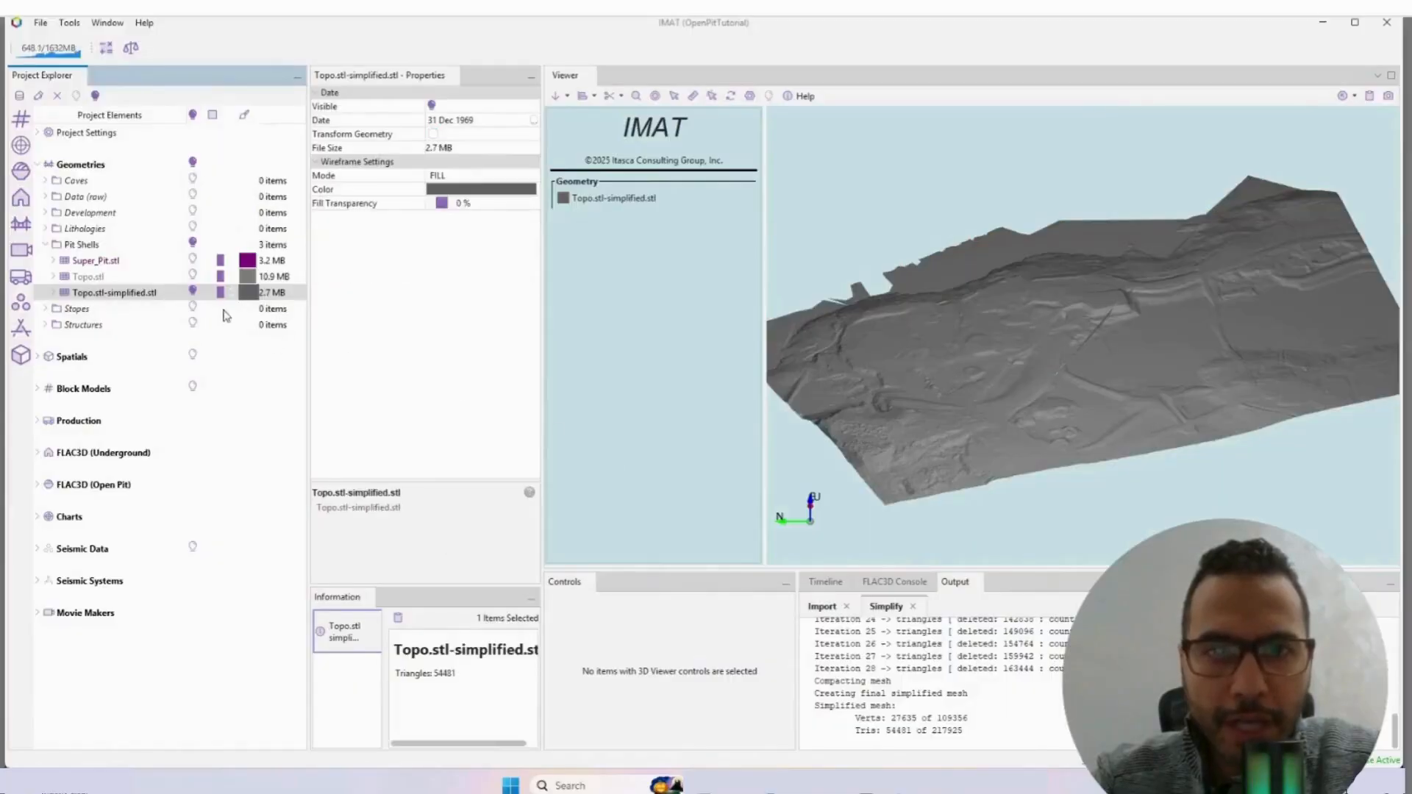
Step: Compare the original Topo.stl with the simplified surface by switching their visibility, leaving only the simplified one displayed
{"action": "left_click", "coordinate": [191, 278]}
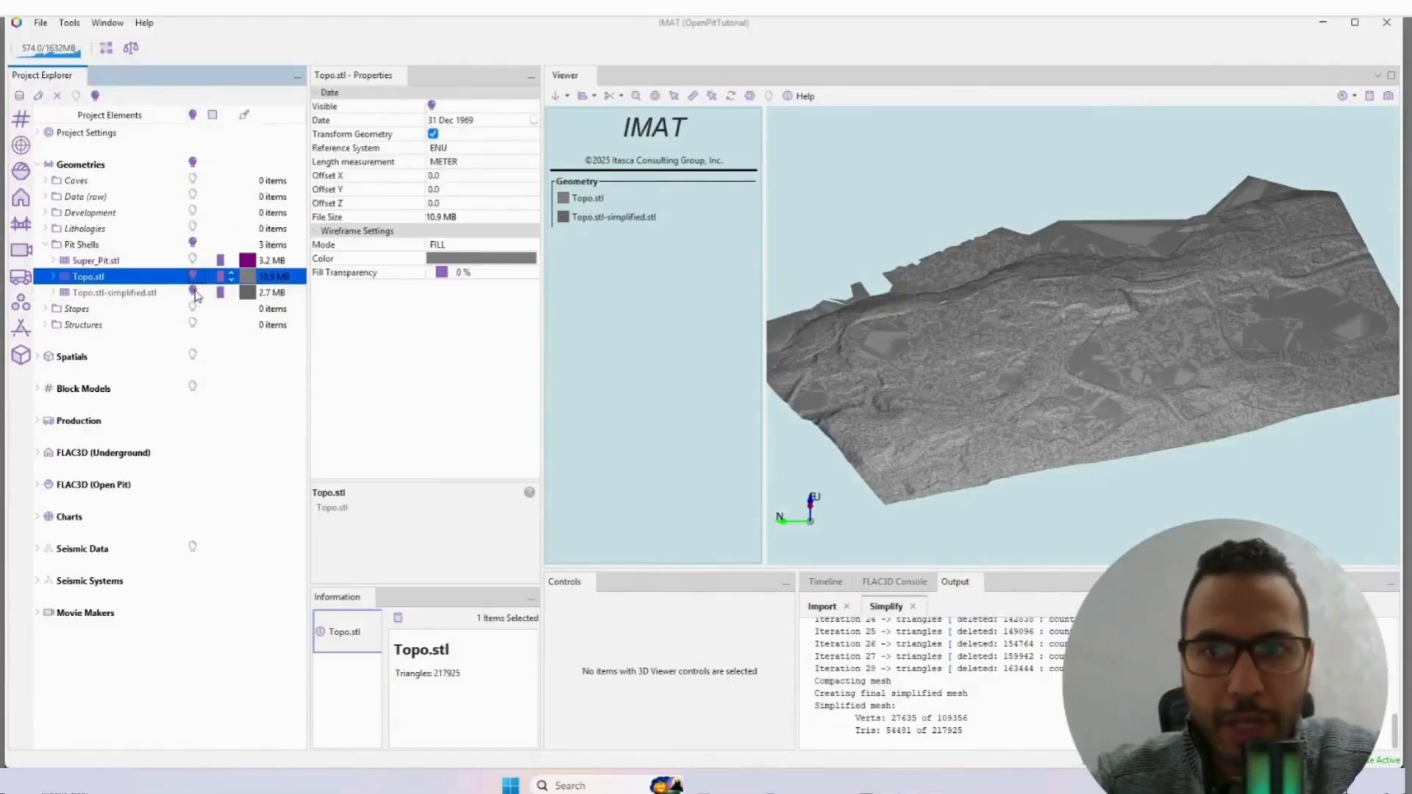
{"action": "left_click", "coordinate": [195, 292]}
{"action": "left_click", "coordinate": [194, 278]}
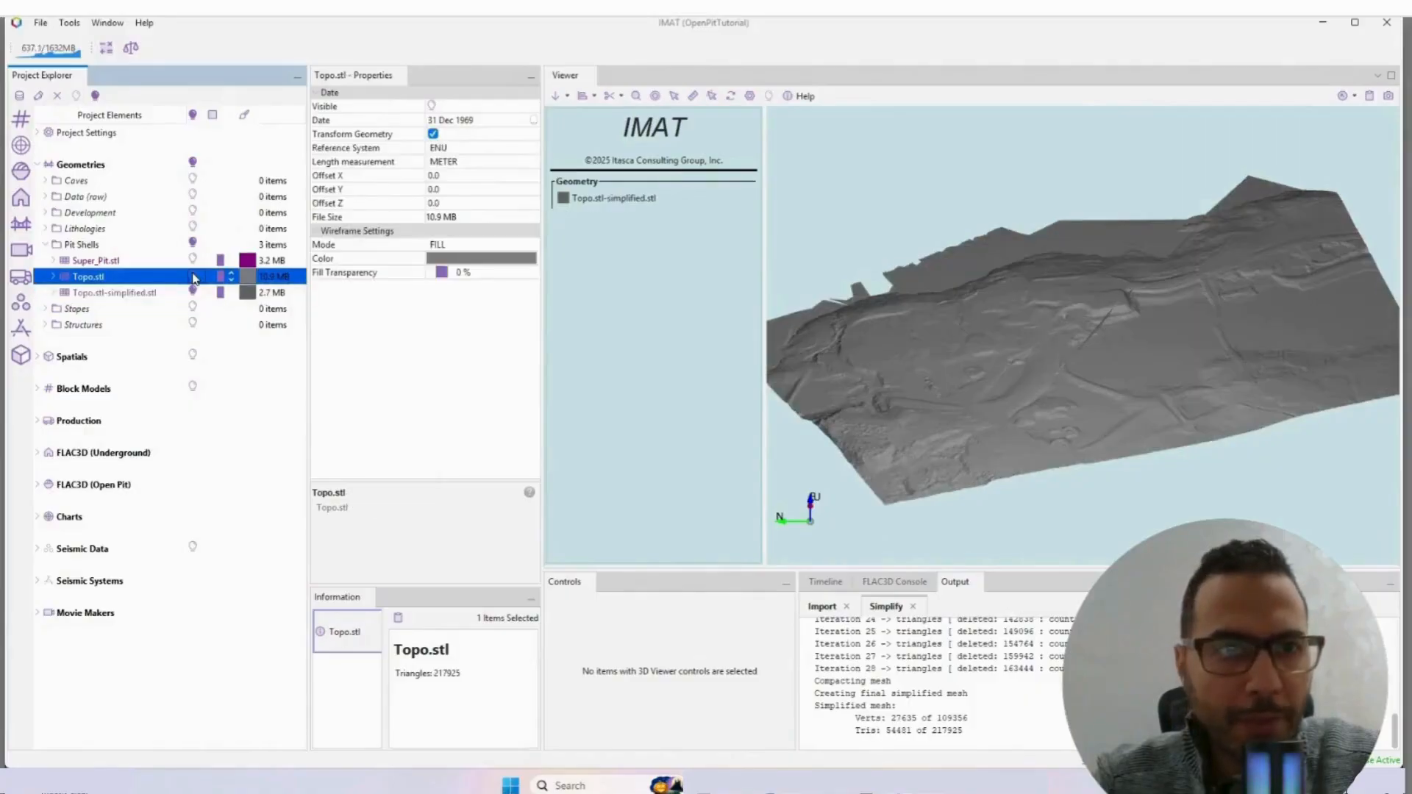
Step: Move the original Topo.stl from Pit Shells into the Data (raw) folder
{"action": "left_click", "coordinate": [126, 294]}
{"action": "right_click", "coordinate": [96, 278]}
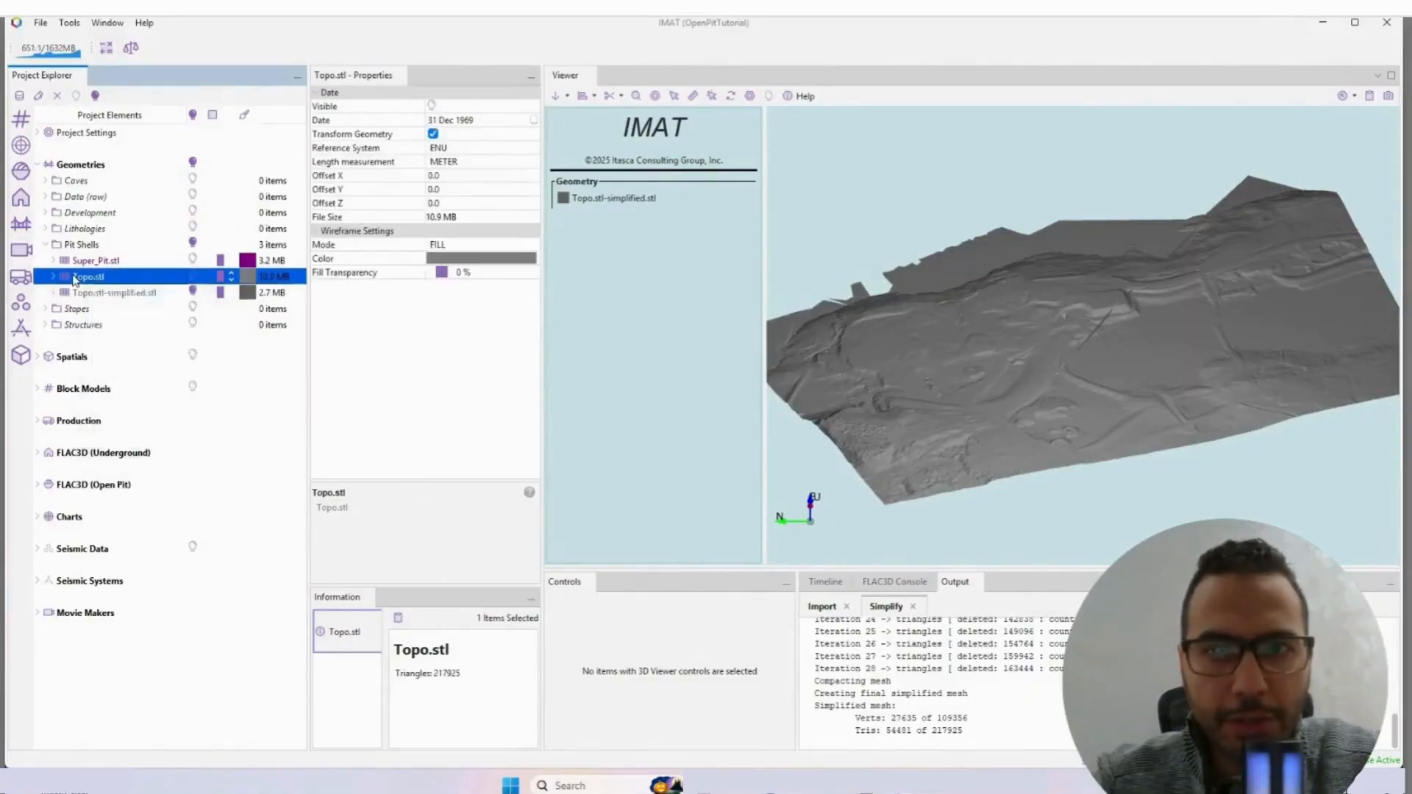
{"action": "left_click", "coordinate": [95, 280]}
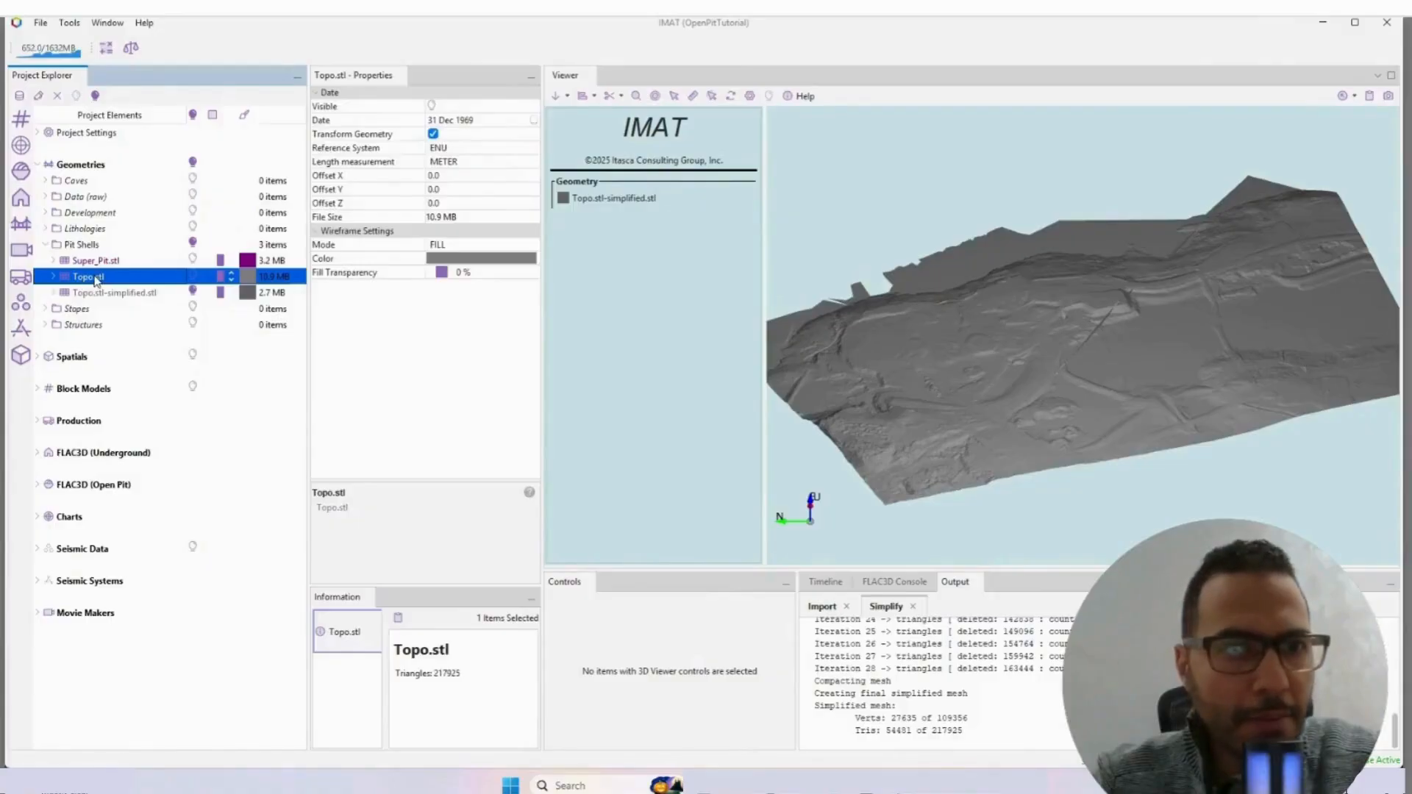
{"action": "left_click_drag", "start_coordinate": [90, 258], "coordinate": [92, 199]}
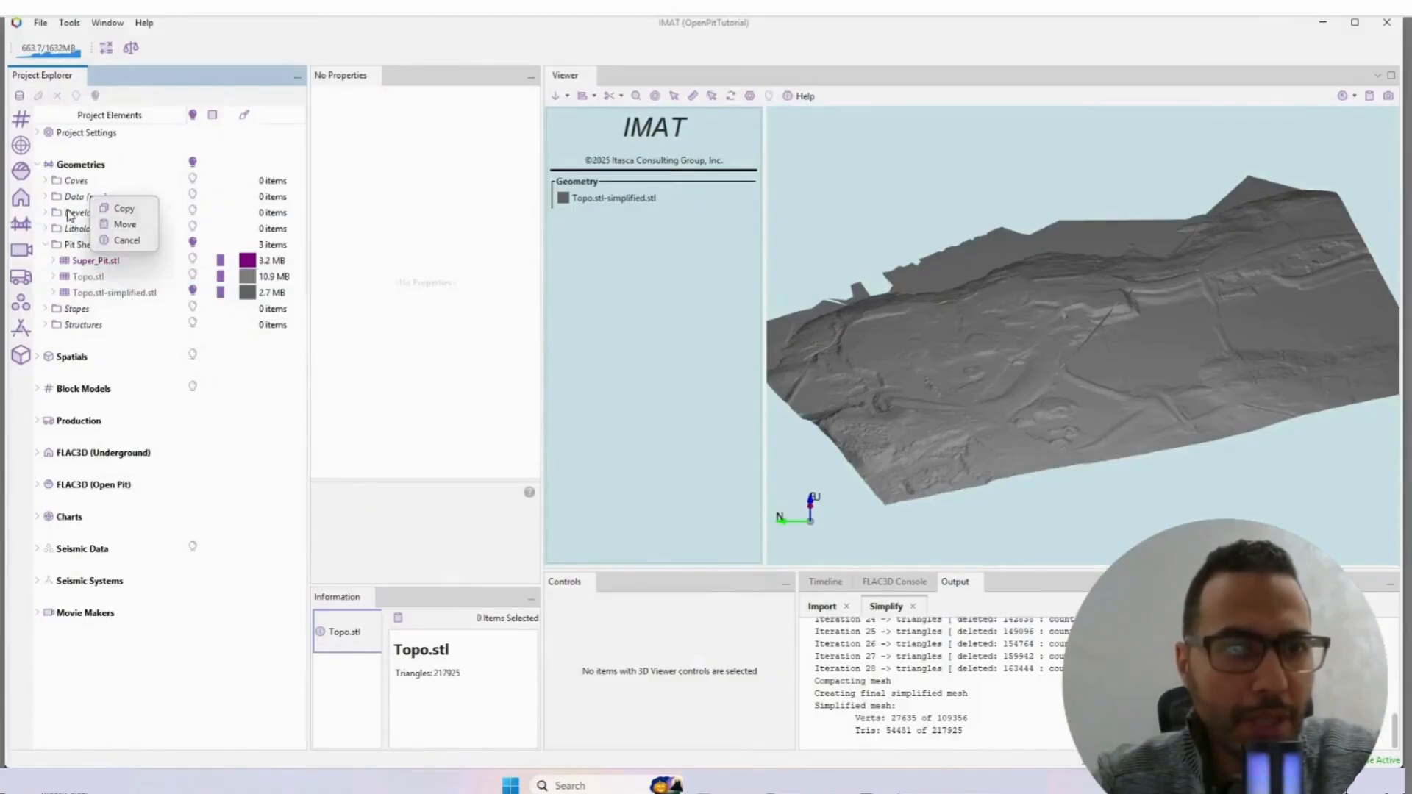
{"action": "left_click", "coordinate": [125, 223]}
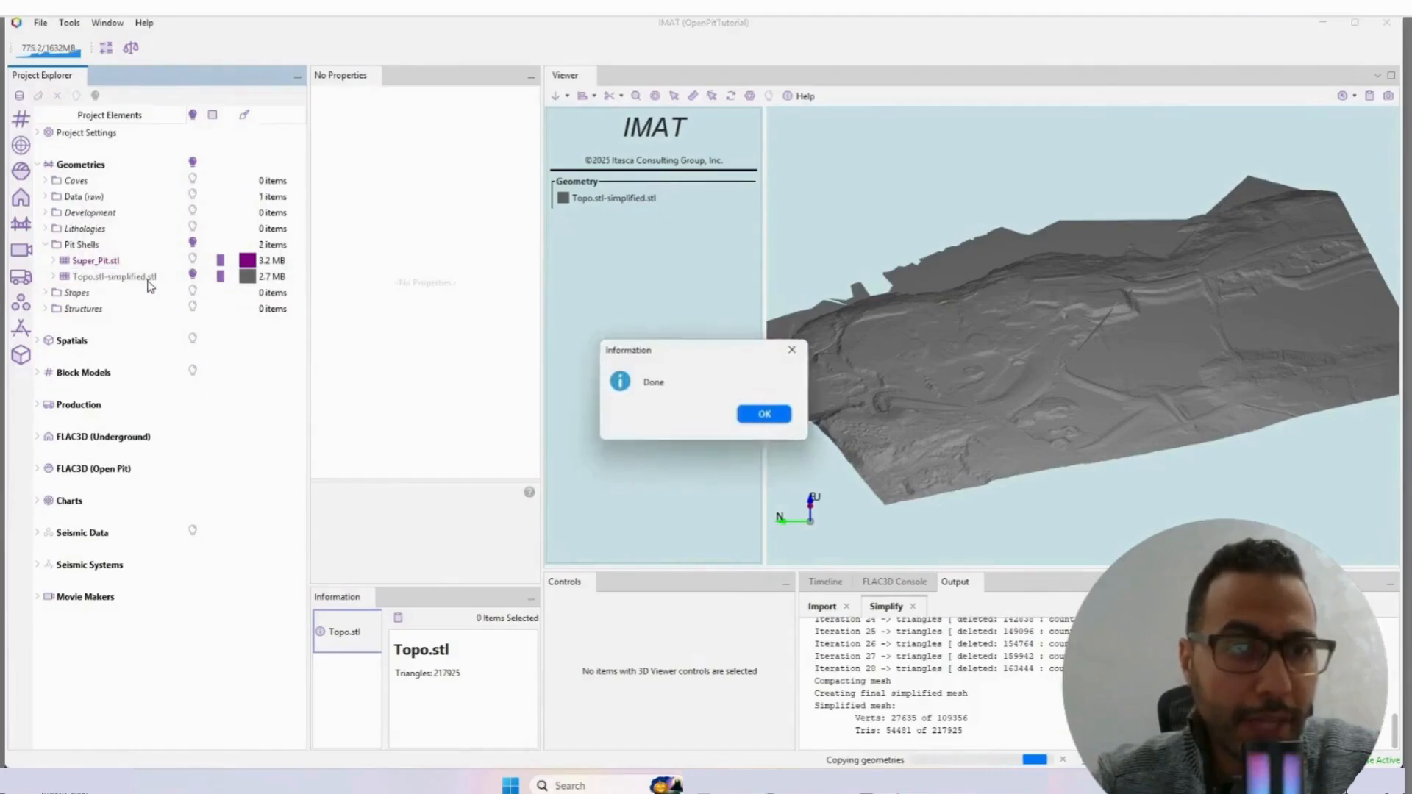
{"action": "left_click", "coordinate": [764, 414]}
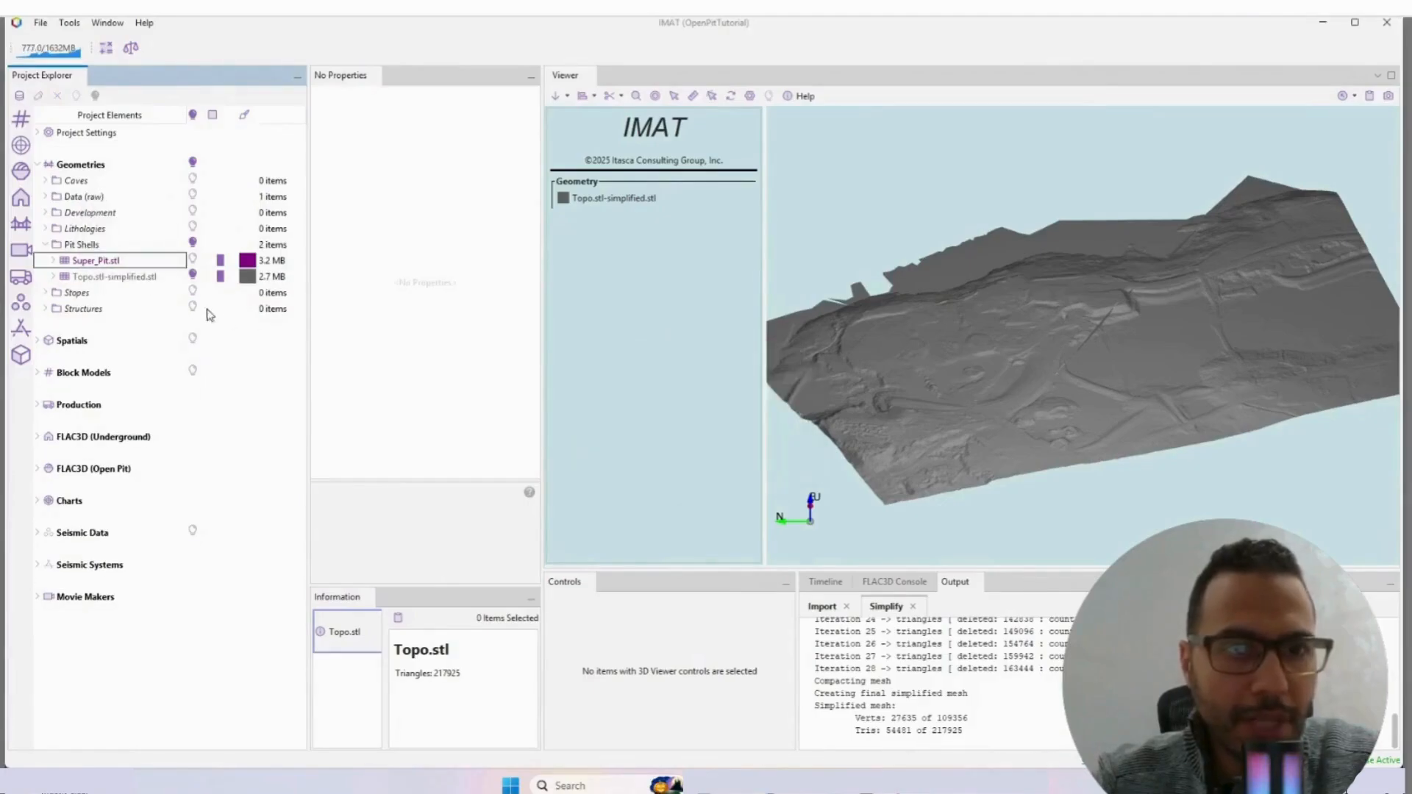
Step: Rename Topo.stl-simplified.stl in Pit Shells as Topo
{"action": "right_click", "coordinate": [119, 277]}
{"action": "left_click", "coordinate": [178, 404]}
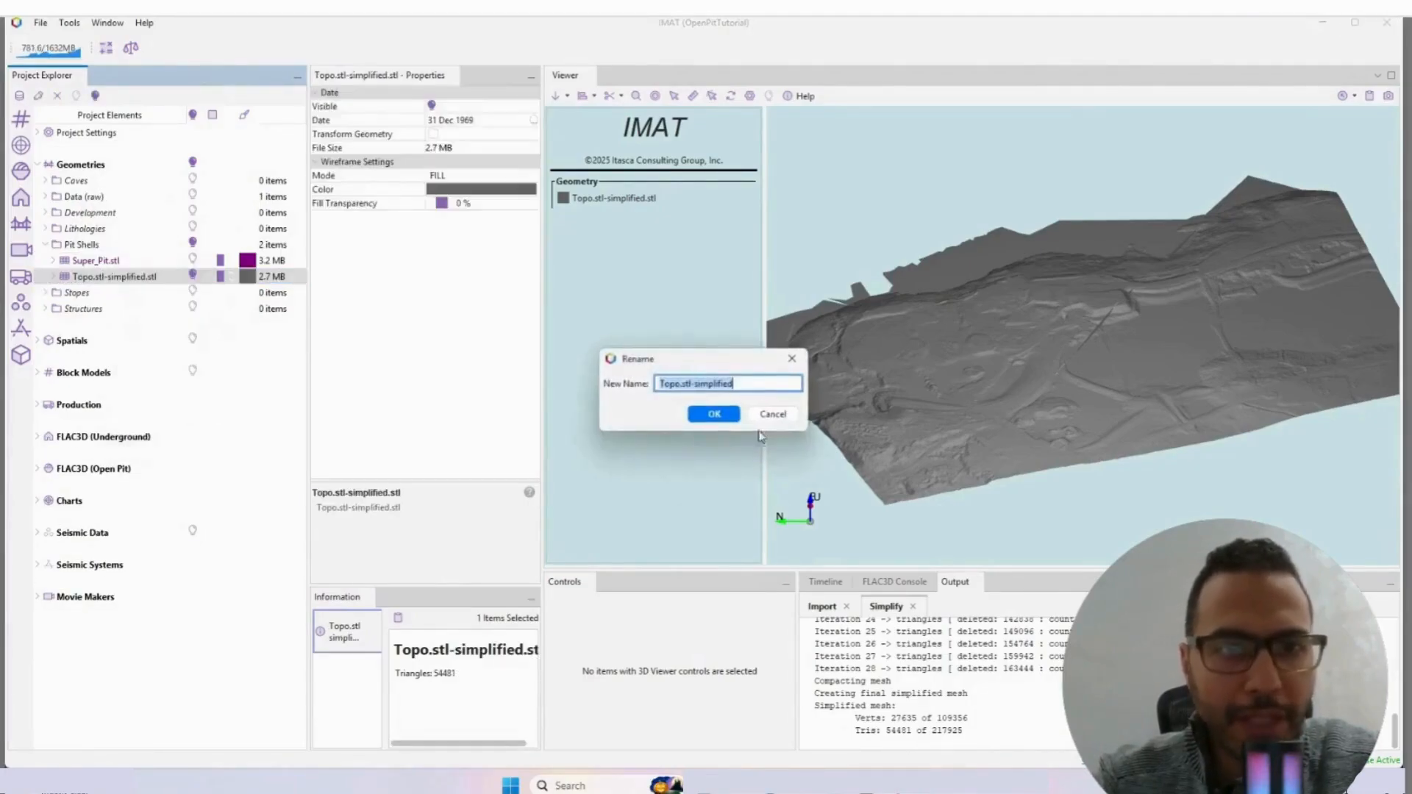
{"action": "left_click", "coordinate": [751, 382]}
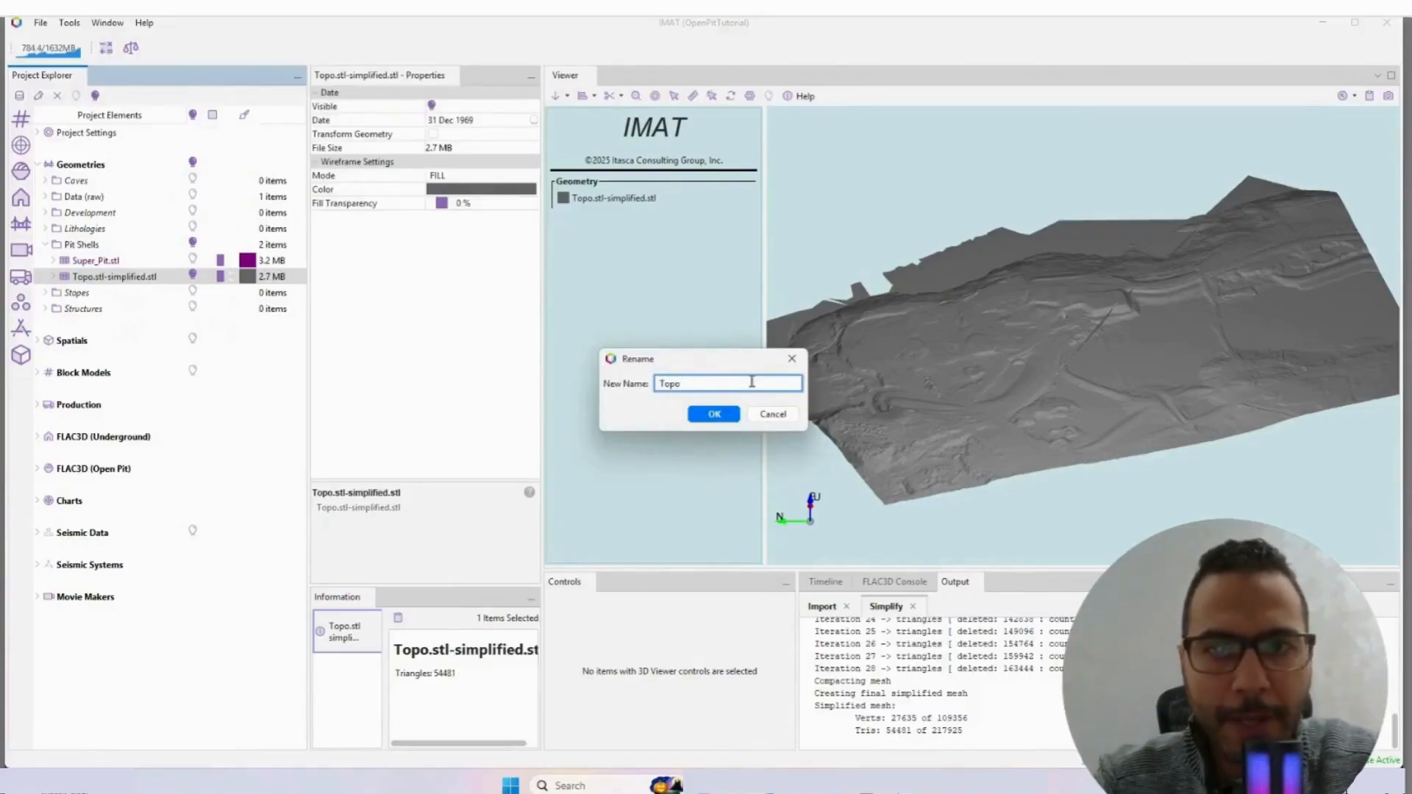
{"action": "key", "text": "Return"}
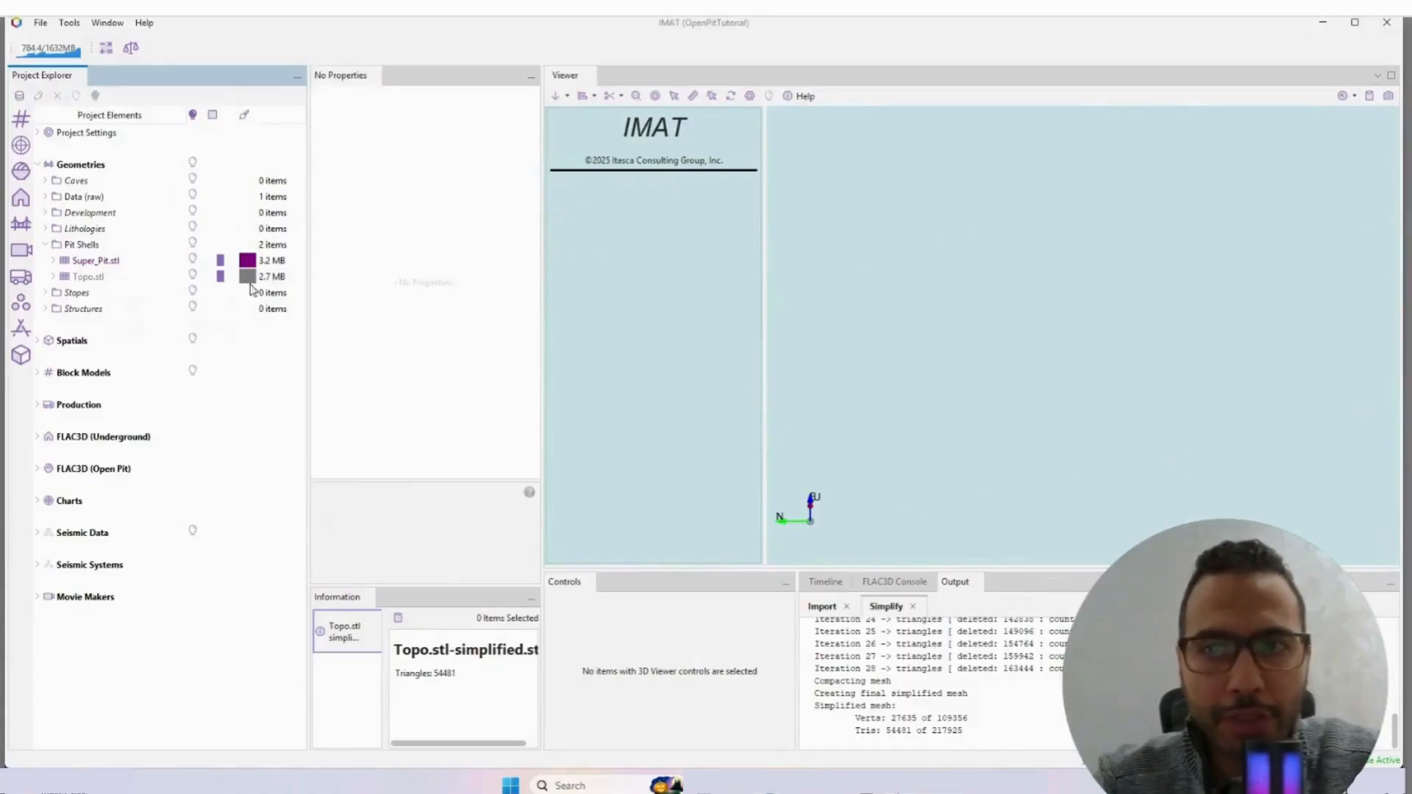
Step: Display the renamed Topo.stl together with Super_Pit.stl in the viewer
{"action": "left_click", "coordinate": [192, 276]}
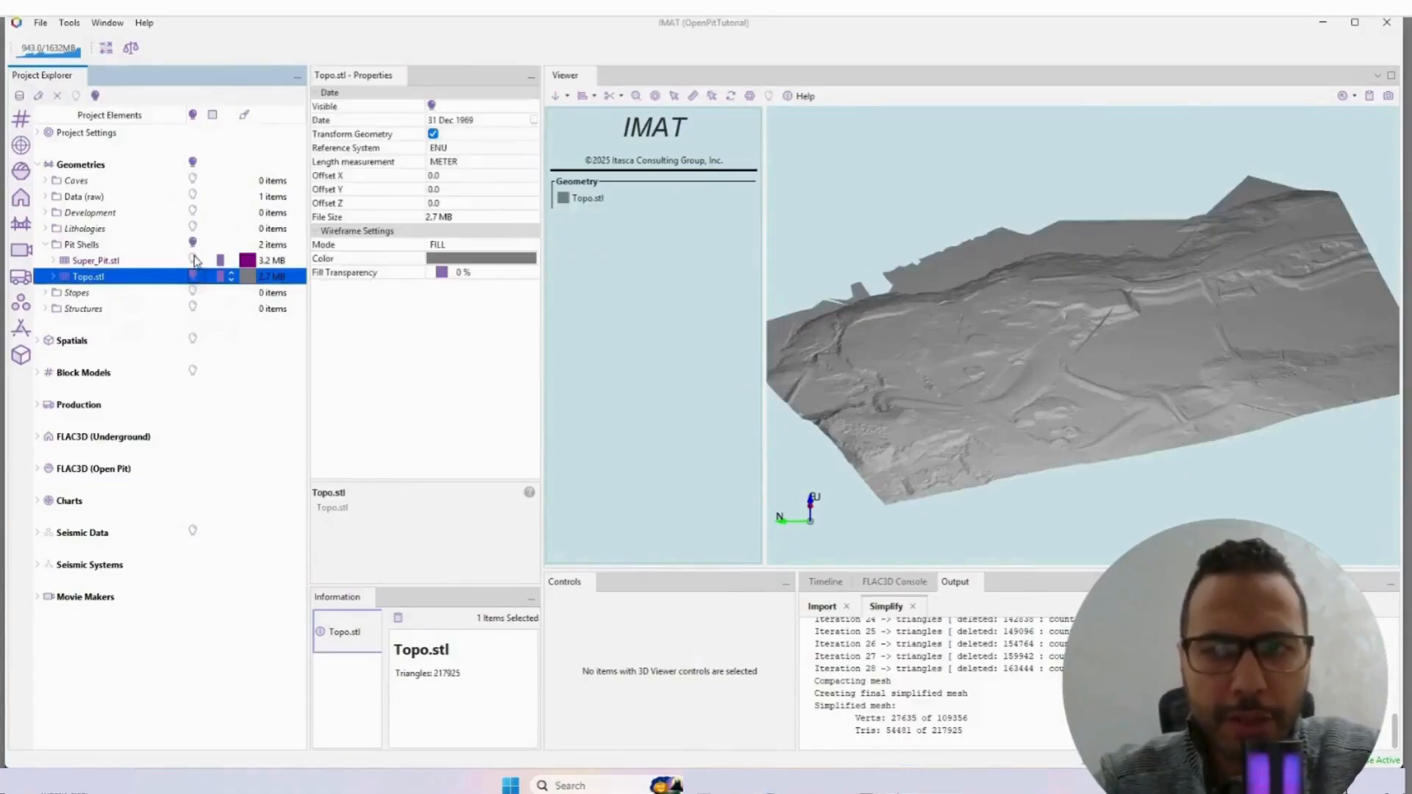
{"action": "left_click", "coordinate": [194, 260]}
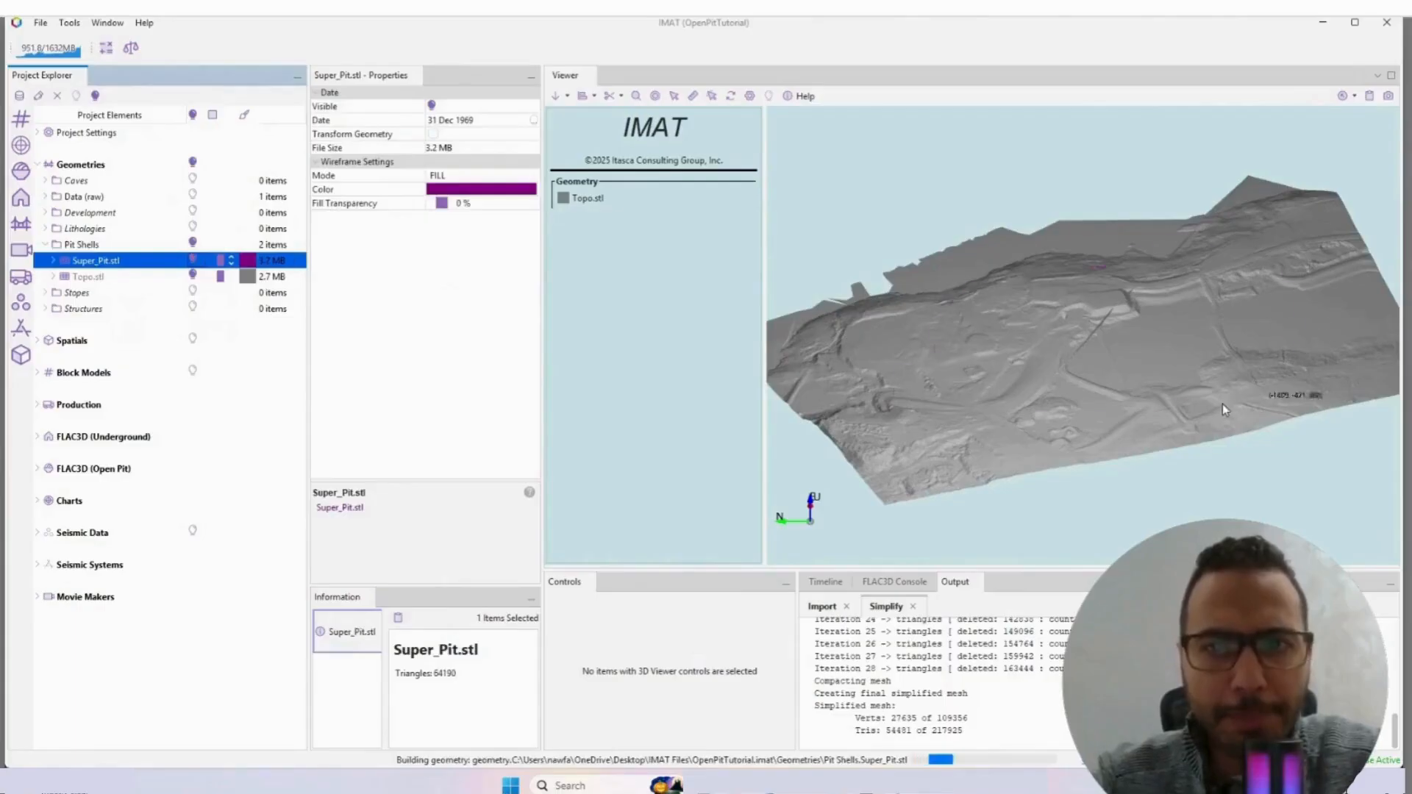
{"action": "left_click_drag", "start_coordinate": [1224, 409], "coordinate": [1112, 447]}
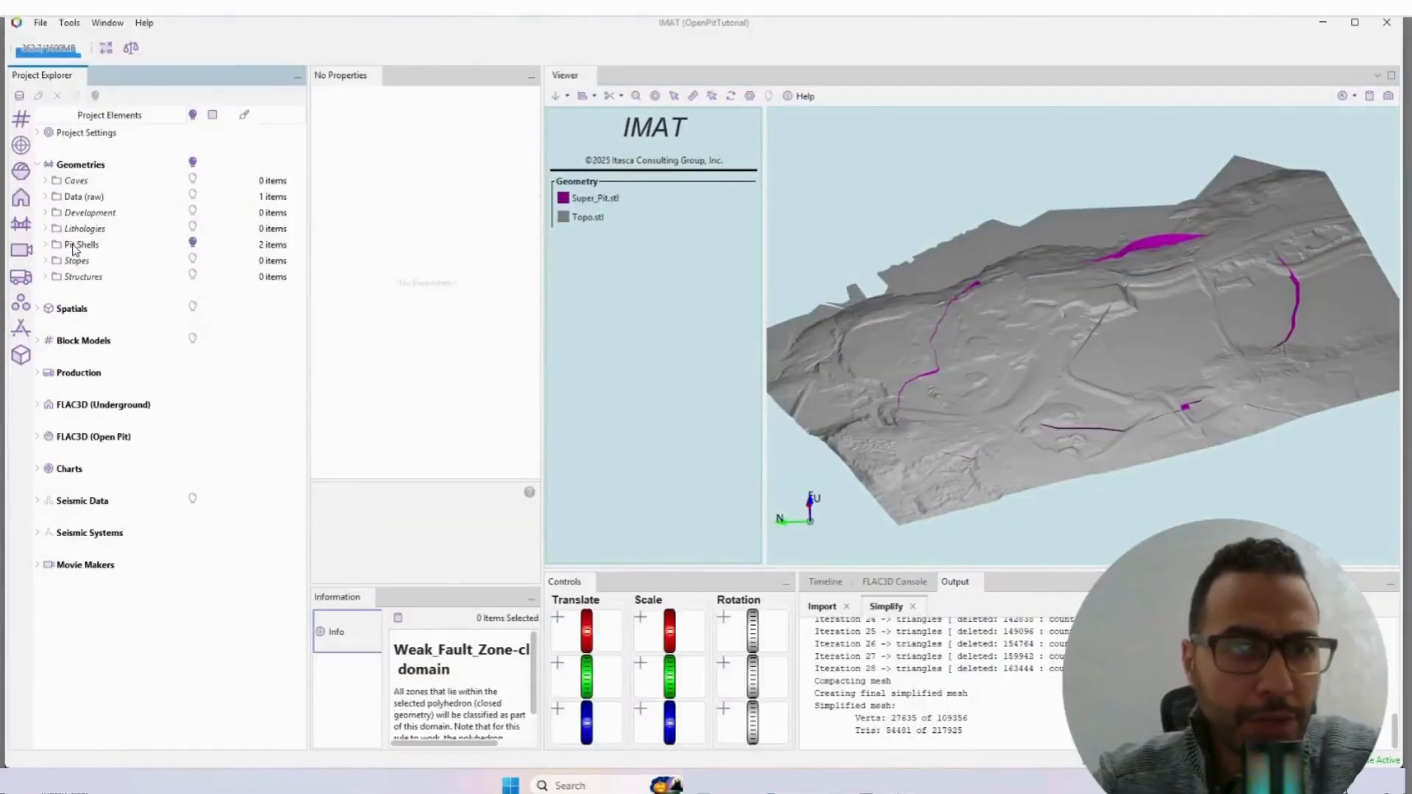
Step: Import North_Fault.dxf, South_Fault.dxf and Weak_Fault_Zone.dxf into Structures with file data conversion enabled, using East North Up and meters
{"action": "right_click", "coordinate": [78, 283]}
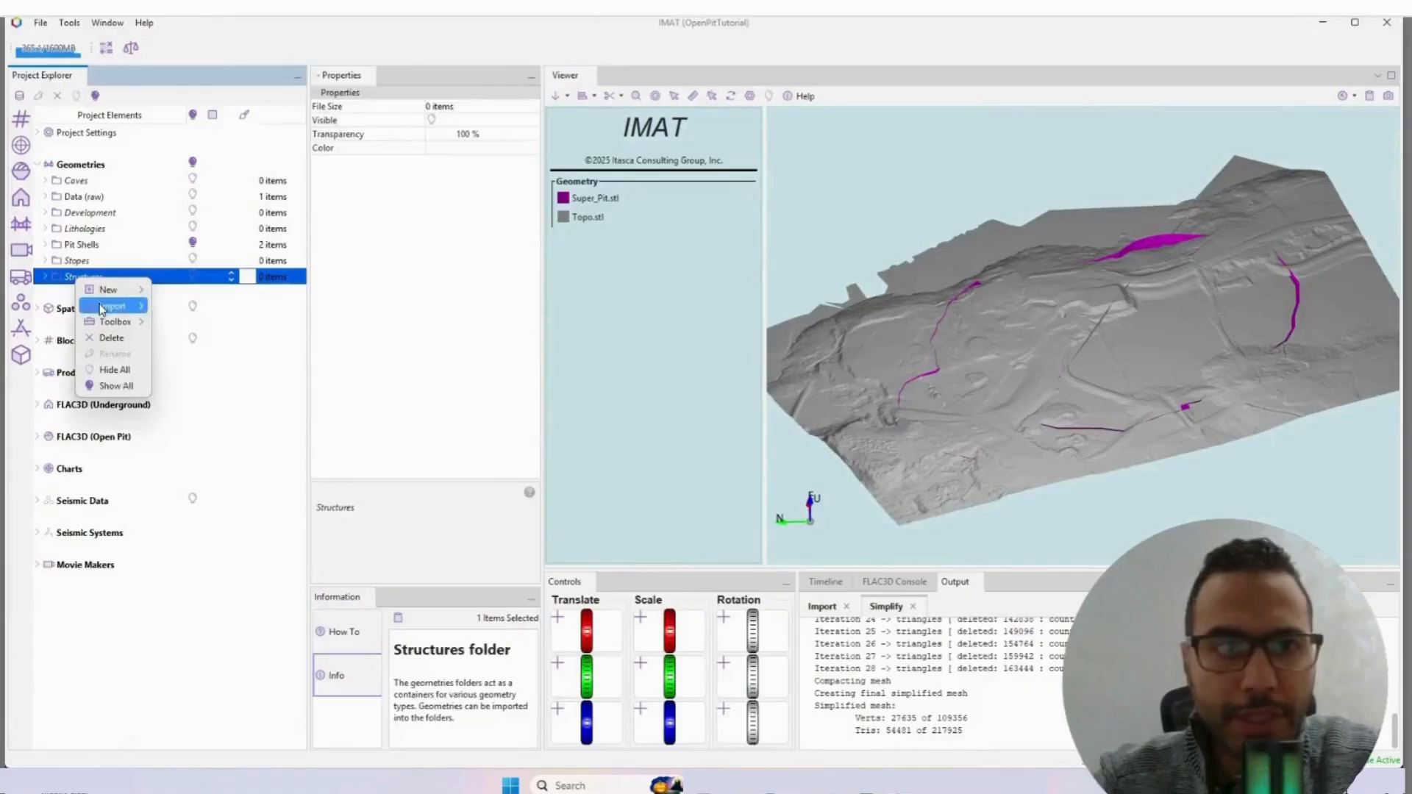
{"action": "mouse_move", "coordinate": [114, 306]}
{"action": "left_click", "coordinate": [212, 340]}
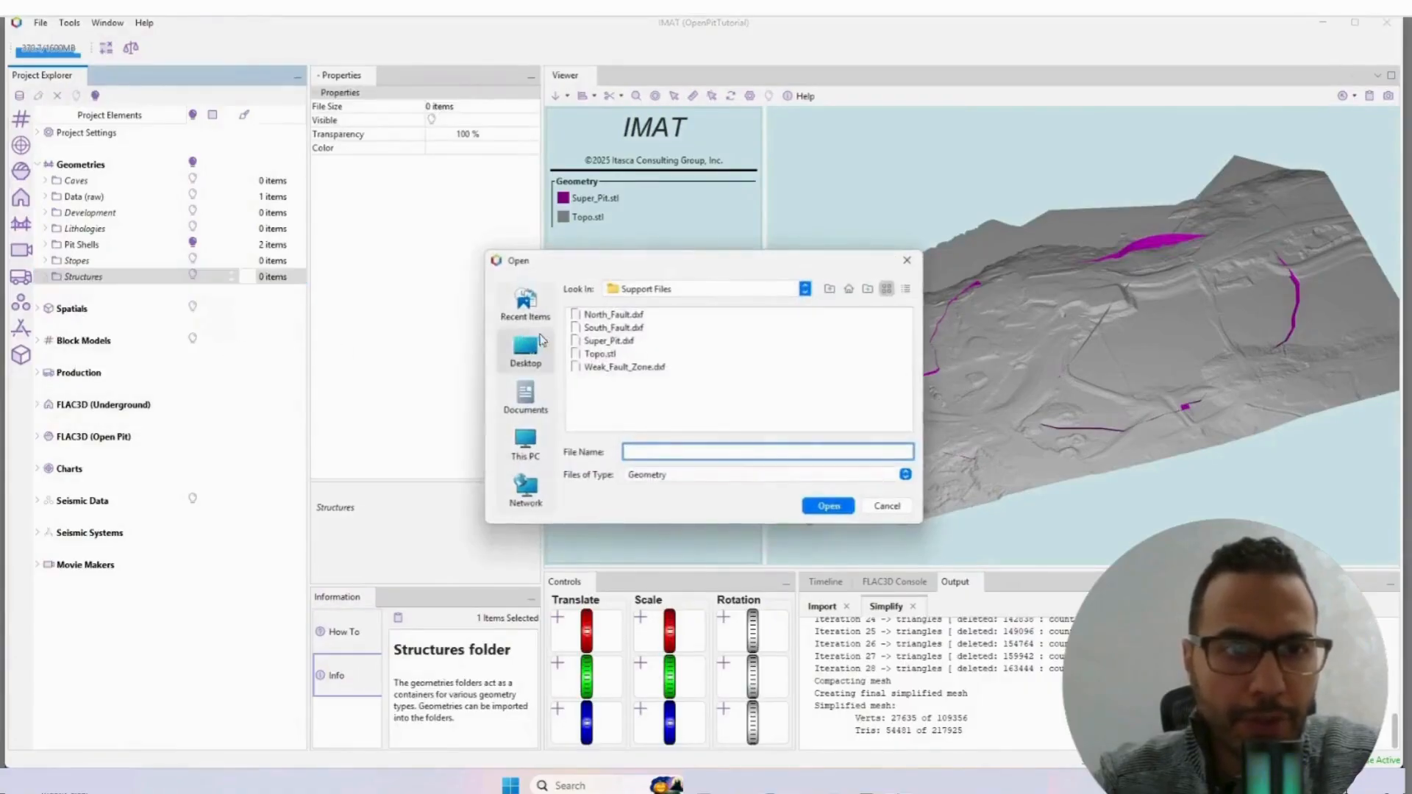
{"action": "left_click", "coordinate": [618, 315]}
{"action": "left_click", "coordinate": [619, 329], "text": "ctrl"}
{"action": "left_click", "coordinate": [626, 367], "text": "ctrl"}
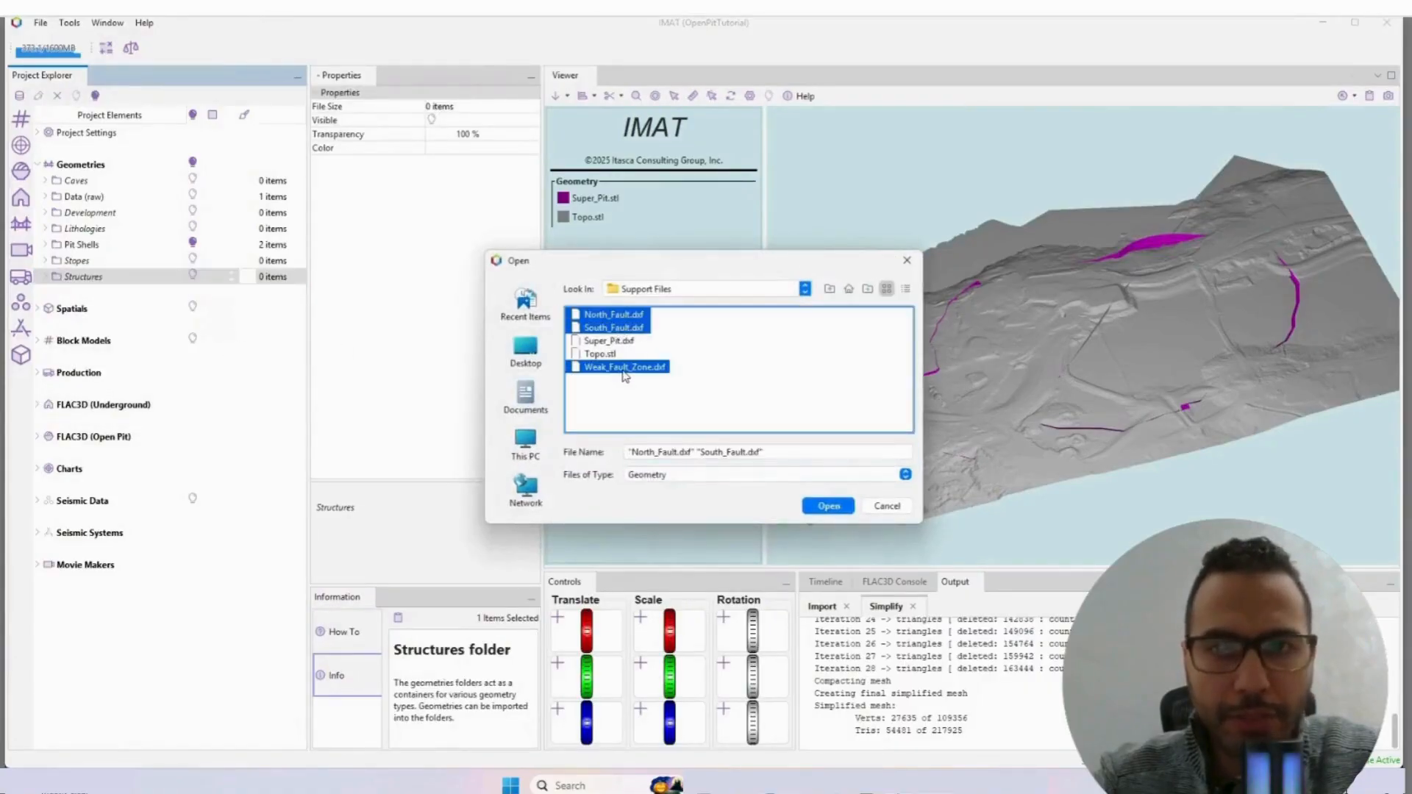
{"action": "left_click", "coordinate": [829, 506]}
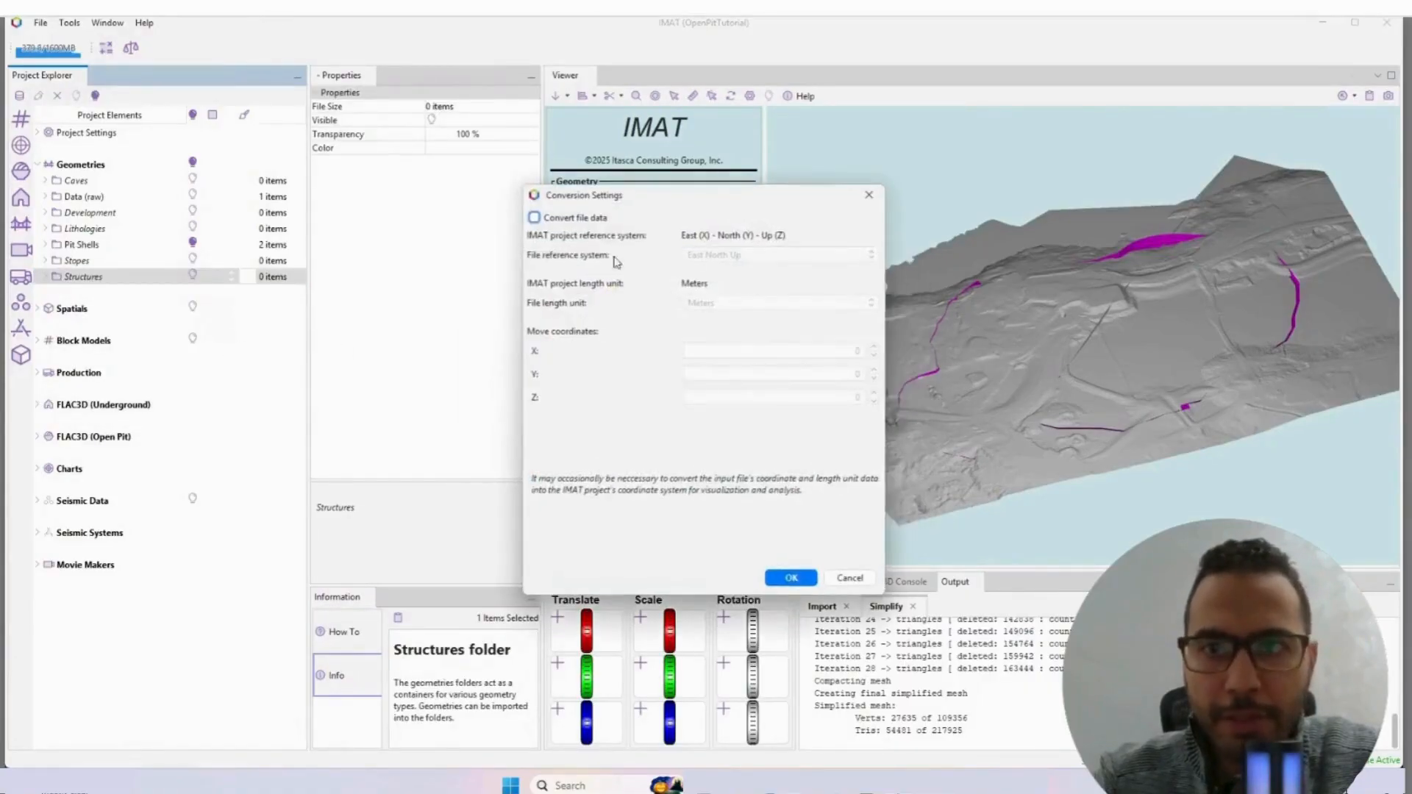
{"action": "left_click", "coordinate": [535, 217]}
{"action": "left_click", "coordinate": [790, 579]}
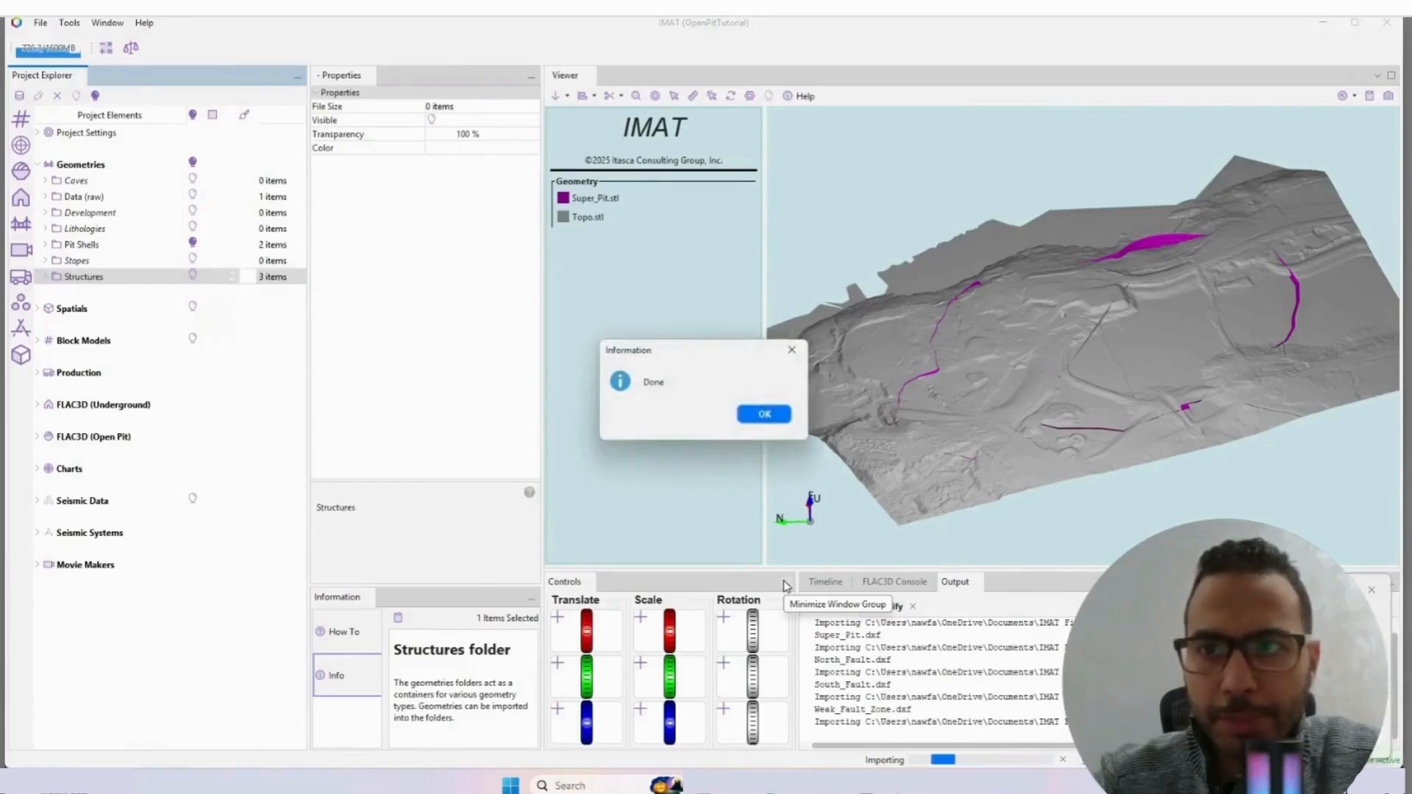
{"action": "left_click", "coordinate": [770, 418]}
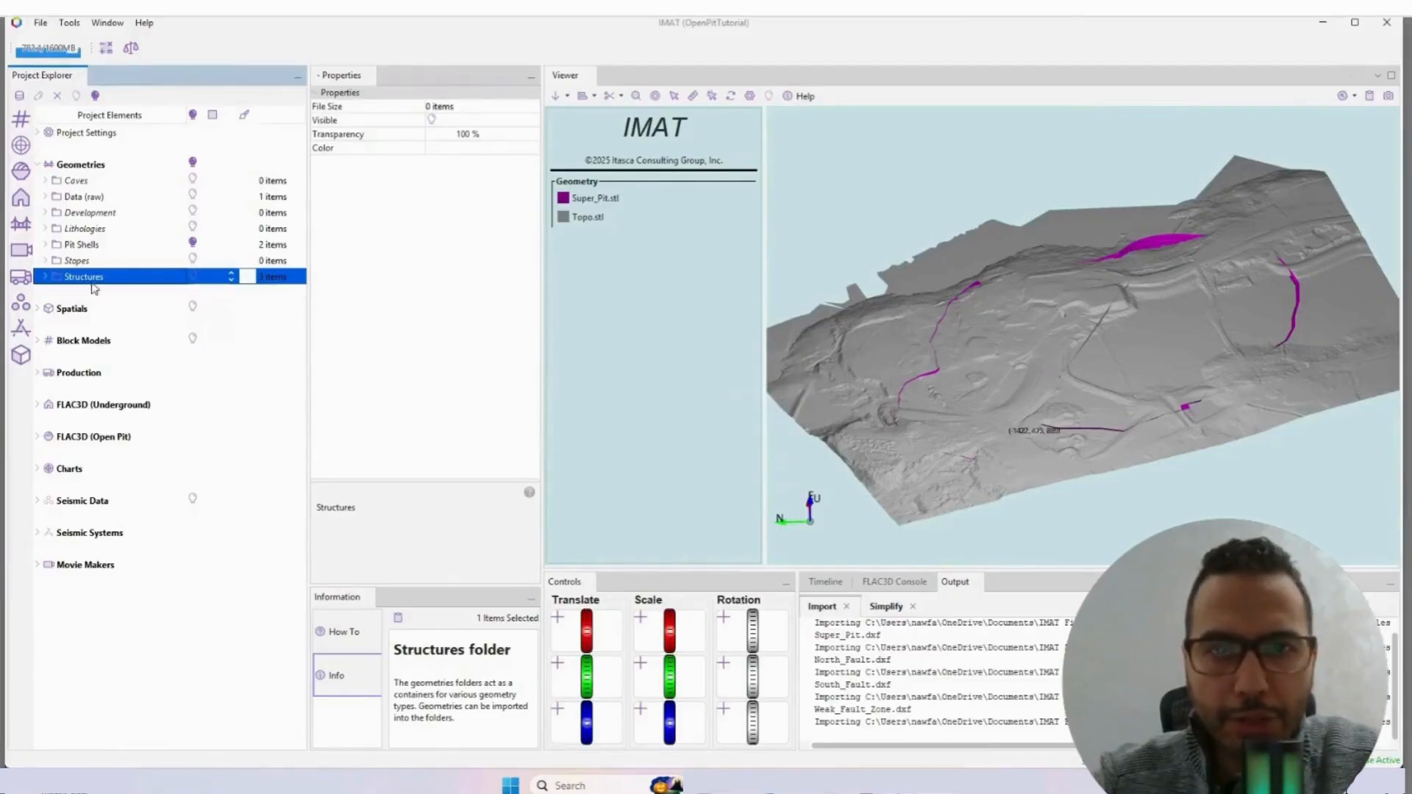
Step: Expand the Structures folder, display all its fault geometries and inspect them against the topography and pit shell
{"action": "left_click", "coordinate": [45, 278]}
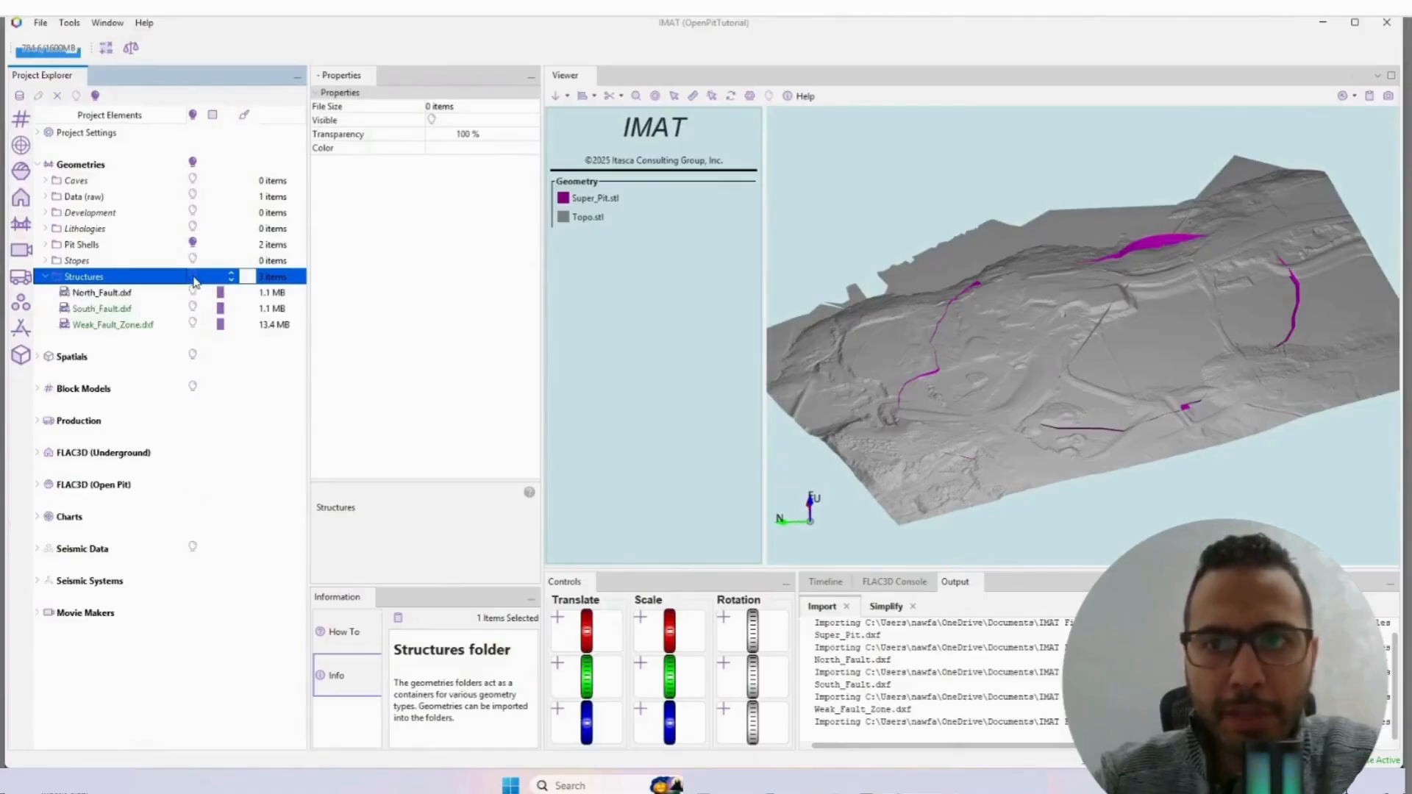
{"action": "left_click", "coordinate": [193, 277]}
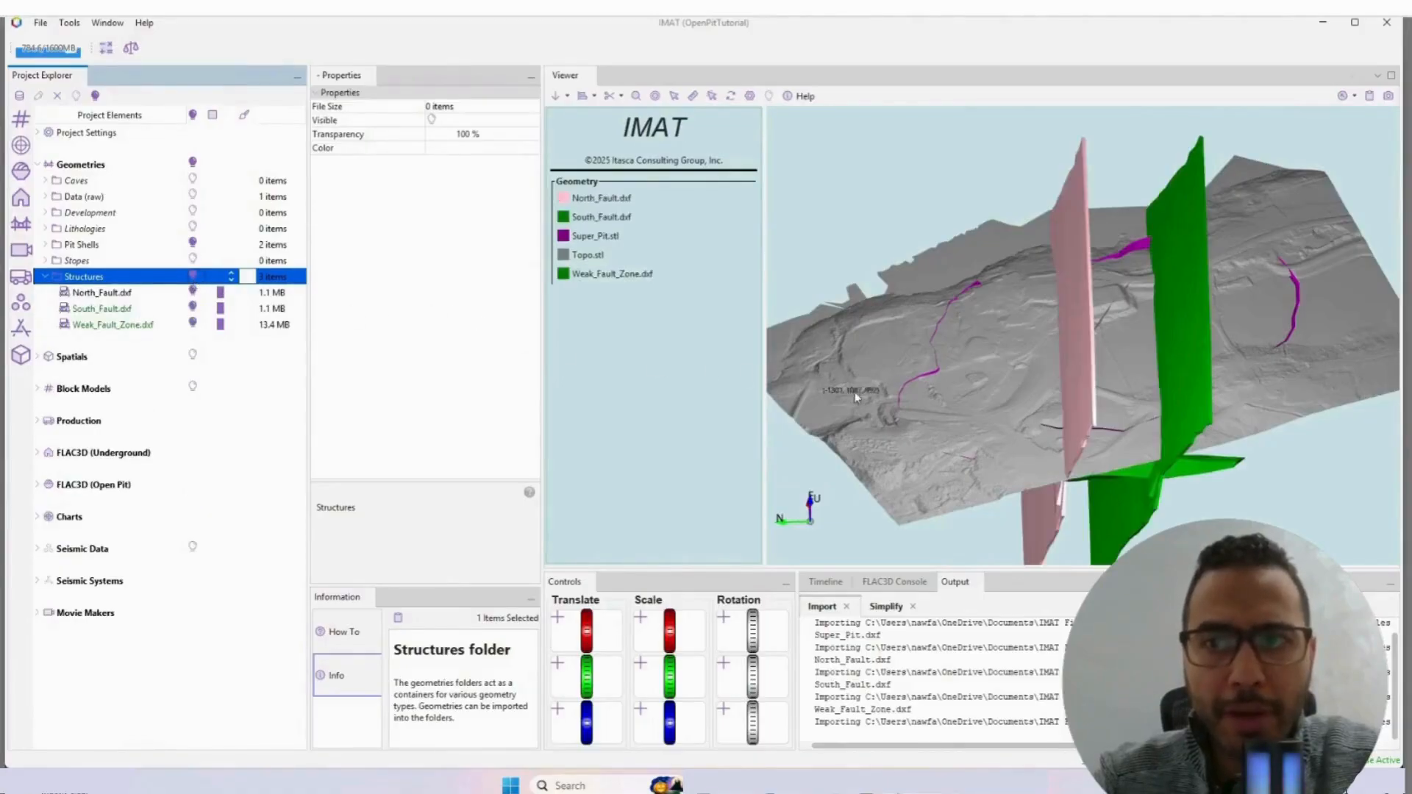
{"action": "left_click_drag", "start_coordinate": [855, 397], "coordinate": [947, 358]}
{"action": "scroll", "coordinate": [1097, 342], "scroll_direction": "up", "scroll_amount": 3}
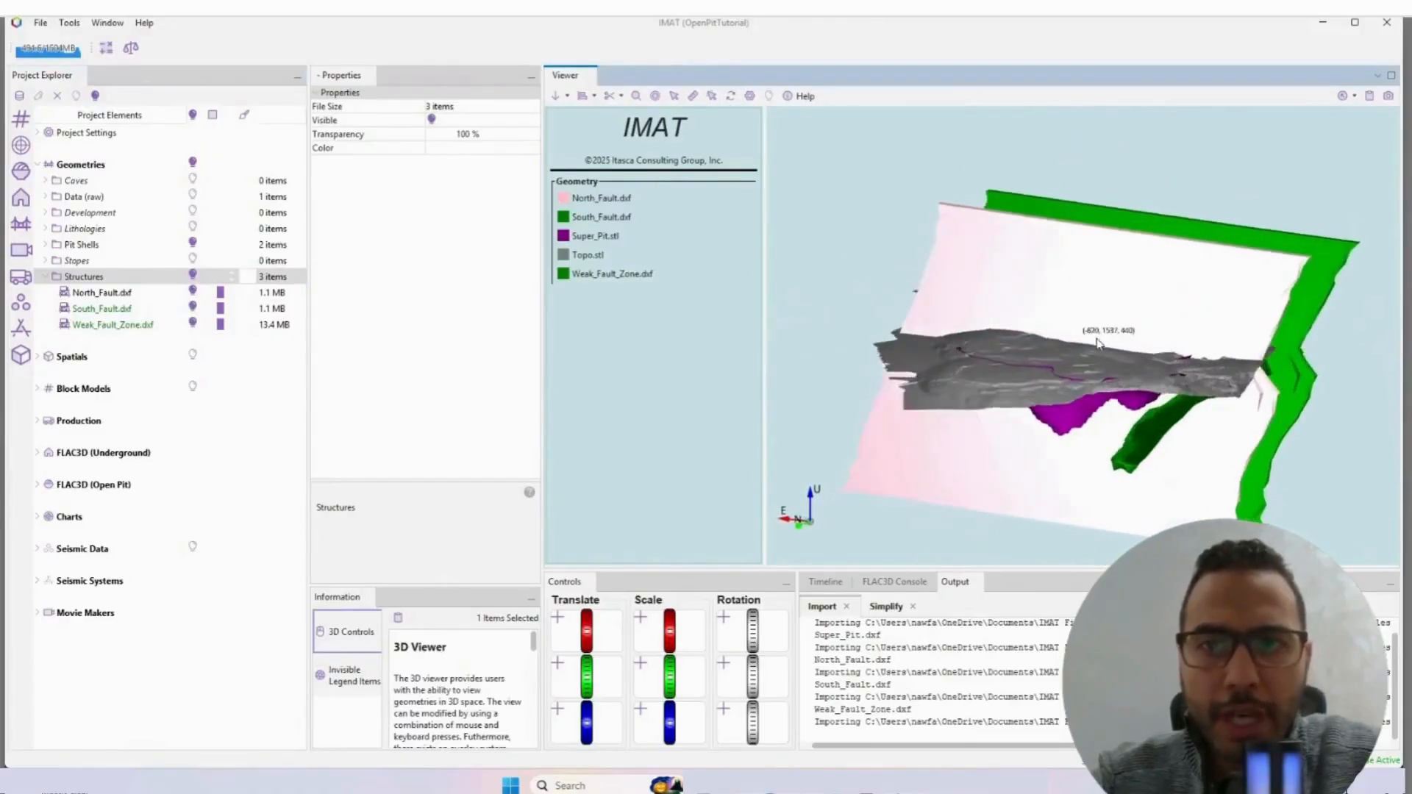
{"action": "left_click_drag", "start_coordinate": [1097, 343], "coordinate": [1075, 341]}
Step: Shrink wrap North_Fault.dxf with cell size 10, 6 ray casts and a 100 m ray length in X, Y and Z
{"action": "right_click", "coordinate": [101, 294]}
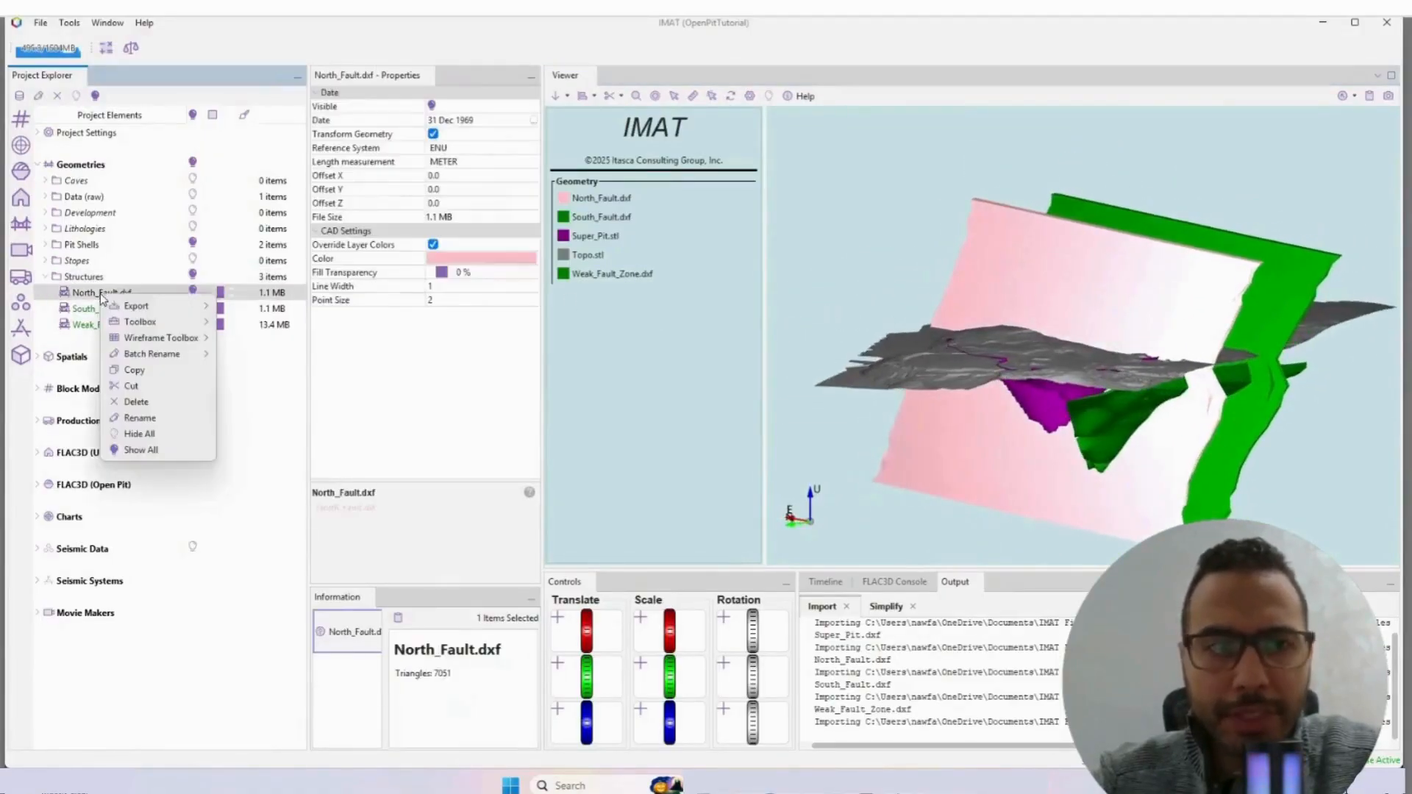
{"action": "mouse_move", "coordinate": [165, 330]}
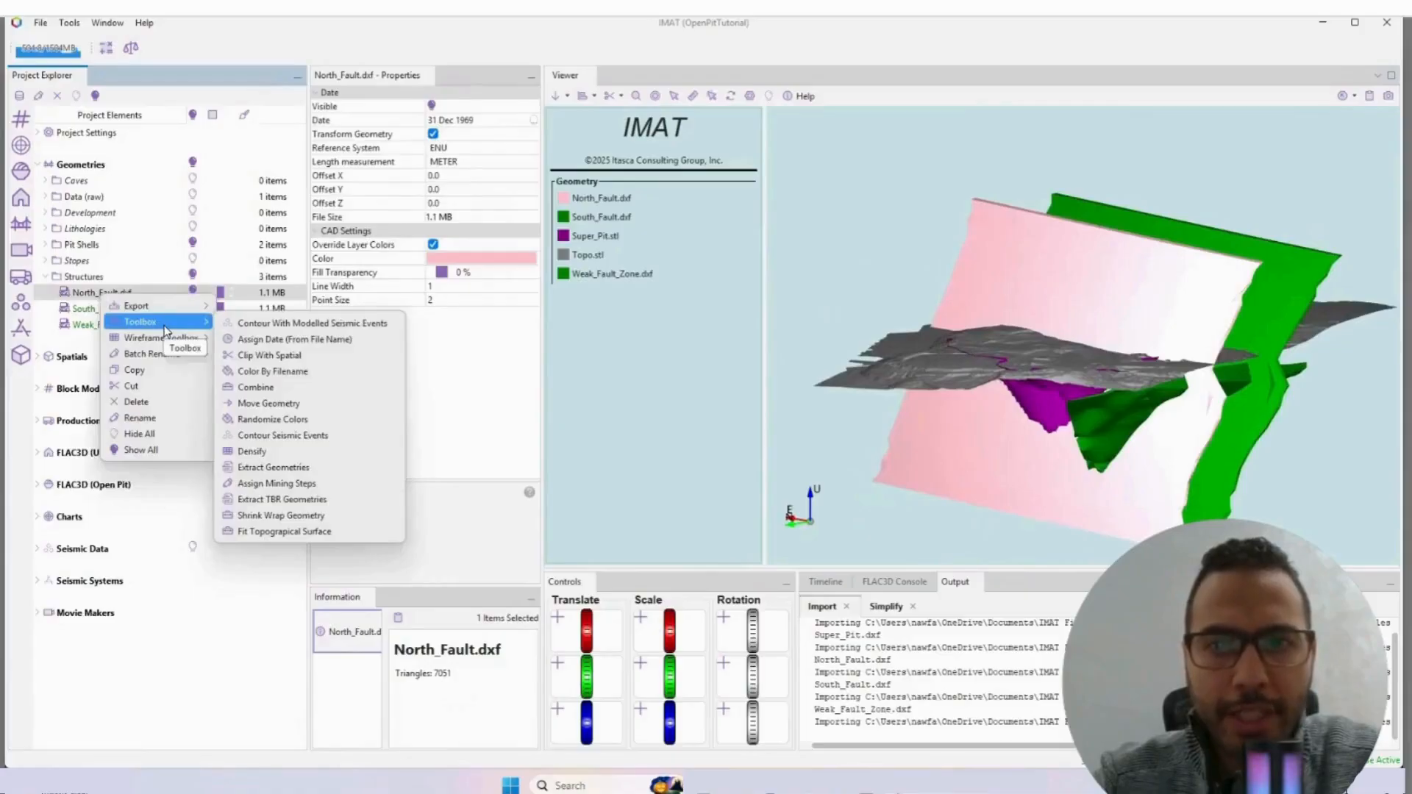
{"action": "left_click", "coordinate": [279, 515]}
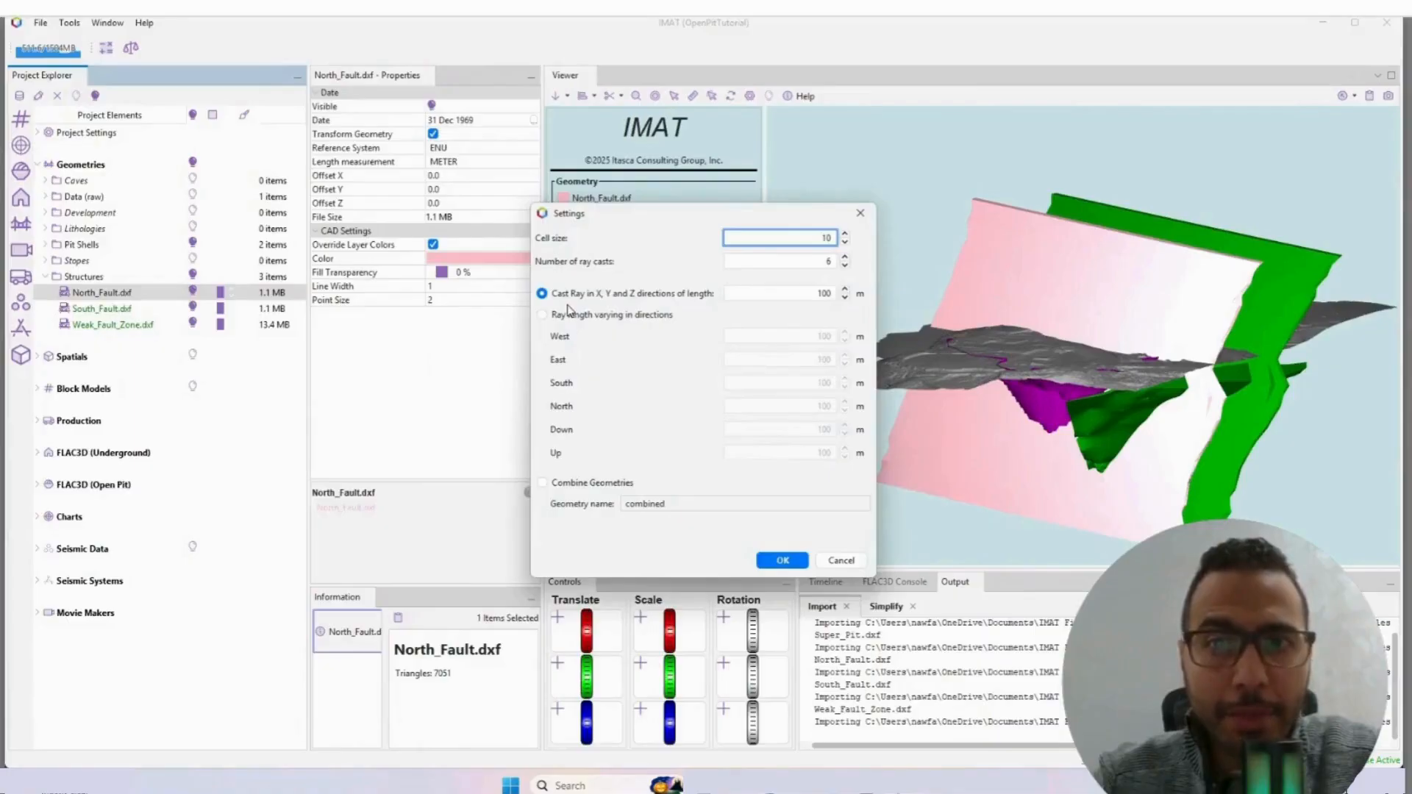
{"action": "left_click", "coordinate": [780, 561]}
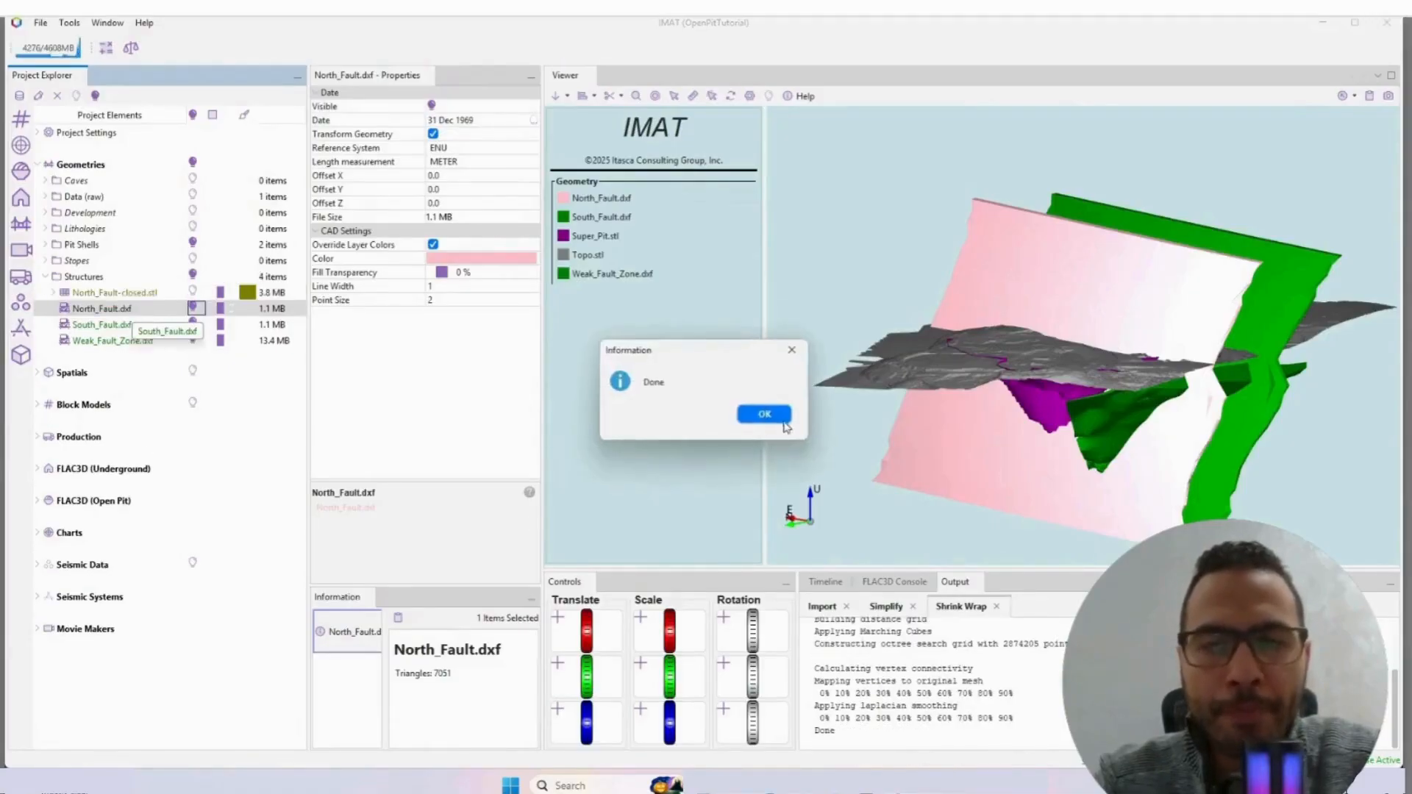
{"action": "left_click", "coordinate": [782, 420]}
Step: Shrink wrap South_Fault.dxf and Weak_Fault_Zone.dxf together with cell size 10, 6 ray casts and a 100 m ray length, without combining them
{"action": "right_click", "coordinate": [111, 331]}
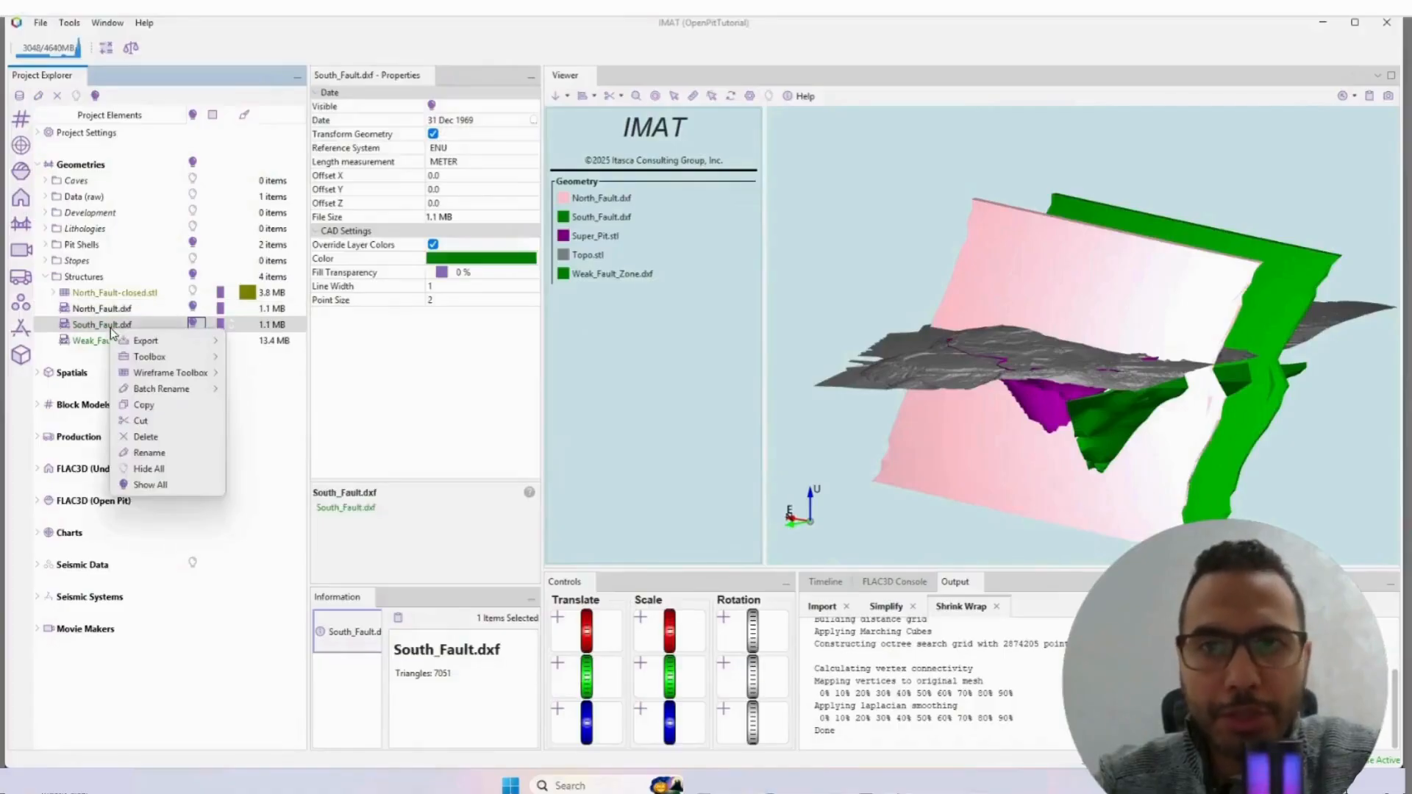
{"action": "mouse_move", "coordinate": [173, 361]}
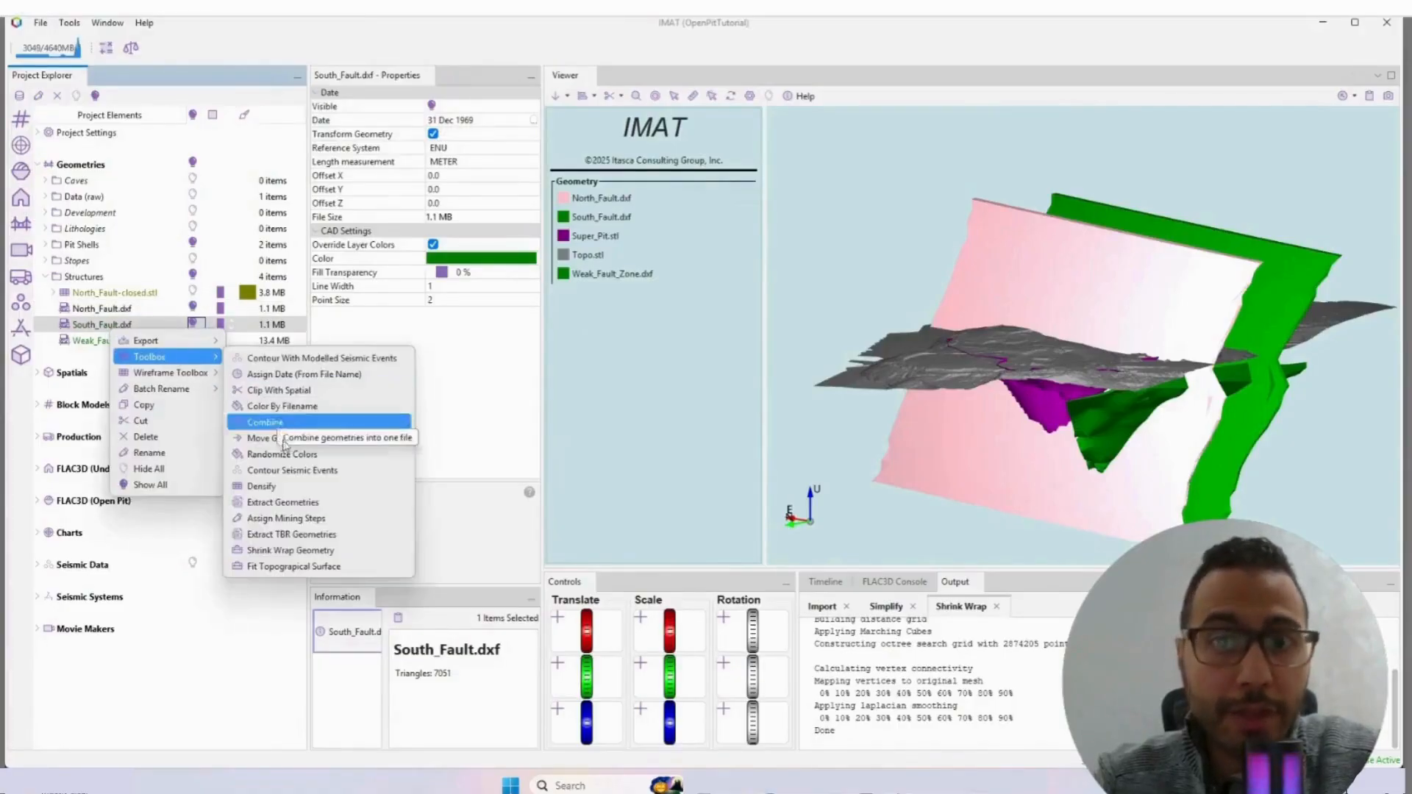
{"action": "left_click", "coordinate": [84, 331]}
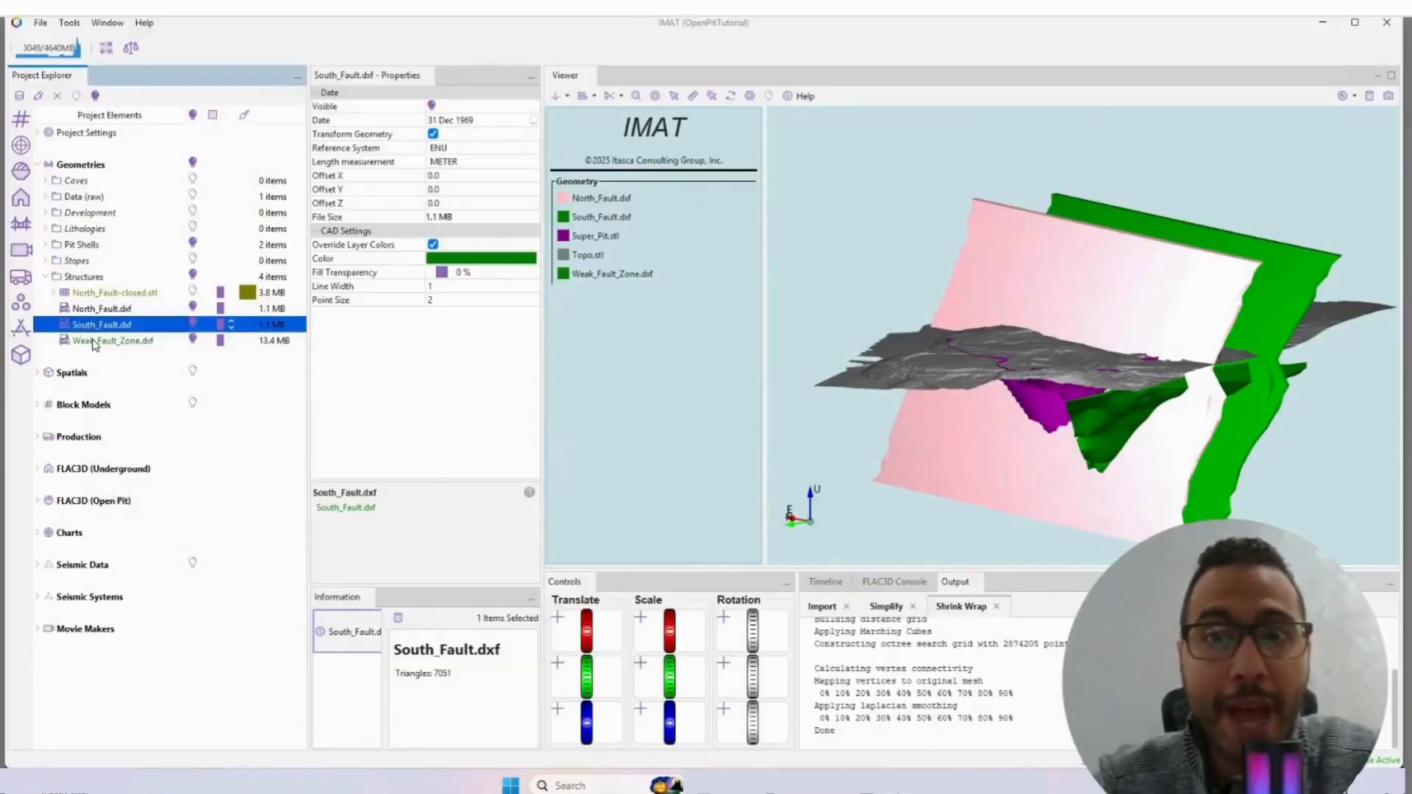
{"action": "left_click", "coordinate": [96, 342], "text": "ctrl"}
{"action": "right_click", "coordinate": [97, 346]}
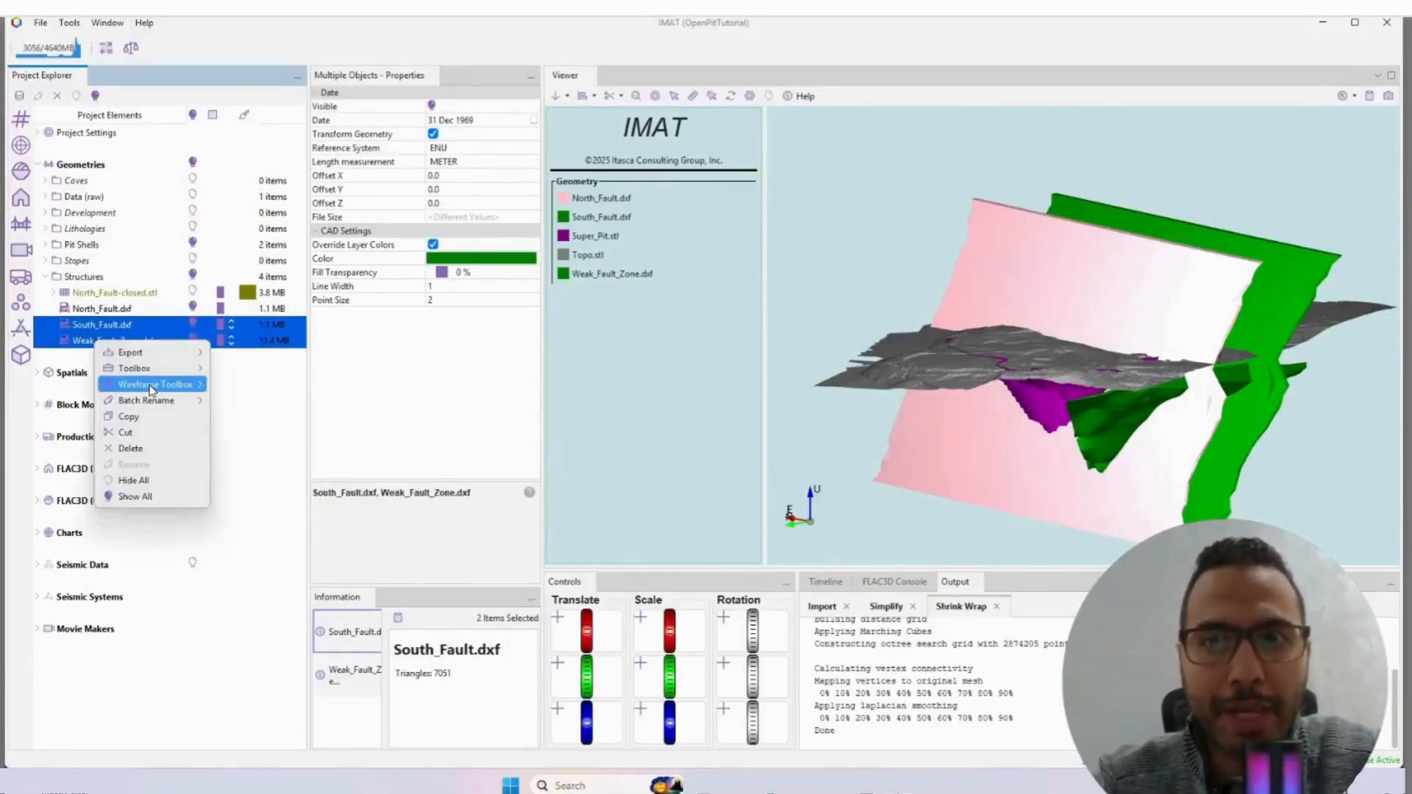
{"action": "mouse_move", "coordinate": [156, 373]}
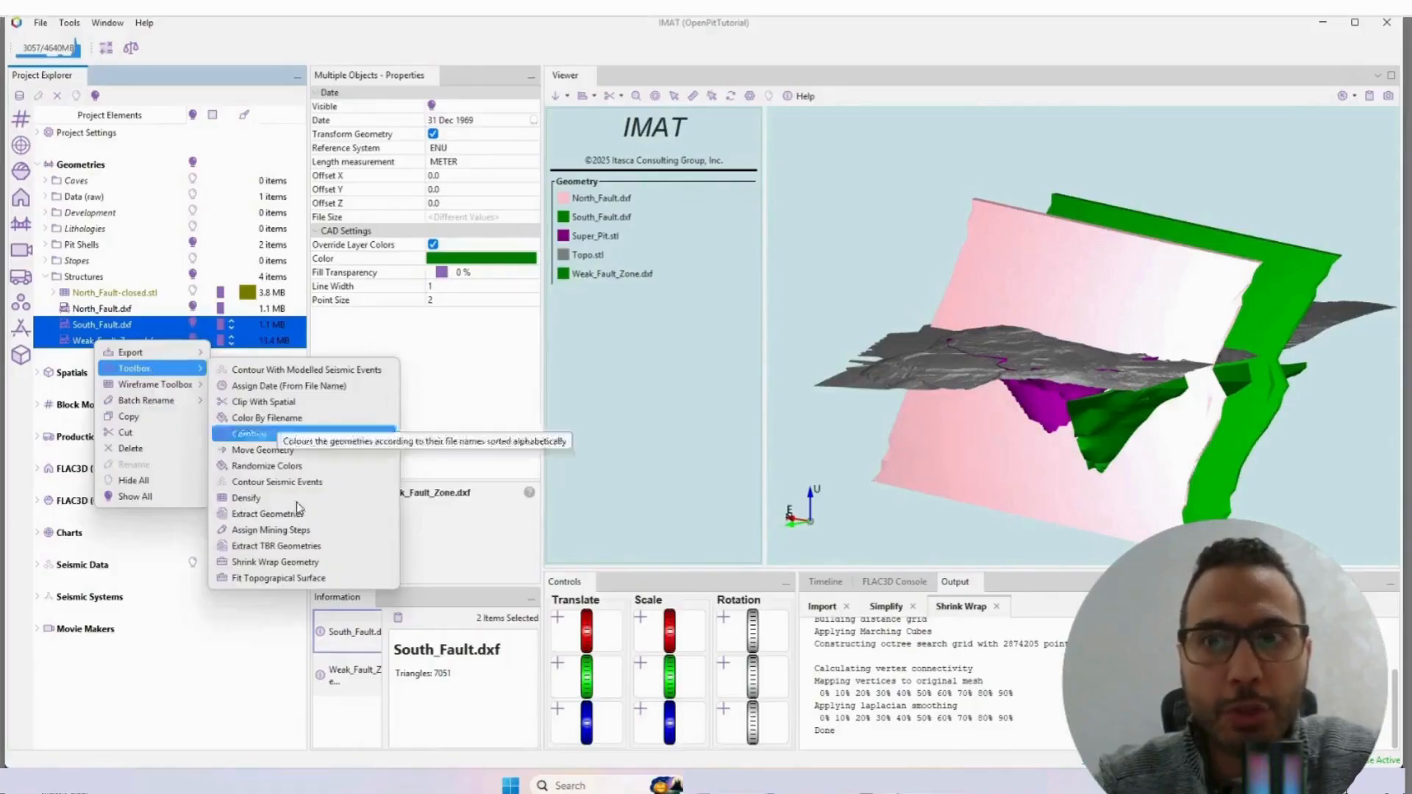
{"action": "left_click", "coordinate": [275, 561]}
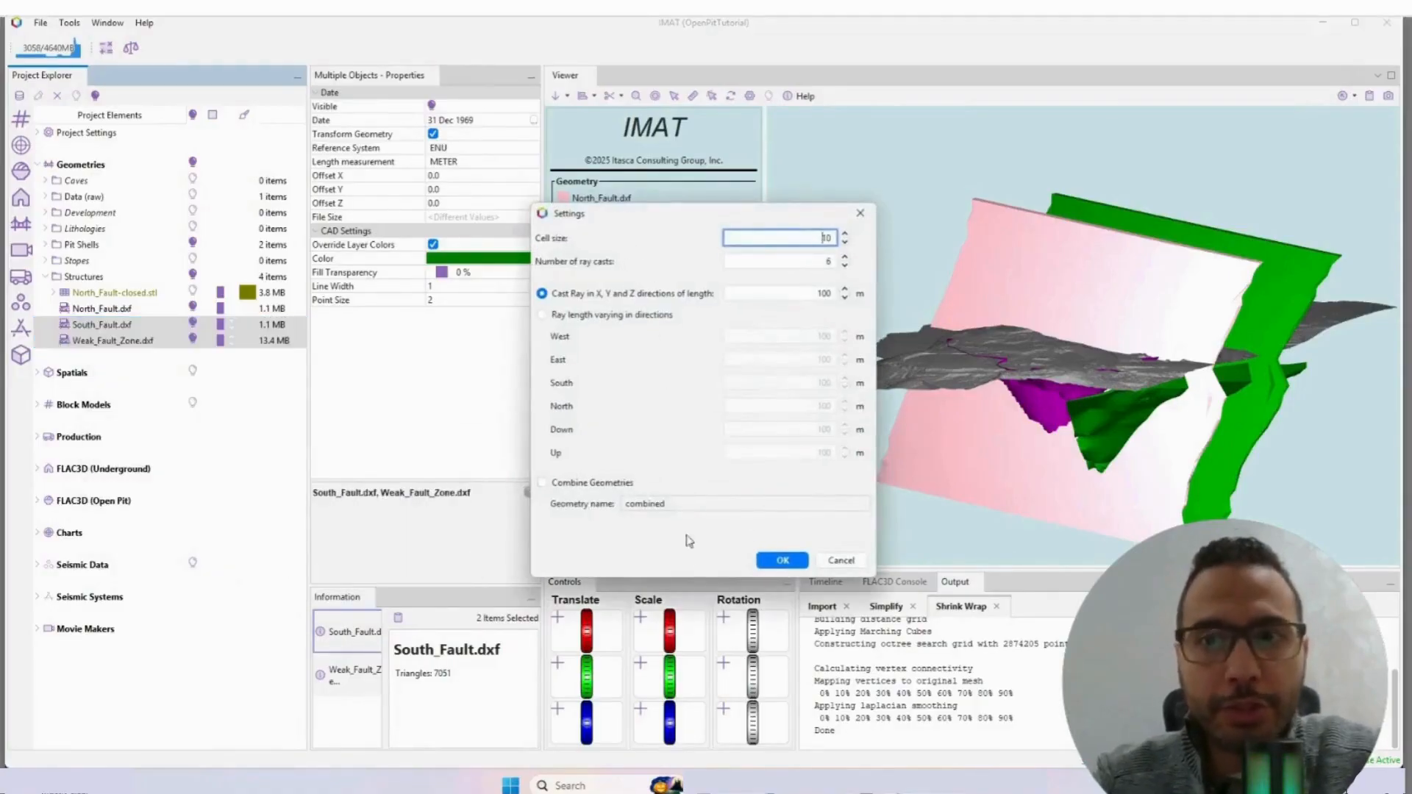
{"action": "left_click", "coordinate": [783, 560]}
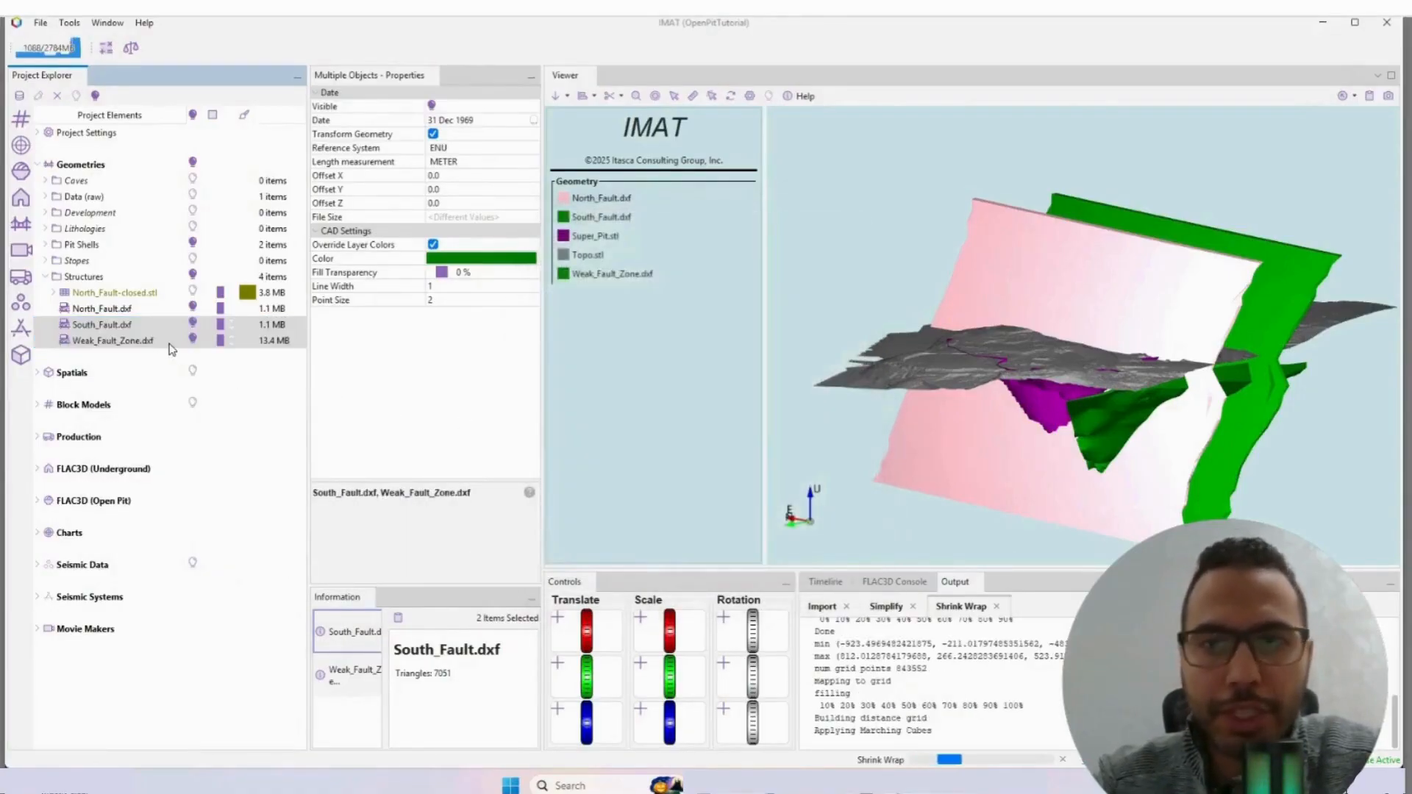
Step: Inspect North_Fault.stl, South_Fault.stl and Weak_Fault_Zone.stl against the pit and topography, and hide and collapse the Structures folder
{"action": "left_click", "coordinate": [195, 294]}
{"action": "left_click", "coordinate": [193, 308]}
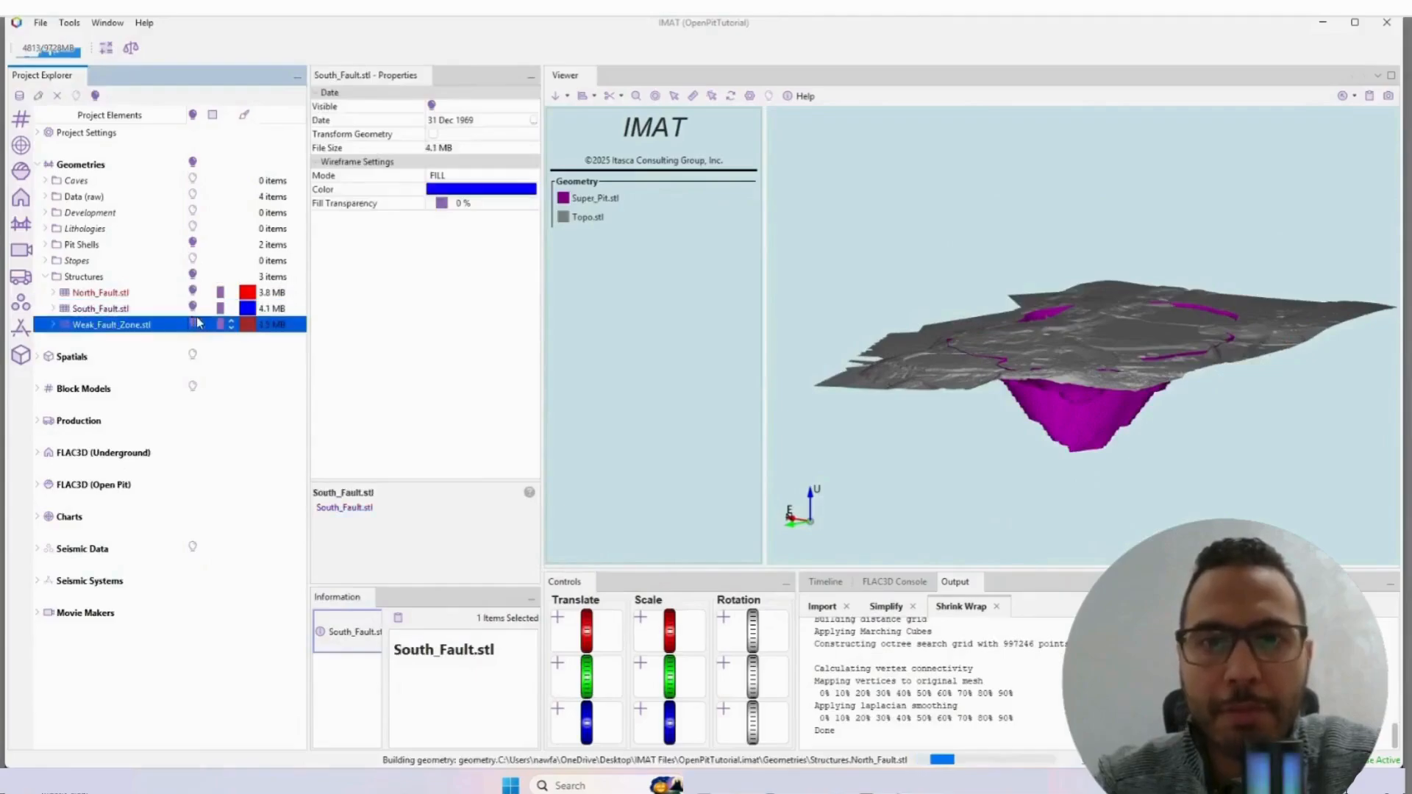
{"action": "left_click", "coordinate": [192, 324]}
{"action": "mouse_move", "coordinate": [1139, 440]}
{"action": "left_mouse_down"}
{"action": "mouse_move", "coordinate": [1091, 437]}
{"action": "mouse_move", "coordinate": [1113, 441]}
{"action": "left_mouse_up"}
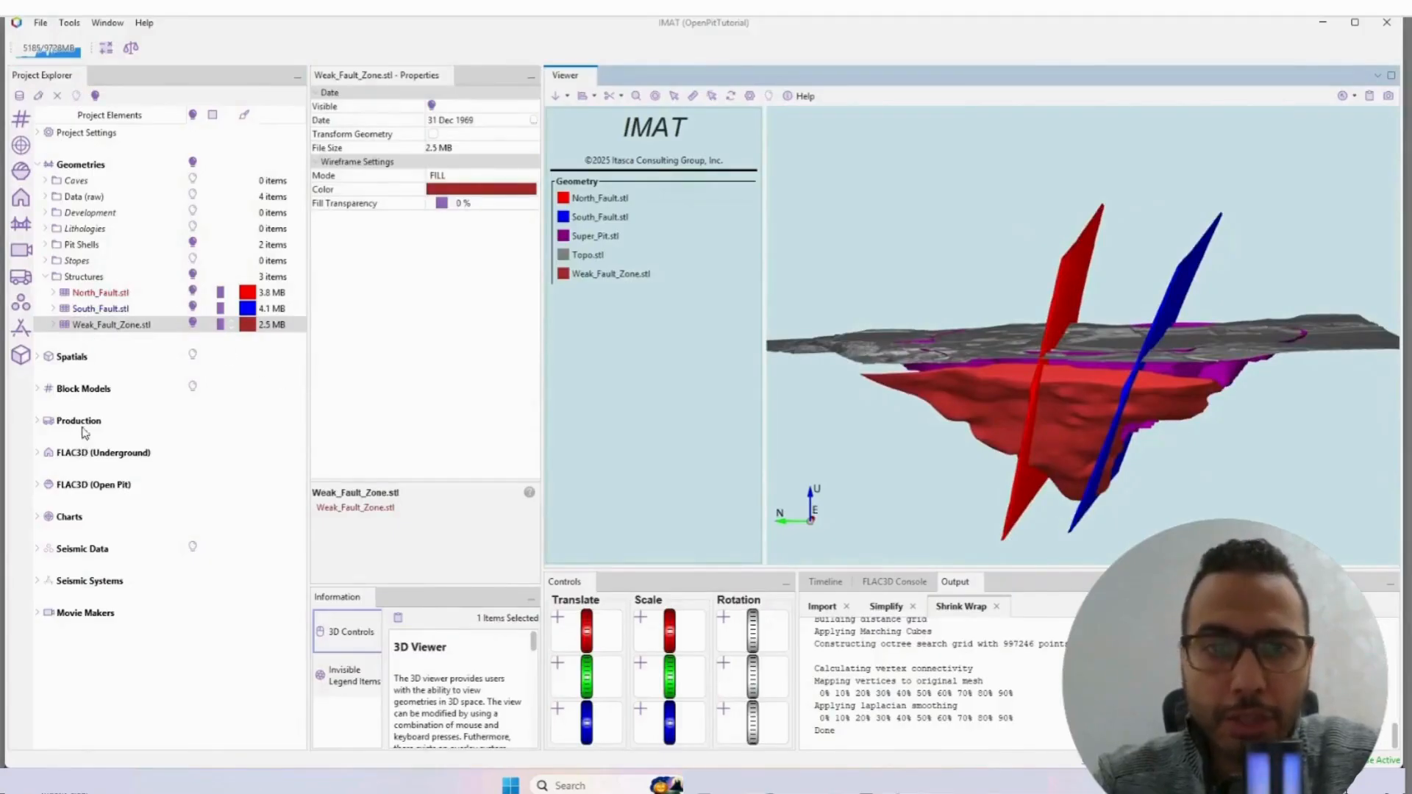
{"action": "left_click", "coordinate": [193, 277]}
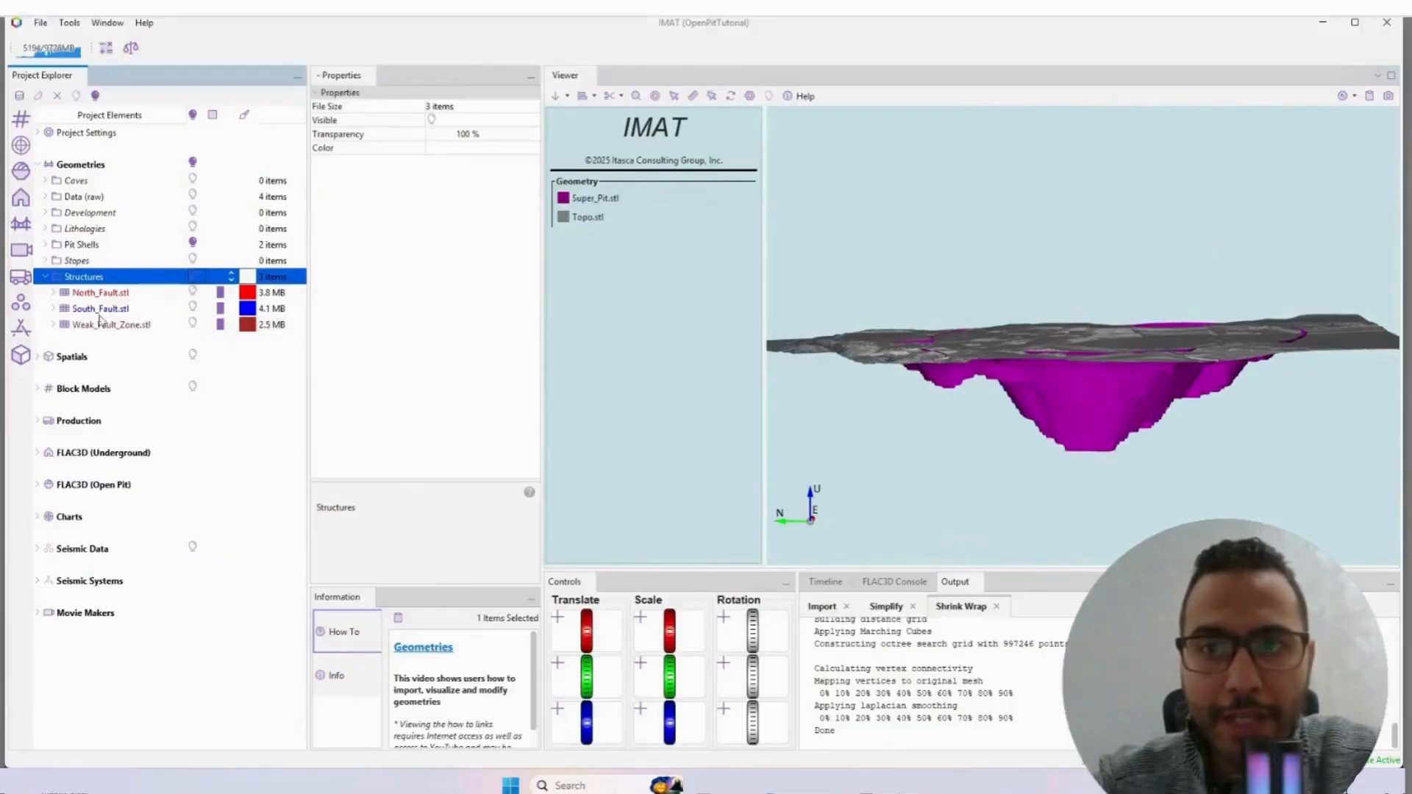
{"action": "left_click", "coordinate": [45, 277]}
Step: Create a new FLAC3D open pit project named West Wall FoS
{"action": "right_click", "coordinate": [73, 441]}
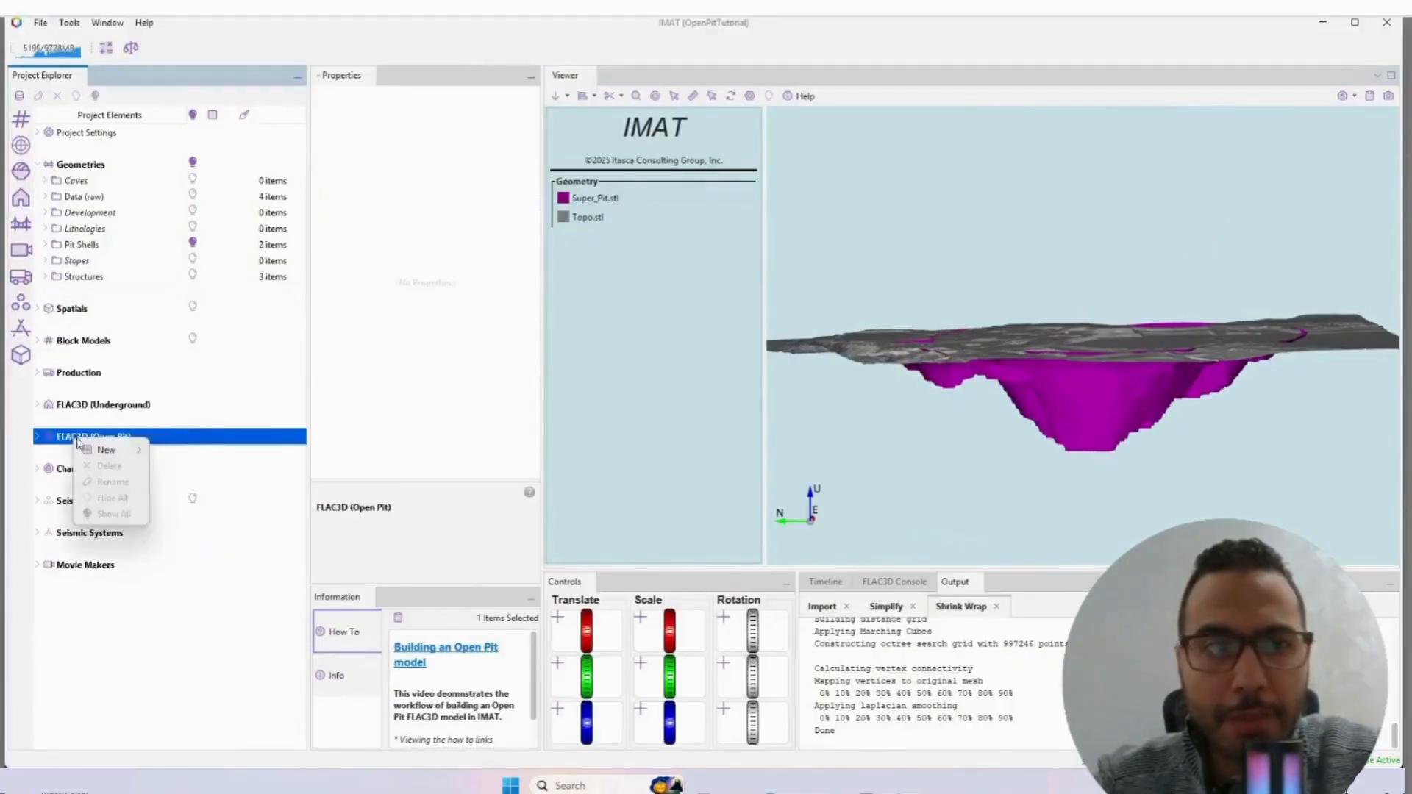
{"action": "mouse_move", "coordinate": [110, 449]}
{"action": "left_click", "coordinate": [189, 449]}
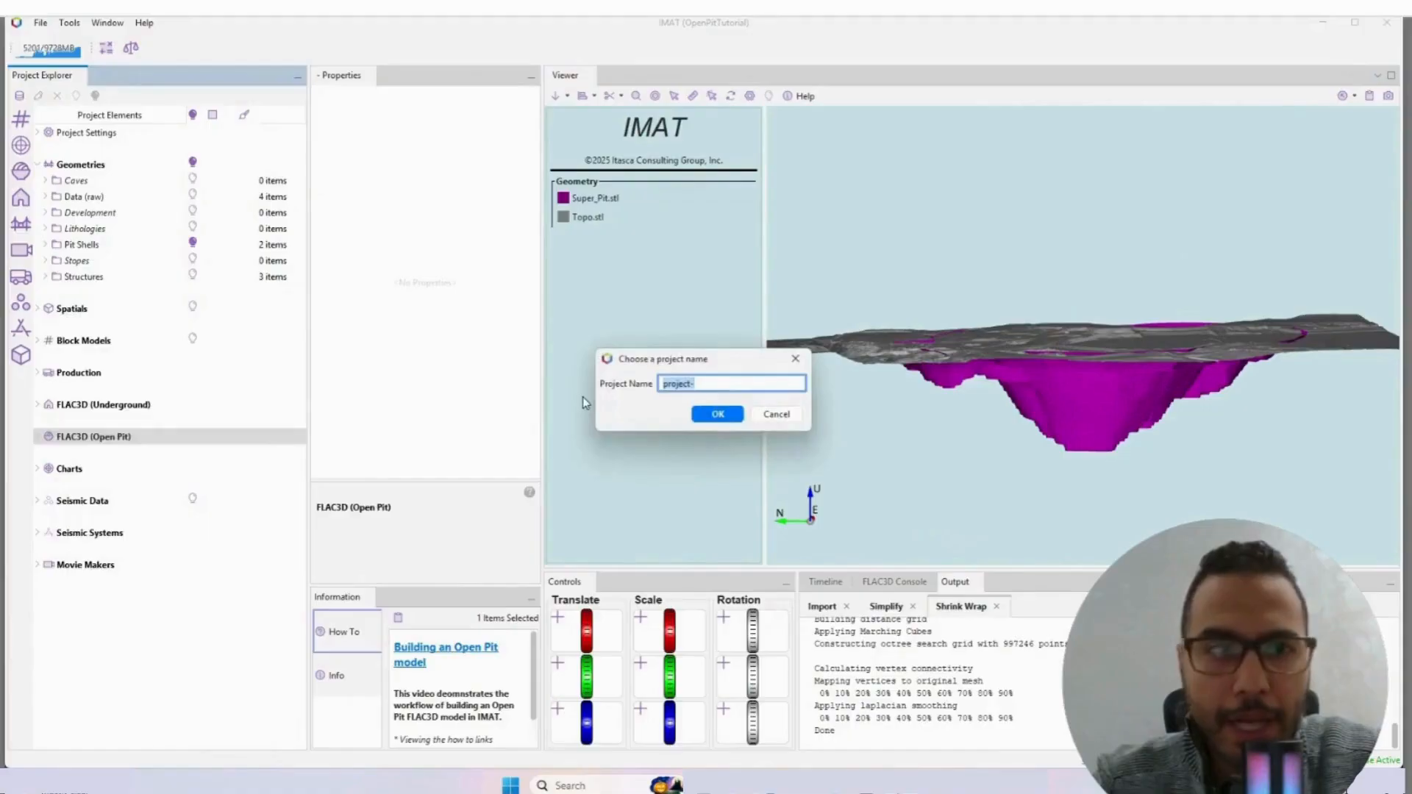
{"action": "key", "text": "Caps_Lock"}
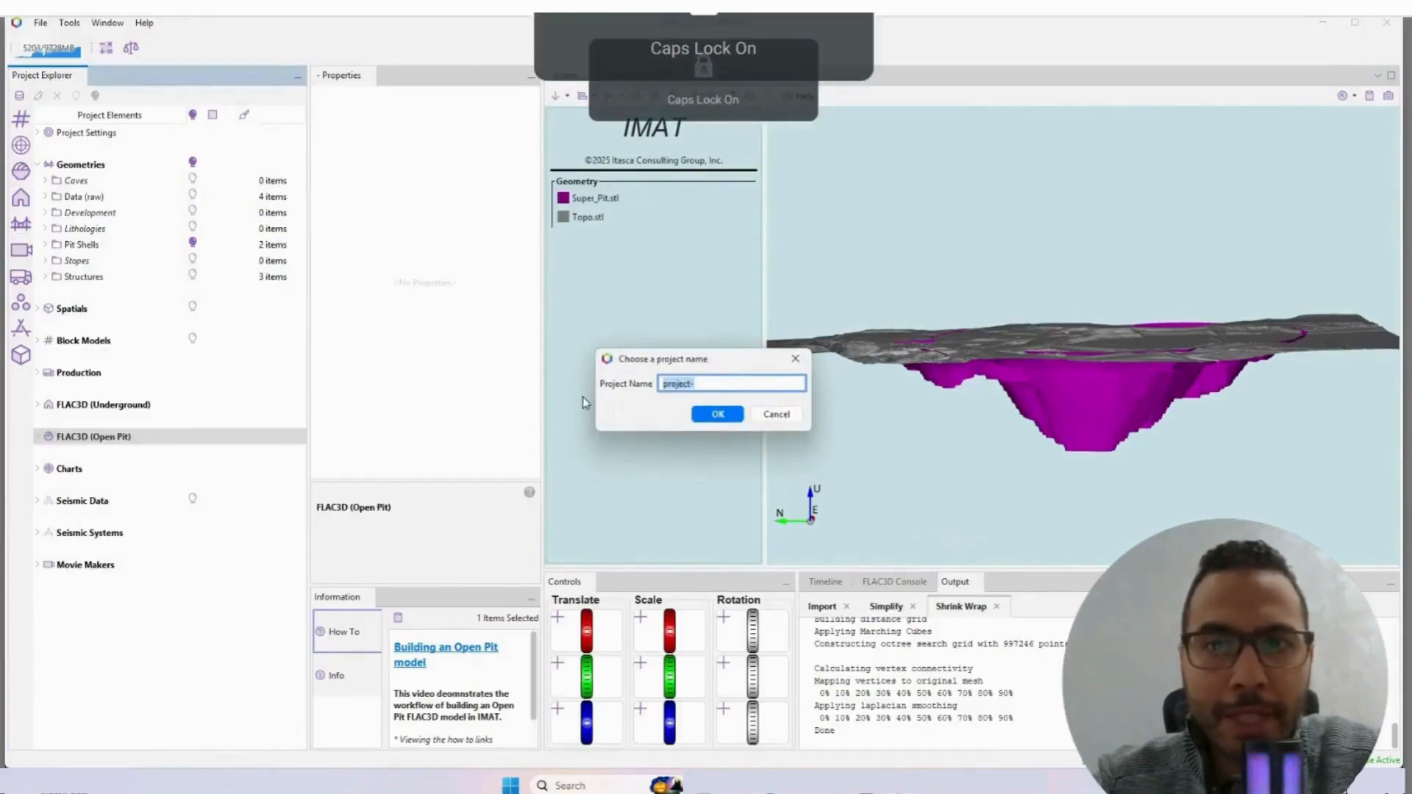
{"action": "key", "text": "Caps_Lock"}
{"action": "type", "text": "West W"}
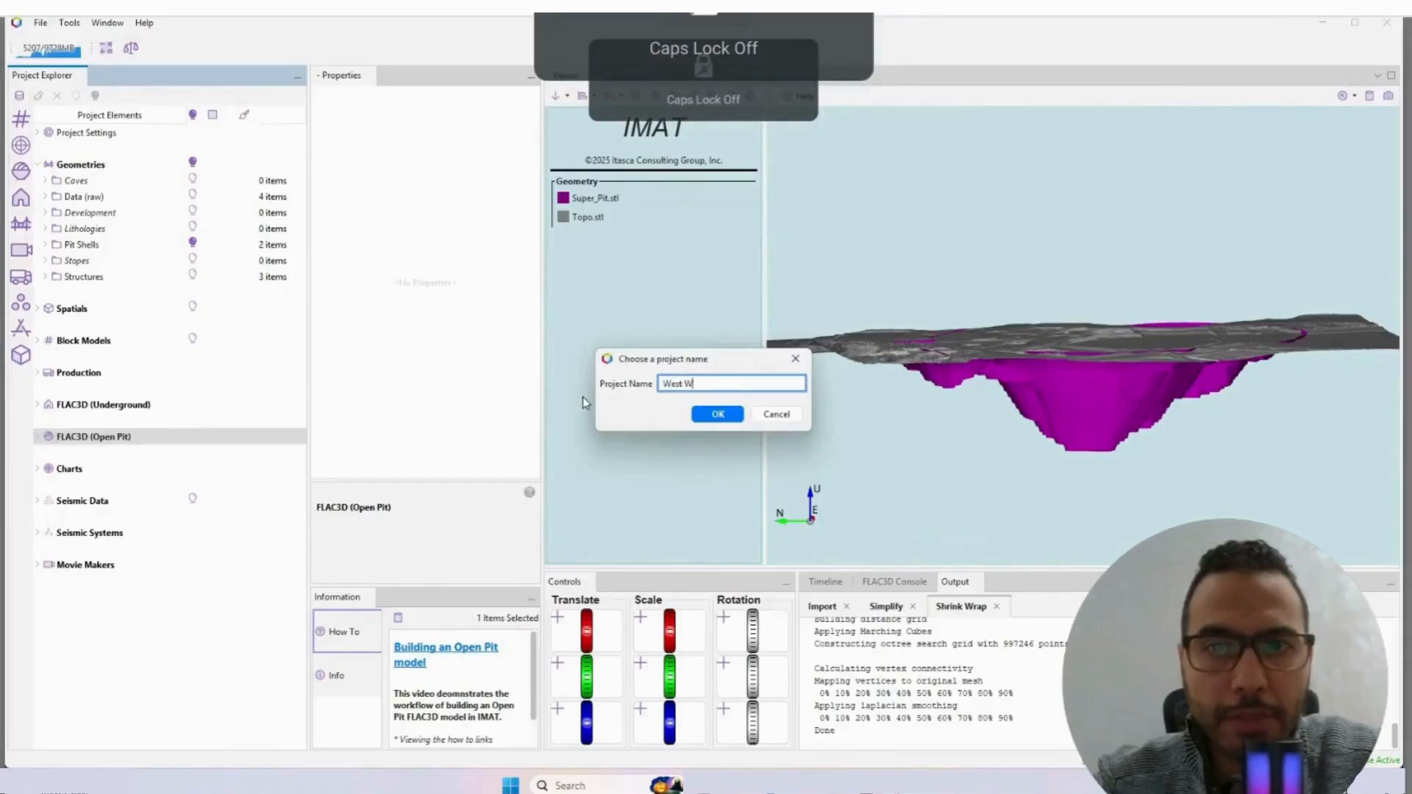
{"action": "type", "text": "all"}
{"action": "key", "text": "Caps_Lock"}
{"action": "type", "text": "F"}
{"action": "key", "text": "Caps_Lock"}
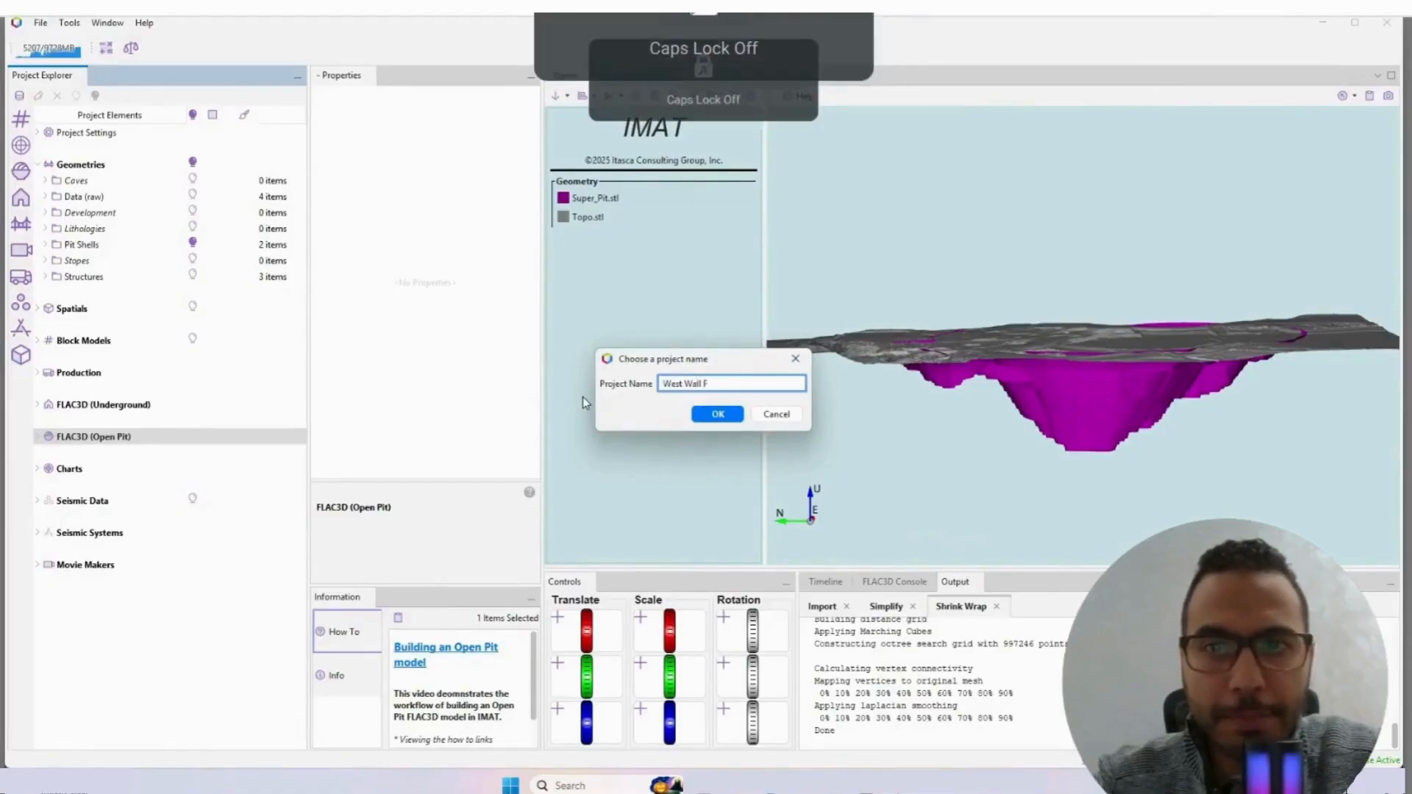
{"action": "key", "text": "Caps_Lock"}
{"action": "key", "text": "Caps_Lock"}
{"action": "left_click", "coordinate": [716, 415]}
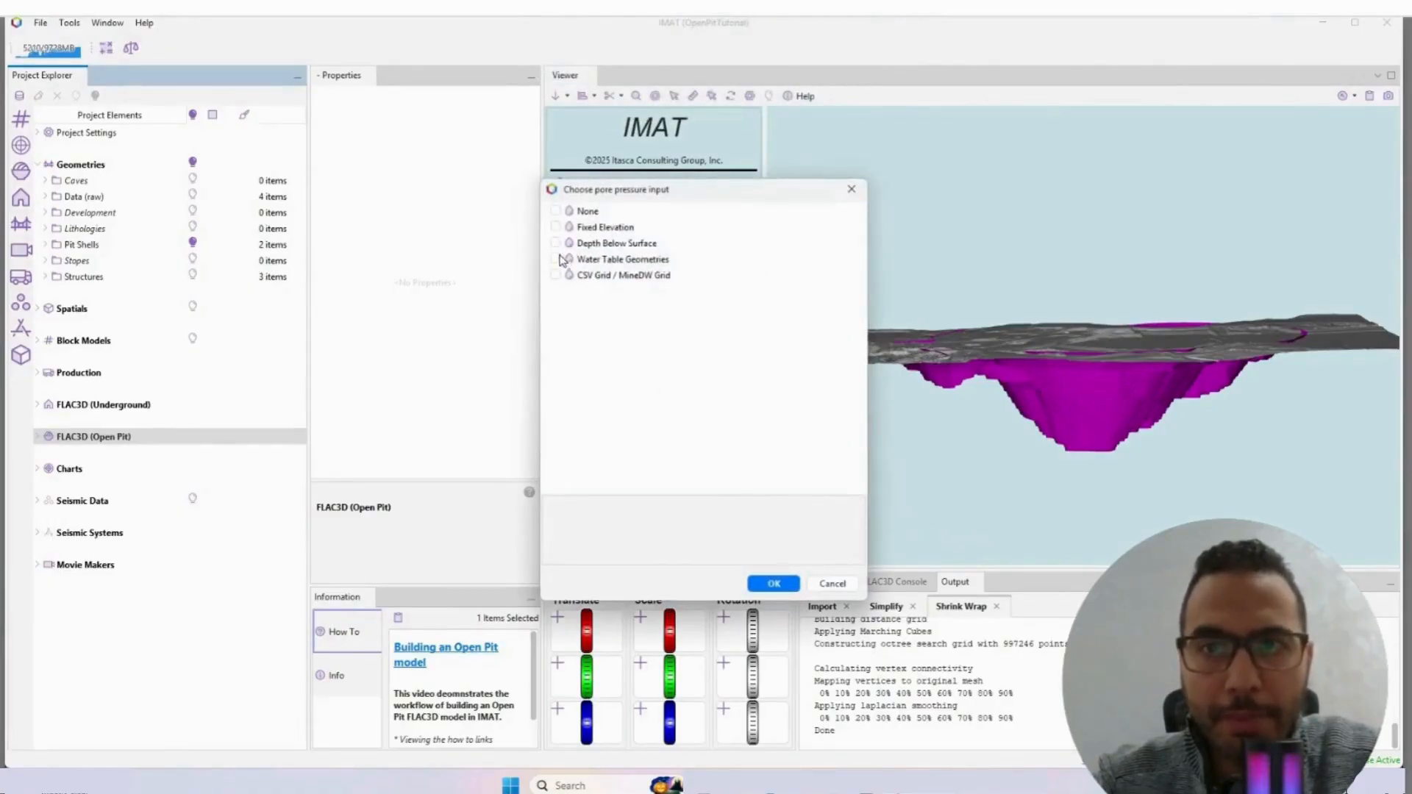
Step: Choose Depth Below Surface as the pore pressure input, with a water table depth of 10
{"action": "left_click", "coordinate": [555, 243]}
{"action": "left_click", "coordinate": [772, 583]}
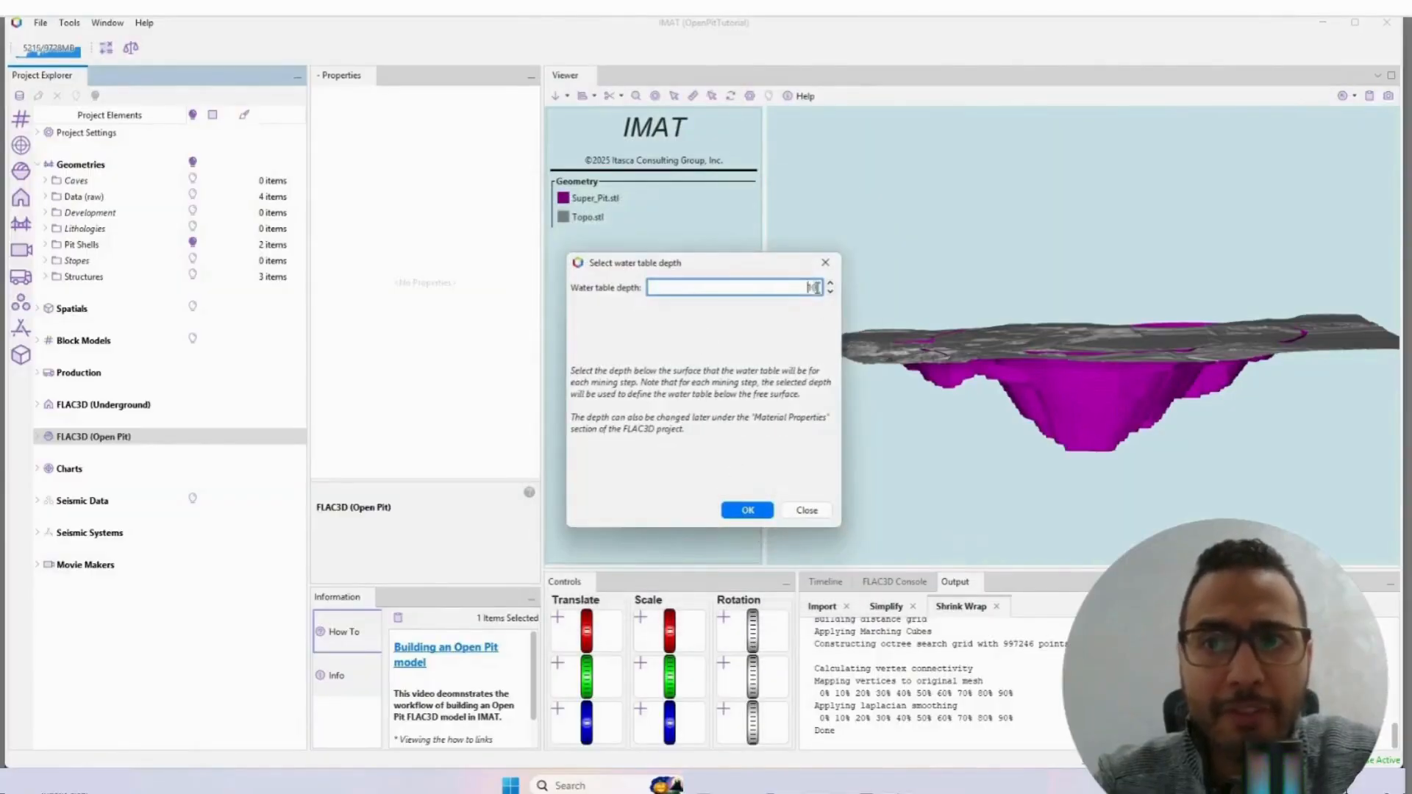
{"action": "left_click", "coordinate": [756, 510]}
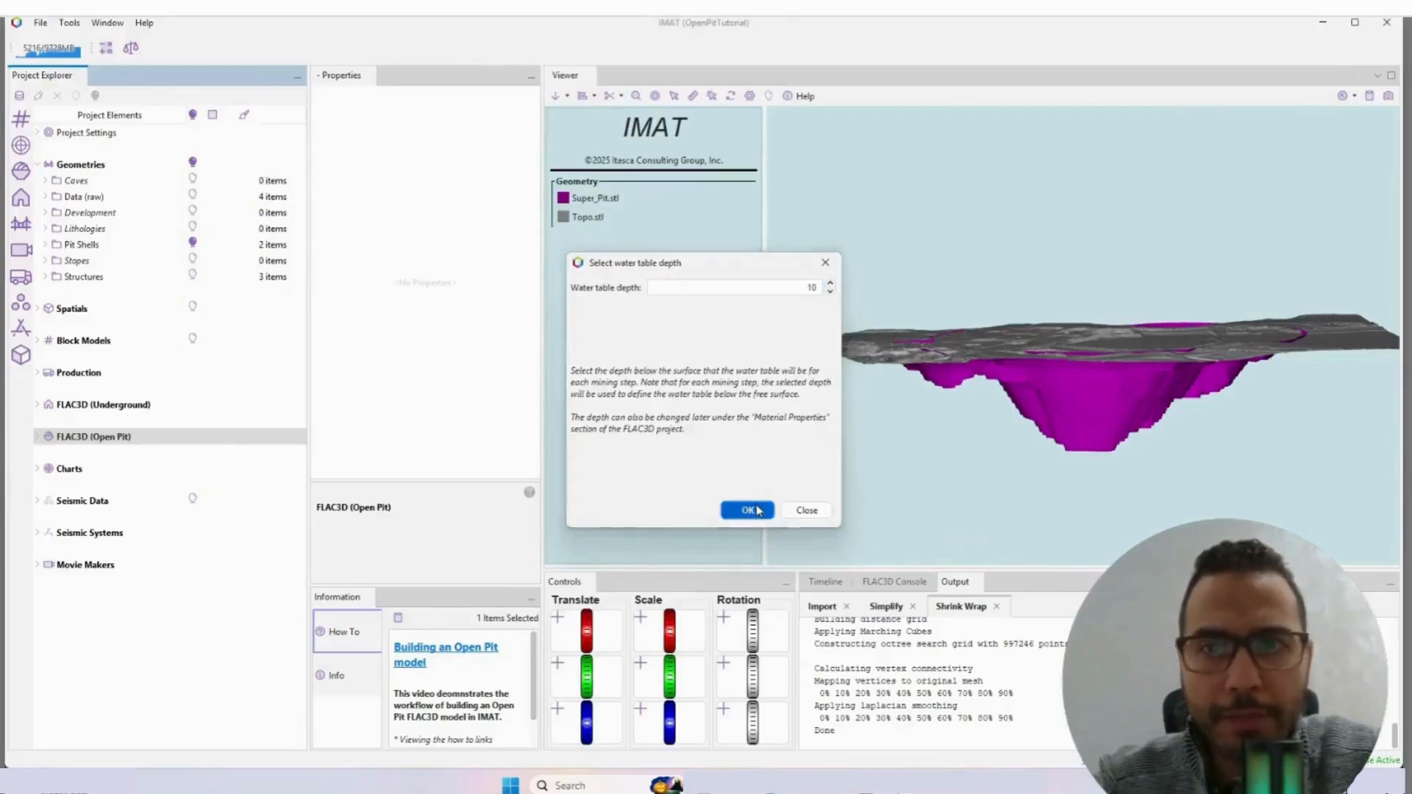
Step: Expand the West Wall FoS project and enable Write SAV files and Excavate Gradually in its solver settings
{"action": "left_click", "coordinate": [38, 437]}
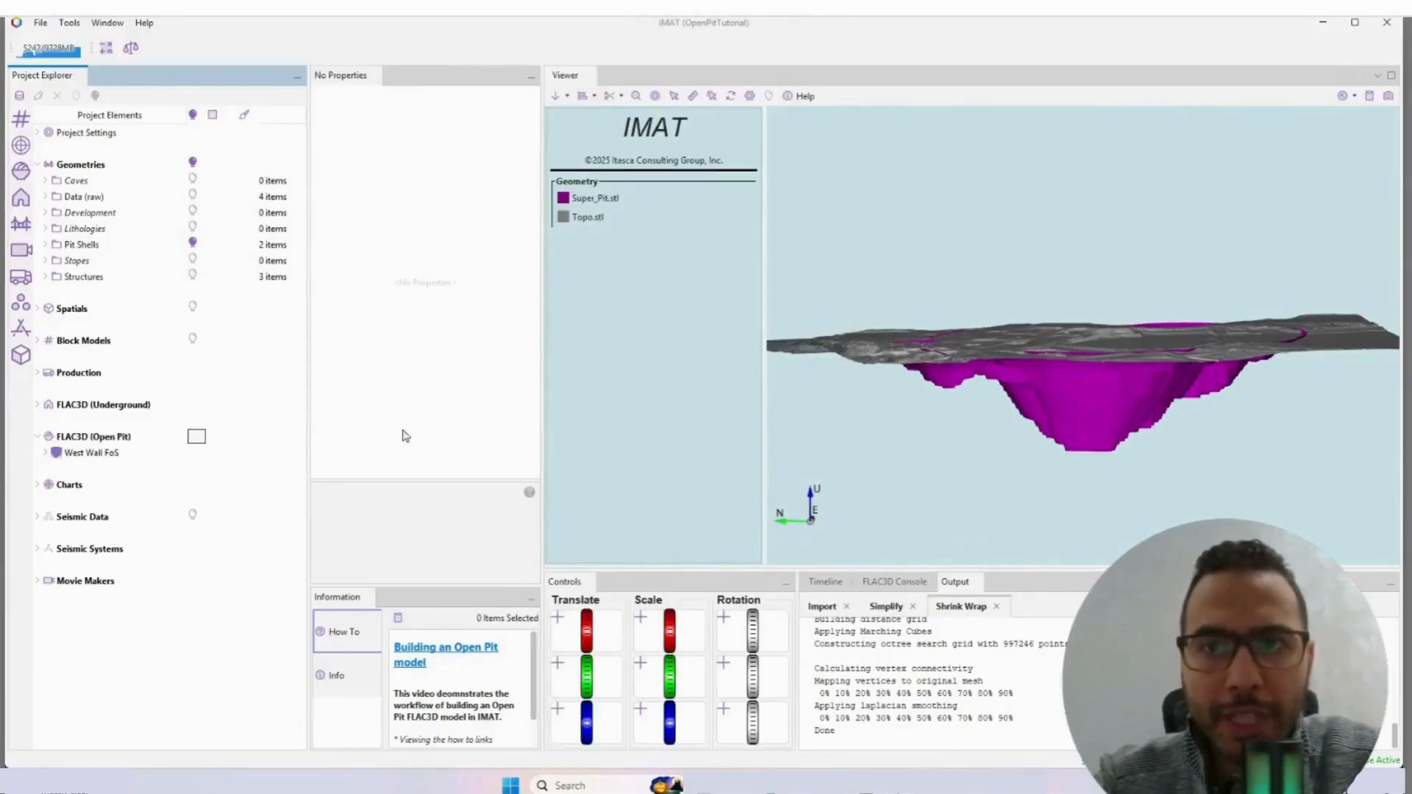
{"action": "double_click", "coordinate": [94, 453]}
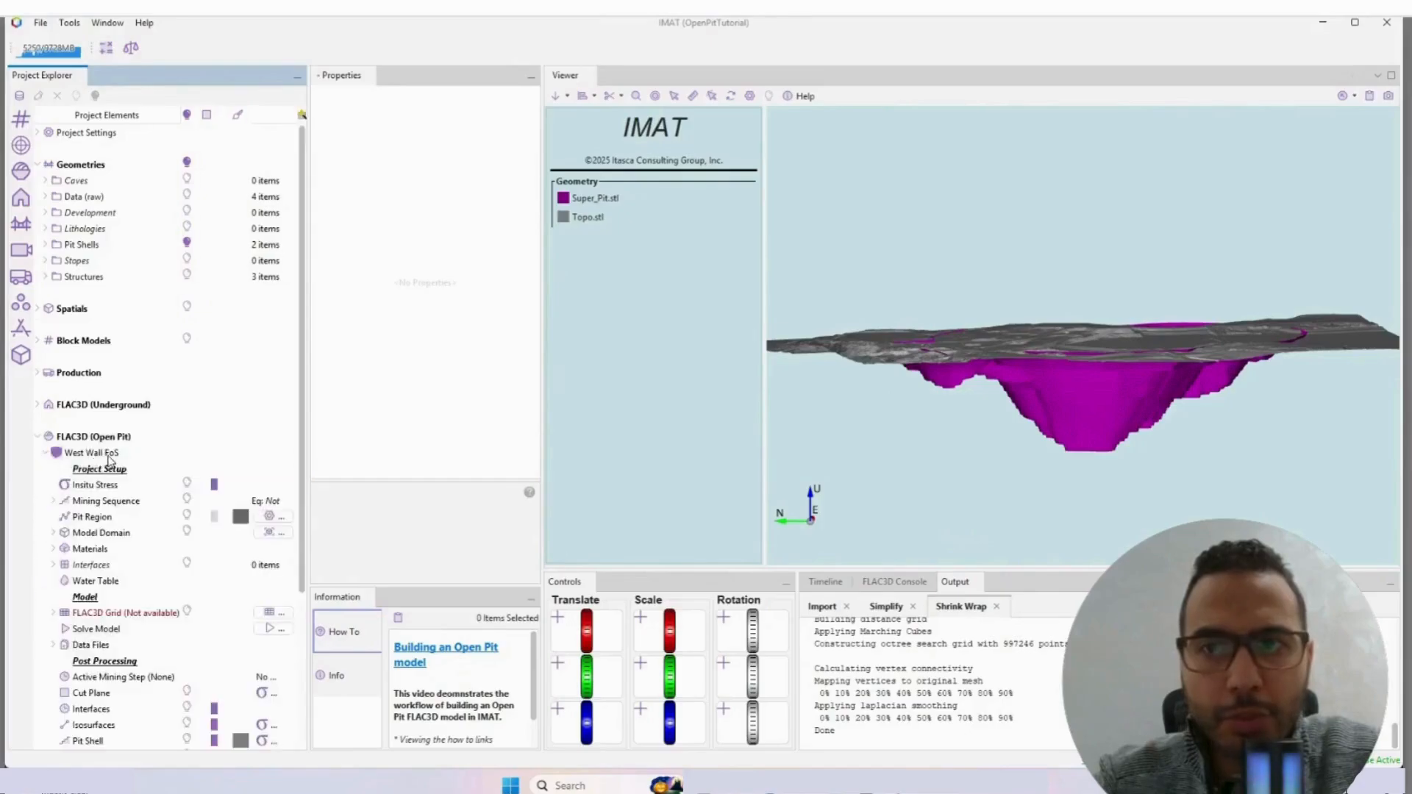
{"action": "scroll", "coordinate": [109, 461], "scroll_direction": "down", "scroll_amount": 2}
{"action": "left_click", "coordinate": [100, 333]}
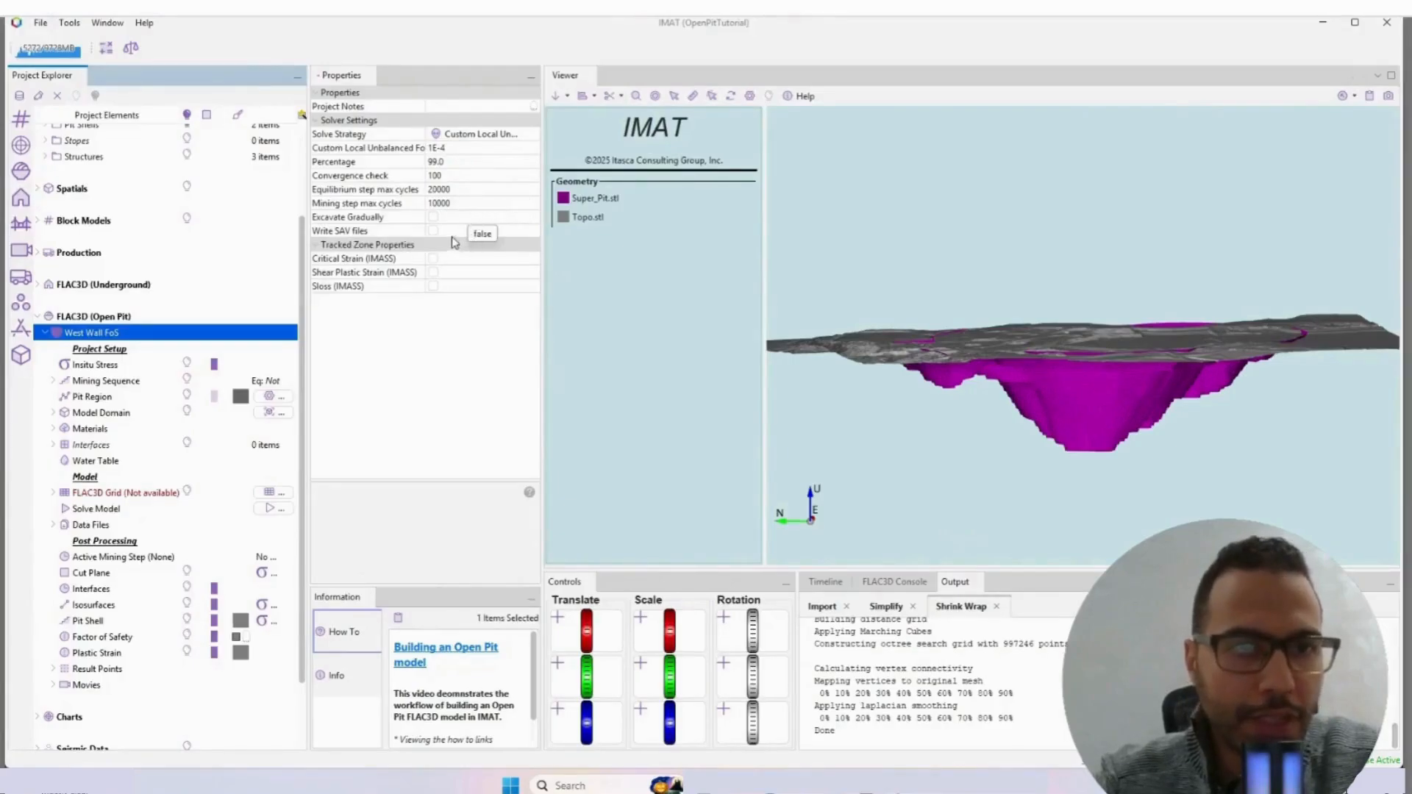
{"action": "left_click", "coordinate": [433, 230]}
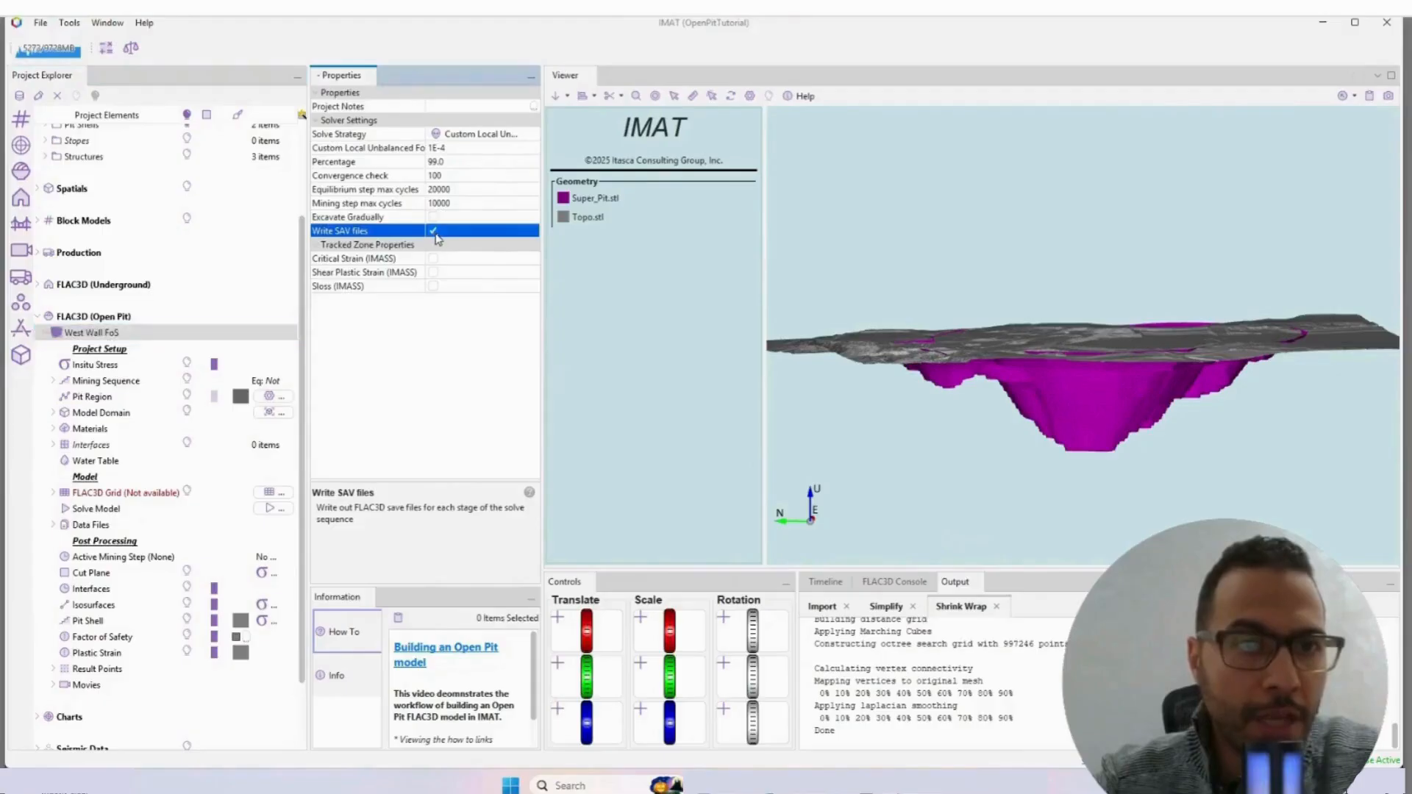
{"action": "left_click", "coordinate": [433, 217]}
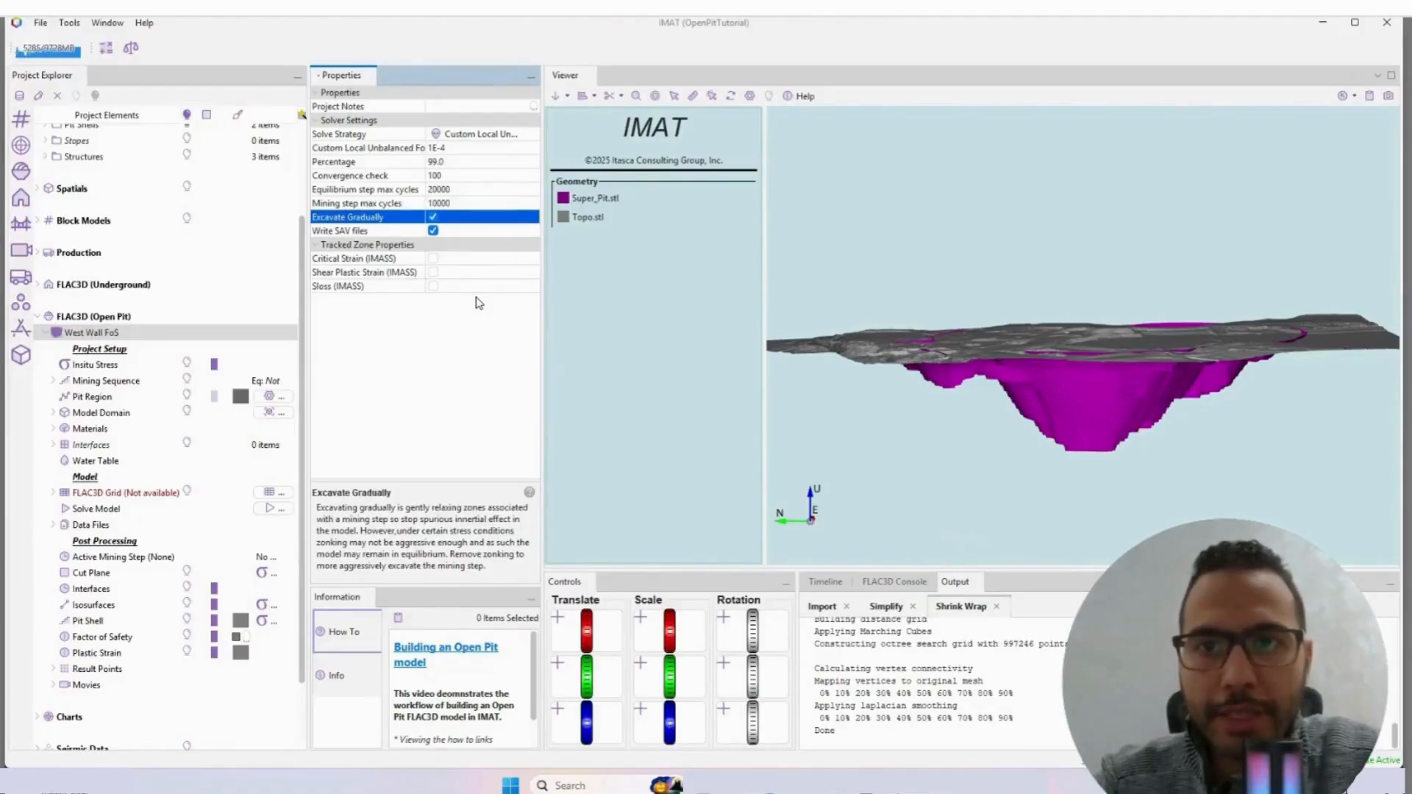
Step: Set the lithostatic in-situ stress to an H1 azimuth of 90, K Ratio H1 1.70 and K Ratio H2 1.30
{"action": "left_click", "coordinate": [137, 351]}
{"action": "left_click", "coordinate": [124, 365]}
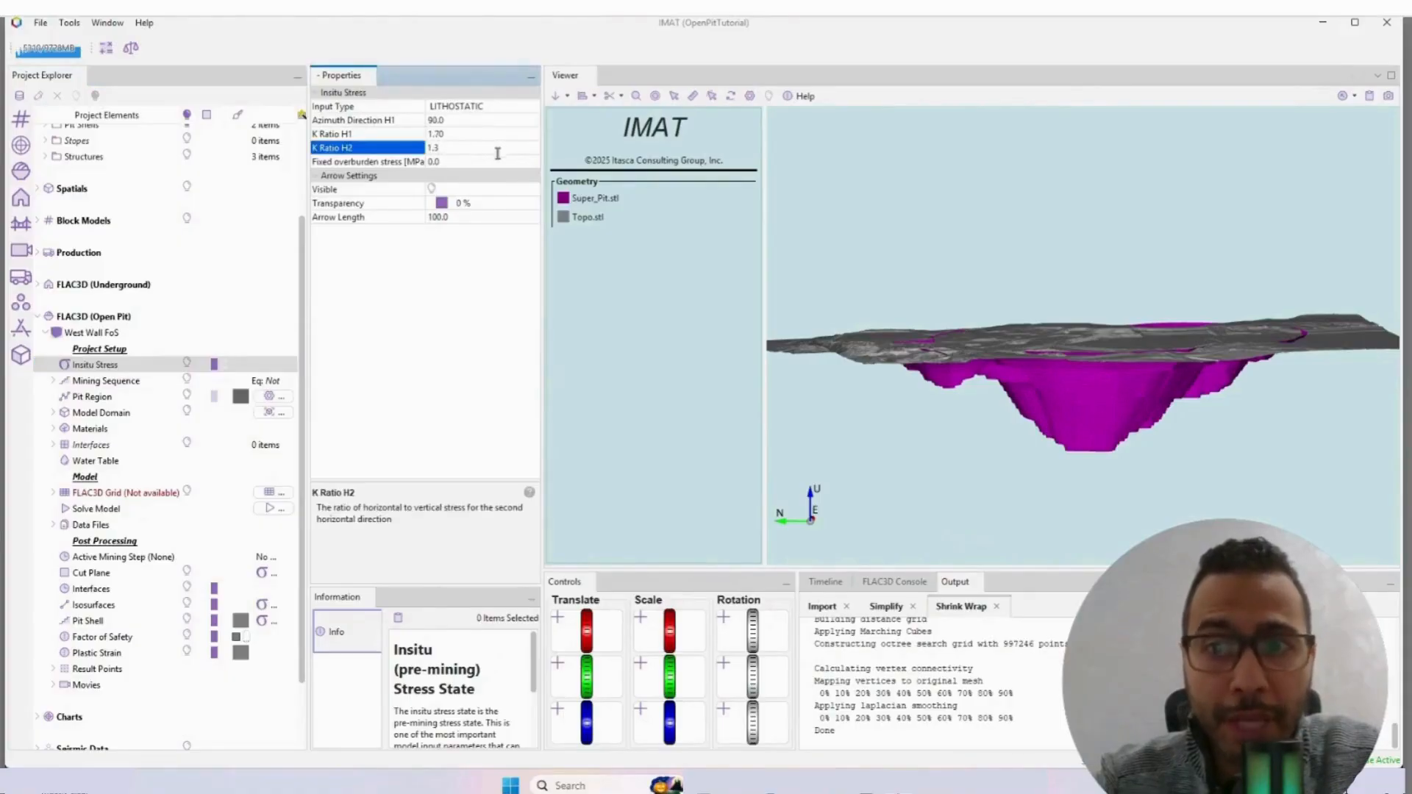
{"action": "left_click", "coordinate": [487, 162]}
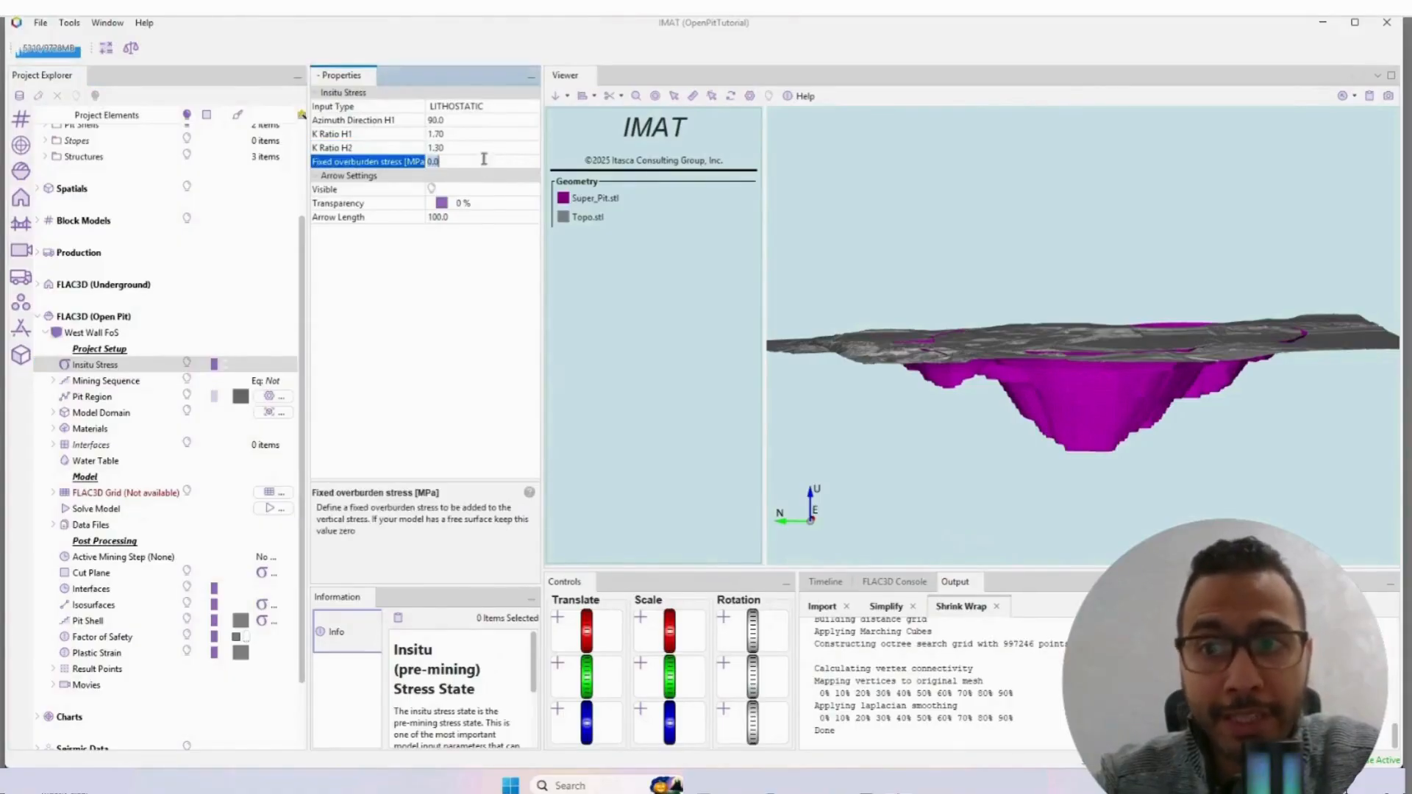
Step: Display the in-situ stress arrows, check their directions in plan view with Pit Shells hidden, and show Pit Shells again
{"action": "left_click", "coordinate": [432, 189]}
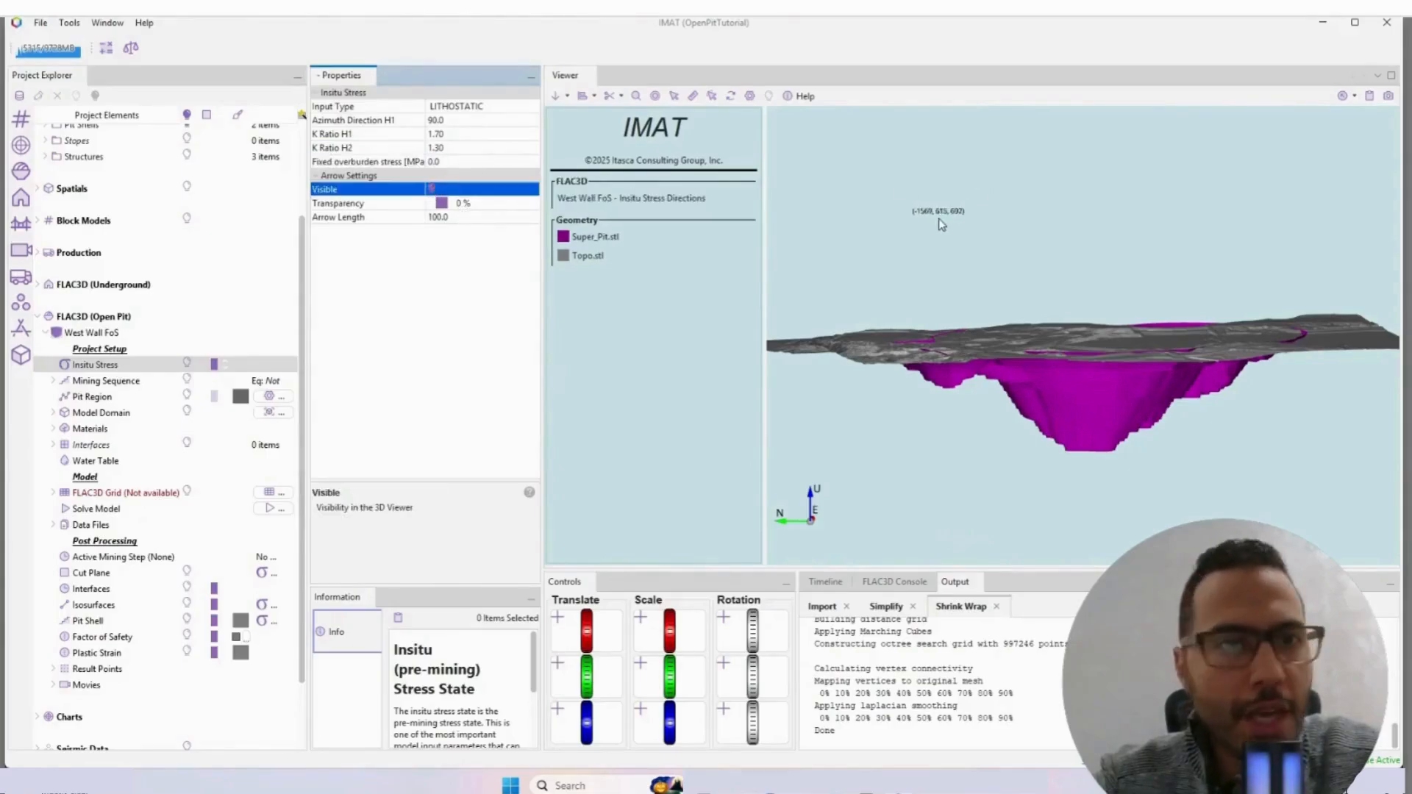
{"action": "left_click_drag", "start_coordinate": [932, 224], "coordinate": [935, 244]}
{"action": "scroll", "coordinate": [176, 242], "scroll_direction": "up", "scroll_amount": 3}
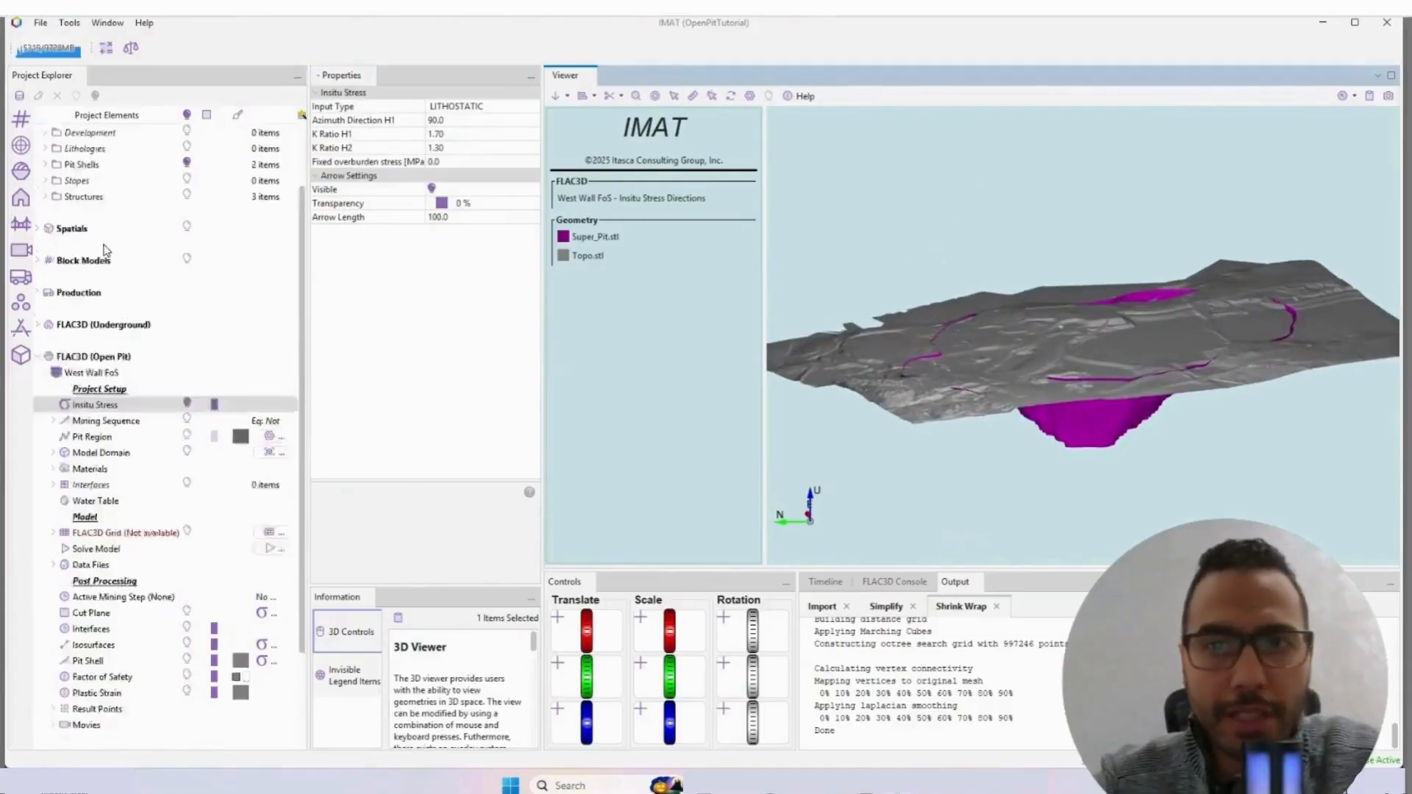
{"action": "left_click", "coordinate": [189, 244]}
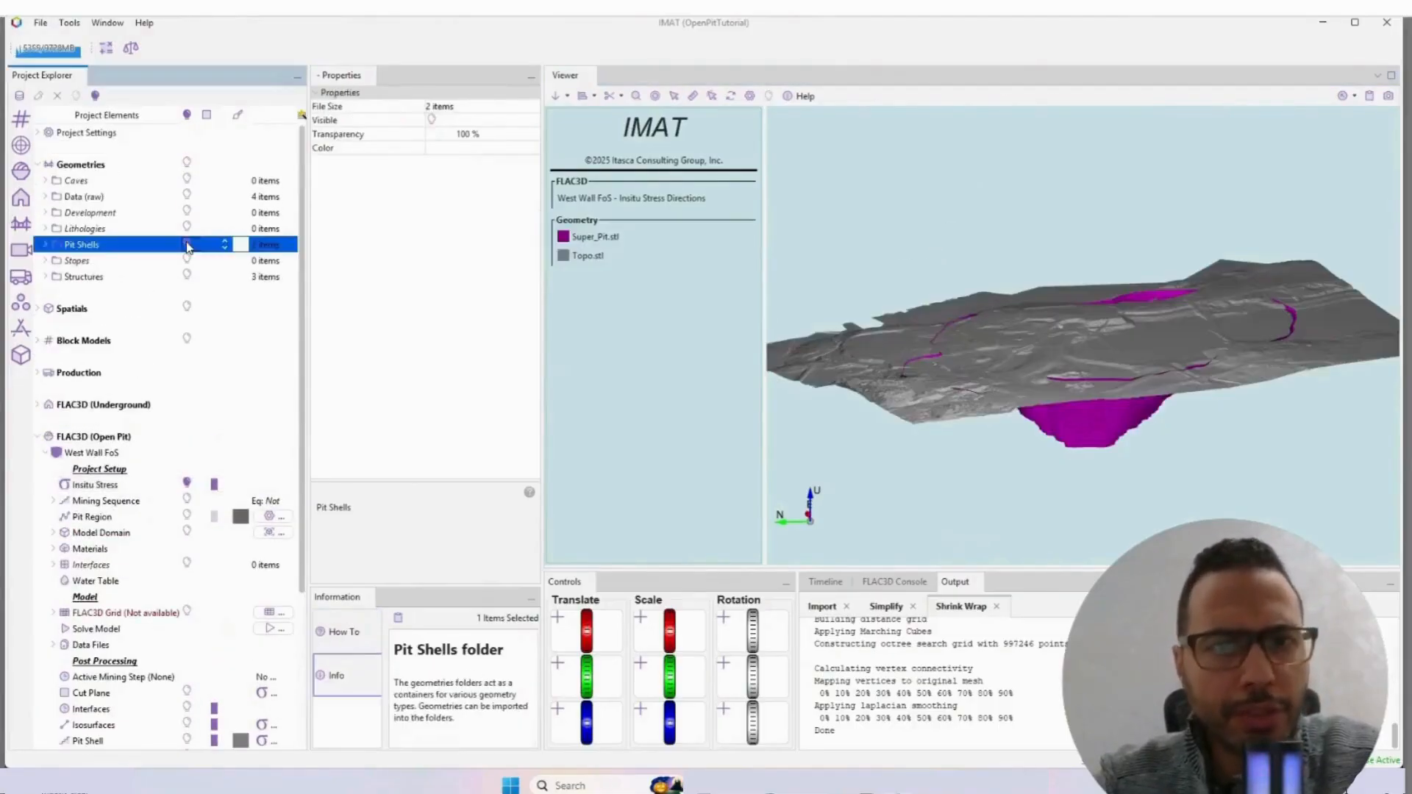
{"action": "mouse_move", "coordinate": [989, 346]}
{"action": "left_mouse_down"}
{"action": "mouse_move", "coordinate": [957, 341]}
{"action": "mouse_move", "coordinate": [971, 345]}
{"action": "left_mouse_up"}
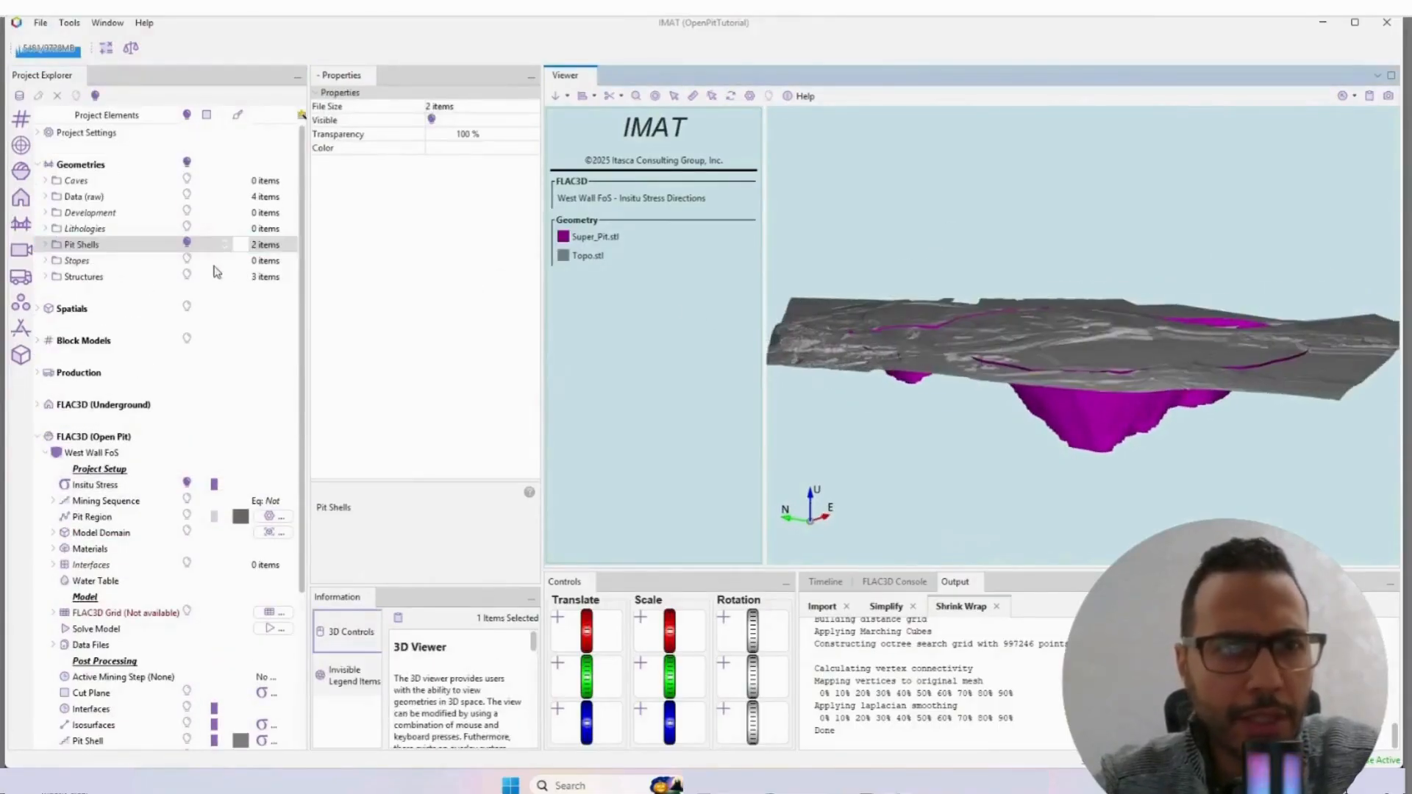
{"action": "left_click", "coordinate": [188, 245]}
{"action": "left_click_drag", "start_coordinate": [1086, 285], "coordinate": [1036, 377]}
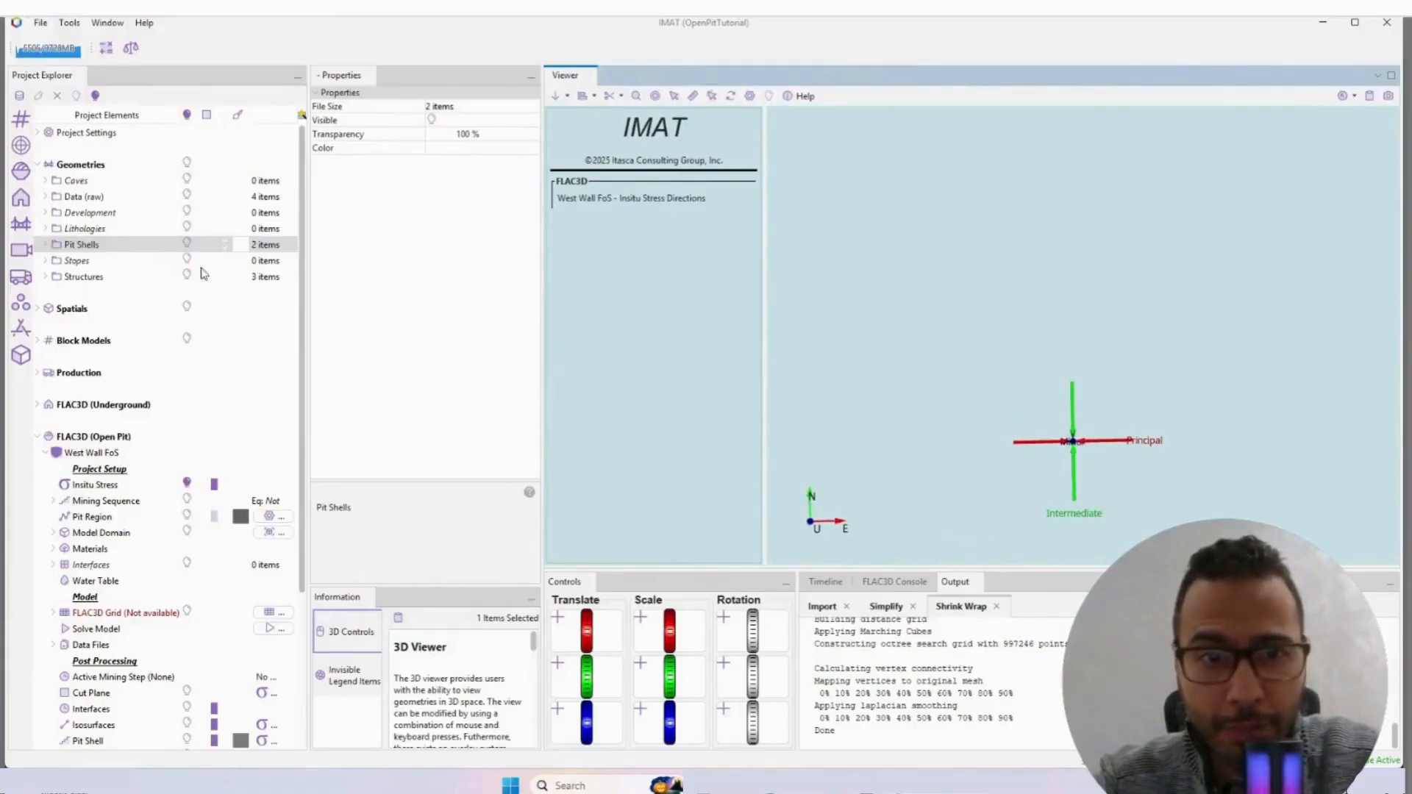
{"action": "left_click", "coordinate": [187, 245]}
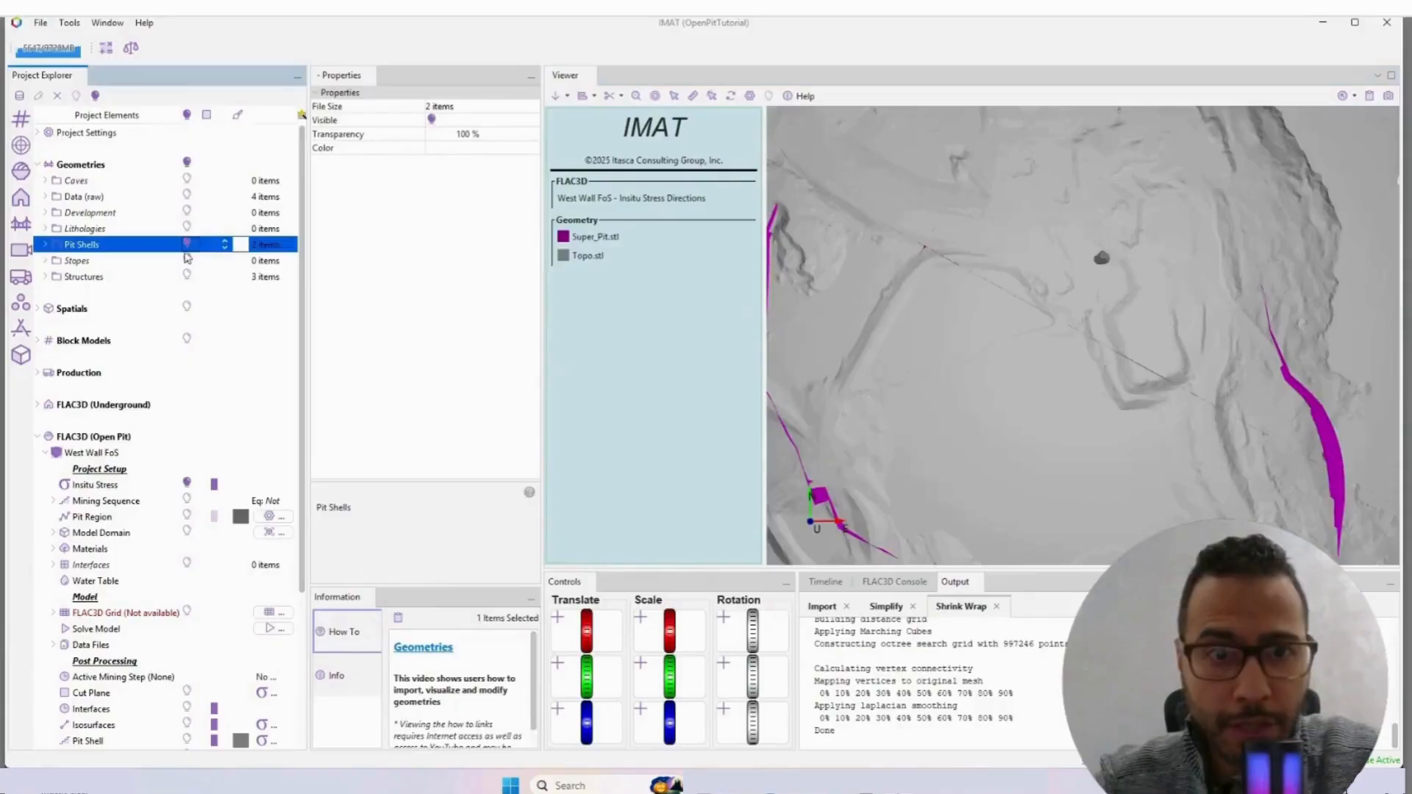
Step: Hide Topo.stl in the Pit Shells geometries to view the pit shell alone, and show it again
{"action": "left_click", "coordinate": [46, 244]}
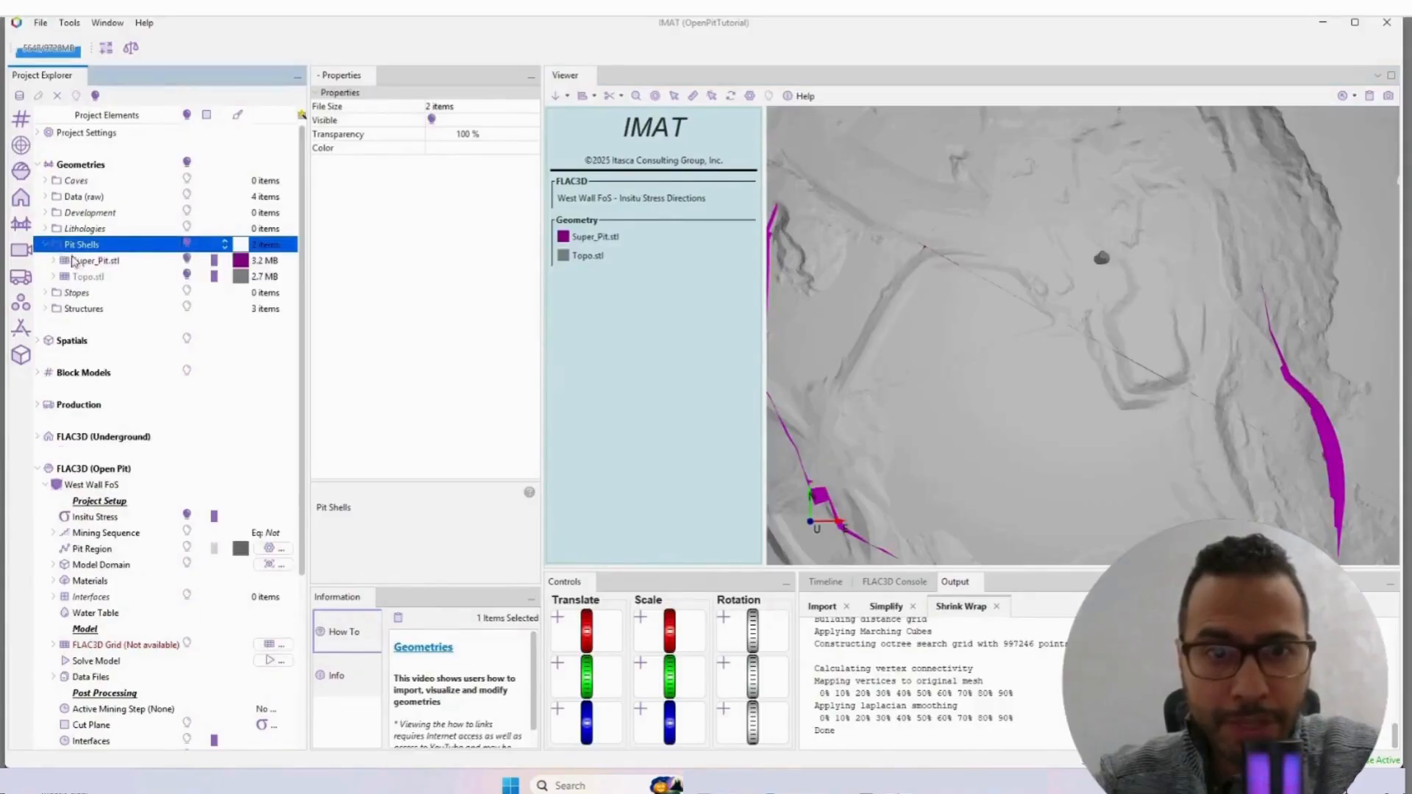
{"action": "left_click", "coordinate": [188, 276]}
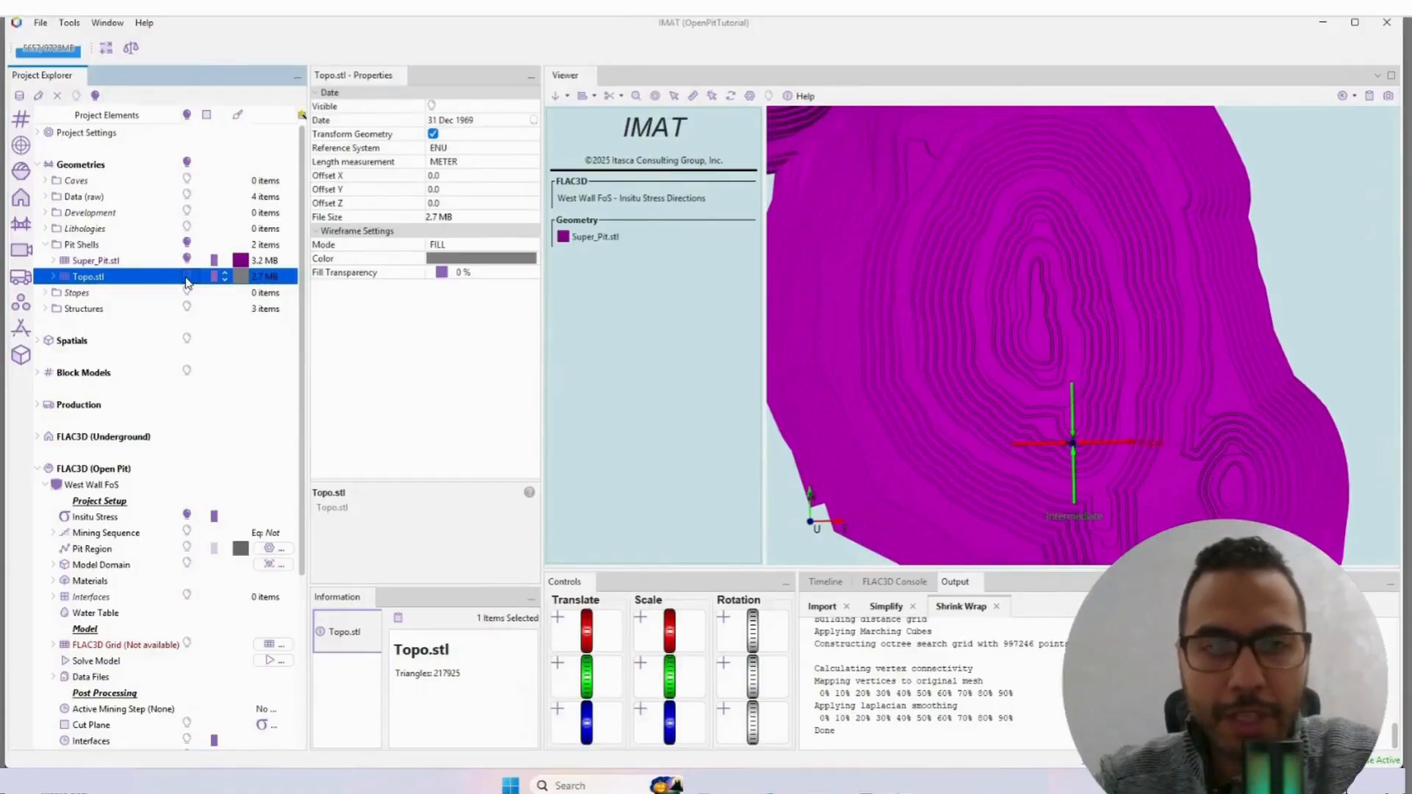
{"action": "left_click", "coordinate": [186, 277]}
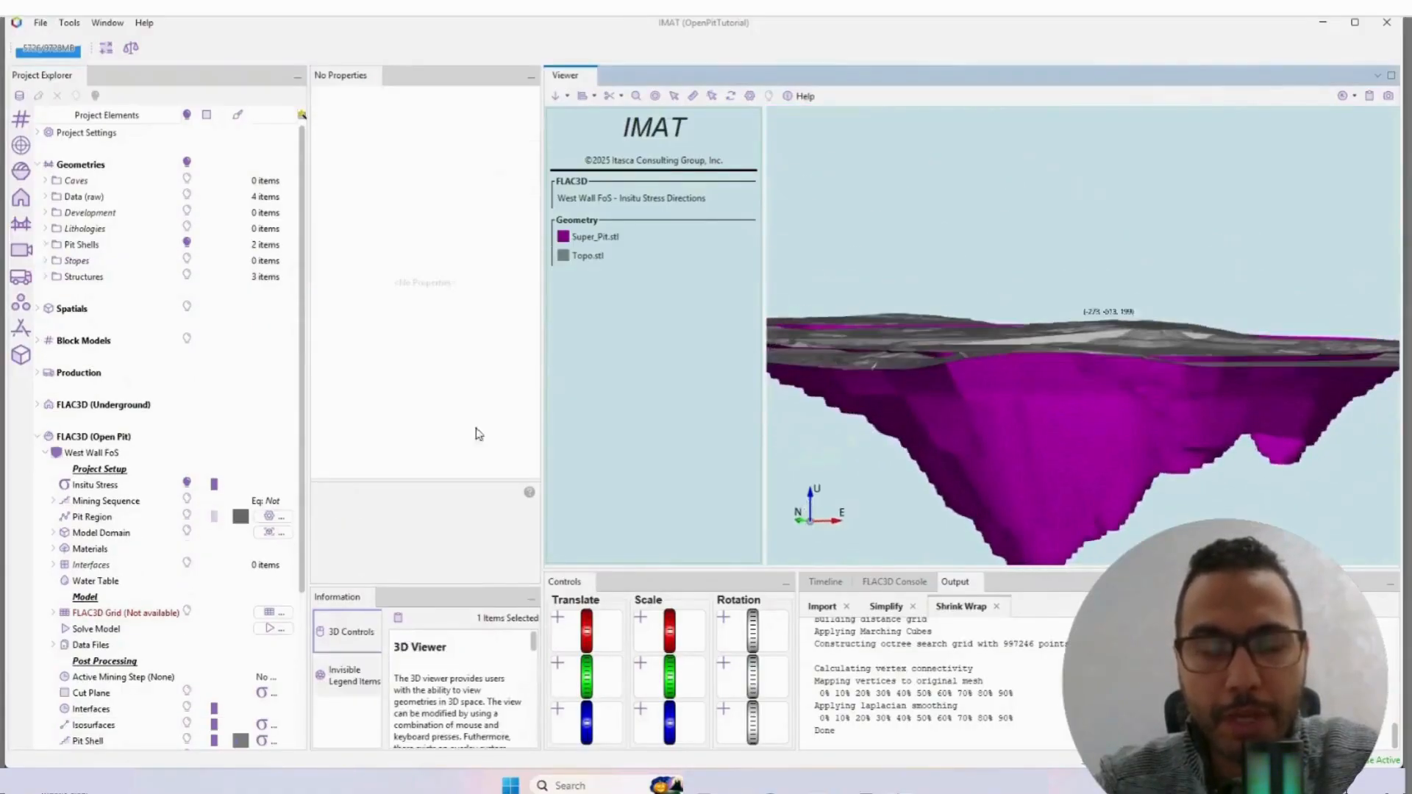
Step: Add two annual mining steps to the Mining Sequence, with start step 1 and start date 19 Oct 2025
{"action": "scroll", "coordinate": [109, 498], "scroll_direction": "down", "scroll_amount": 3}
{"action": "left_click", "coordinate": [95, 424]}
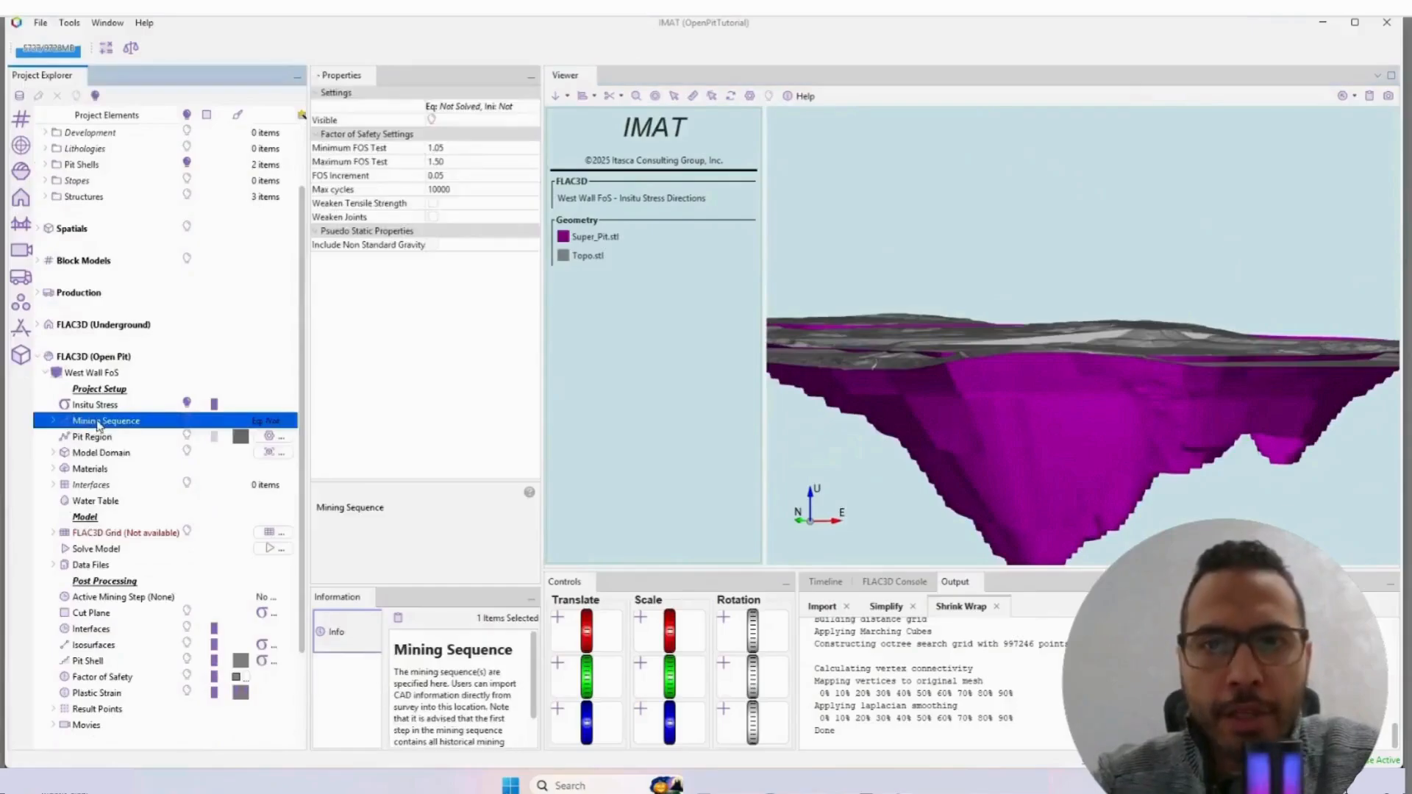
{"action": "right_click", "coordinate": [84, 422]}
{"action": "key", "text": "Escape"}
{"action": "right_click", "coordinate": [97, 426]}
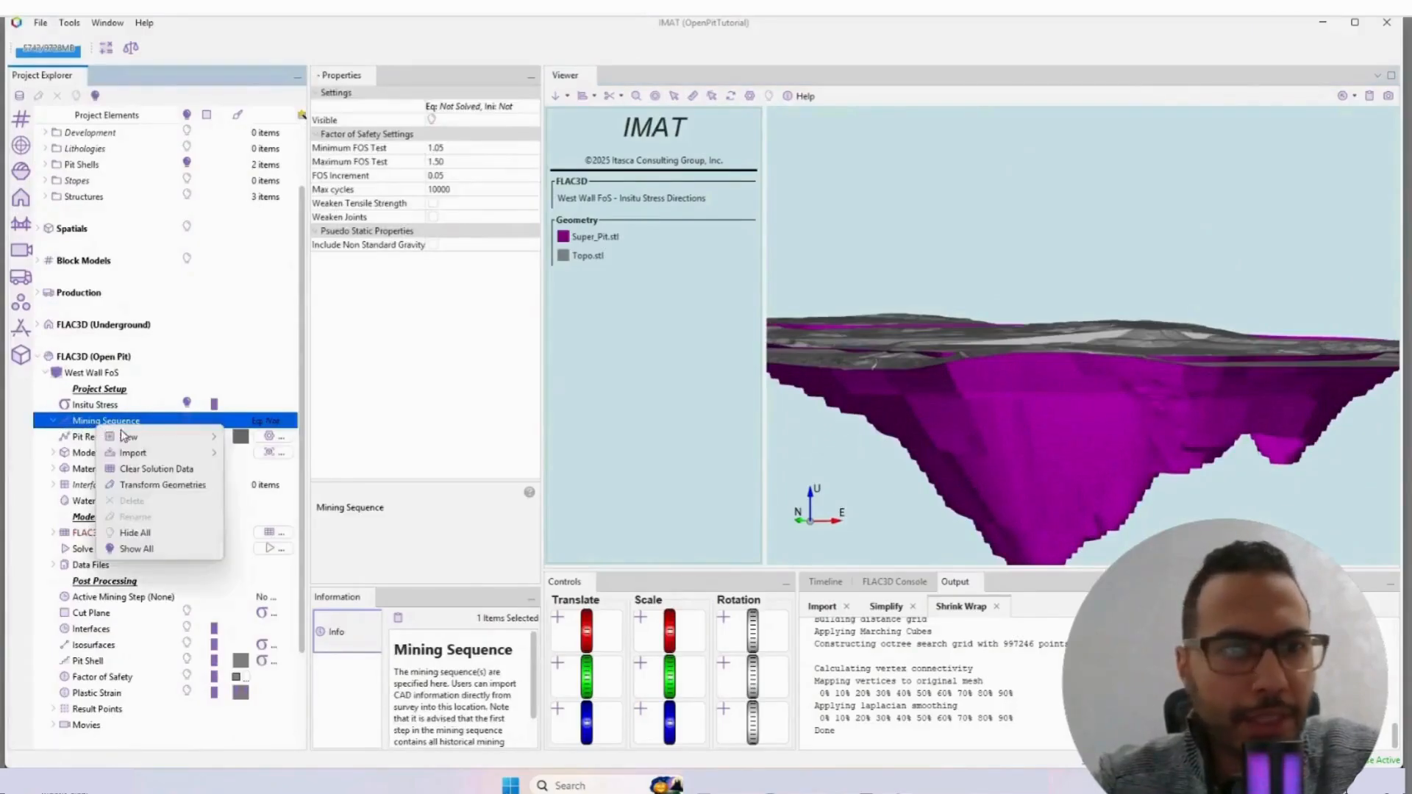
{"action": "mouse_move", "coordinate": [136, 438]}
{"action": "left_click", "coordinate": [305, 439]}
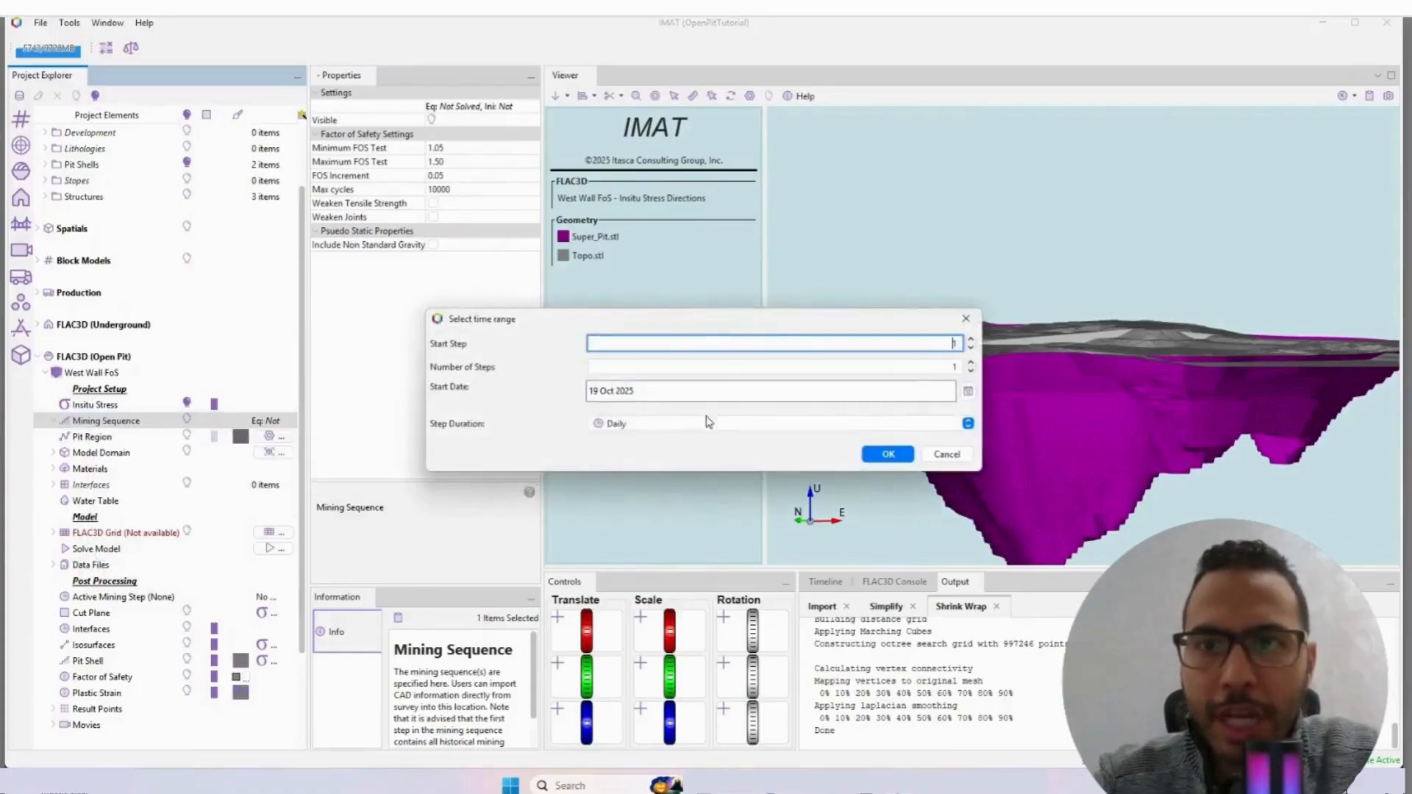
{"action": "left_click", "coordinate": [935, 365]}
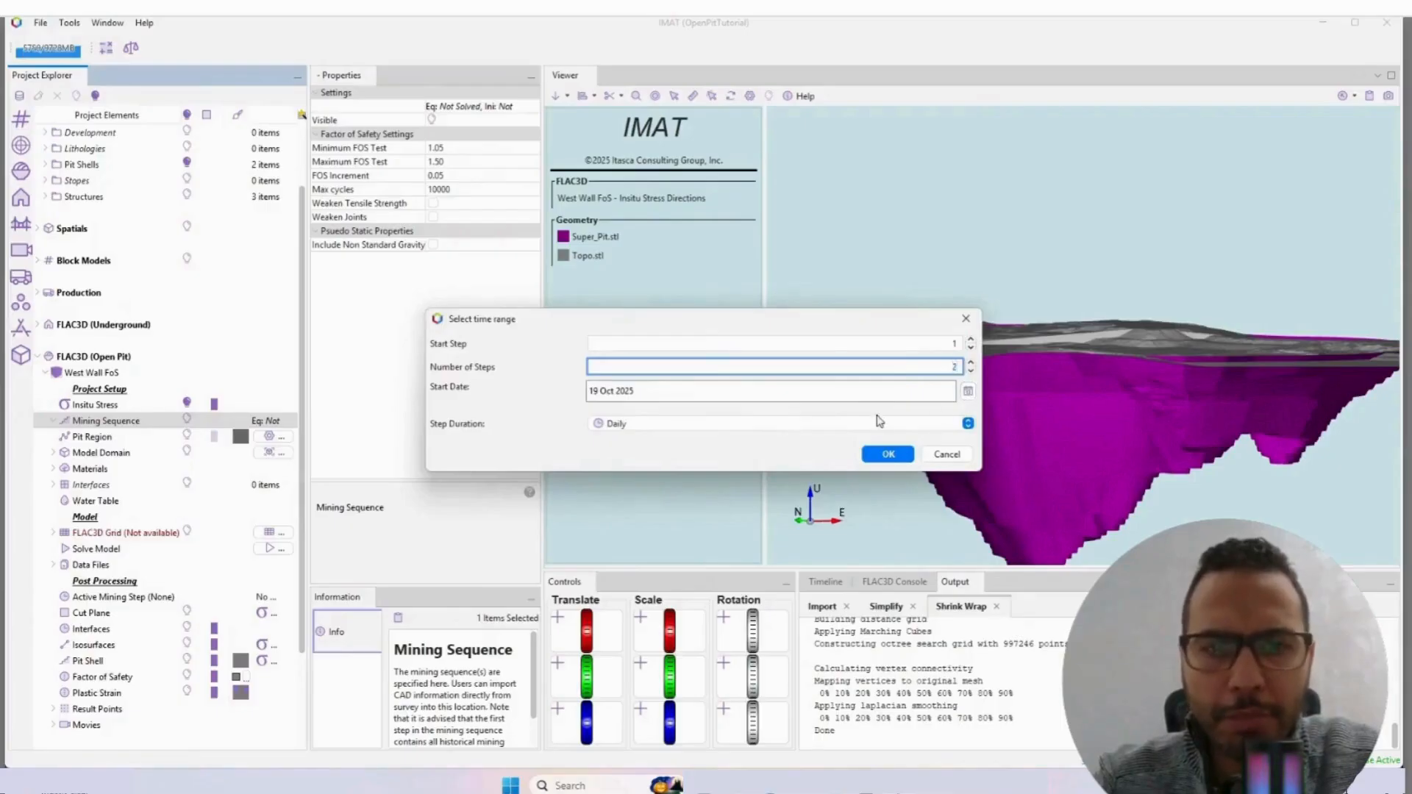
{"action": "left_click", "coordinate": [933, 427]}
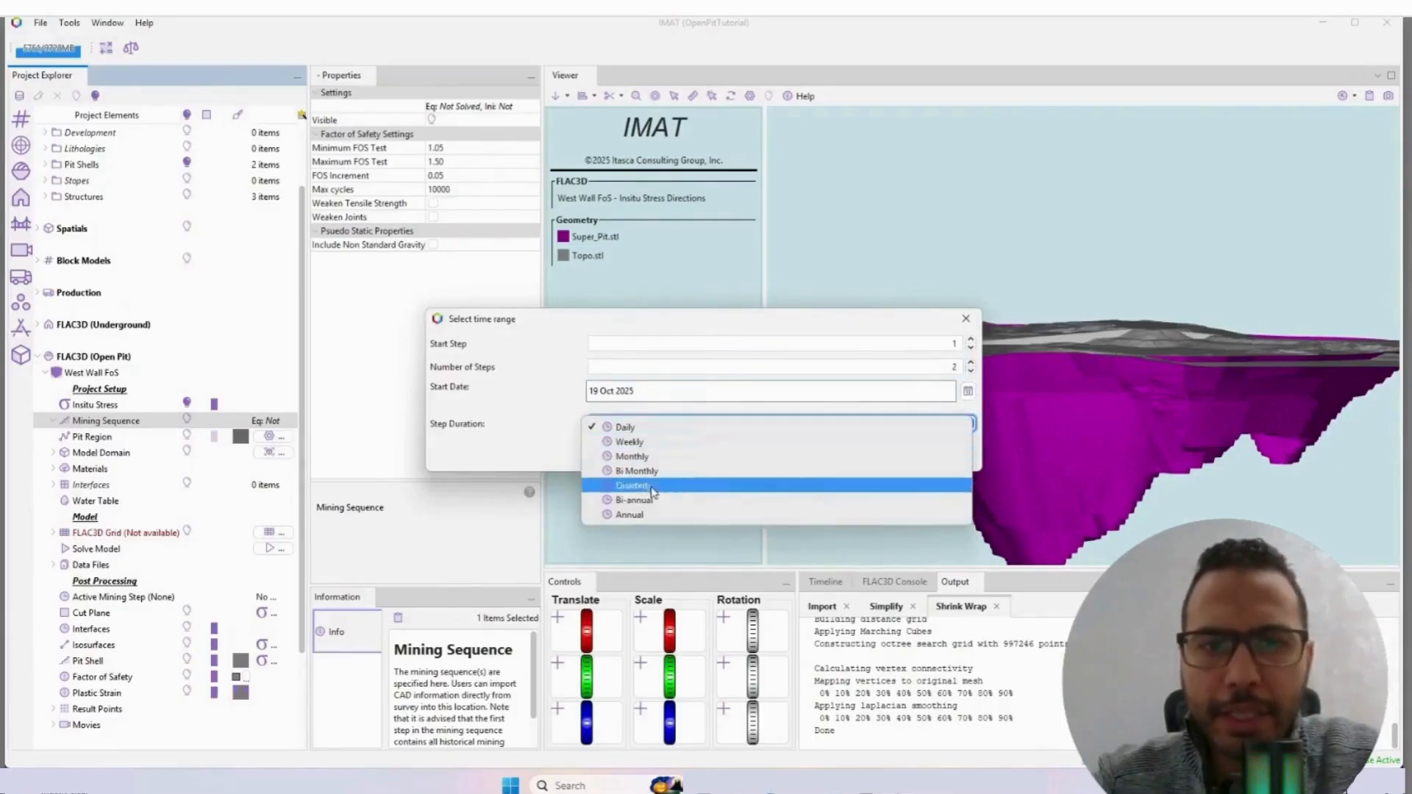
{"action": "left_click", "coordinate": [641, 516]}
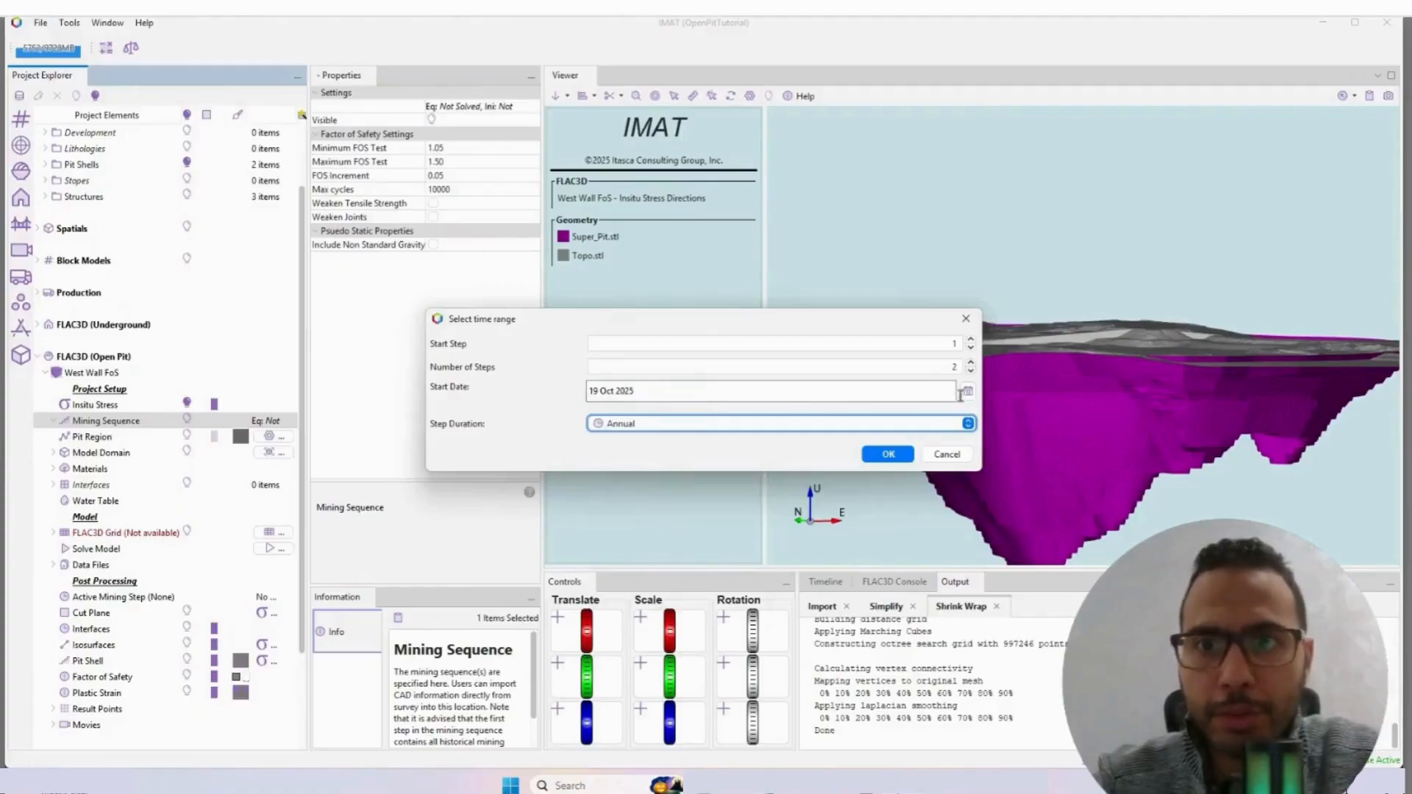
{"action": "left_click", "coordinate": [887, 455]}
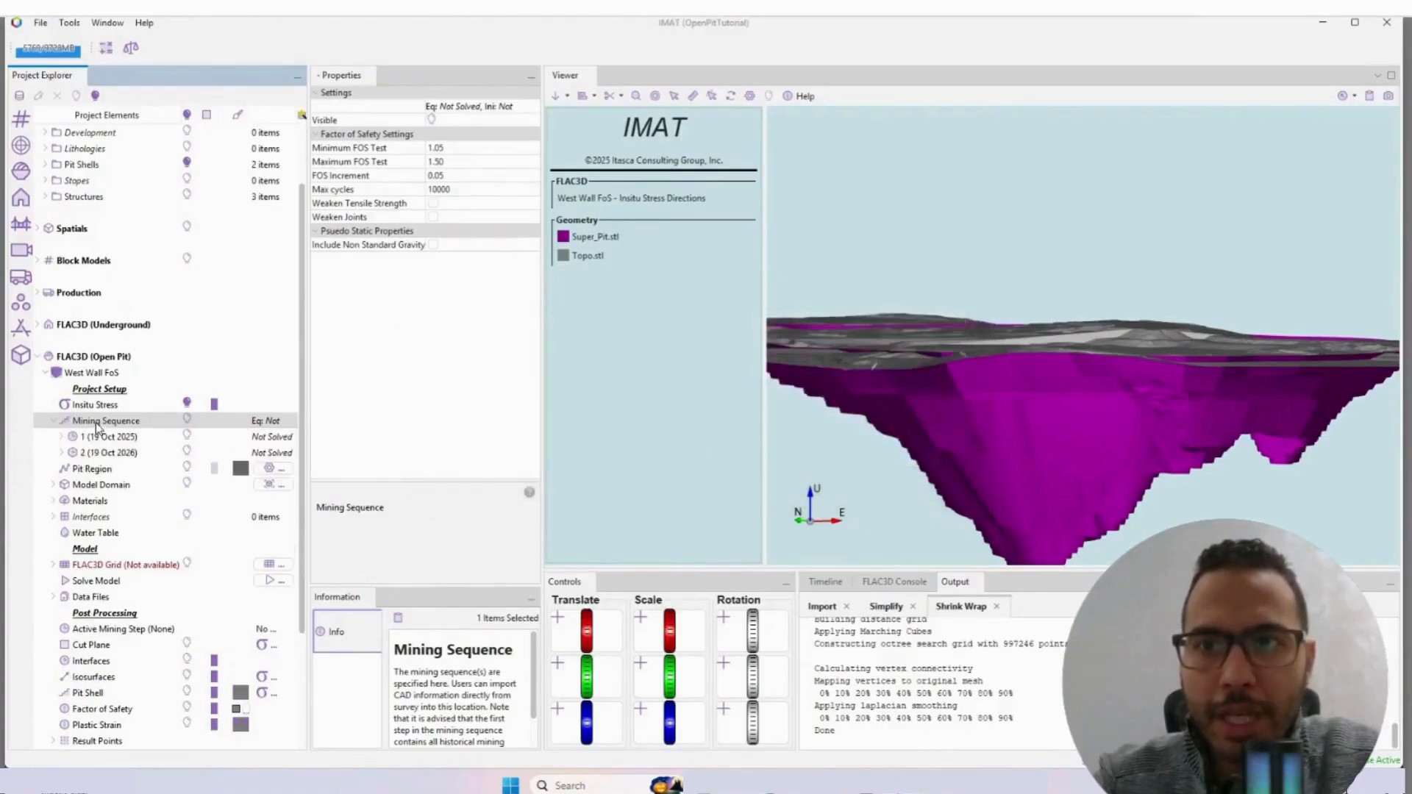
Step: Copy Topo.stl from the Pit Shells geometries into the Pit Shells folder of mining step 1 (19 Oct 2025)
{"action": "right_click", "coordinate": [116, 439]}
{"action": "left_click", "coordinate": [118, 438]}
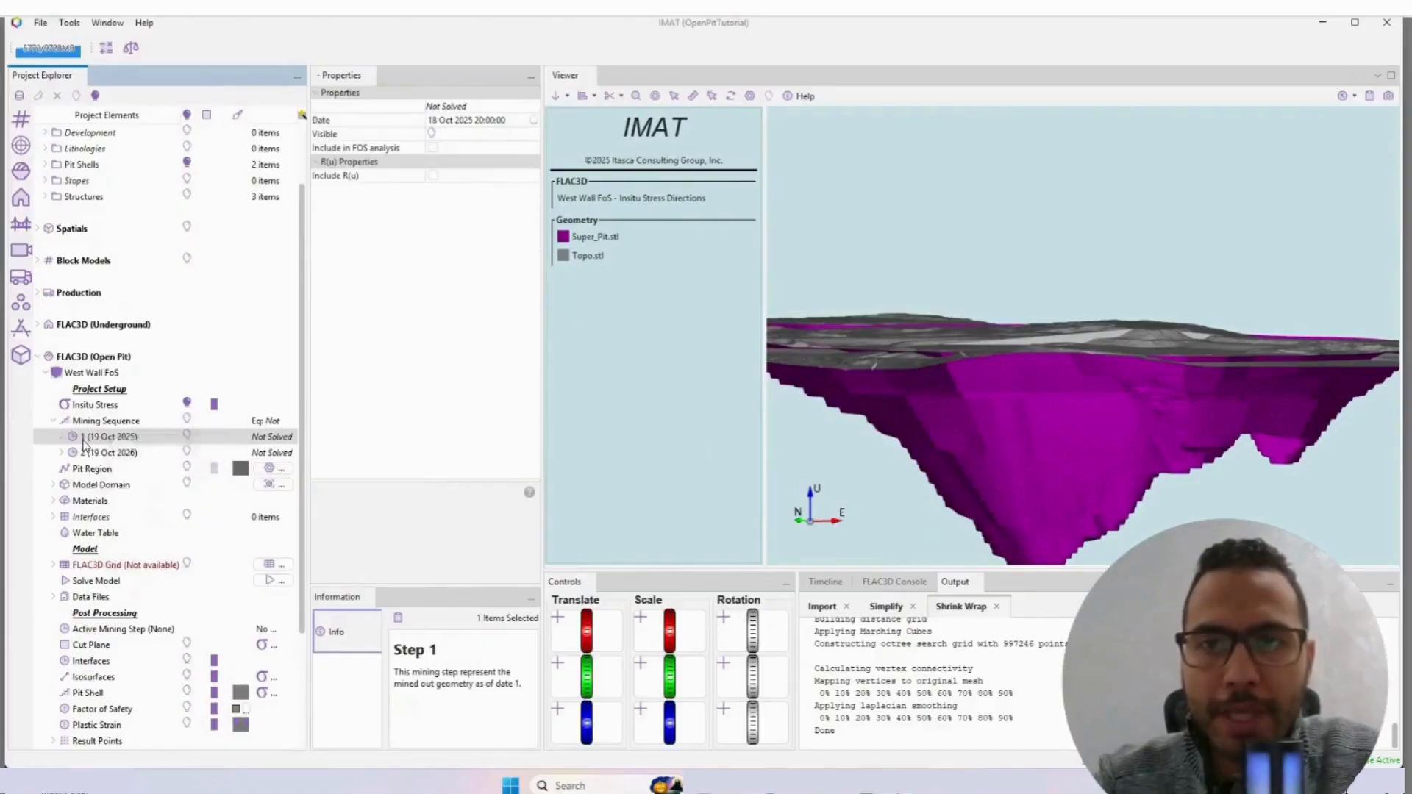
{"action": "right_click", "coordinate": [122, 441]}
{"action": "left_click", "coordinate": [108, 441]}
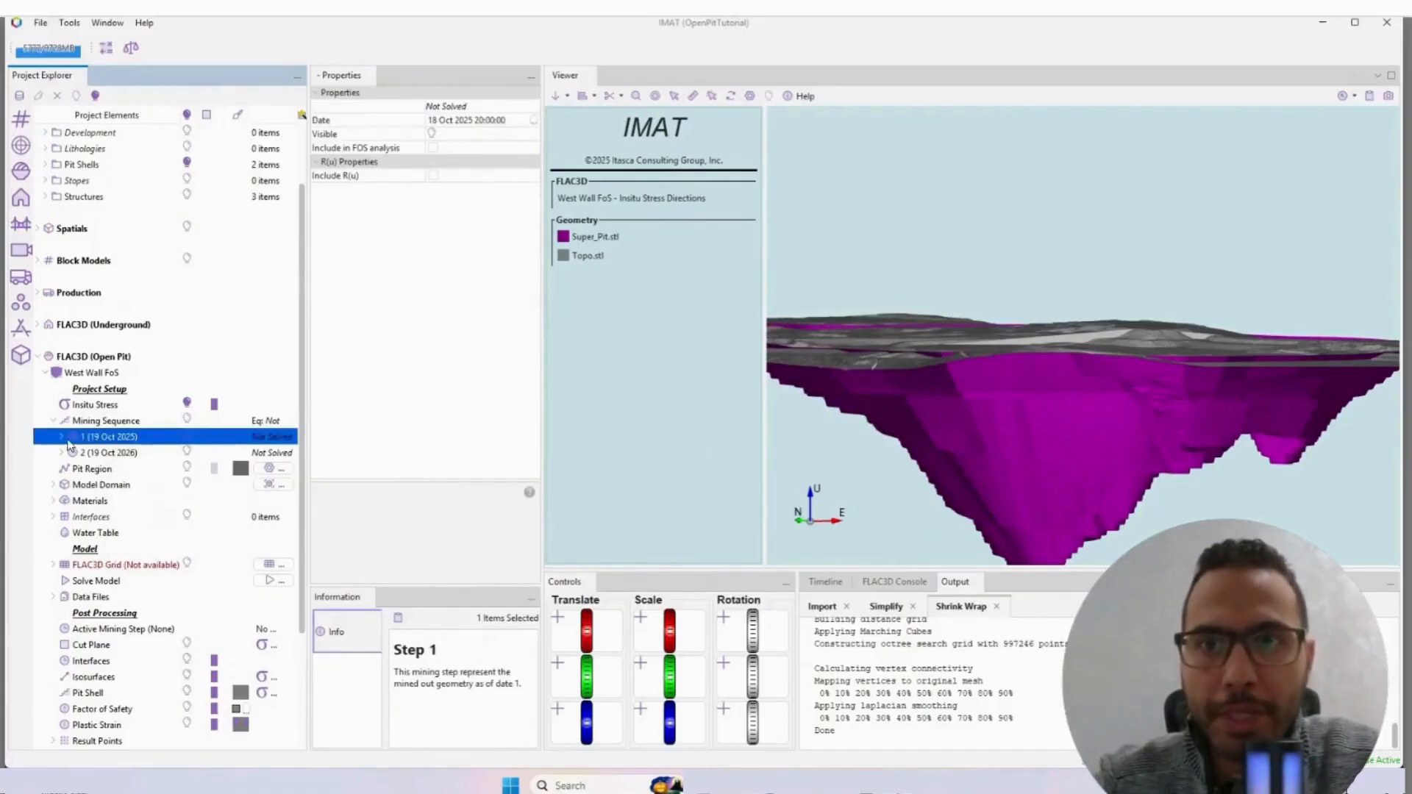
{"action": "left_click", "coordinate": [61, 437]}
{"action": "right_click", "coordinate": [109, 453]}
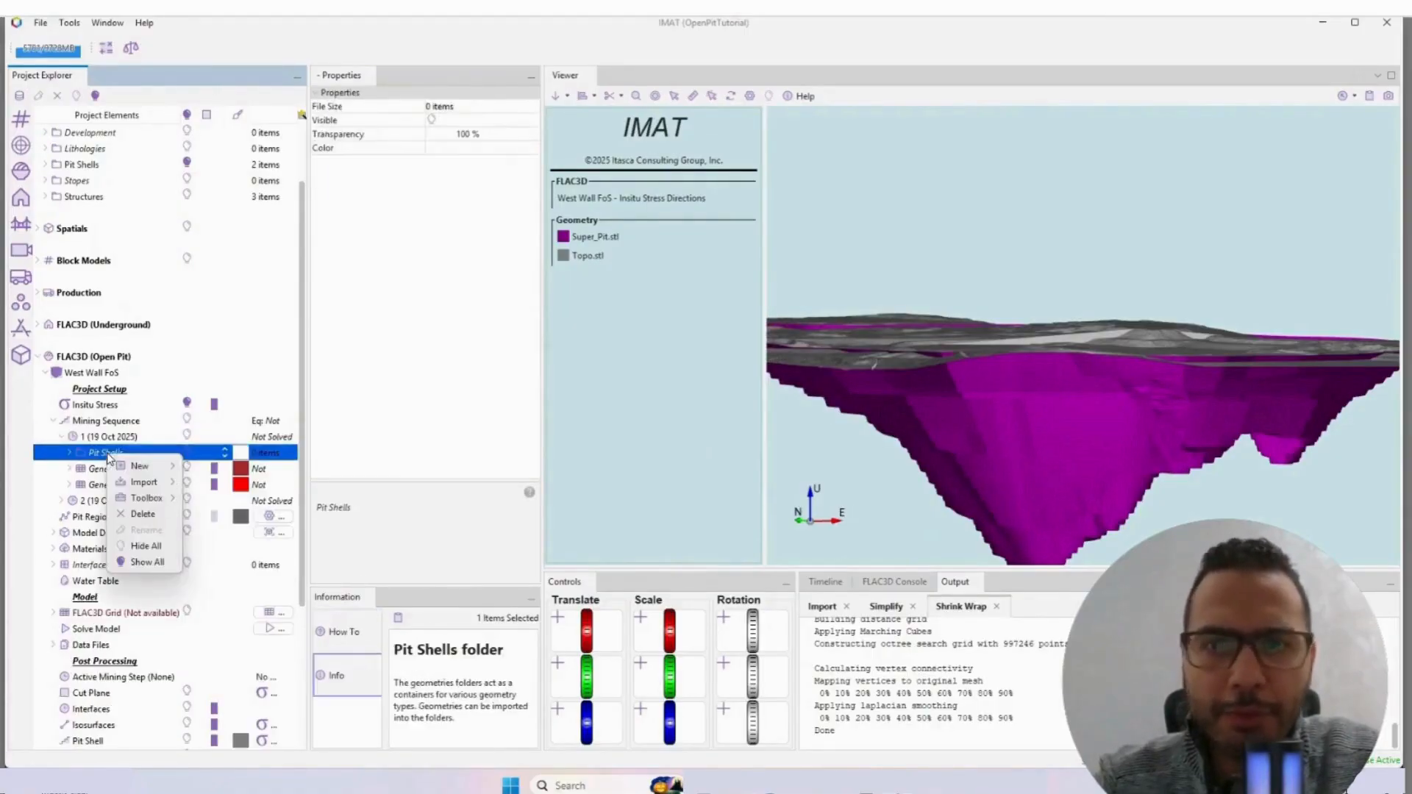
{"action": "mouse_move", "coordinate": [147, 483]}
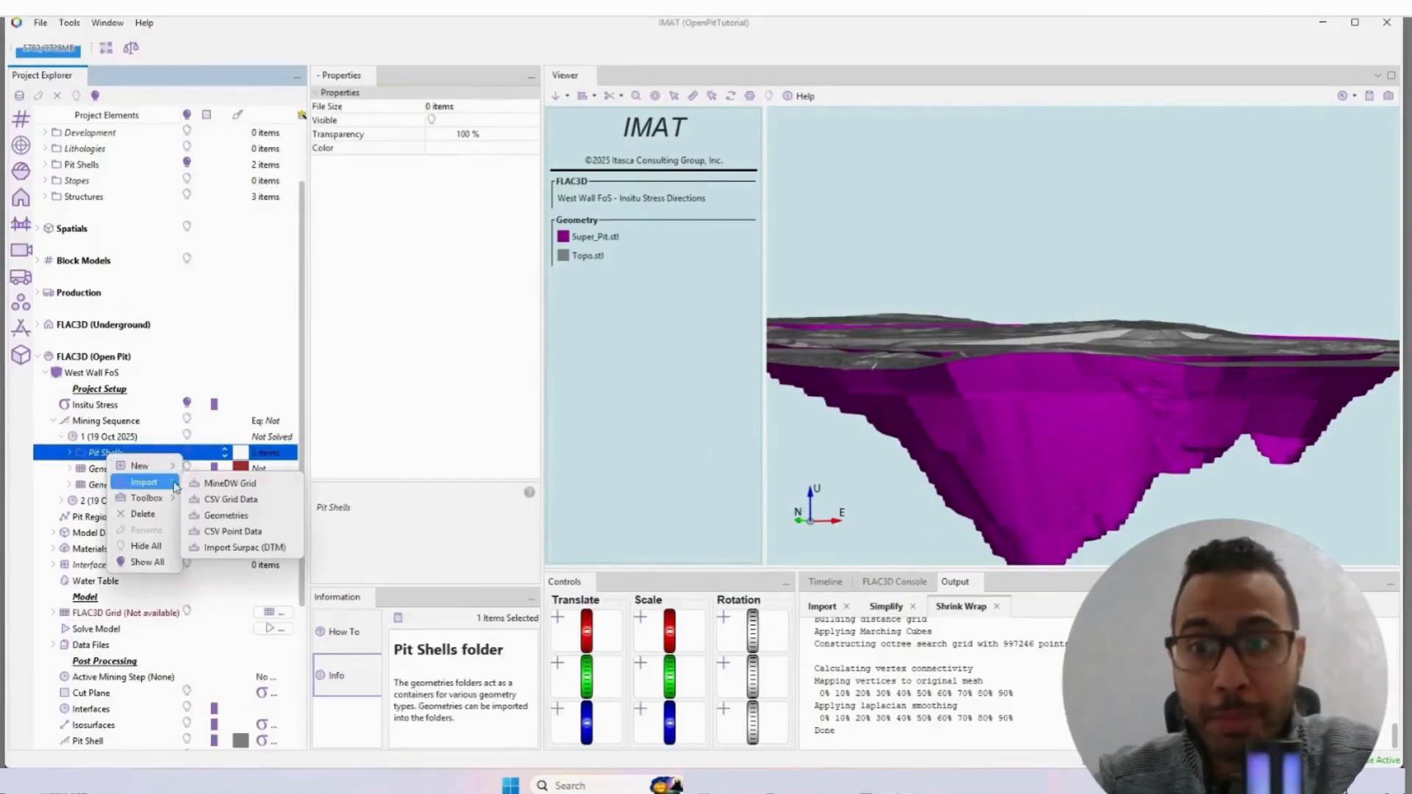
{"action": "left_click", "coordinate": [226, 514]}
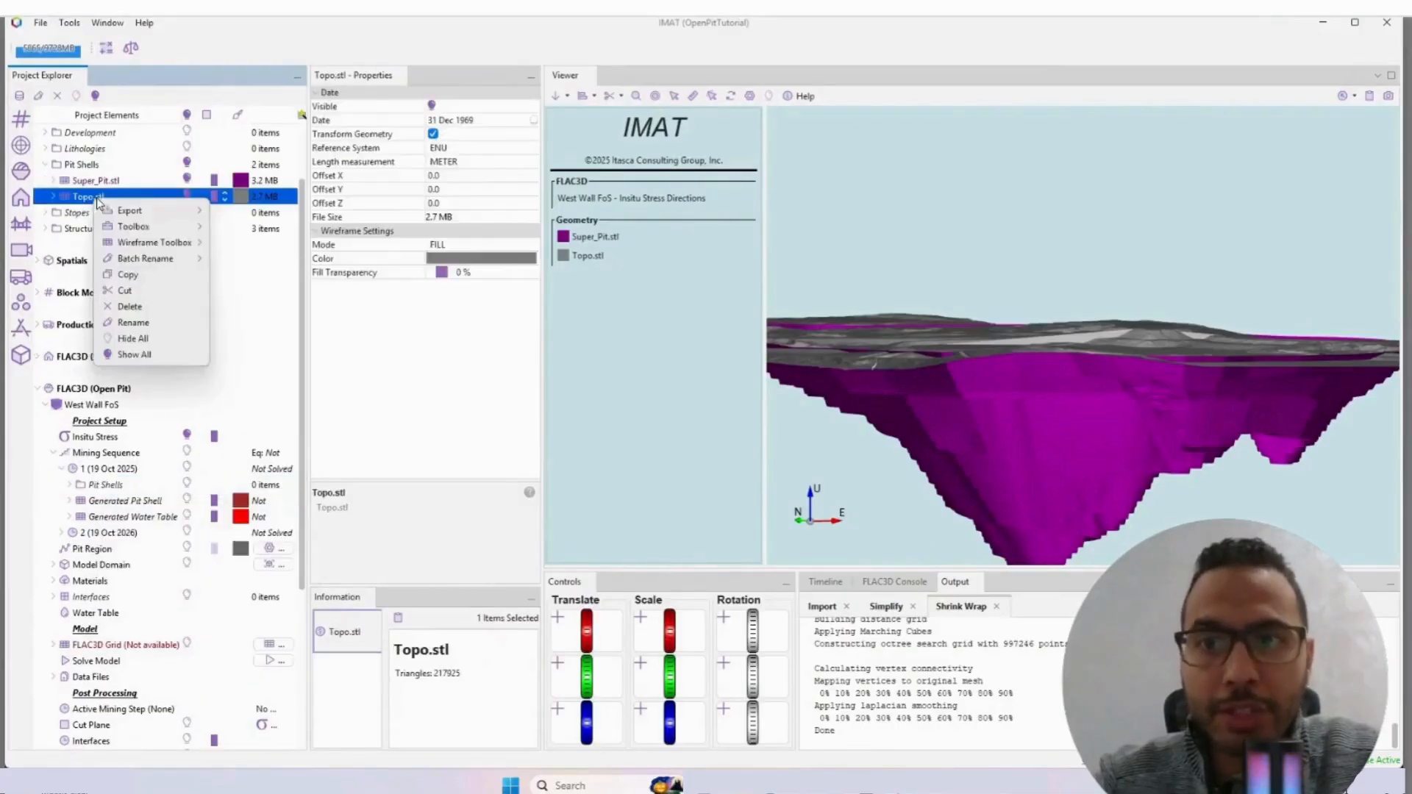
{"action": "left_click", "coordinate": [126, 274]}
{"action": "right_click", "coordinate": [109, 487]}
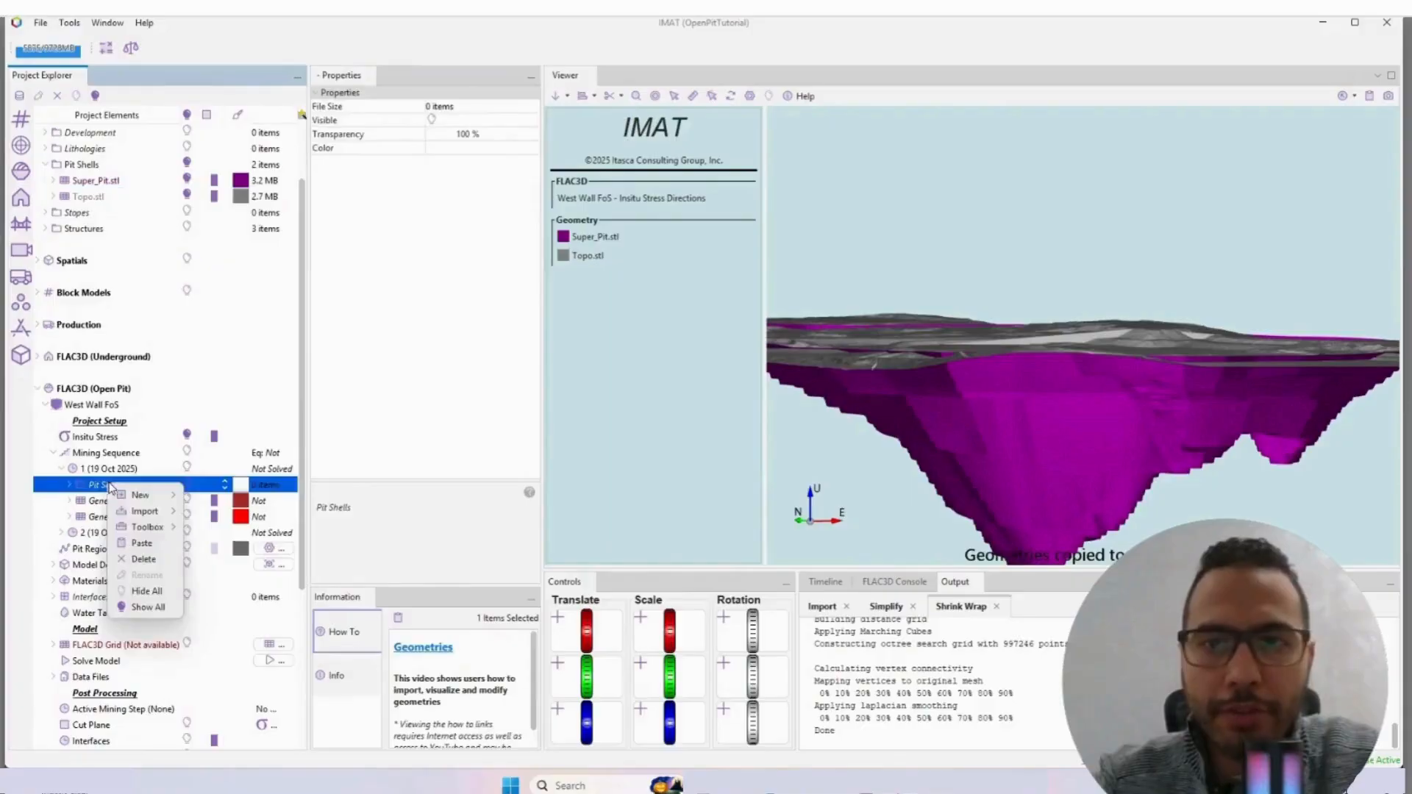
{"action": "left_click", "coordinate": [143, 544]}
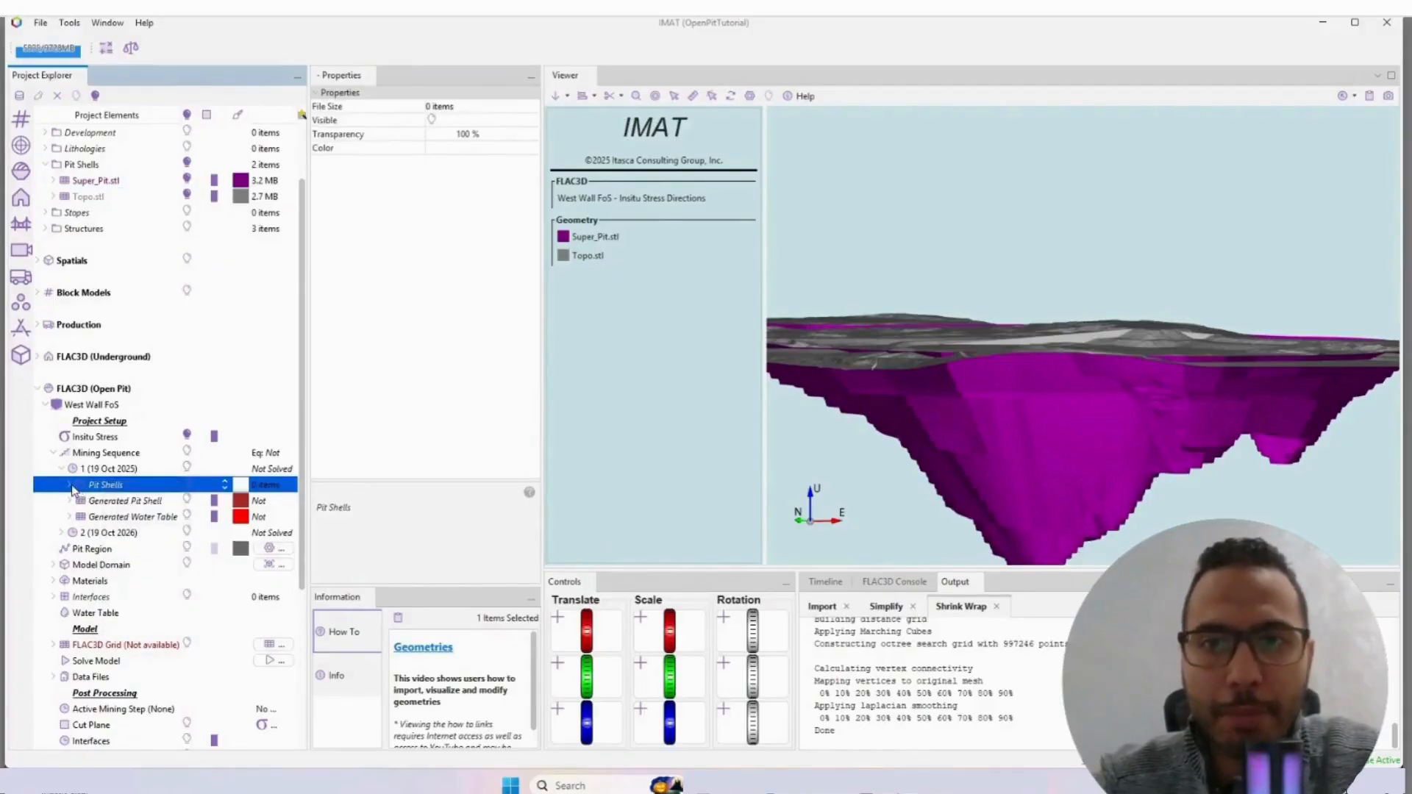
{"action": "left_click", "coordinate": [114, 502]}
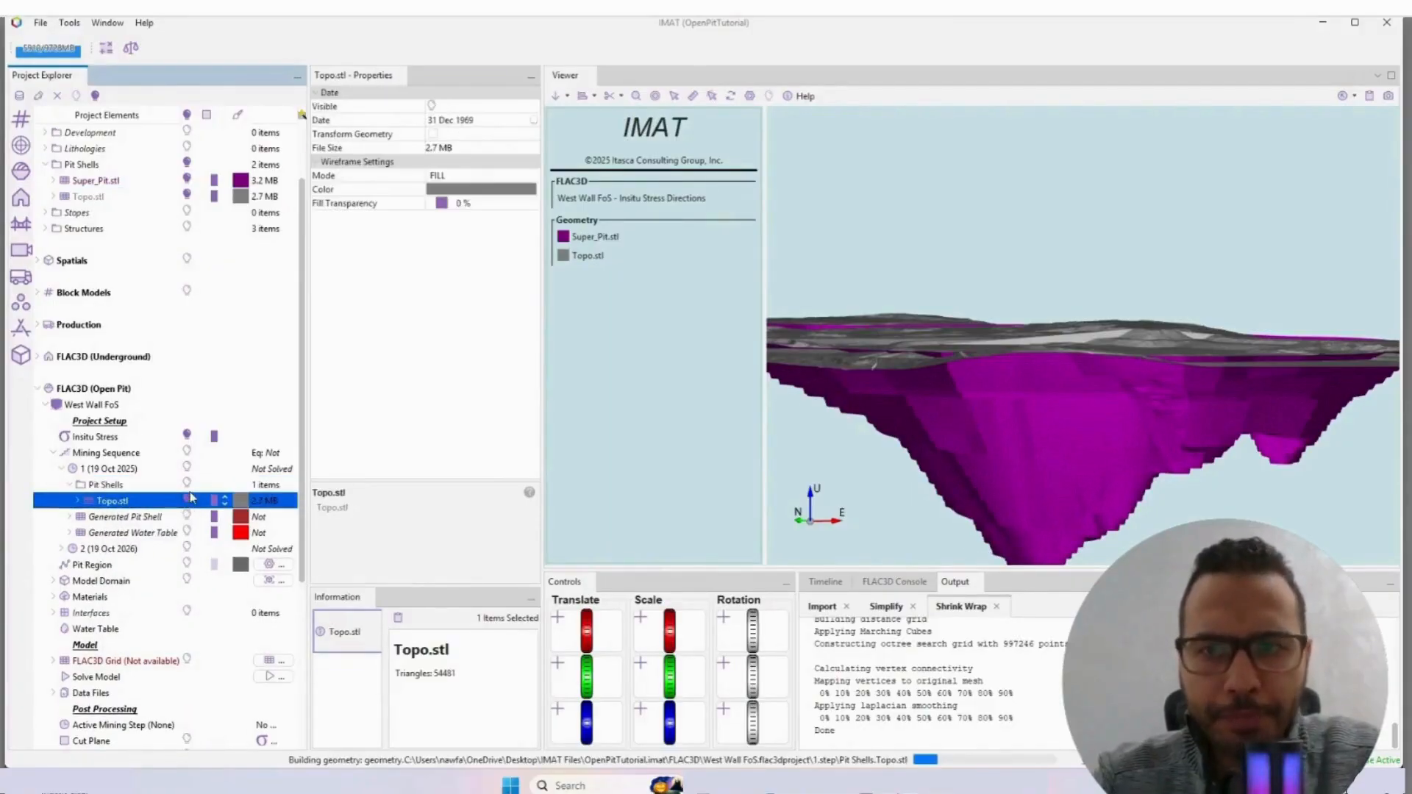
Step: Hide the main Pit Shells geometries and display mining step 1's Pit Shells to check the topography
{"action": "left_click", "coordinate": [190, 488]}
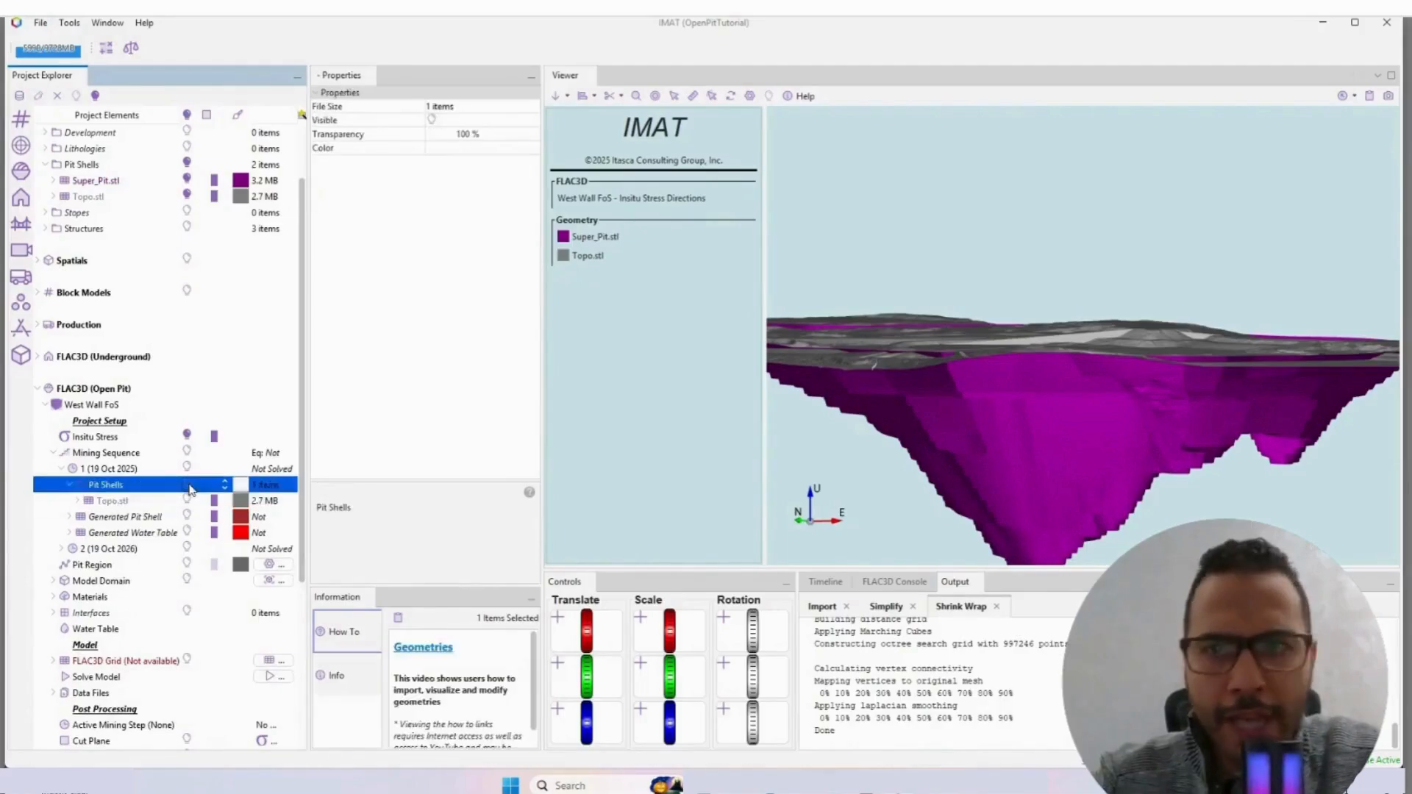
{"action": "left_click", "coordinate": [188, 165]}
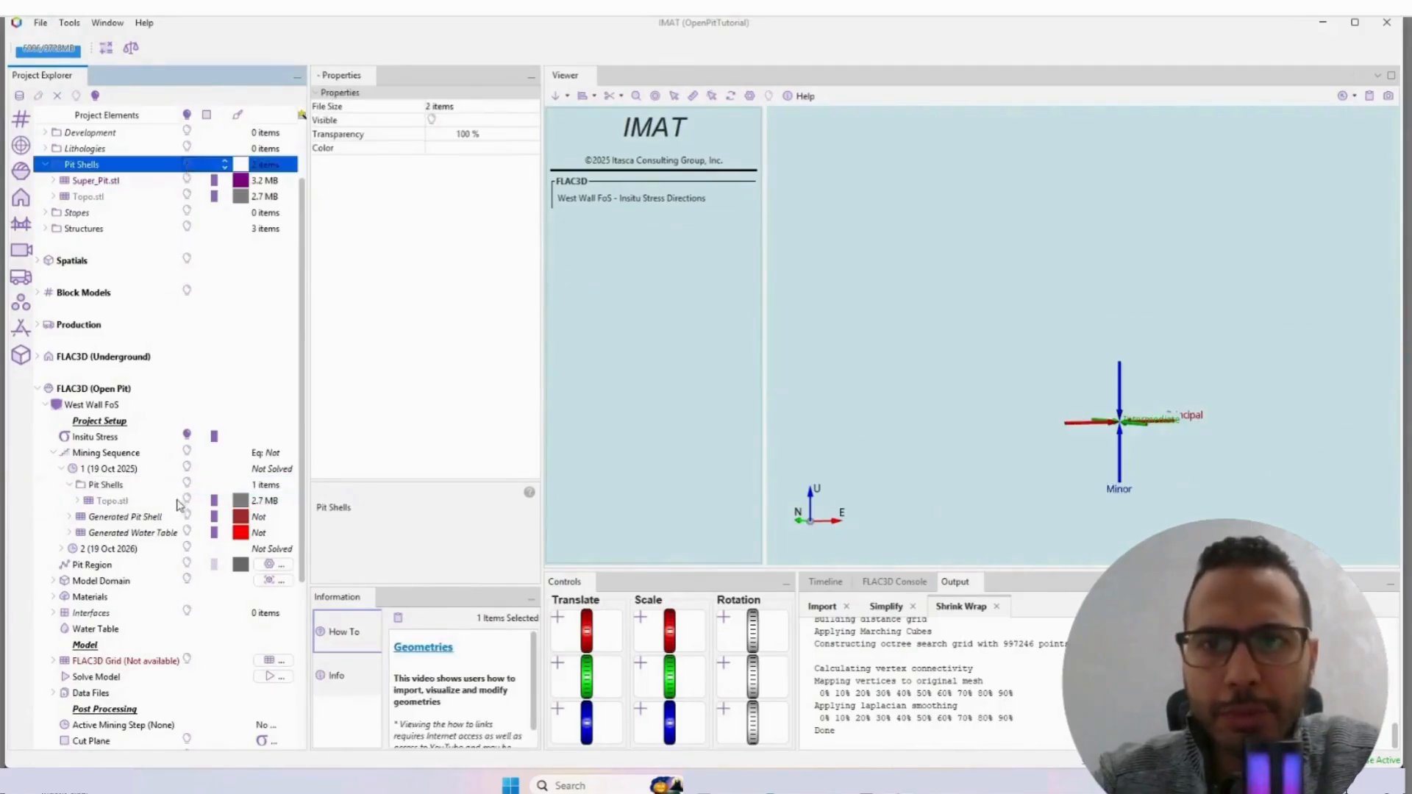
{"action": "left_click", "coordinate": [188, 485]}
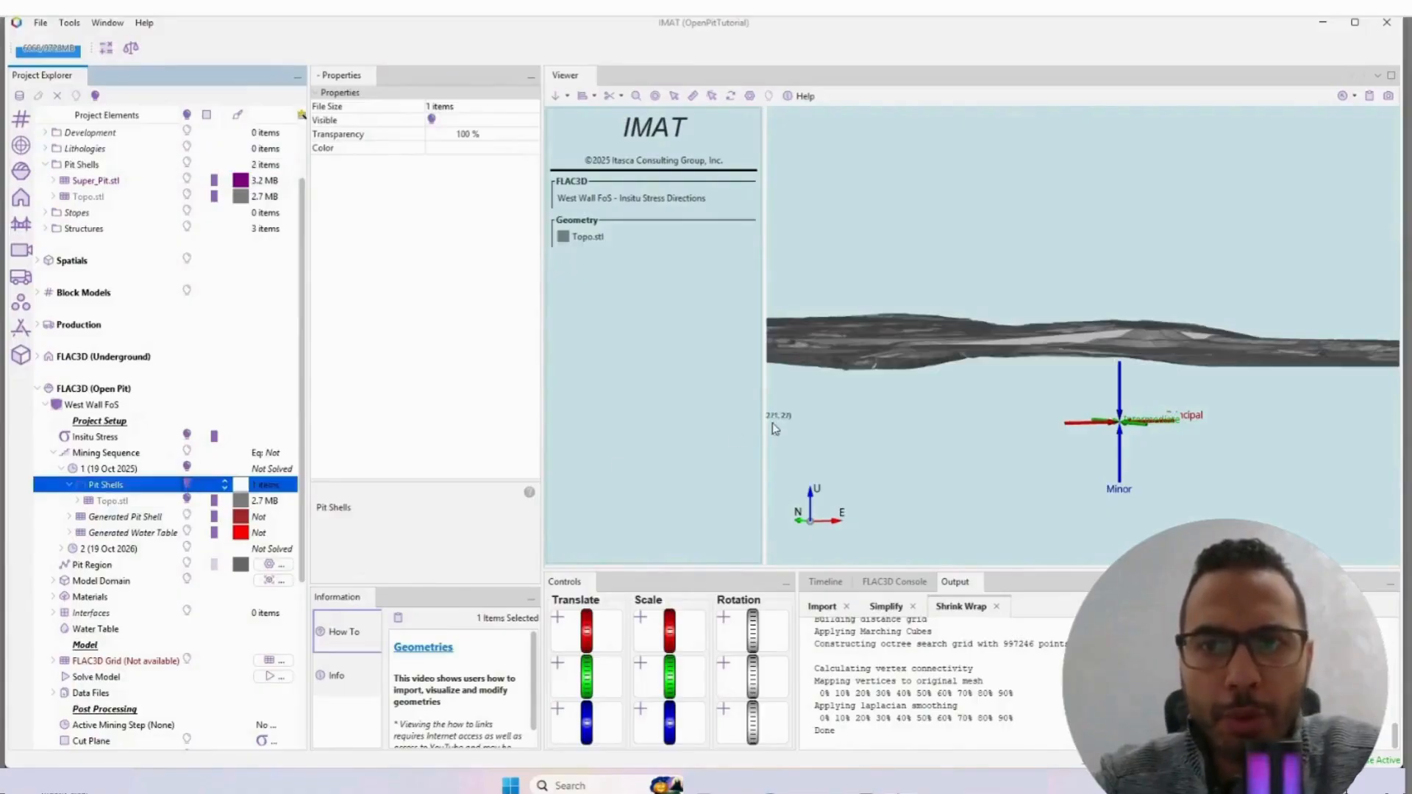
{"action": "scroll", "coordinate": [936, 401], "scroll_direction": "down", "scroll_amount": 3}
{"action": "left_click_drag", "start_coordinate": [938, 401], "coordinate": [1010, 409]}
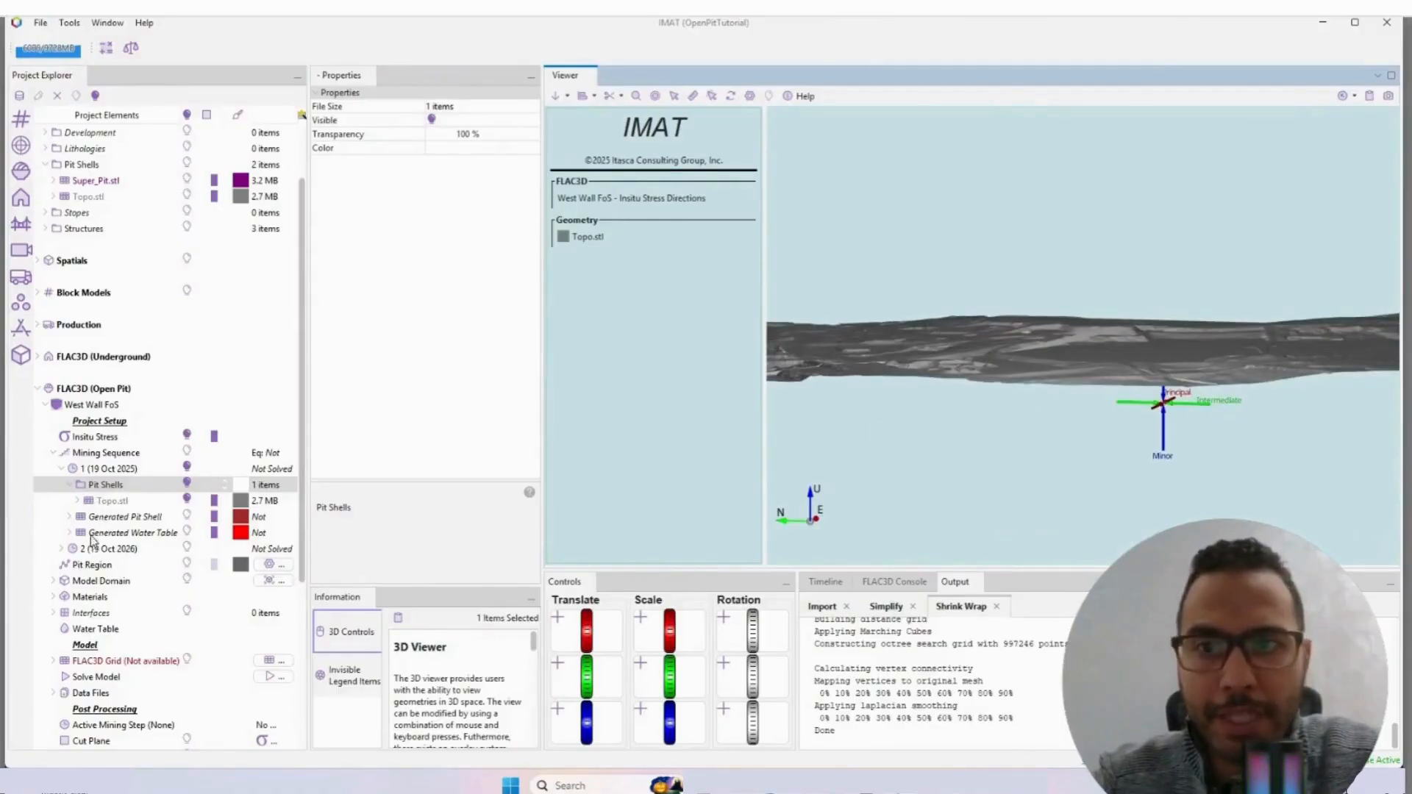
Step: Copy Super_Pit.stl from the Pit Shells geometries into the Pit Shells folder of mining step 2 (19 Oct 2026)
{"action": "scroll", "coordinate": [94, 544], "scroll_direction": "down", "scroll_amount": 1}
{"action": "left_click", "coordinate": [63, 508]}
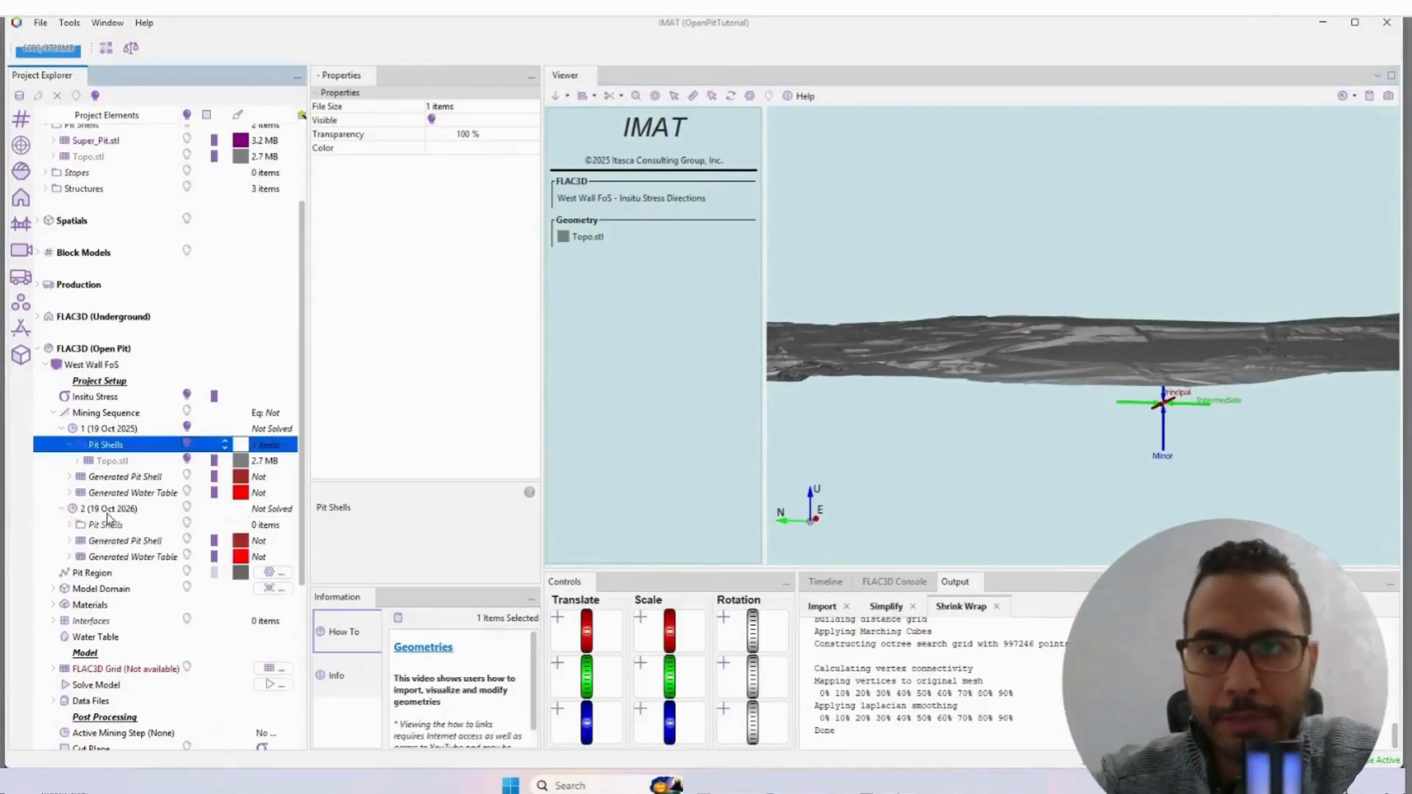
{"action": "right_click", "coordinate": [109, 527]}
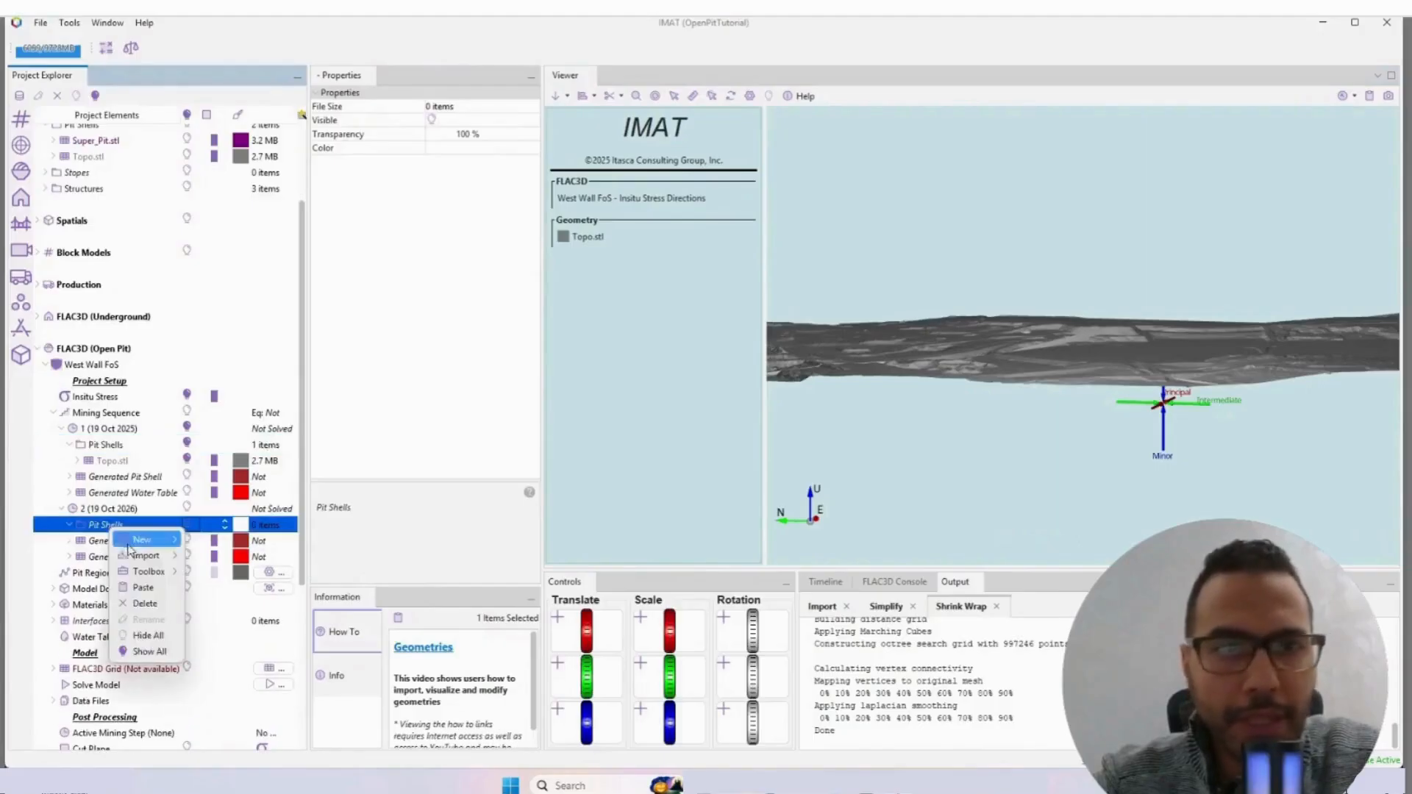
{"action": "mouse_move", "coordinate": [141, 540]}
{"action": "scroll", "coordinate": [96, 213], "scroll_direction": "up", "scroll_amount": 1}
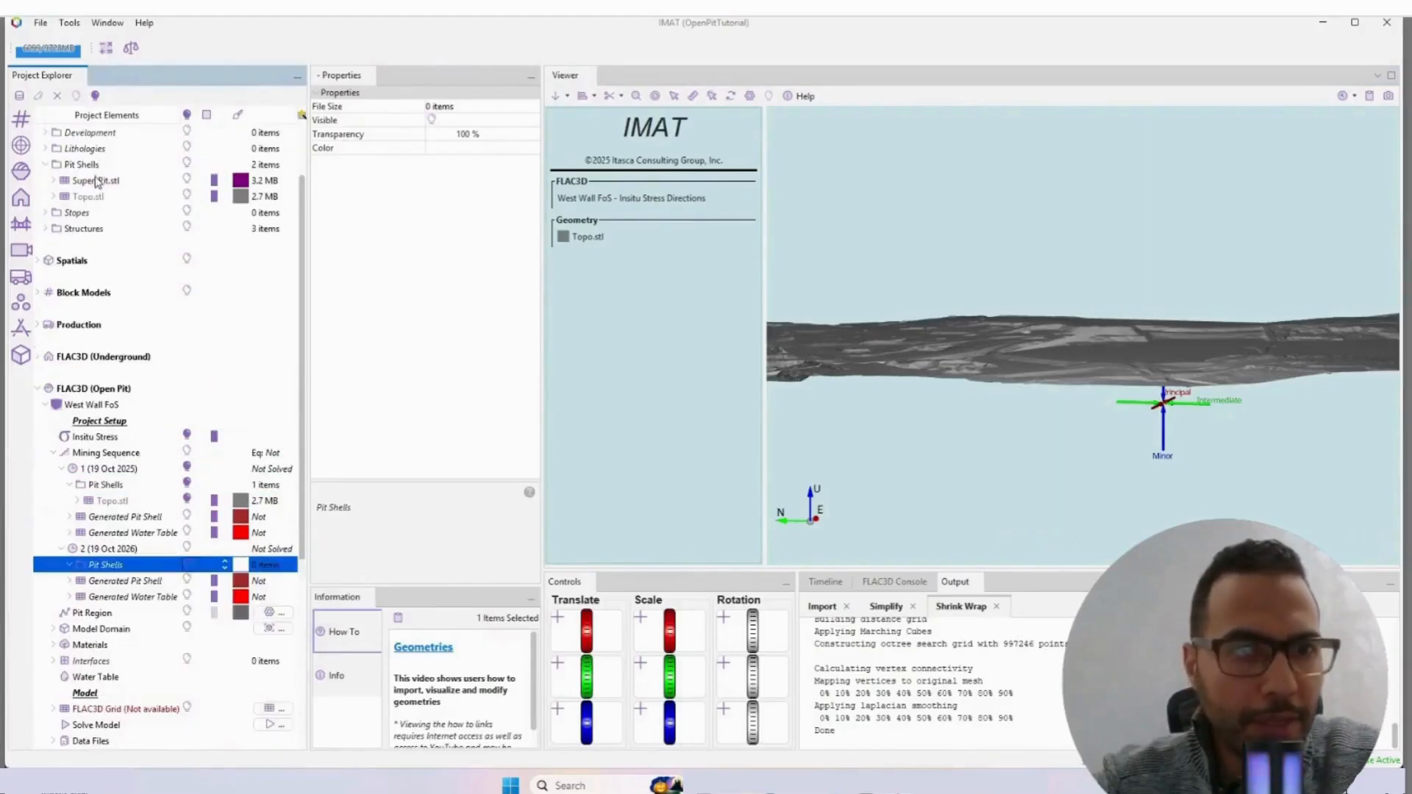
{"action": "right_click", "coordinate": [95, 181]}
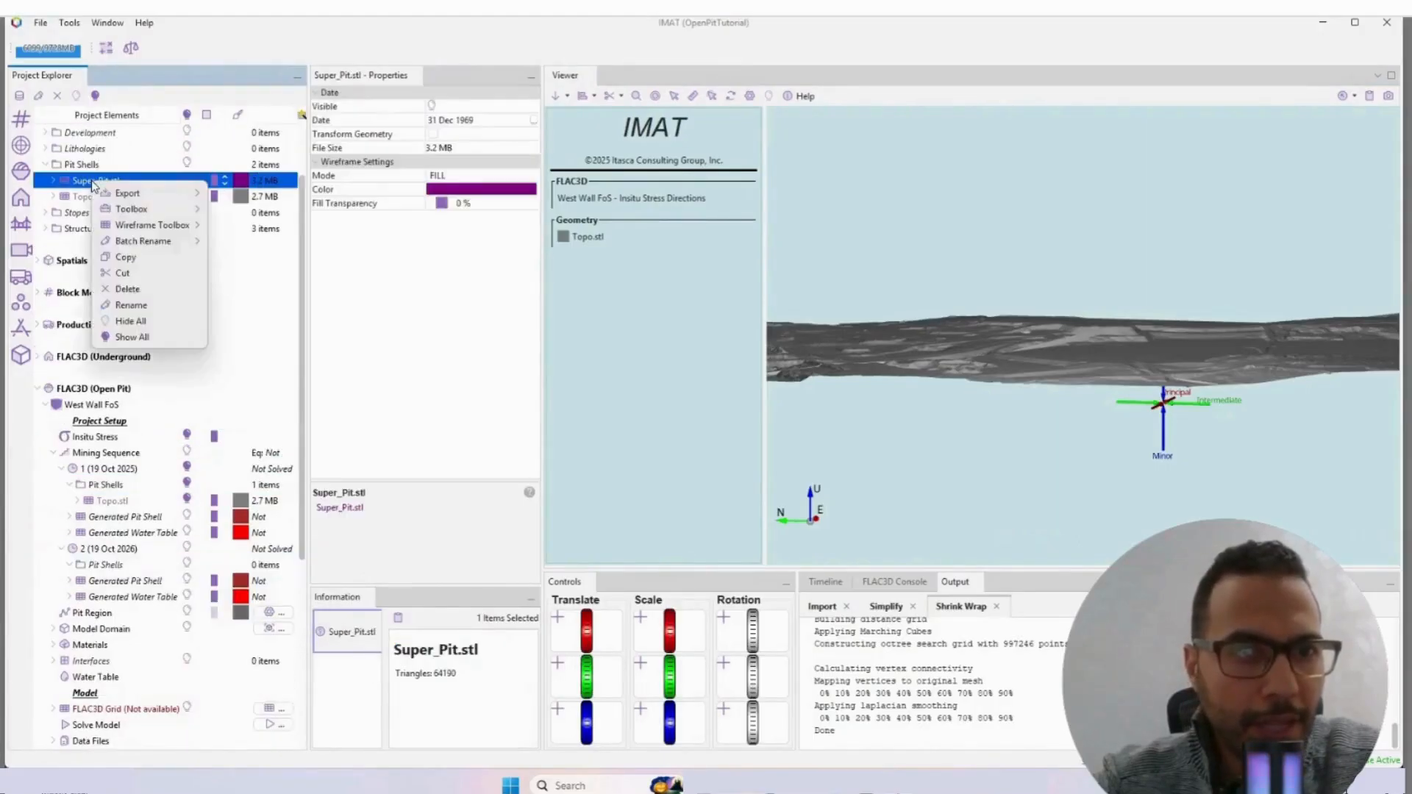
{"action": "left_click", "coordinate": [124, 256]}
{"action": "right_click", "coordinate": [108, 572]}
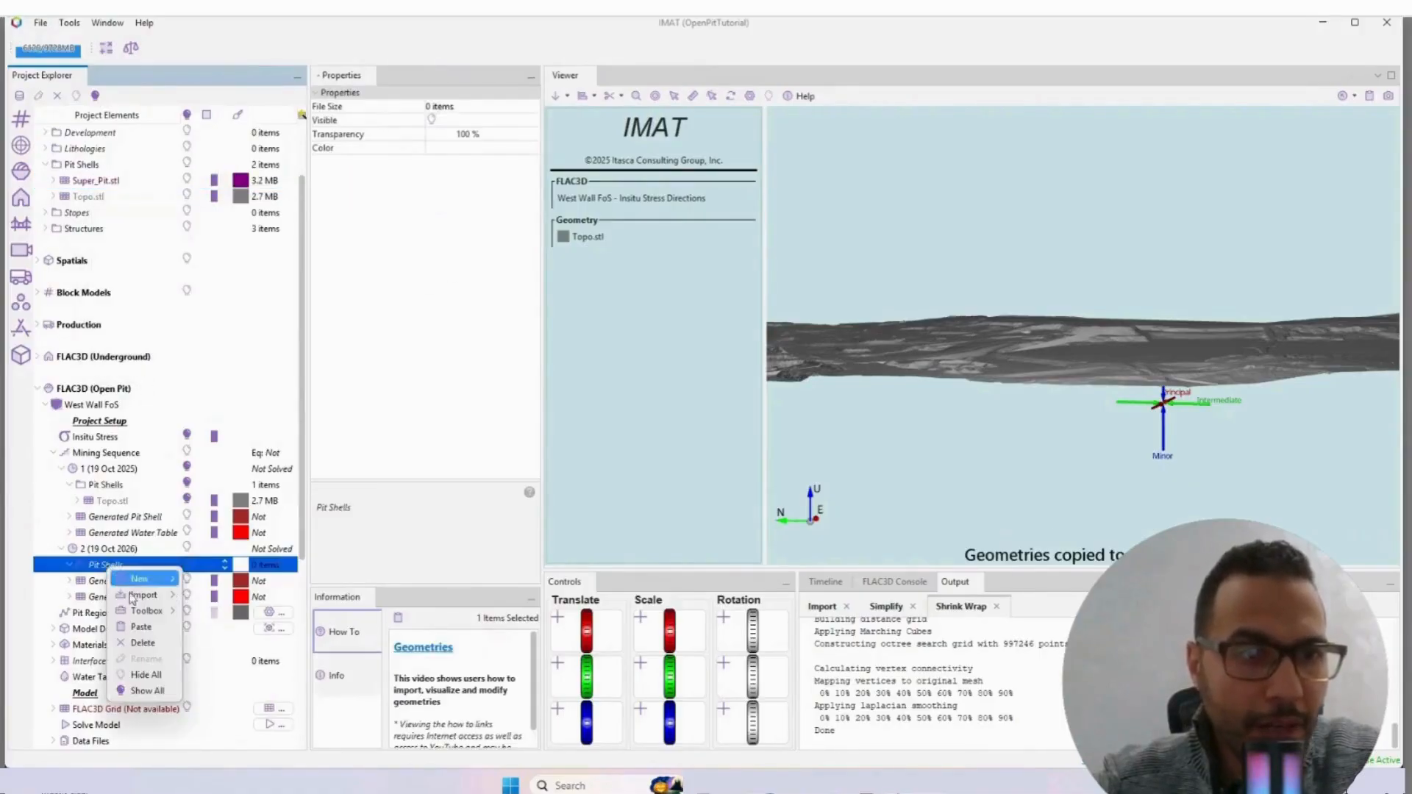
{"action": "left_click", "coordinate": [140, 625]}
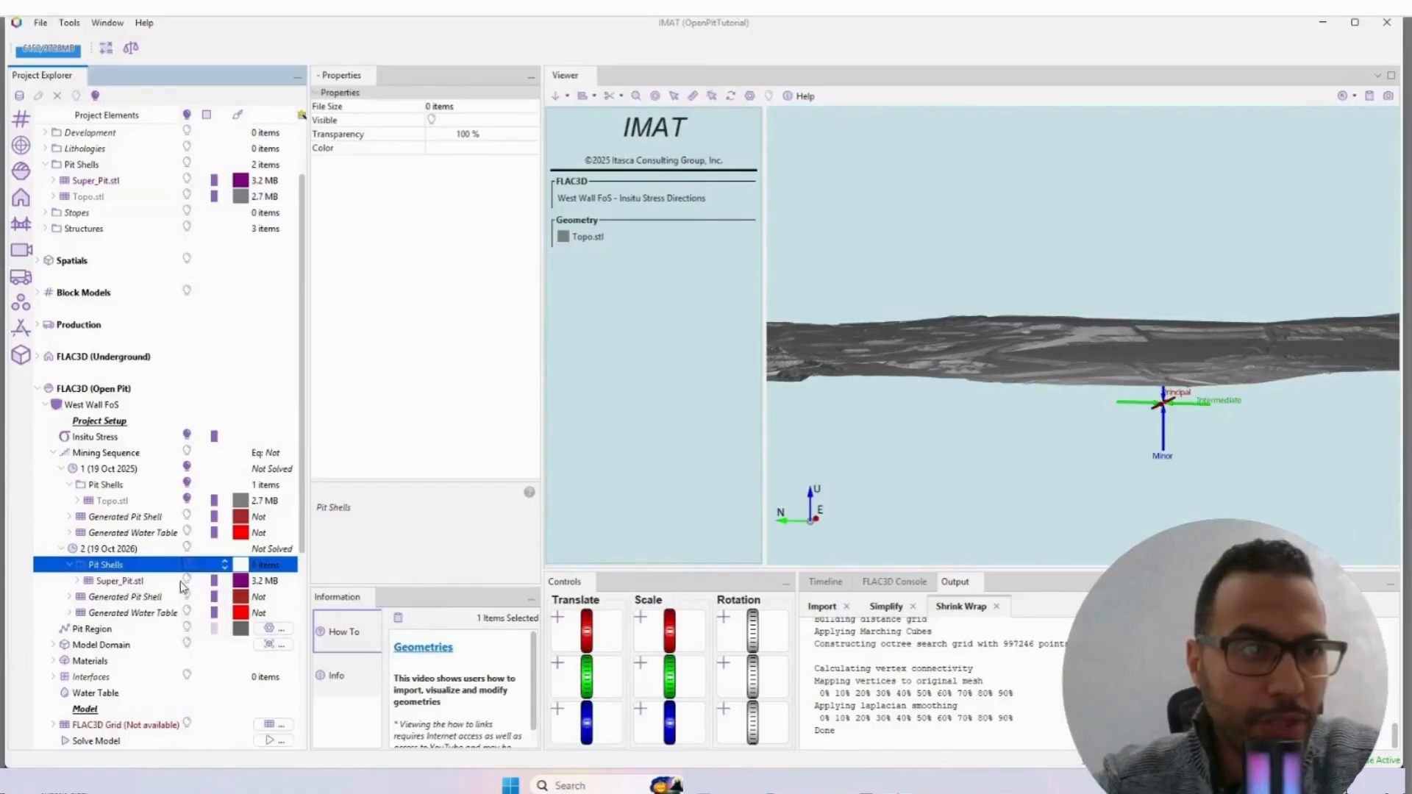
Step: Display mining step 2's pit shell with step 1's Pit Shells hidden, and view the pit in plan
{"action": "left_click", "coordinate": [187, 550]}
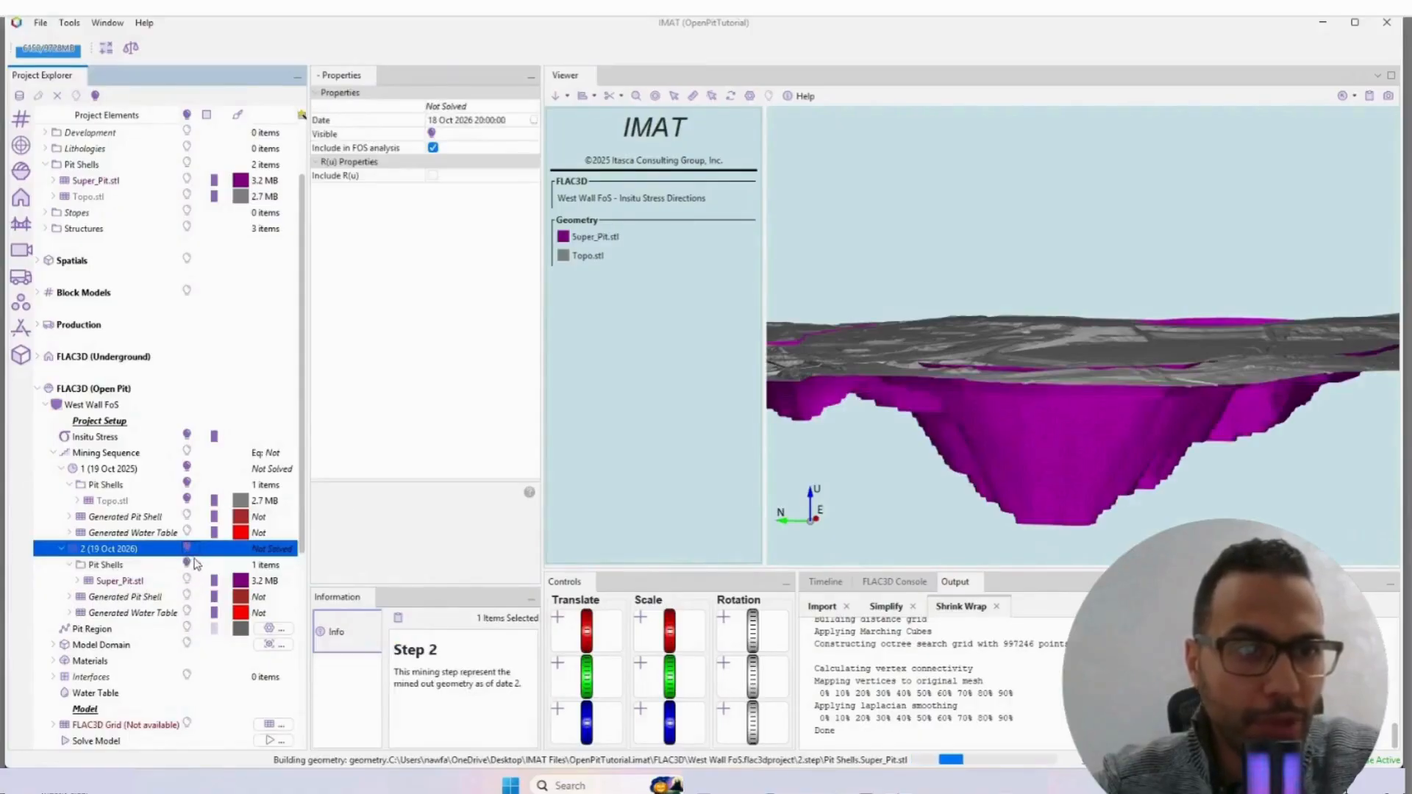
{"action": "right_click_drag", "start_coordinate": [1046, 432], "coordinate": [1053, 445]}
{"action": "scroll", "coordinate": [129, 522], "scroll_direction": "down", "scroll_amount": 3}
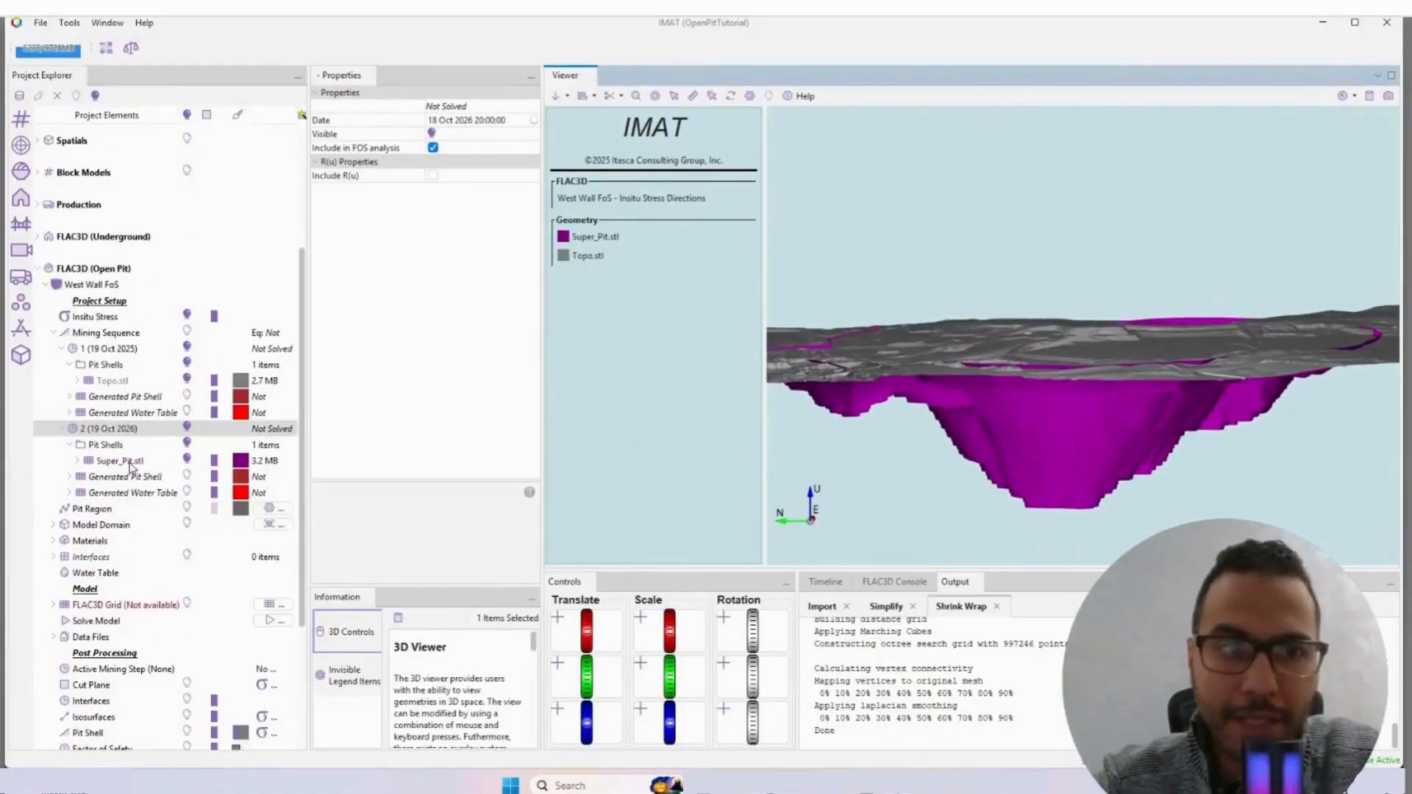
{"action": "scroll", "coordinate": [110, 480], "scroll_direction": "down", "scroll_amount": 2}
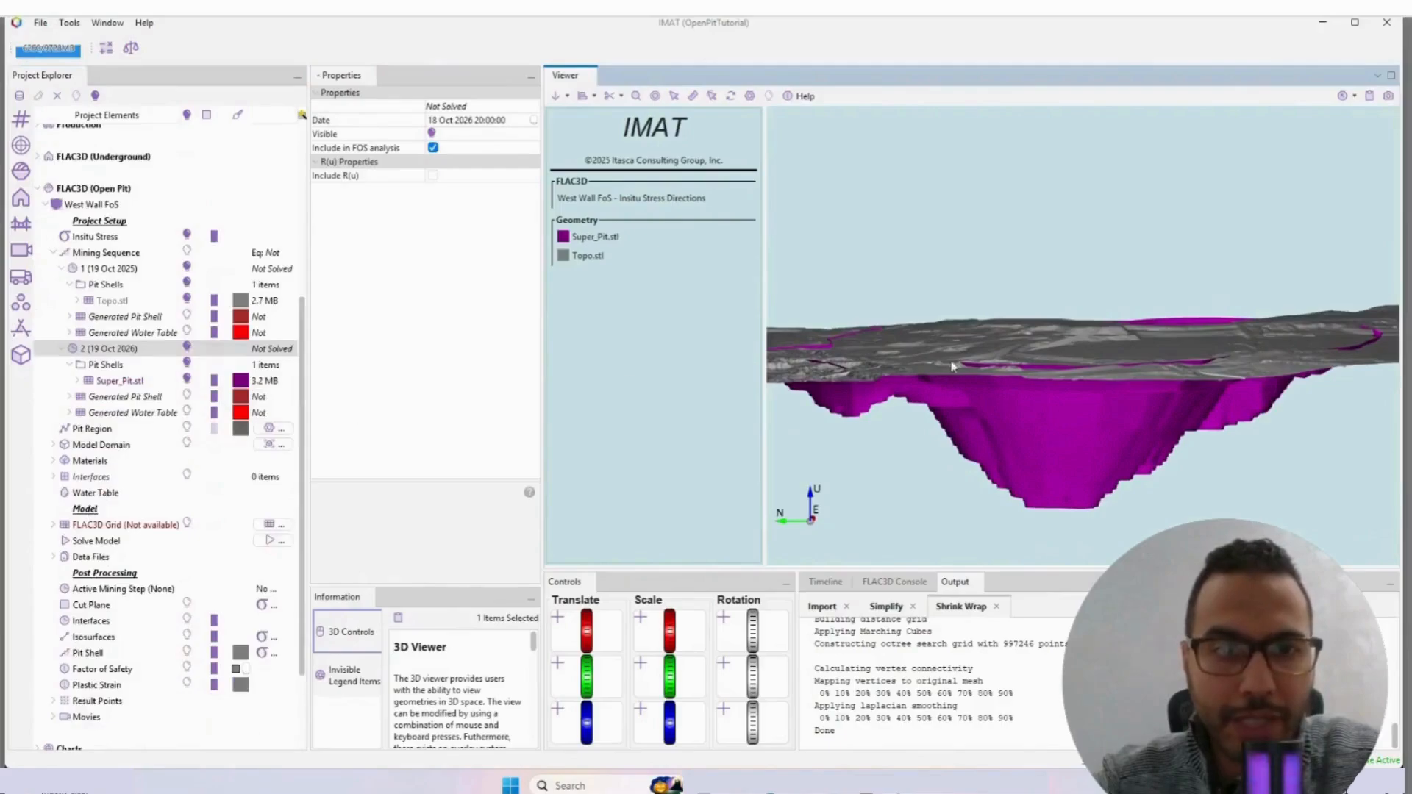
{"action": "right_click_drag", "start_coordinate": [950, 363], "coordinate": [948, 406]}
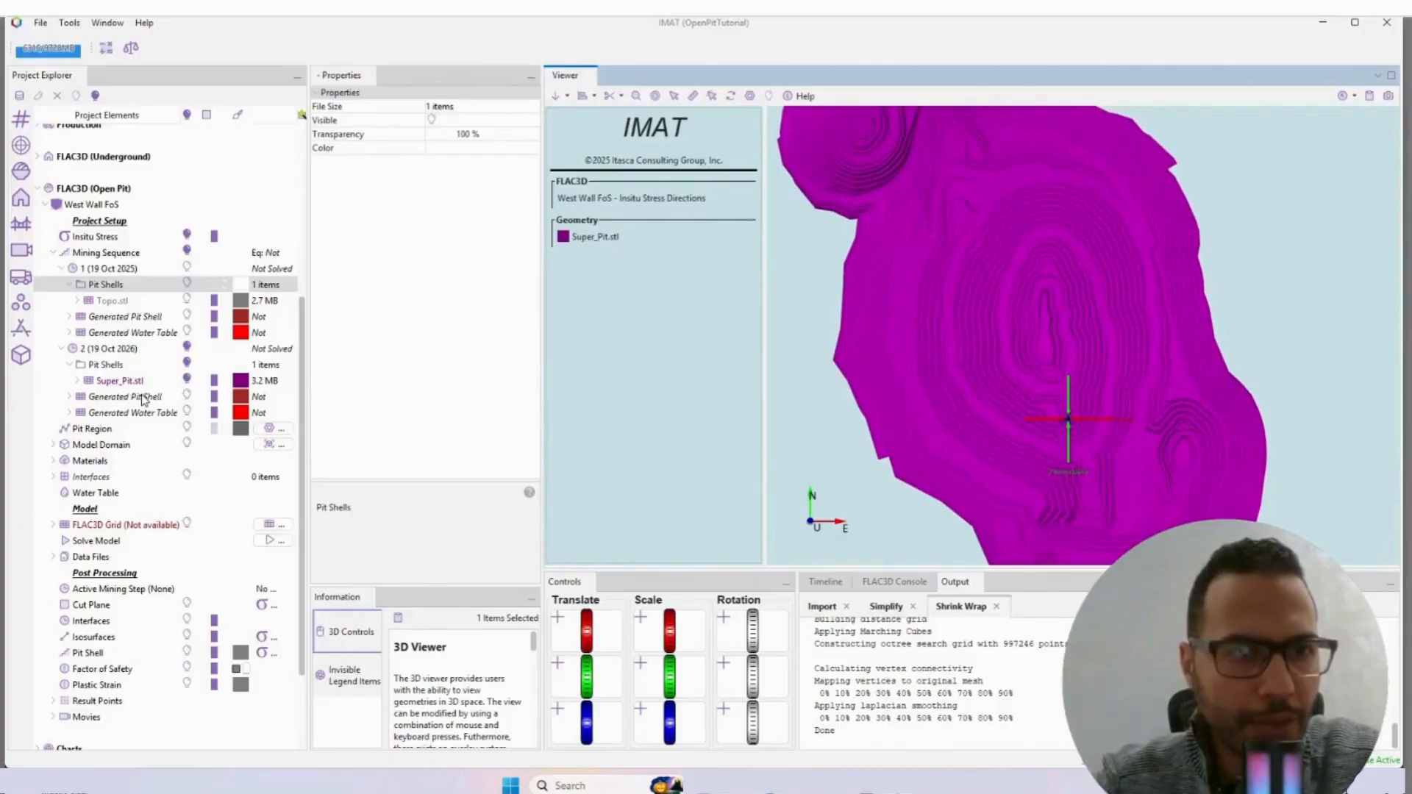
Step: Open the Pit Region's polygon boundary for editing in the viewer
{"action": "right_click", "coordinate": [92, 432]}
{"action": "left_click", "coordinate": [91, 432]}
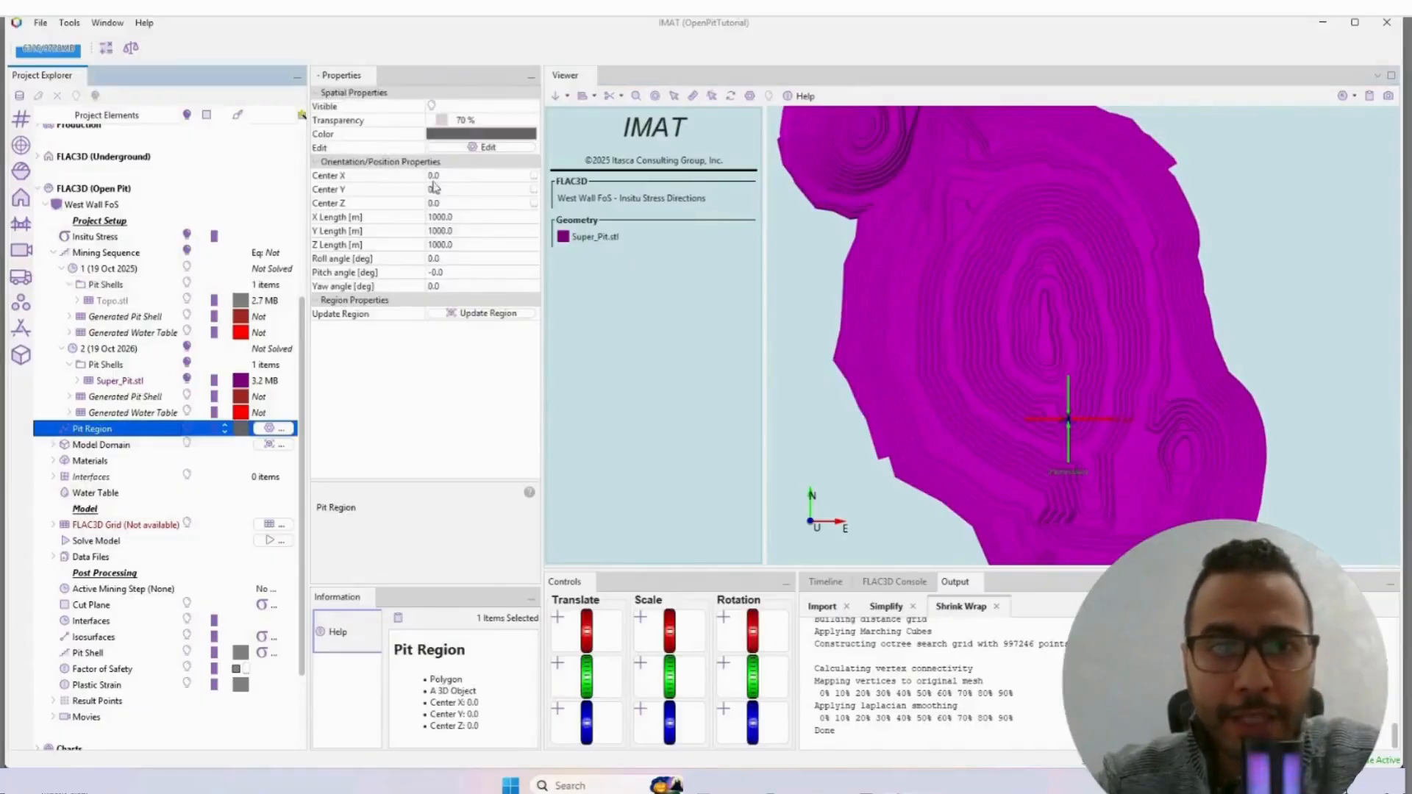
{"action": "left_click", "coordinate": [477, 150]}
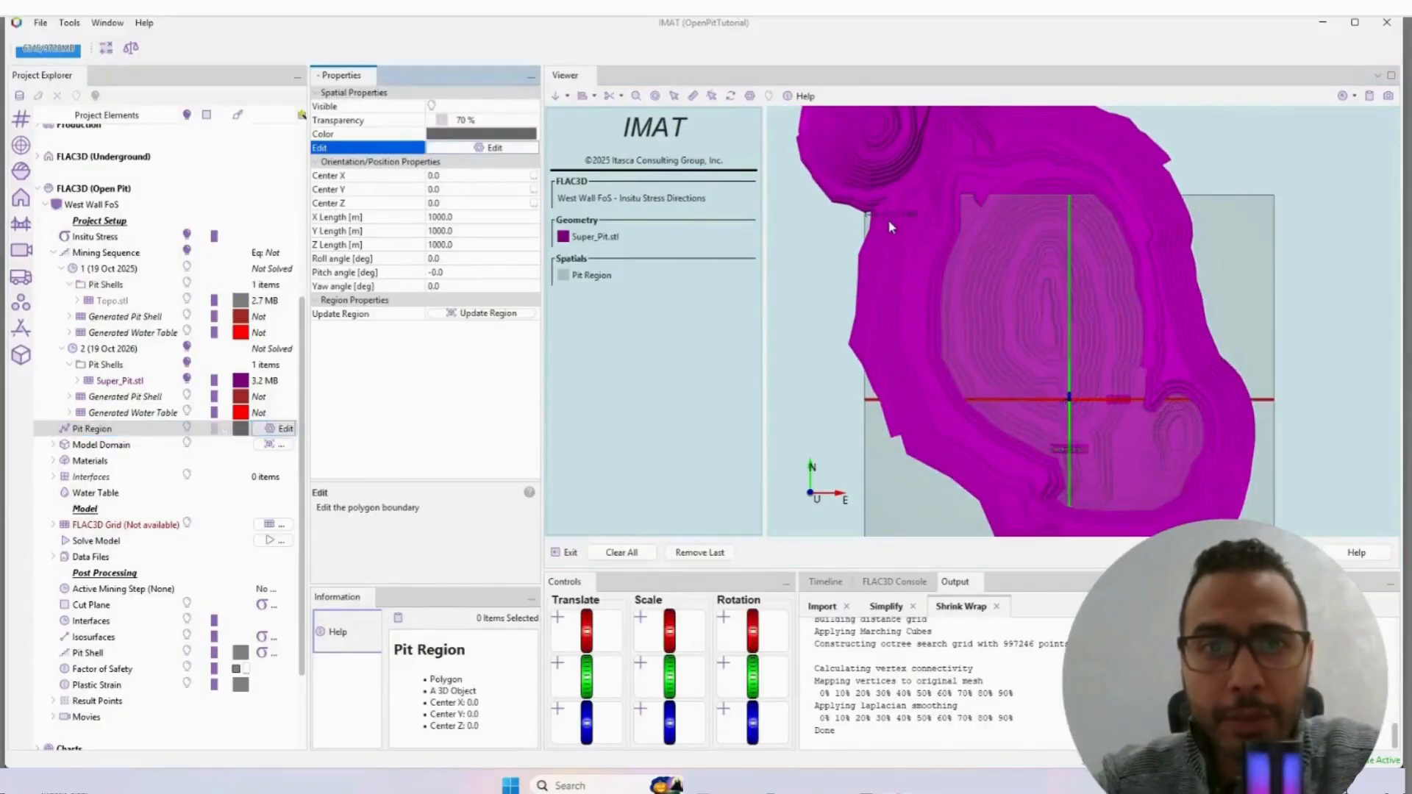
{"action": "left_click", "coordinate": [865, 215]}
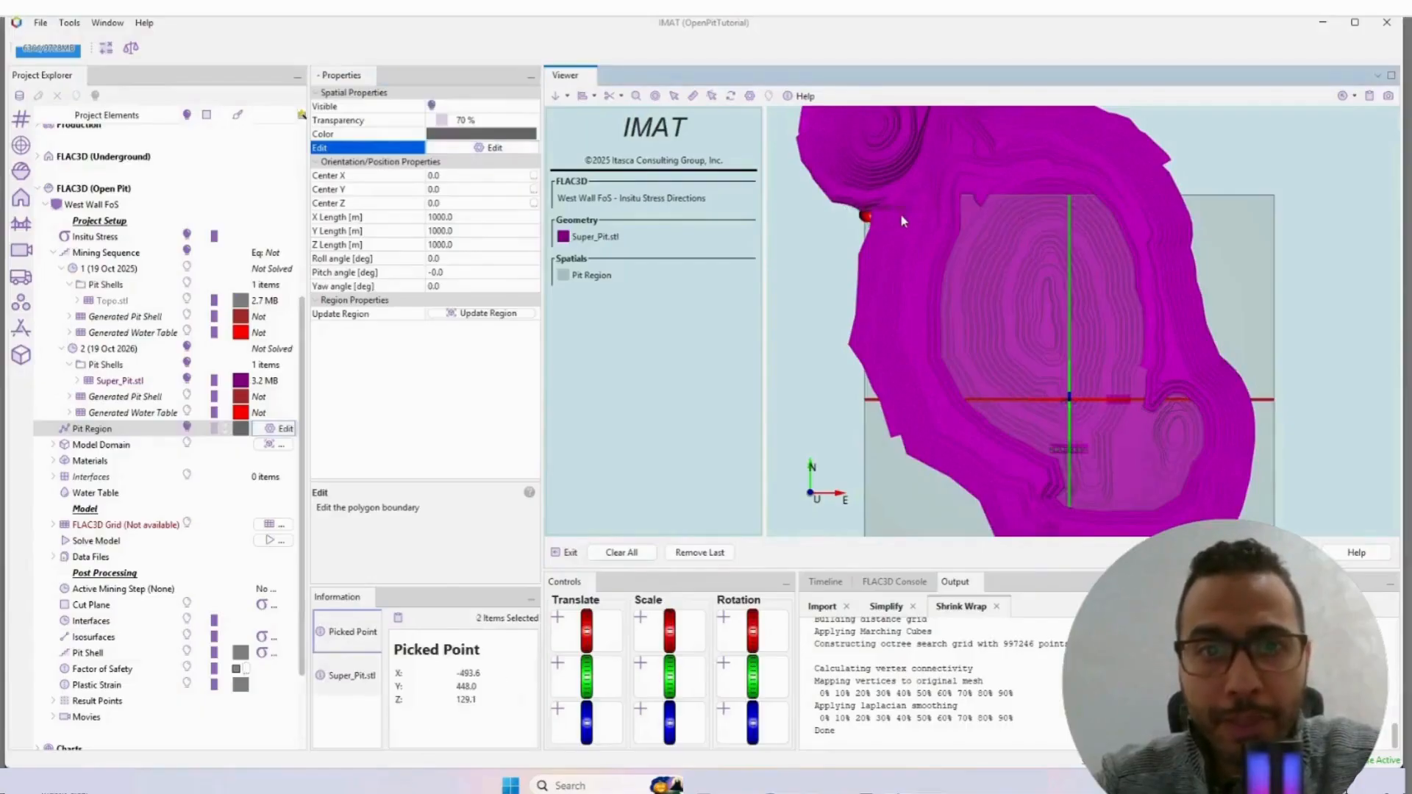
{"action": "left_click", "coordinate": [983, 230]}
{"action": "left_click", "coordinate": [1016, 271]}
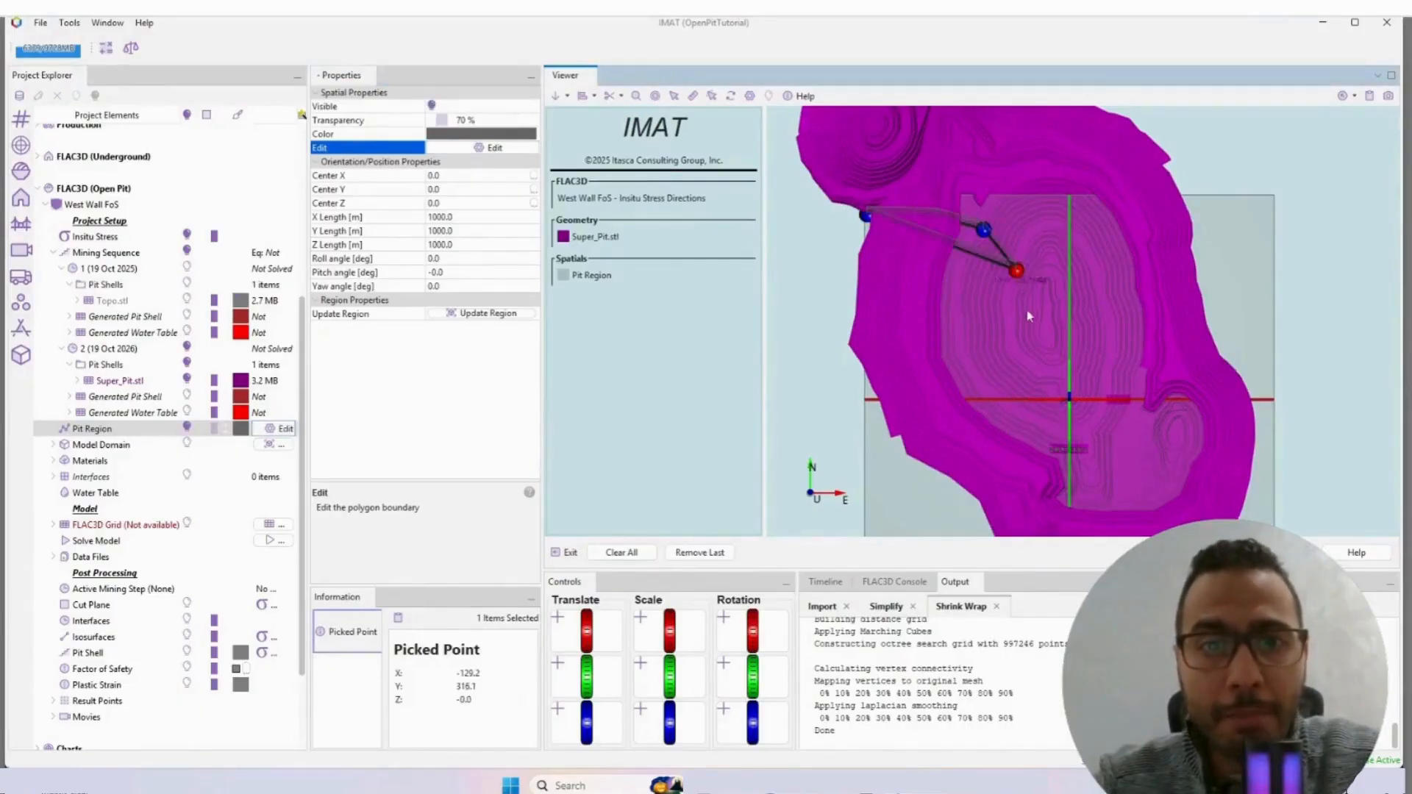
{"action": "left_click", "coordinate": [1035, 337]}
{"action": "left_click", "coordinate": [1044, 402]}
{"action": "left_click", "coordinate": [1050, 433]}
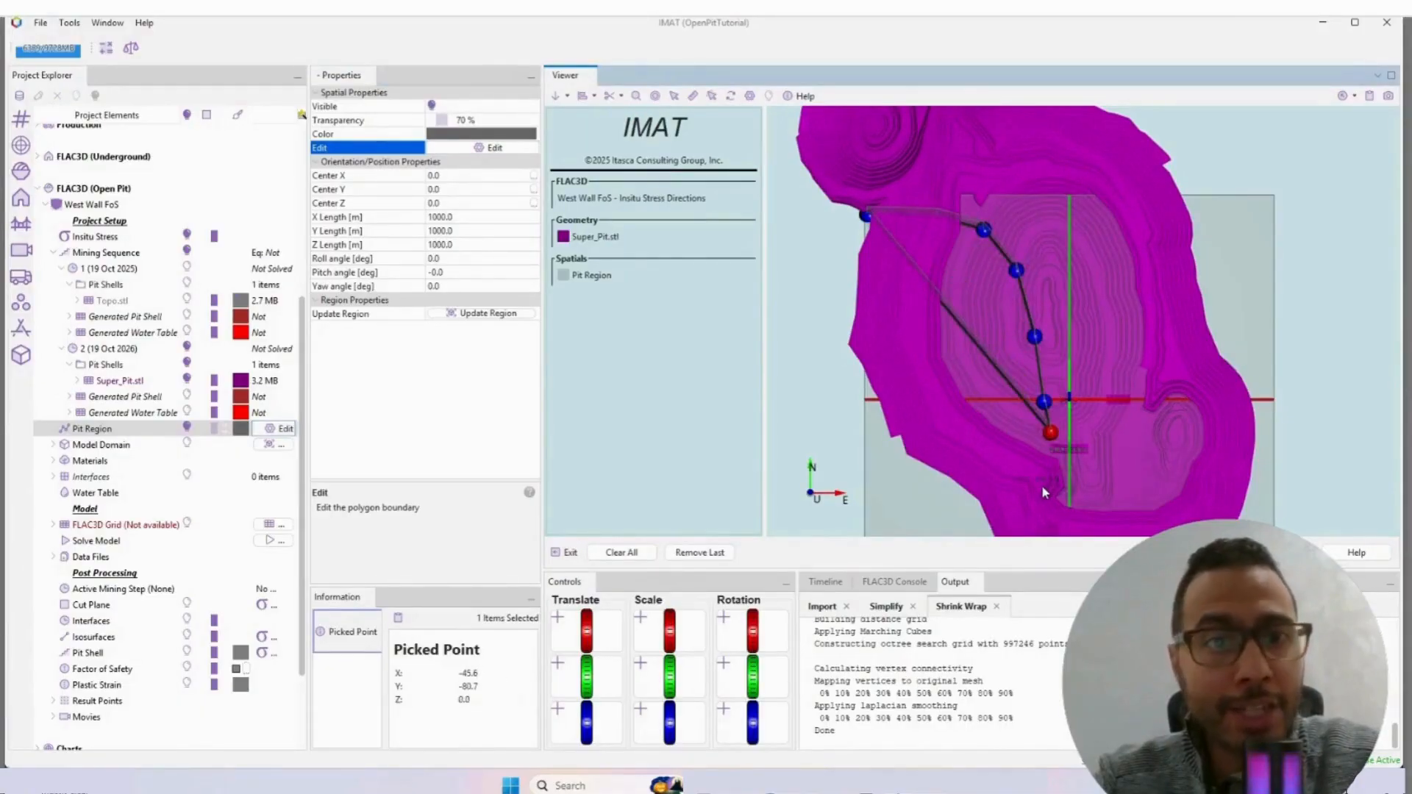
{"action": "left_click", "coordinate": [925, 518]}
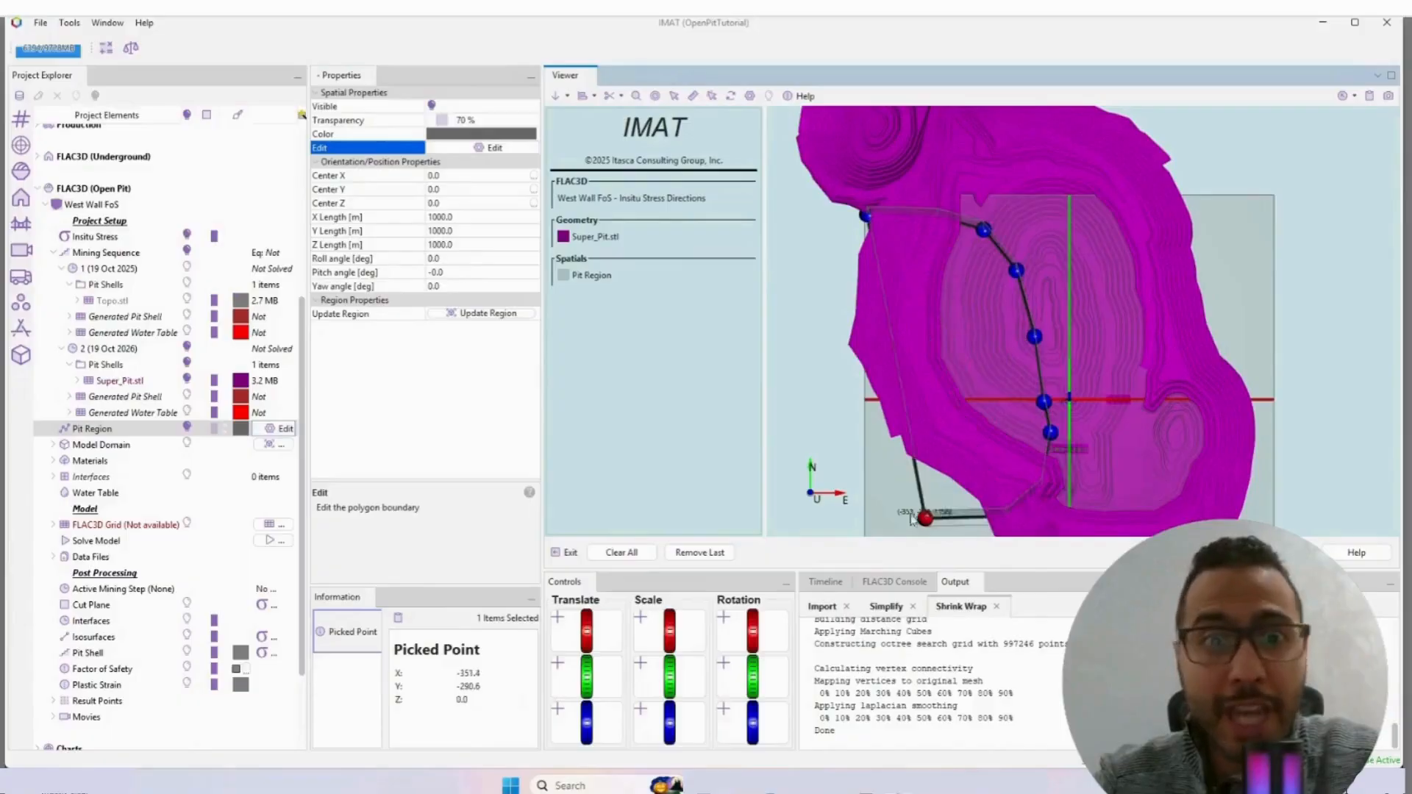
{"action": "left_click", "coordinate": [871, 460]}
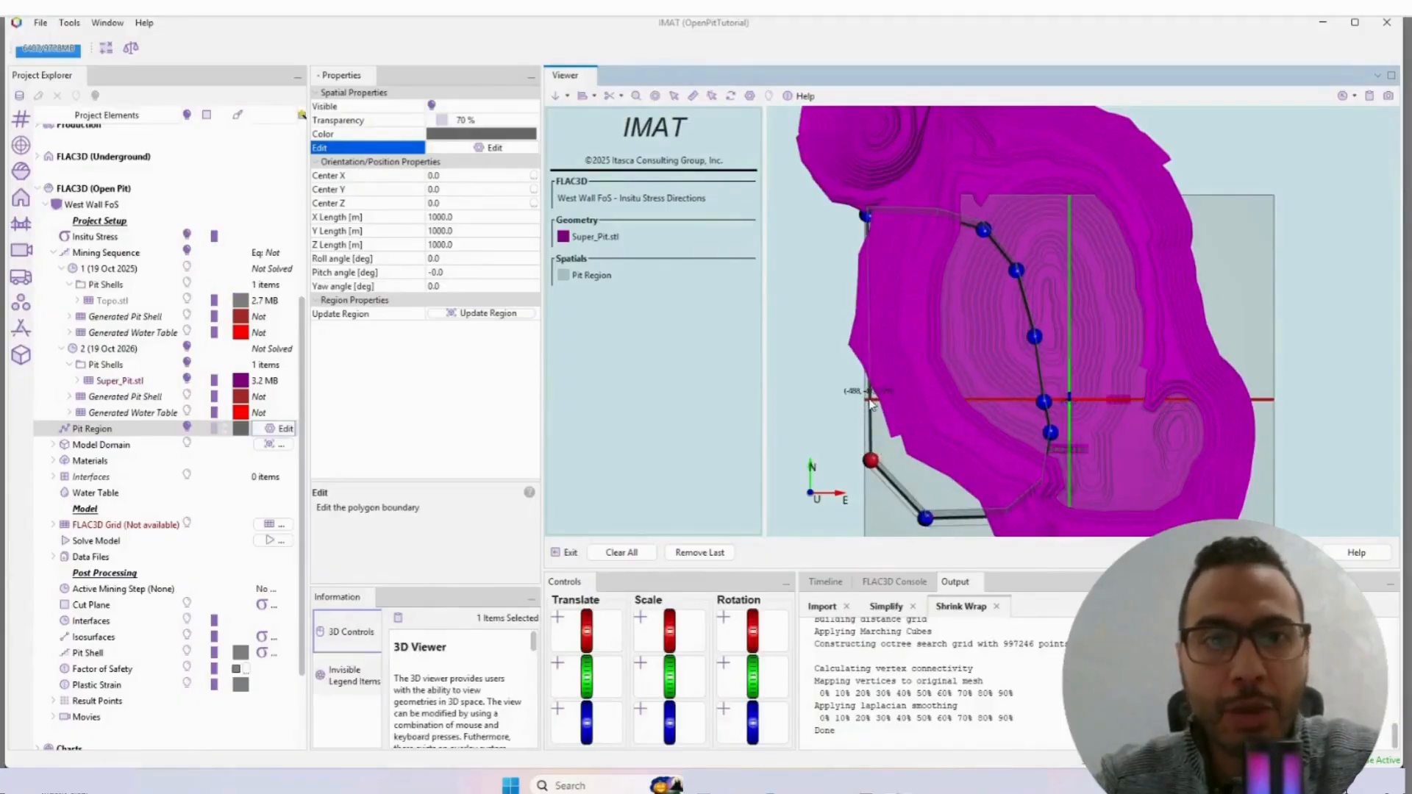
{"action": "left_click", "coordinate": [869, 397]}
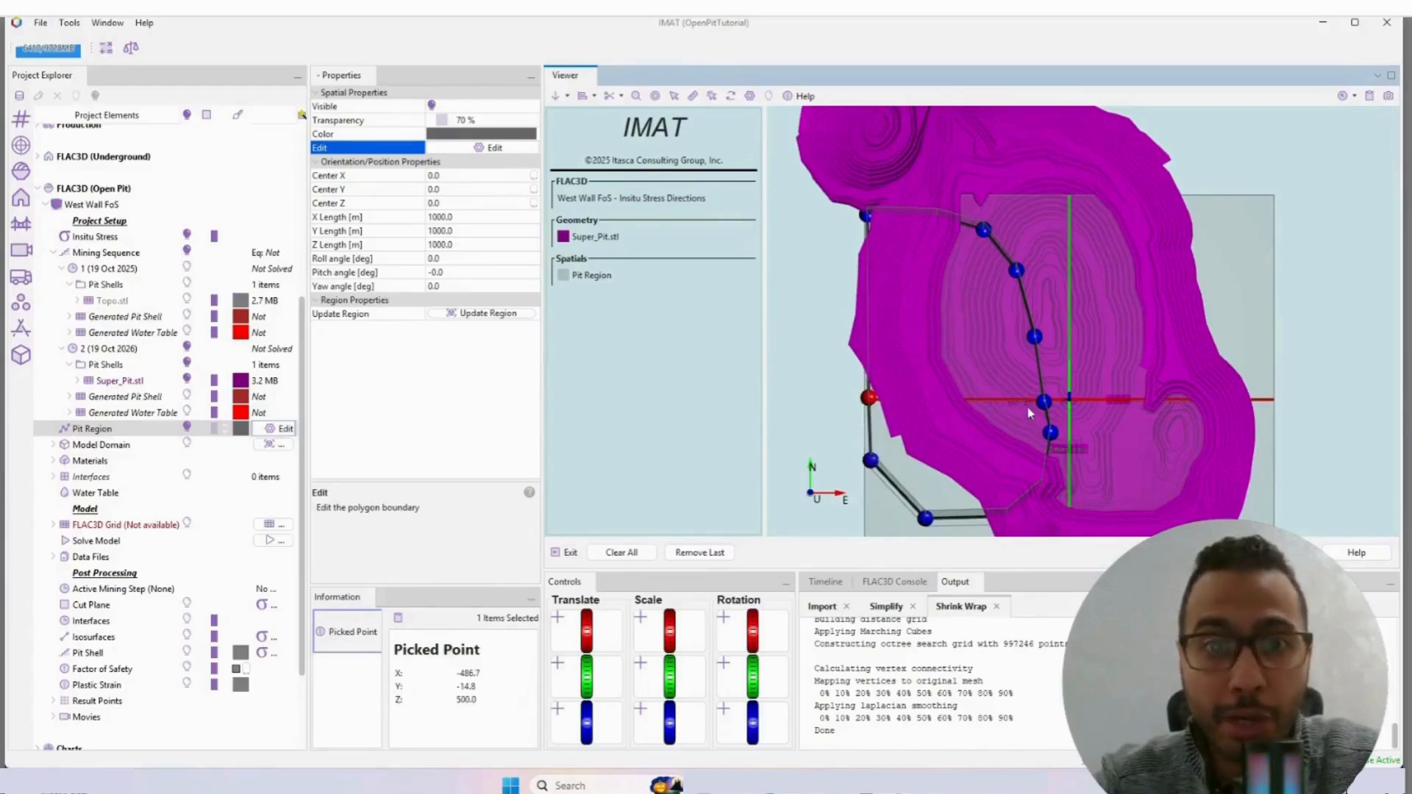
{"action": "left_click_drag", "start_coordinate": [1028, 413], "coordinate": [1053, 380]}
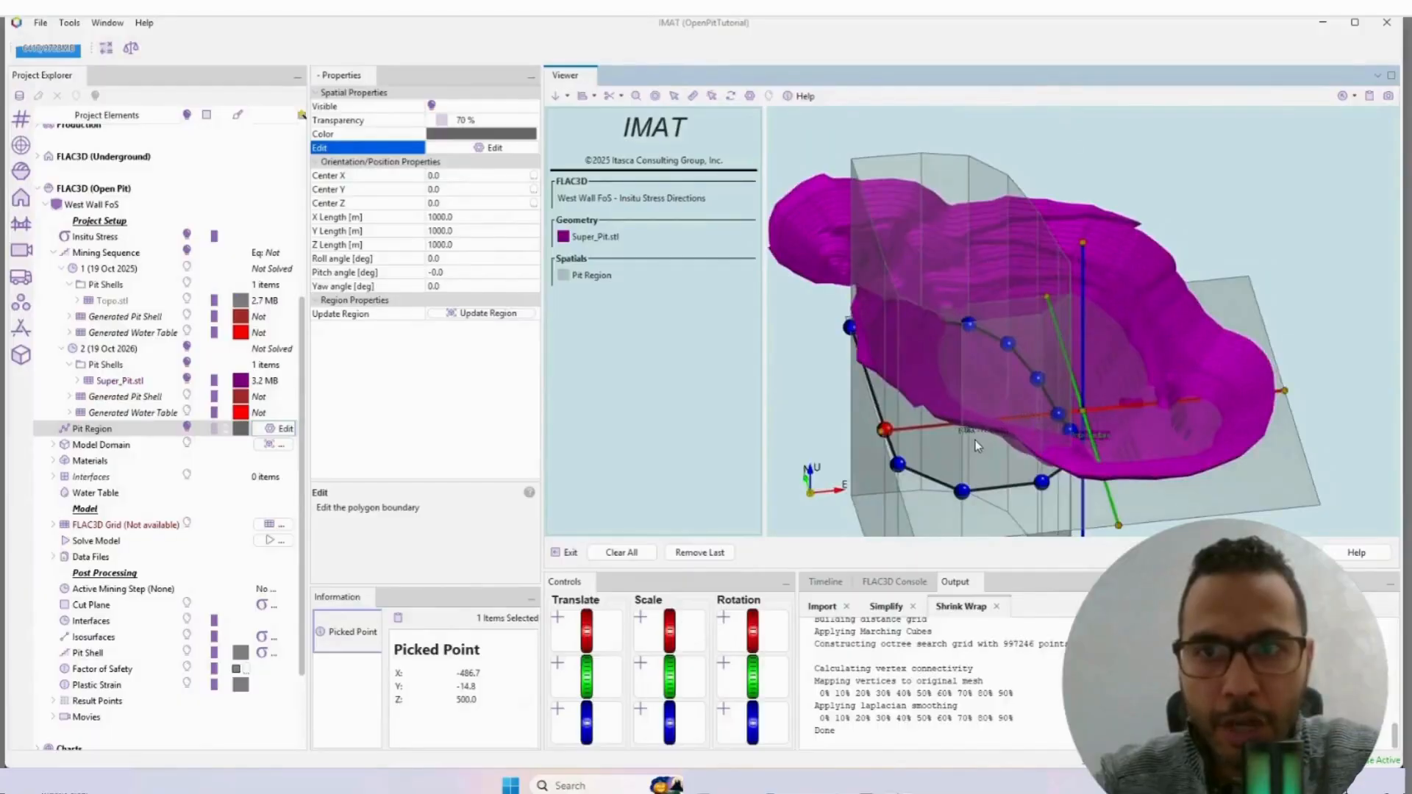
{"action": "left_click_drag", "start_coordinate": [882, 434], "coordinate": [975, 451]}
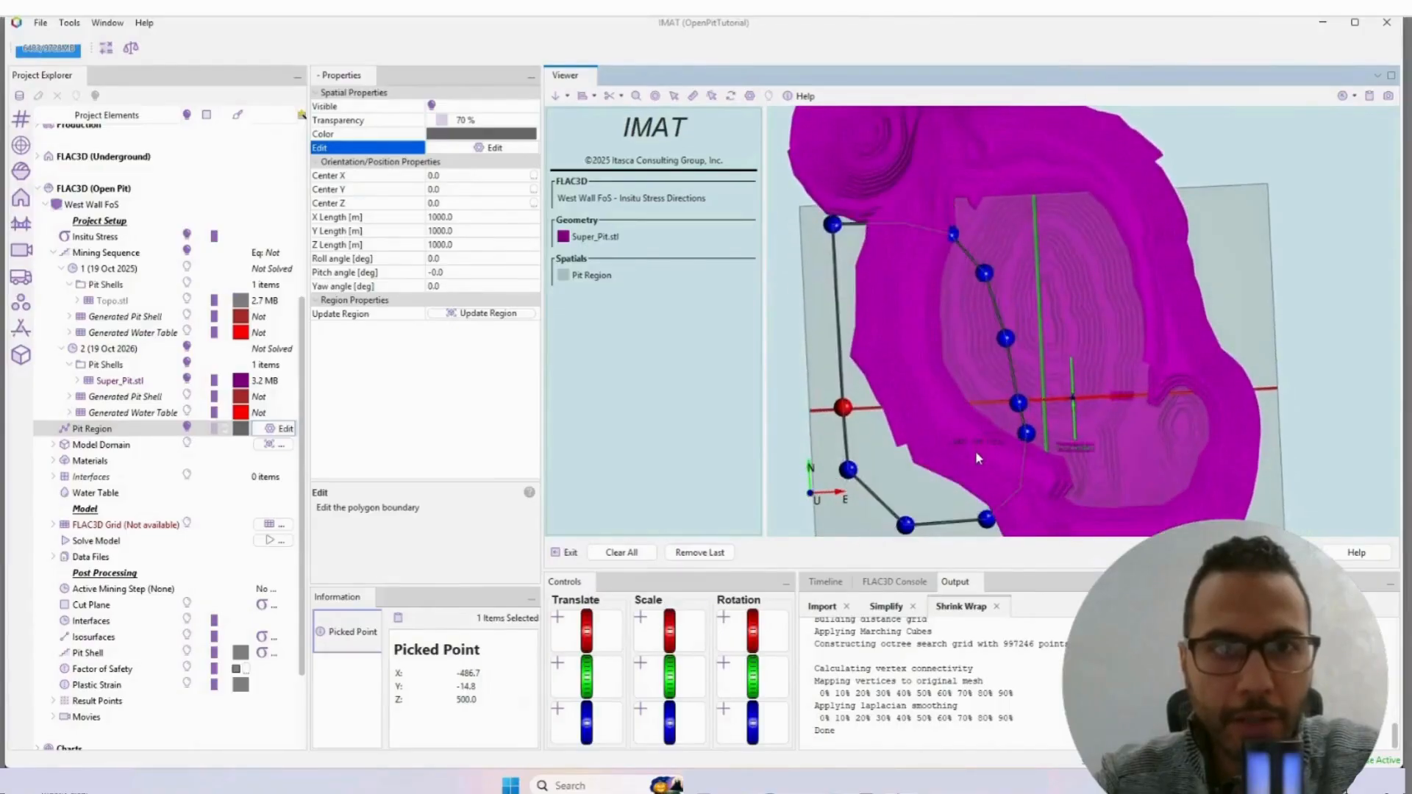
{"action": "left_click", "coordinate": [623, 553]}
Step: Outline the Pit Region as an eleven-point polygon enclosing the west wall, running through the middle of the pit and outside its western edge
{"action": "left_click_drag", "start_coordinate": [954, 360], "coordinate": [983, 366]}
{"action": "scroll", "coordinate": [972, 367], "scroll_direction": "down", "scroll_amount": 1}
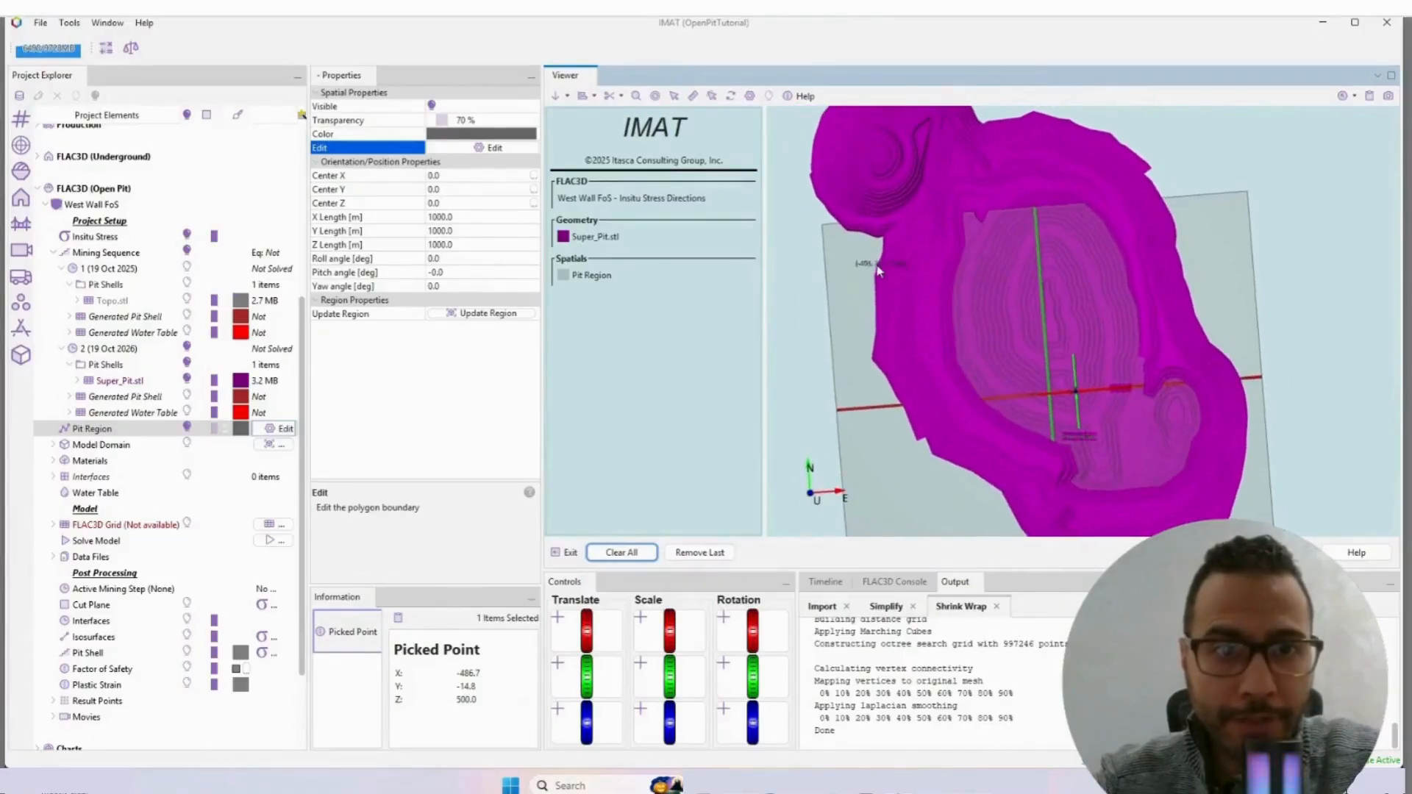
{"action": "left_click", "coordinate": [828, 238]}
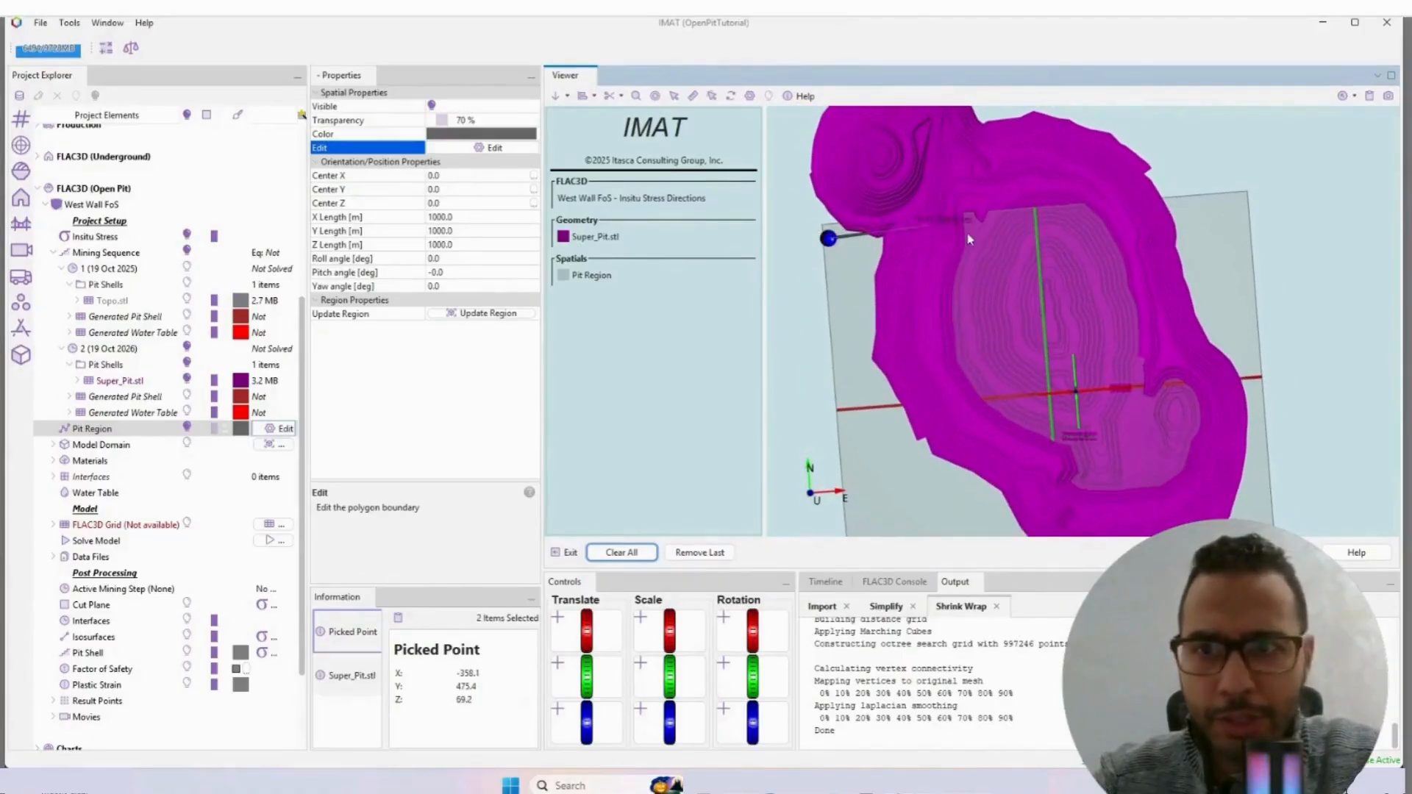
{"action": "left_click", "coordinate": [986, 245]}
{"action": "left_click", "coordinate": [1028, 281]}
{"action": "left_click", "coordinate": [1045, 329]}
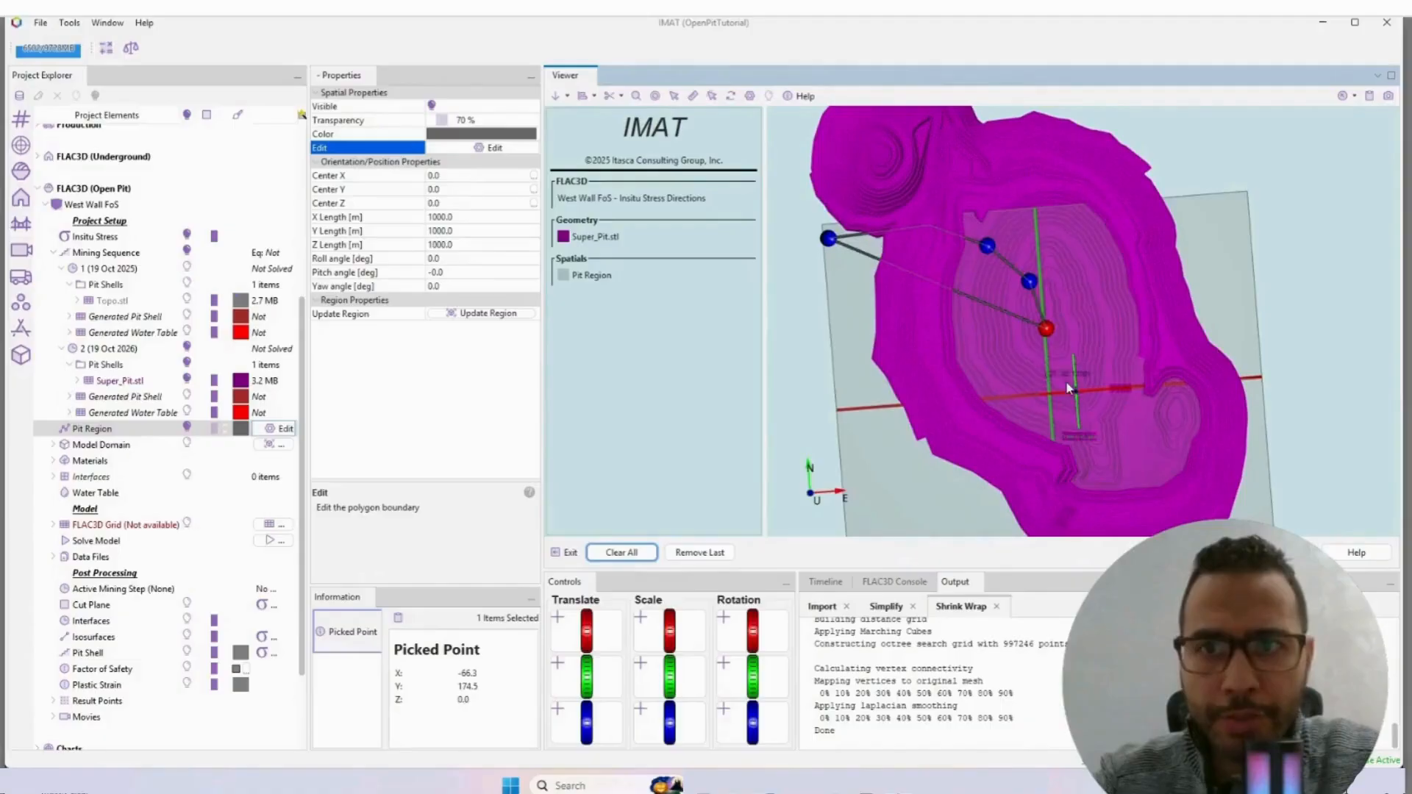
{"action": "left_click", "coordinate": [1066, 380]}
{"action": "left_click", "coordinate": [1076, 436]}
{"action": "left_click", "coordinate": [1011, 515]}
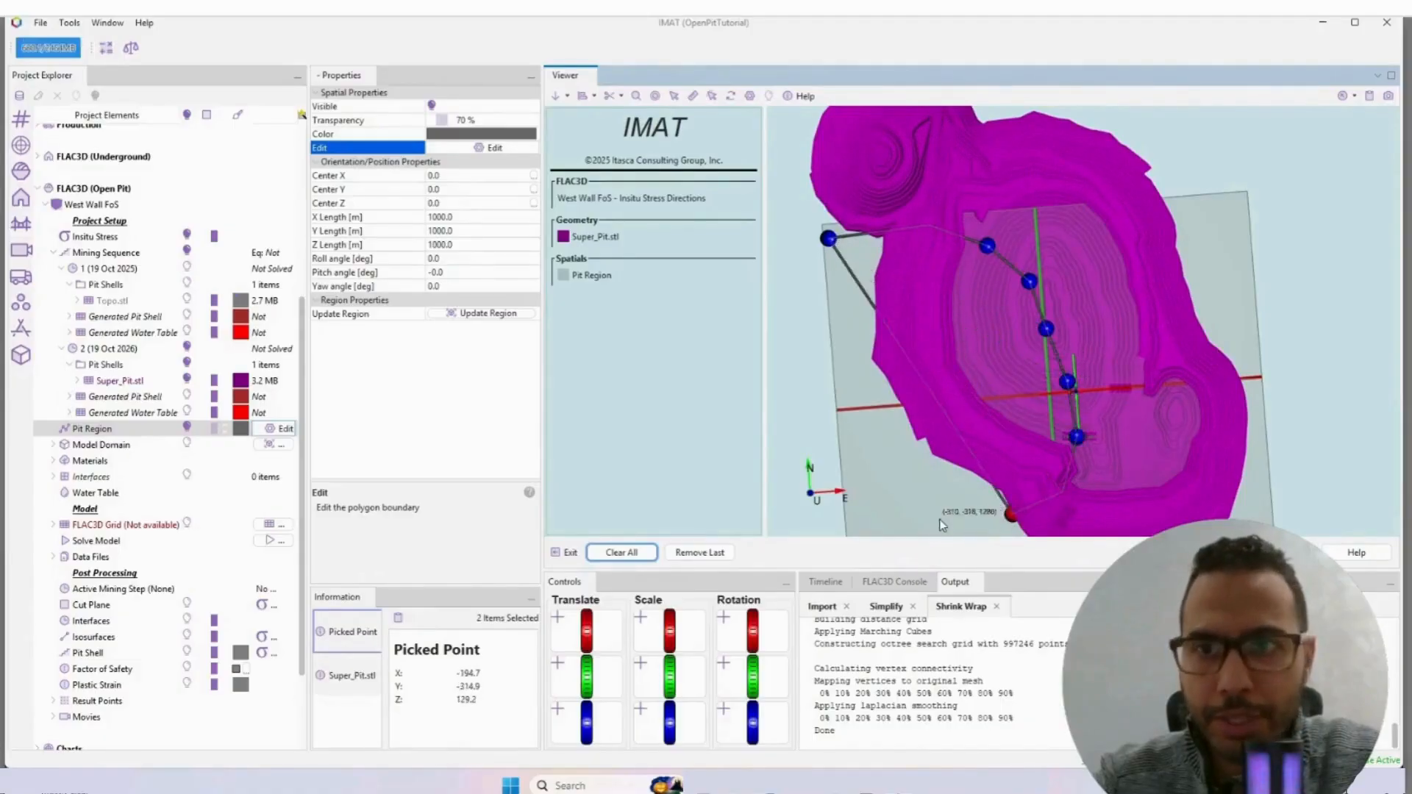
{"action": "left_click", "coordinate": [929, 518]}
{"action": "left_click", "coordinate": [875, 473]}
{"action": "left_click", "coordinate": [841, 361]}
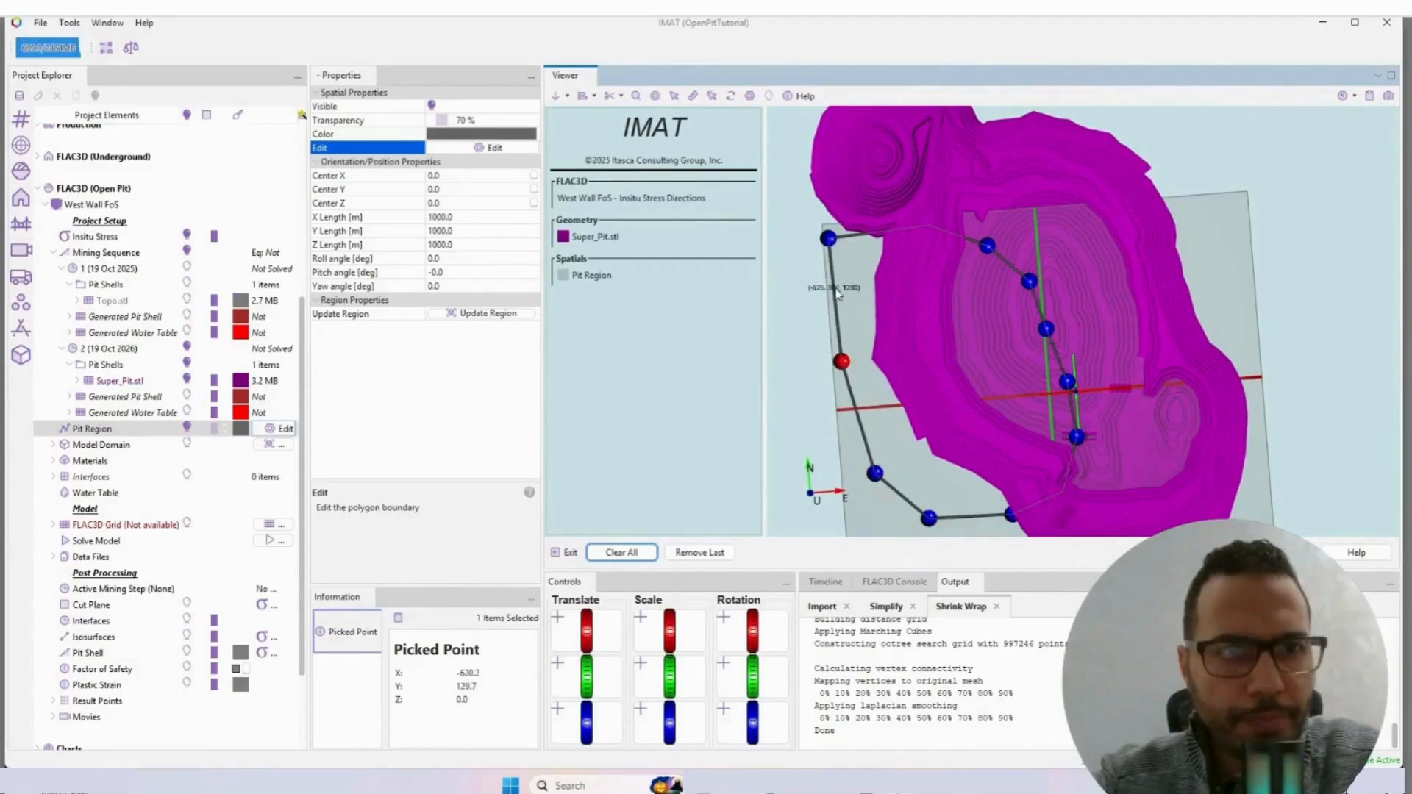
{"action": "left_click", "coordinate": [835, 287]}
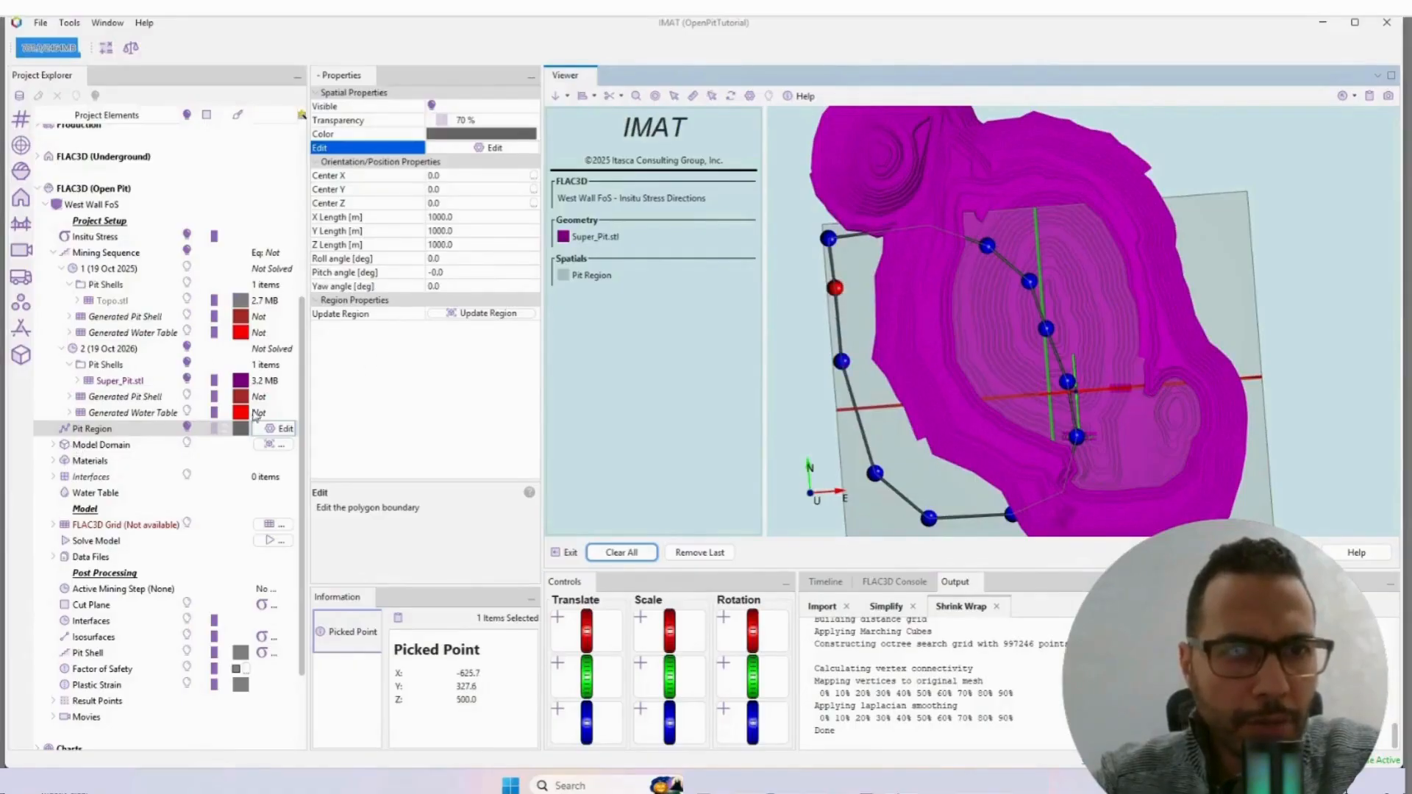
Step: Display the Model Domain box in the viewer and hide the Pit Region
{"action": "left_click", "coordinate": [54, 444]}
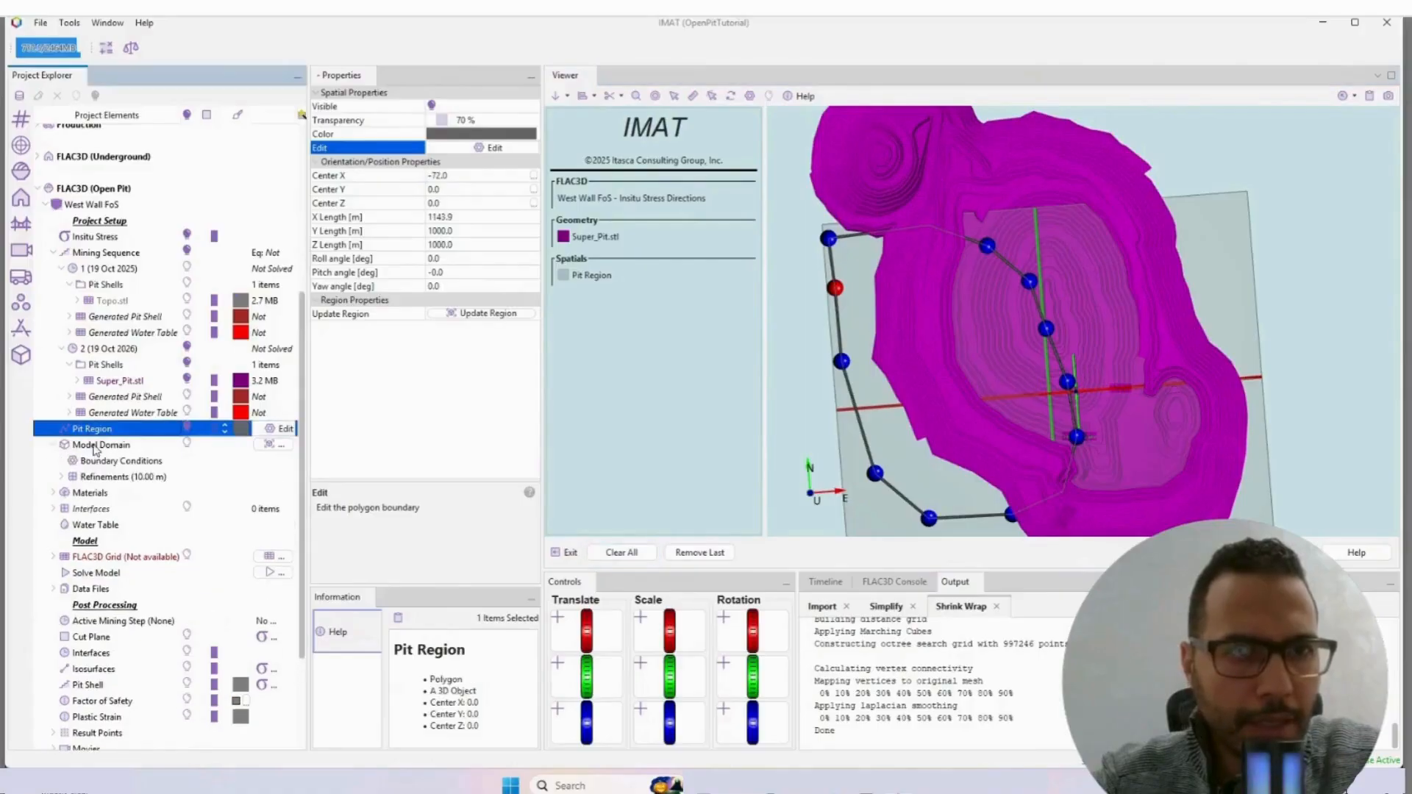
{"action": "left_click", "coordinate": [101, 446]}
{"action": "left_click", "coordinate": [121, 462]}
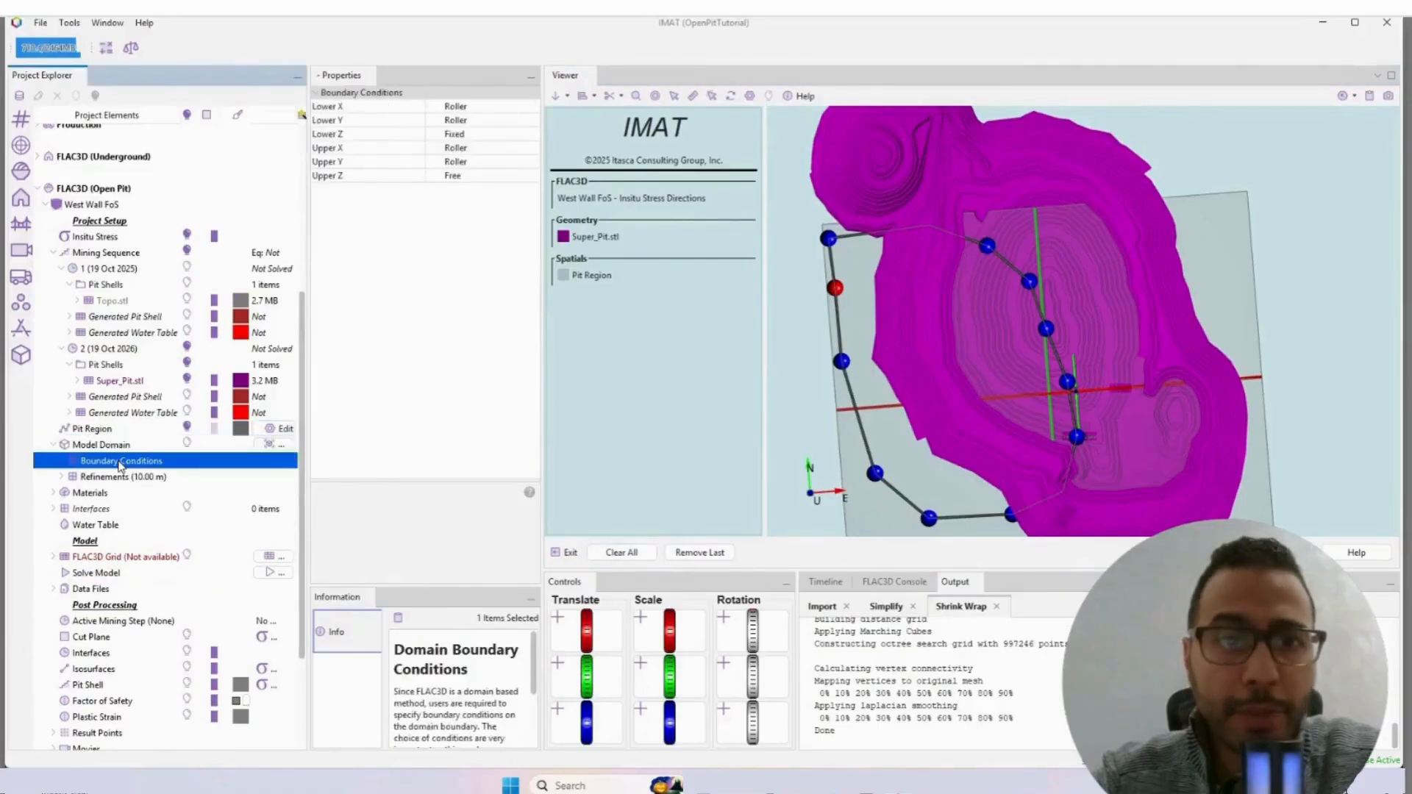
{"action": "scroll", "coordinate": [122, 439], "scroll_direction": "down", "scroll_amount": 2}
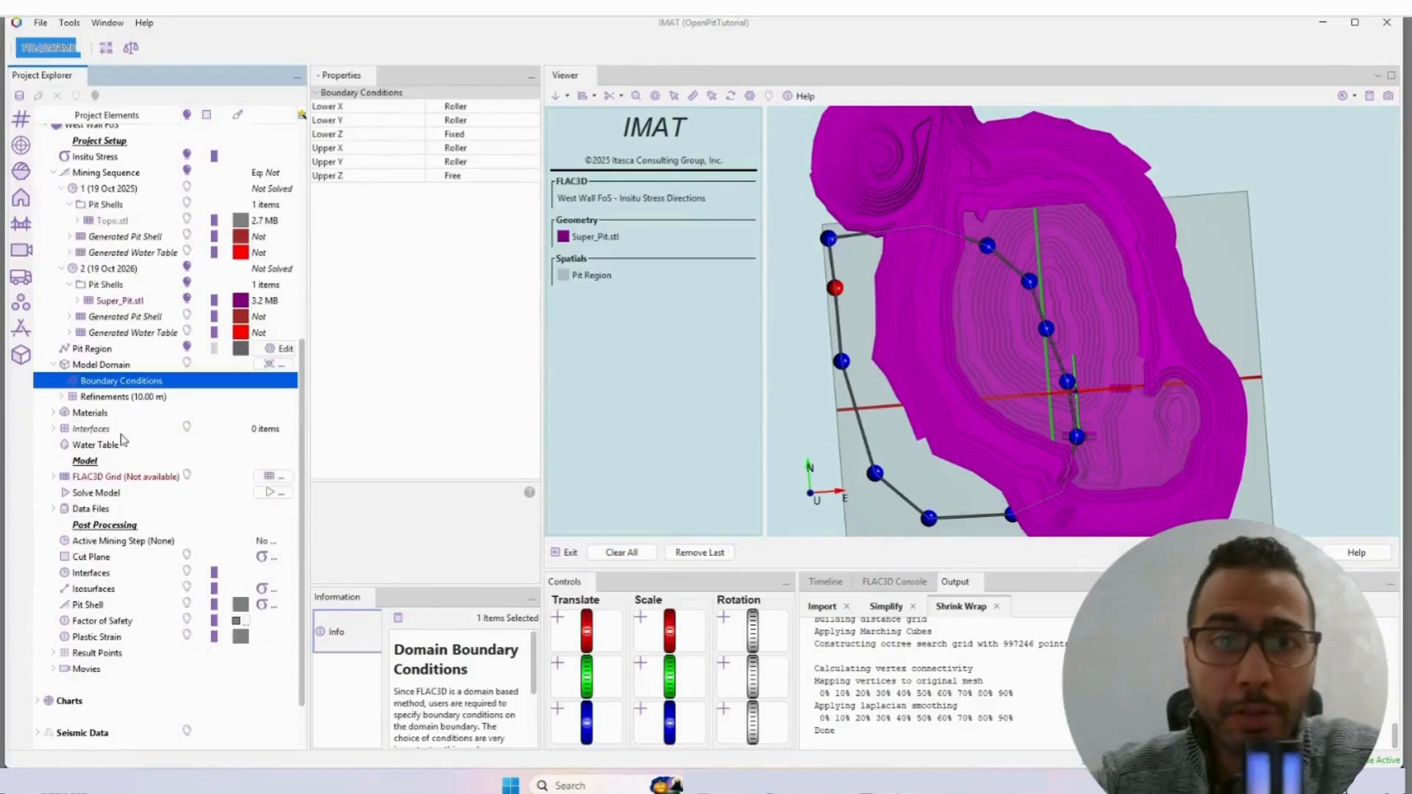
{"action": "left_click", "coordinate": [188, 364]}
{"action": "scroll", "coordinate": [970, 306], "scroll_direction": "down", "scroll_amount": 4}
{"action": "right_click_drag", "start_coordinate": [972, 305], "coordinate": [1154, 269]}
{"action": "left_click", "coordinate": [188, 348]}
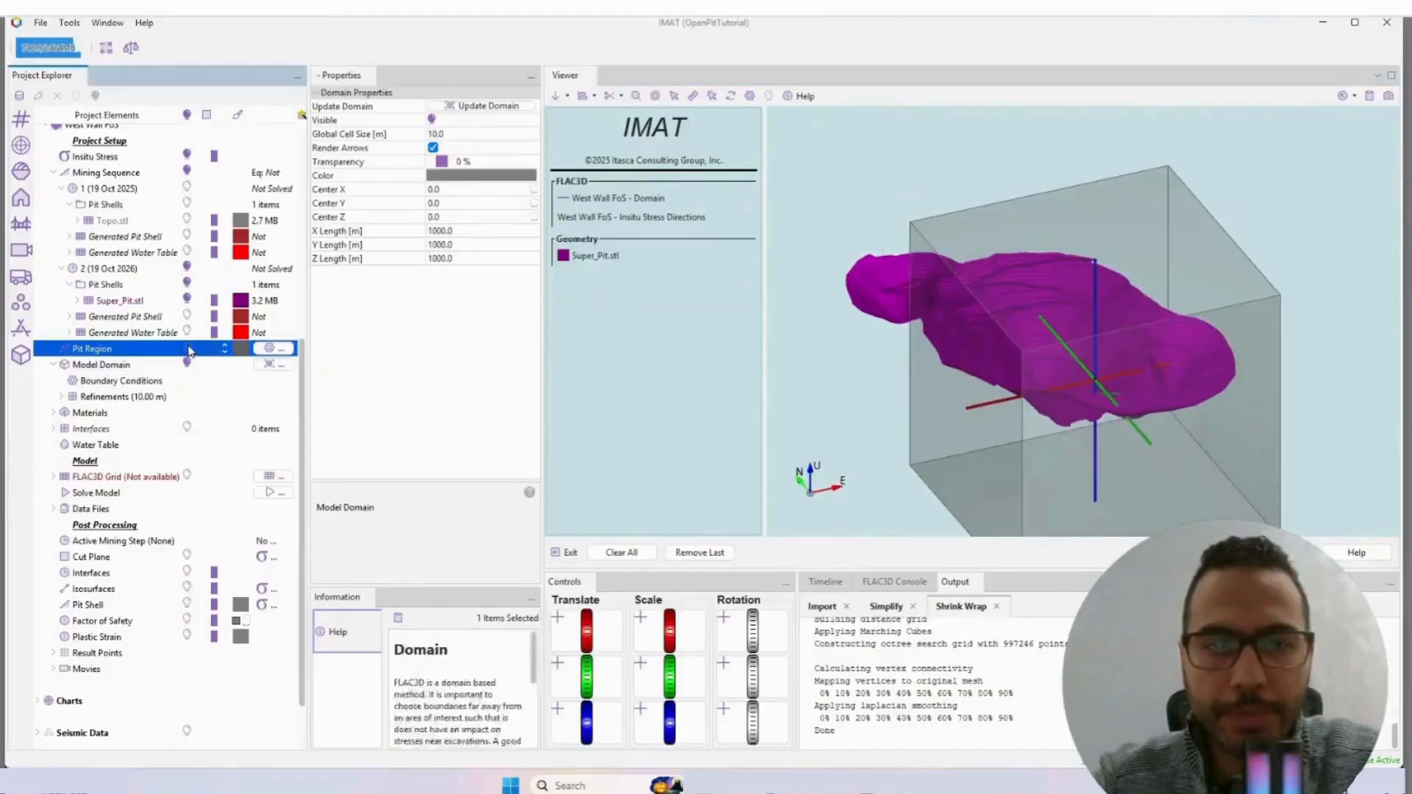
Step: Stretch the Model Domain box around the whole pit shell to about 1267 m in X and 1666 m in Y
{"action": "right_click_drag", "start_coordinate": [1016, 316], "coordinate": [1099, 395]}
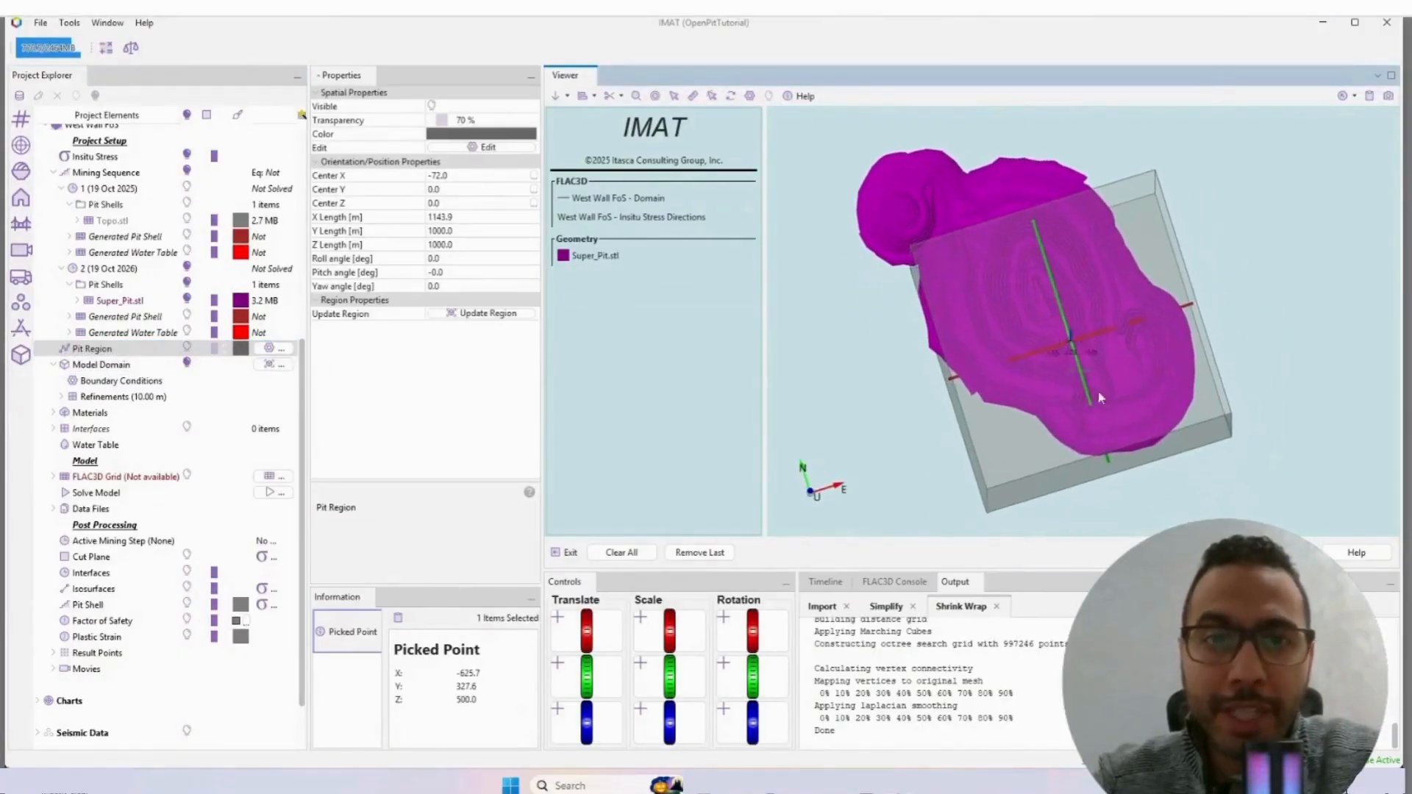
{"action": "left_click_drag", "start_coordinate": [1109, 461], "coordinate": [1122, 506]}
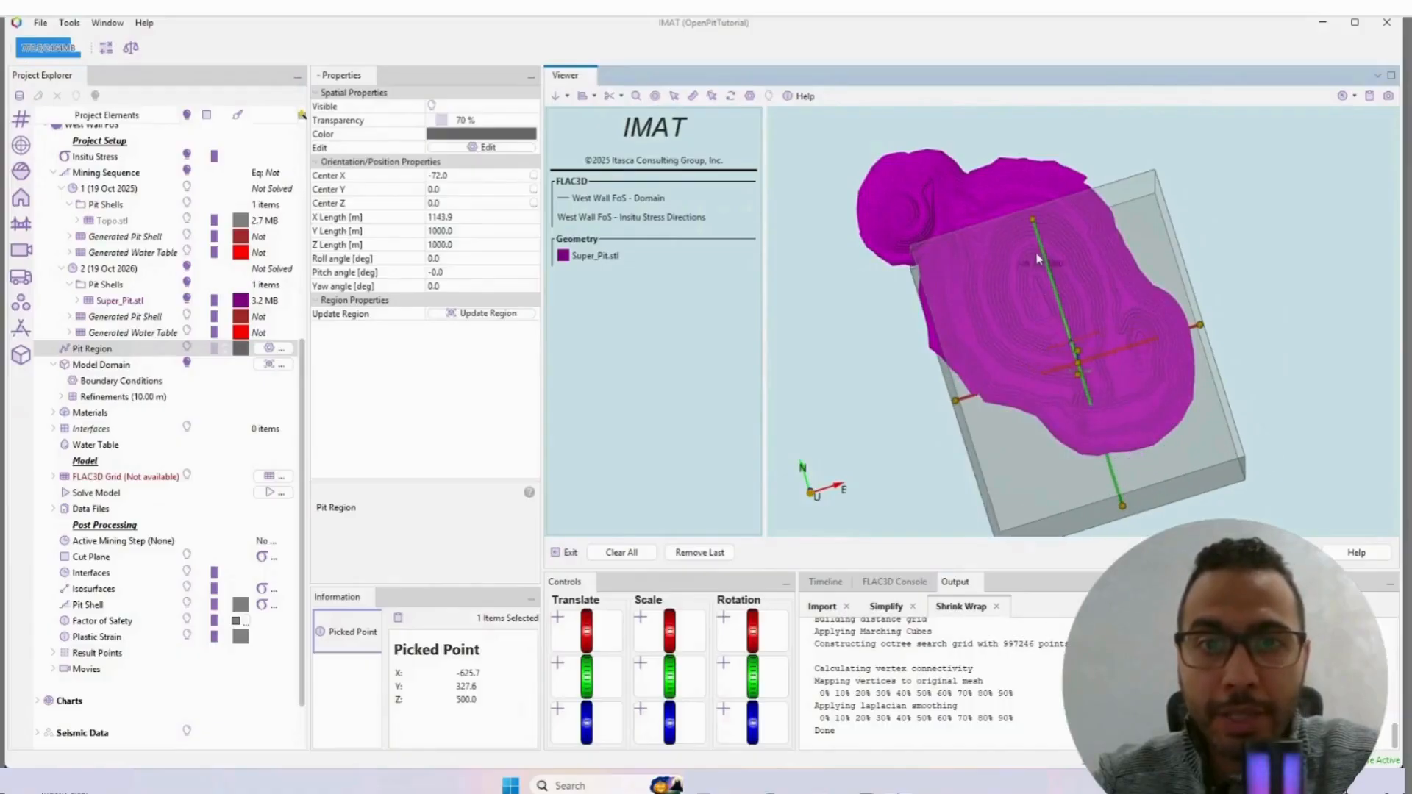
{"action": "left_click_drag", "start_coordinate": [1032, 222], "coordinate": [974, 101]}
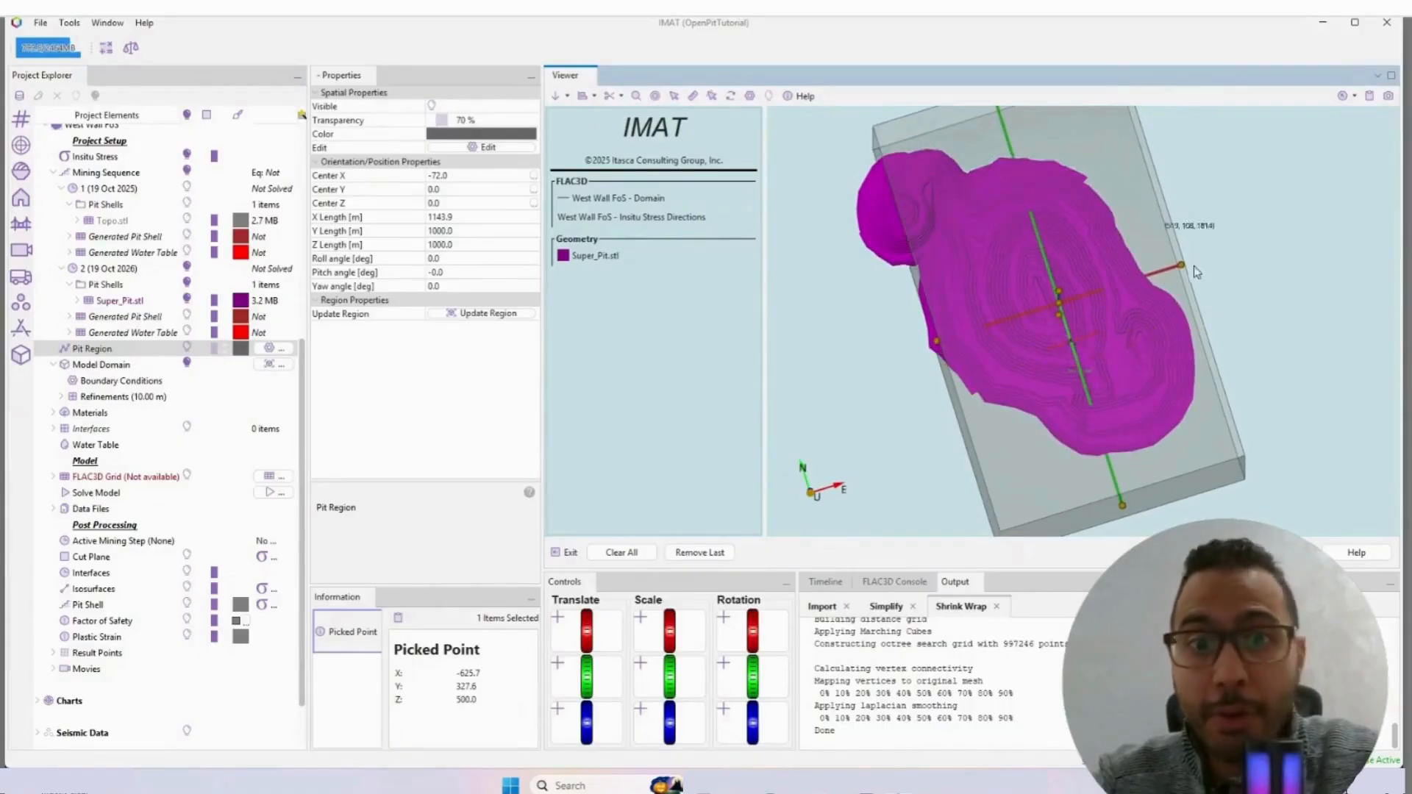
{"action": "left_click_drag", "start_coordinate": [1193, 266], "coordinate": [1188, 262]}
{"action": "left_click_drag", "start_coordinate": [935, 342], "coordinate": [869, 364]}
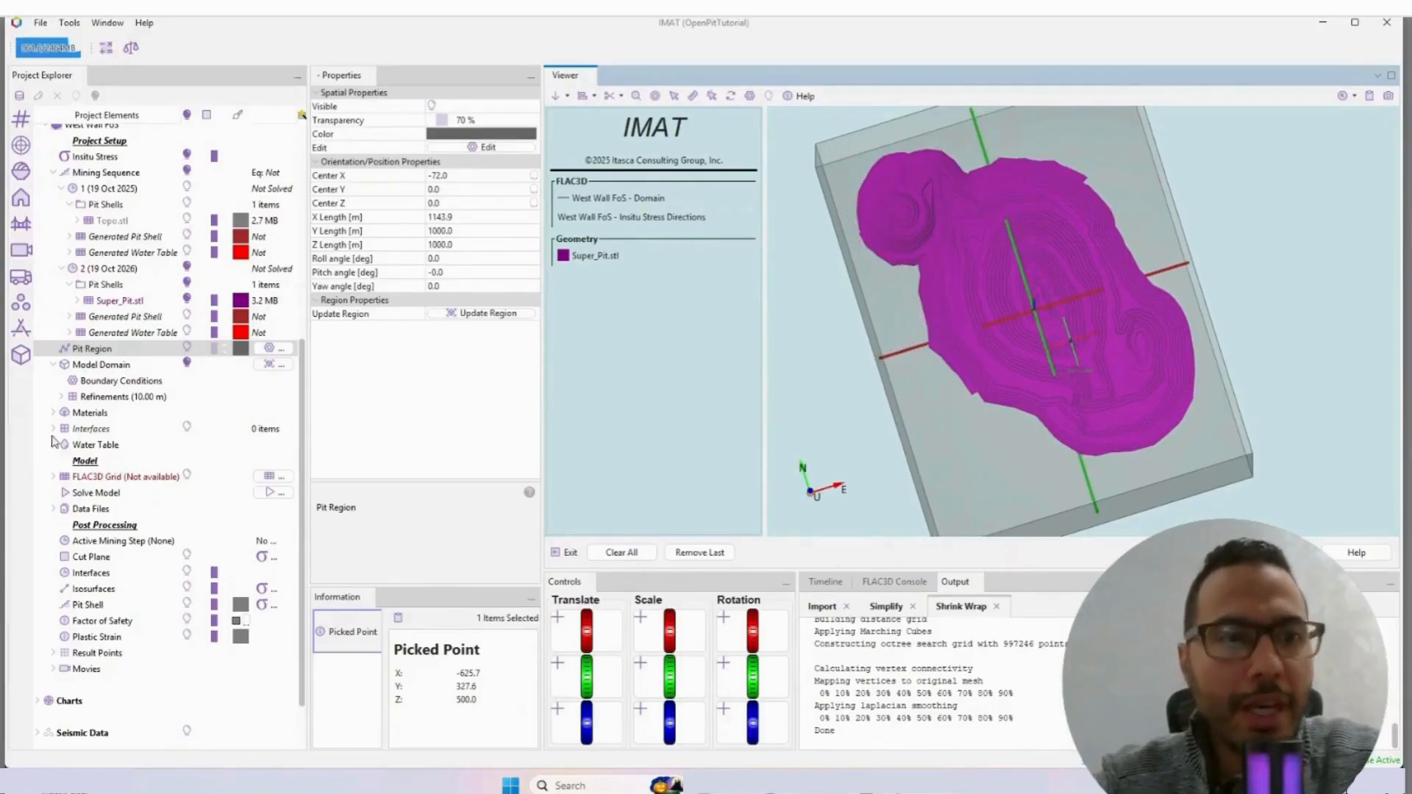
{"action": "left_click", "coordinate": [103, 381]}
{"action": "left_click", "coordinate": [100, 398]}
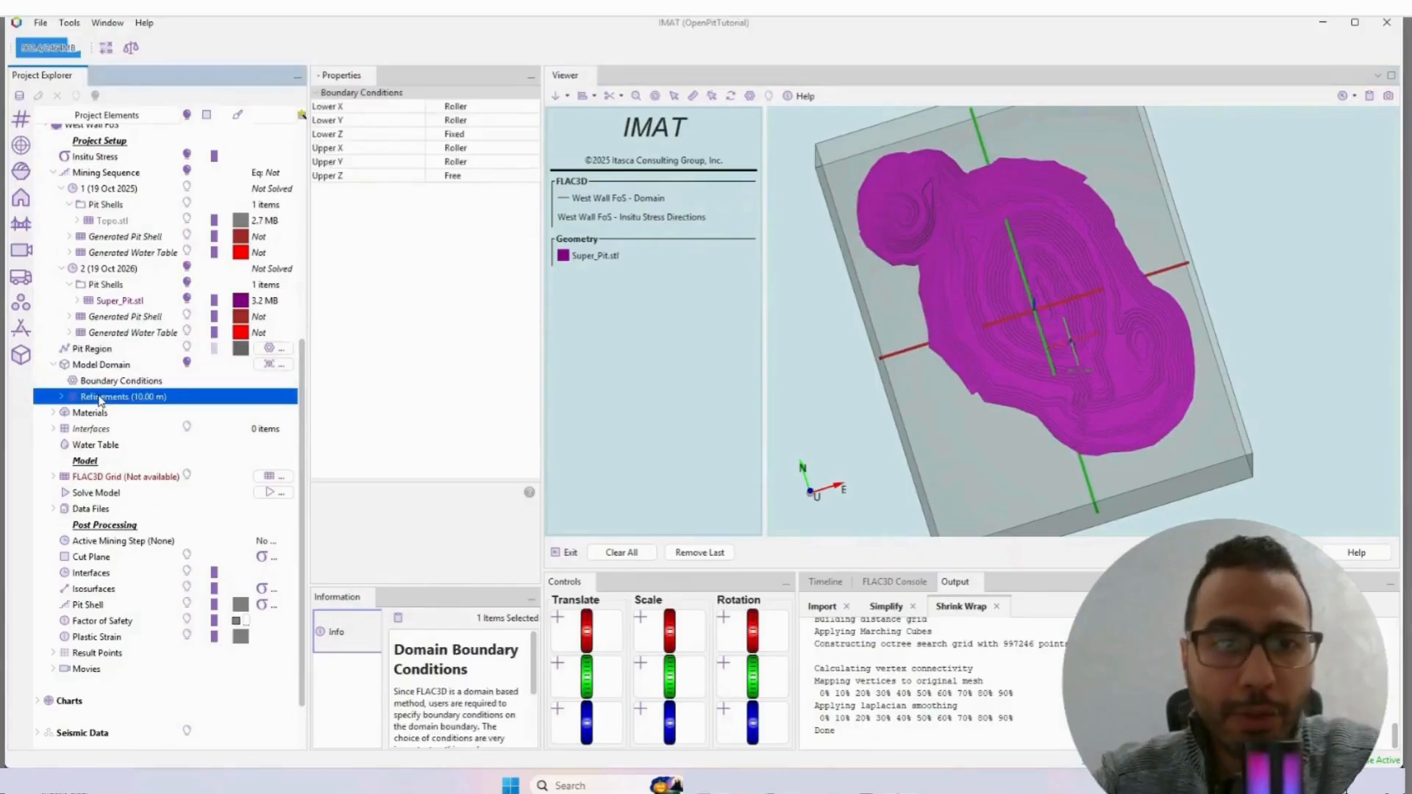
{"action": "right_click", "coordinate": [99, 397]}
{"action": "mouse_move", "coordinate": [130, 409]}
{"action": "left_click", "coordinate": [201, 408]}
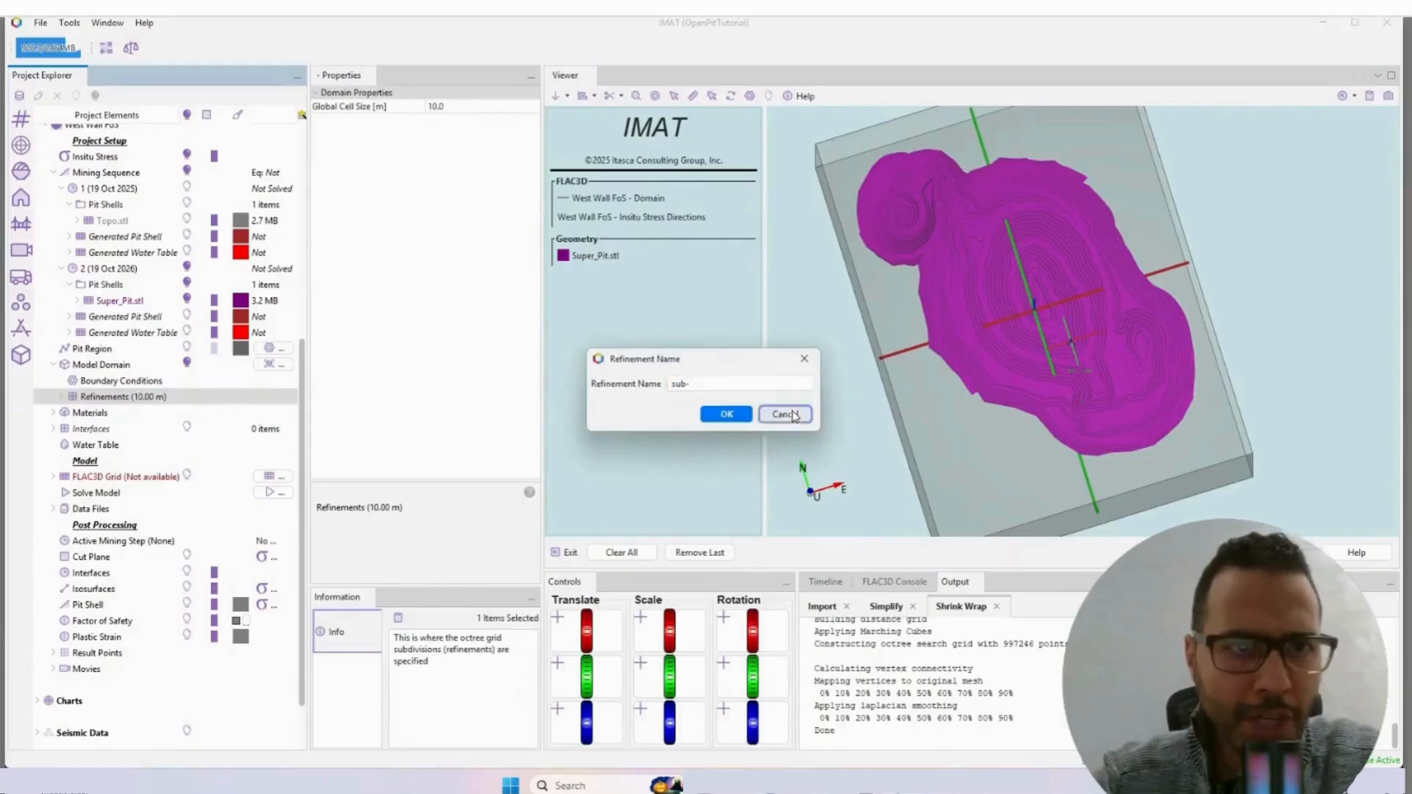
{"action": "left_click", "coordinate": [784, 414]}
Step: Set the Model Domain's global cell size to 20 m
{"action": "left_click", "coordinate": [115, 366]}
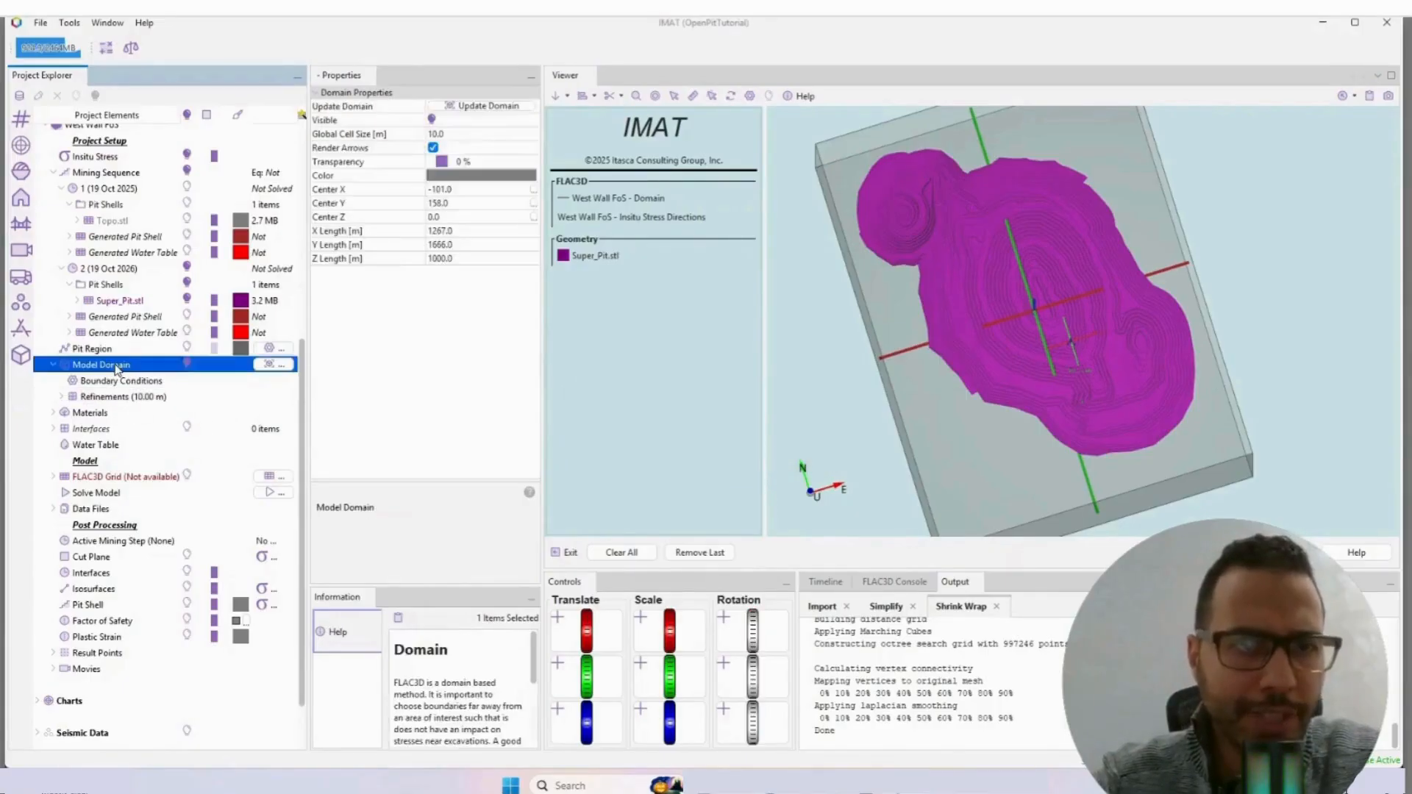
{"action": "left_click", "coordinate": [465, 134]}
{"action": "type", "text": "20"}
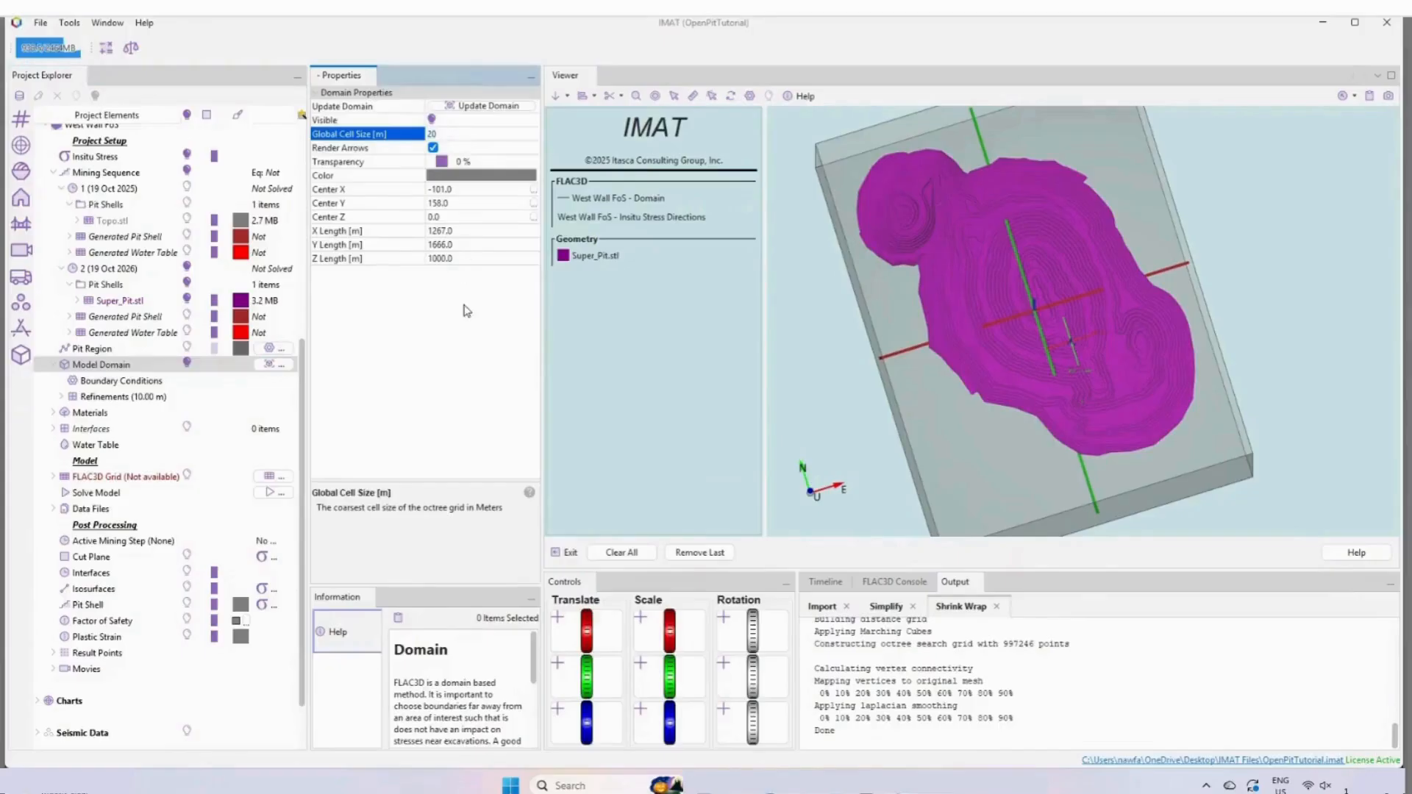
{"action": "left_click", "coordinate": [344, 149]}
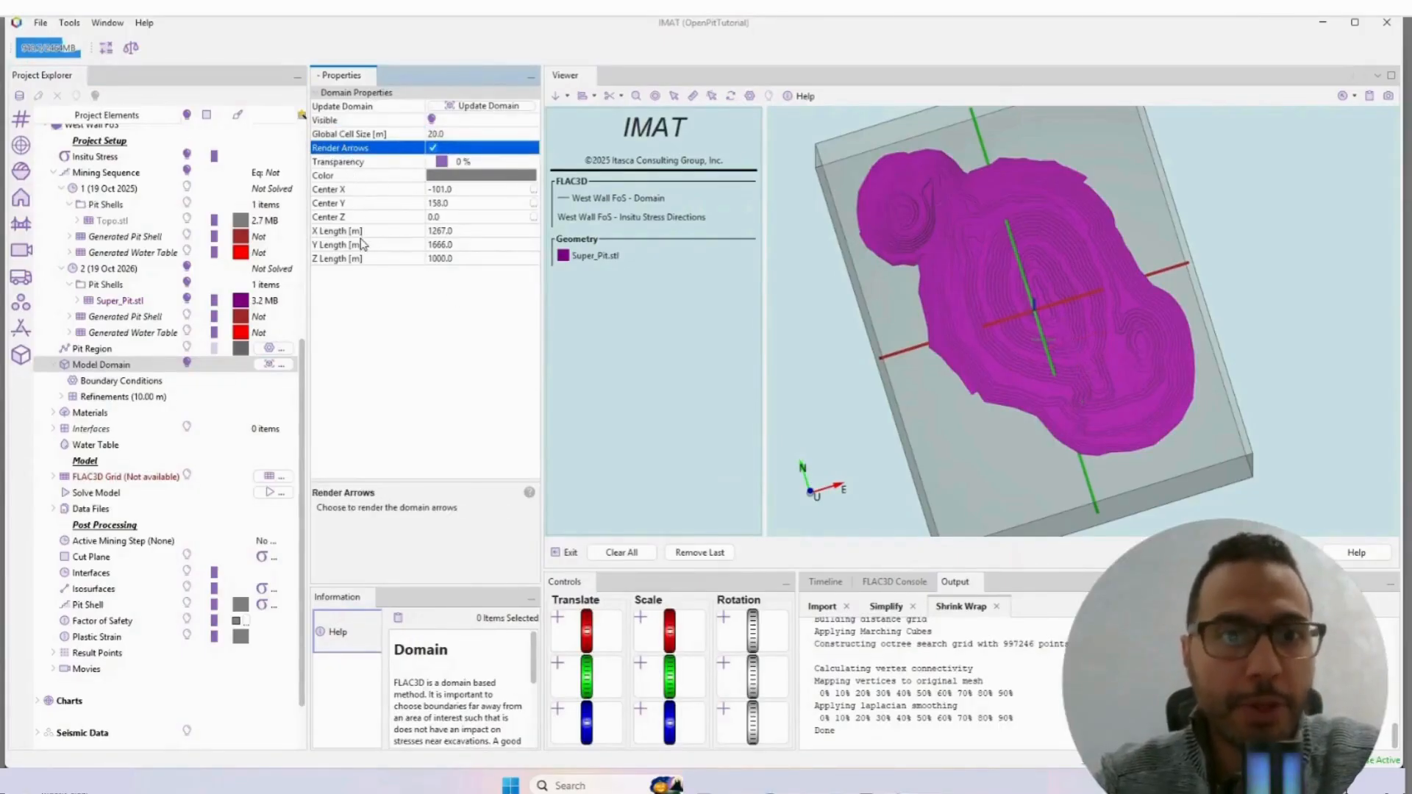
Step: Add a Pit Regions refinement named "region" to the Model Domain and set its refinement level to TWO (5.00 m)
{"action": "left_click", "coordinate": [117, 384]}
{"action": "scroll", "coordinate": [117, 384], "scroll_direction": "down", "scroll_amount": 2}
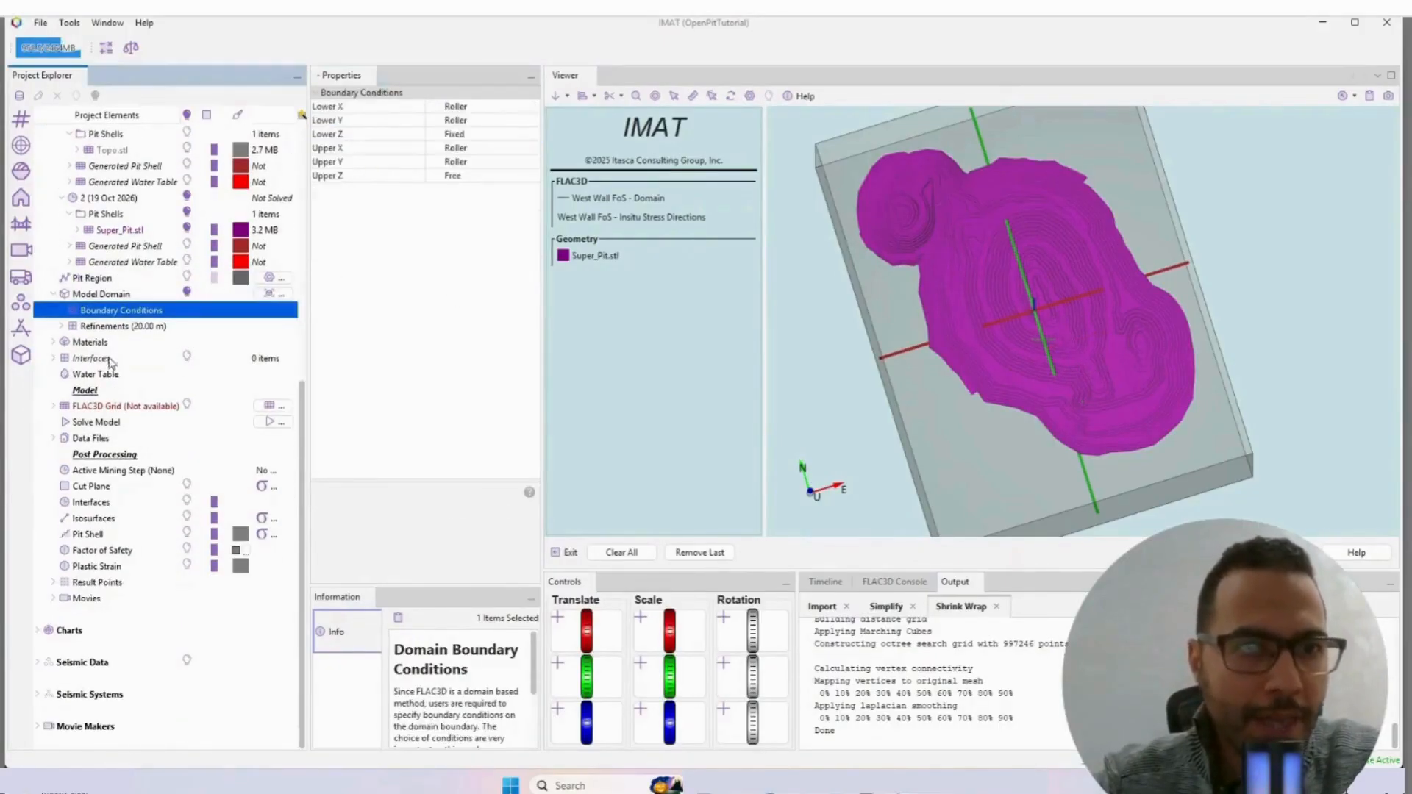
{"action": "left_click", "coordinate": [82, 327]}
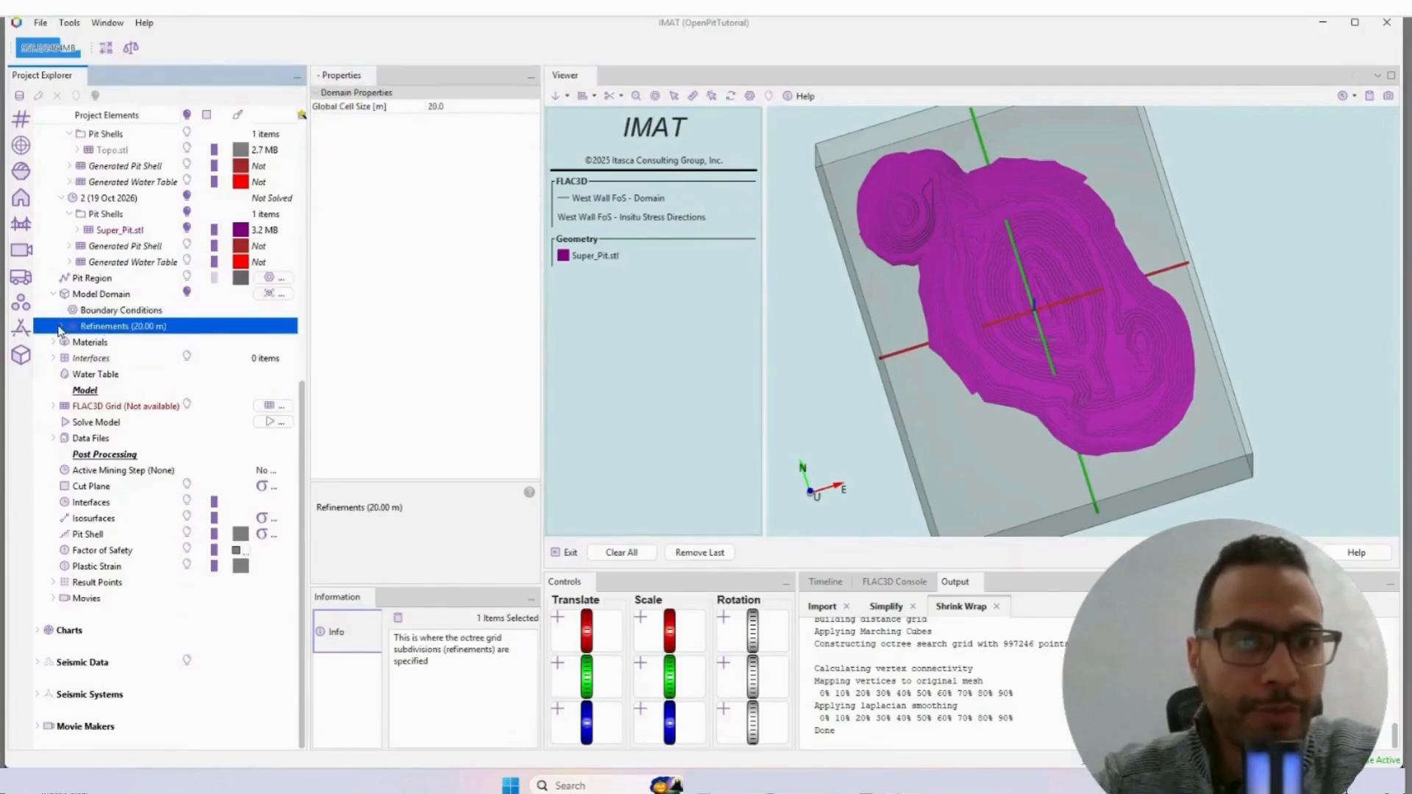
{"action": "right_click", "coordinate": [126, 329]}
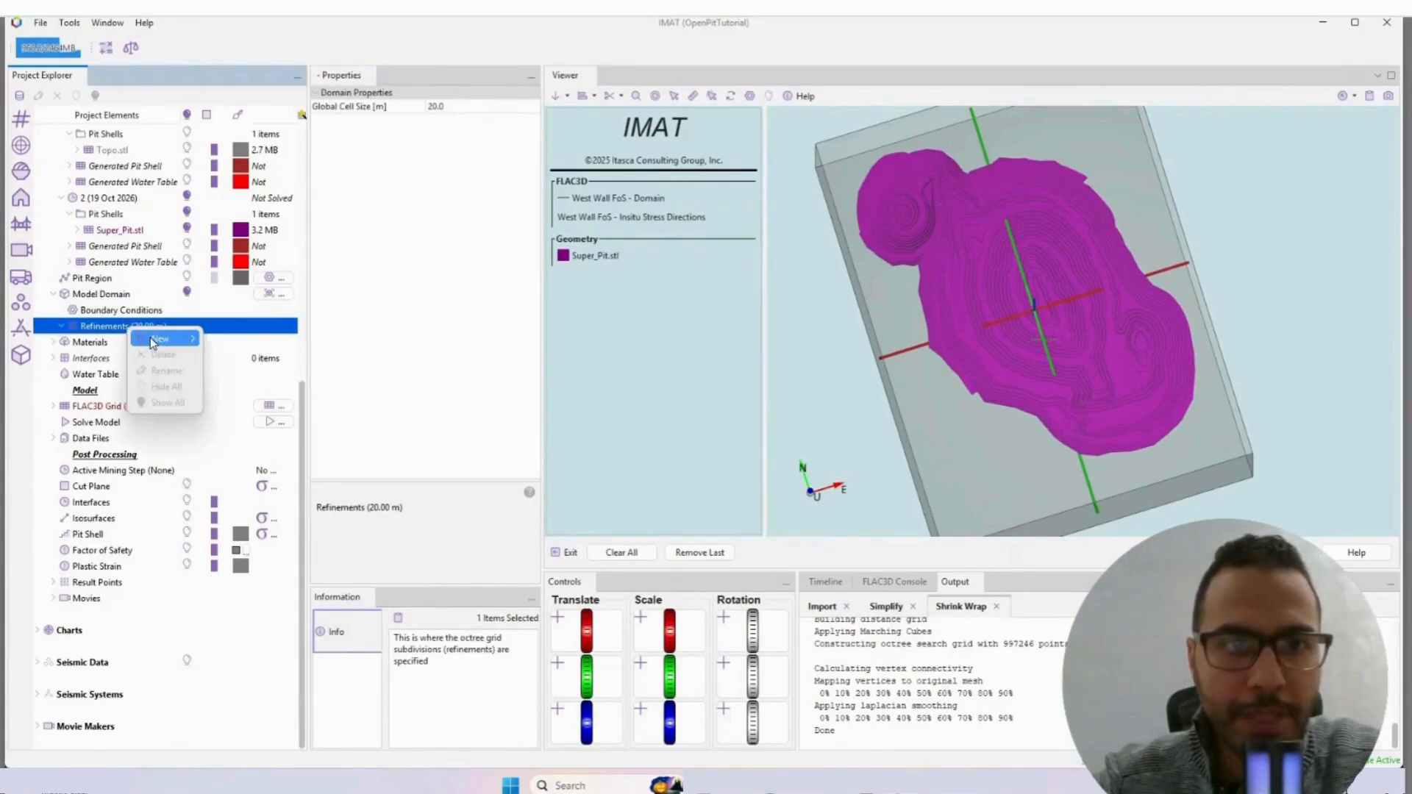
{"action": "mouse_move", "coordinate": [173, 338]}
{"action": "left_click", "coordinate": [239, 342]}
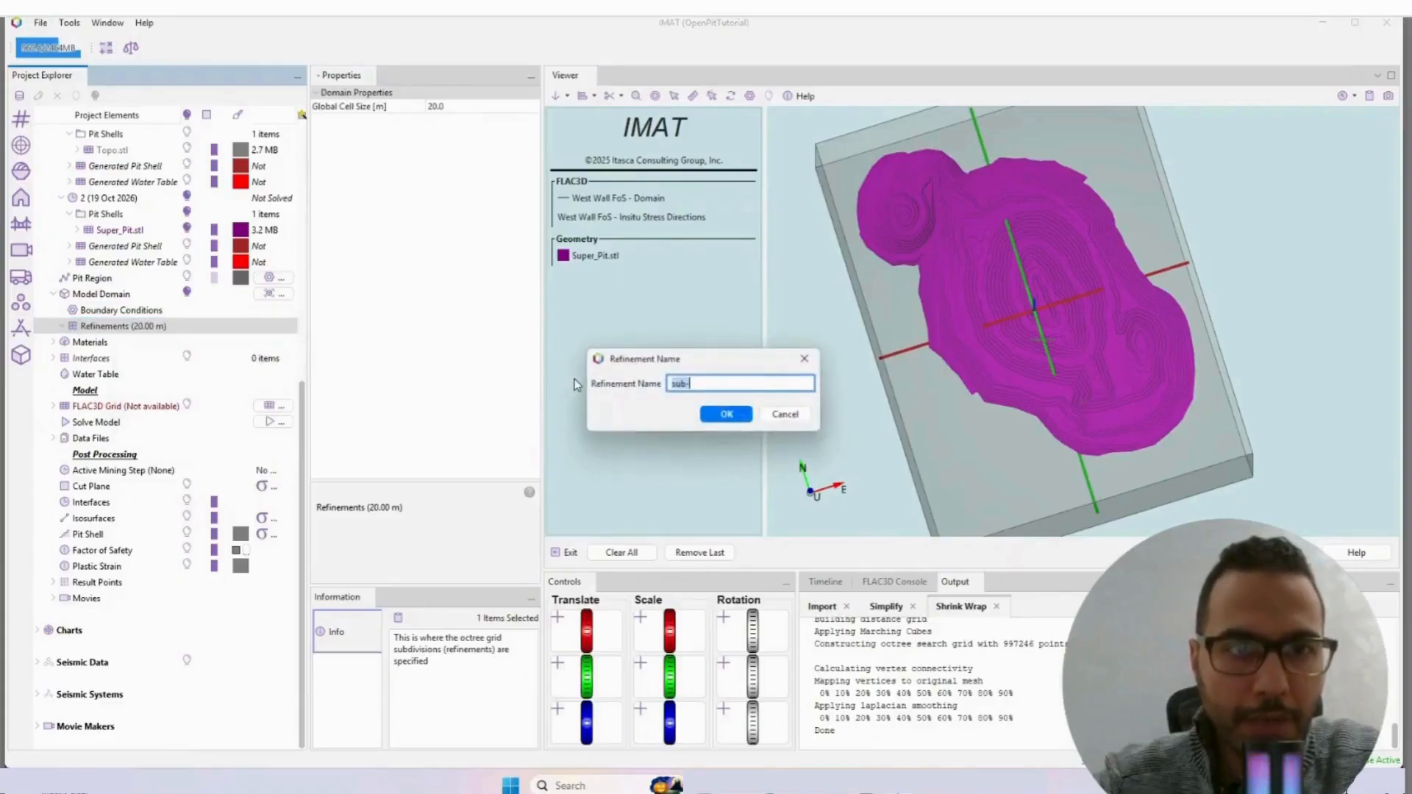
{"action": "type", "text": "super"}
{"action": "key", "text": "Return"}
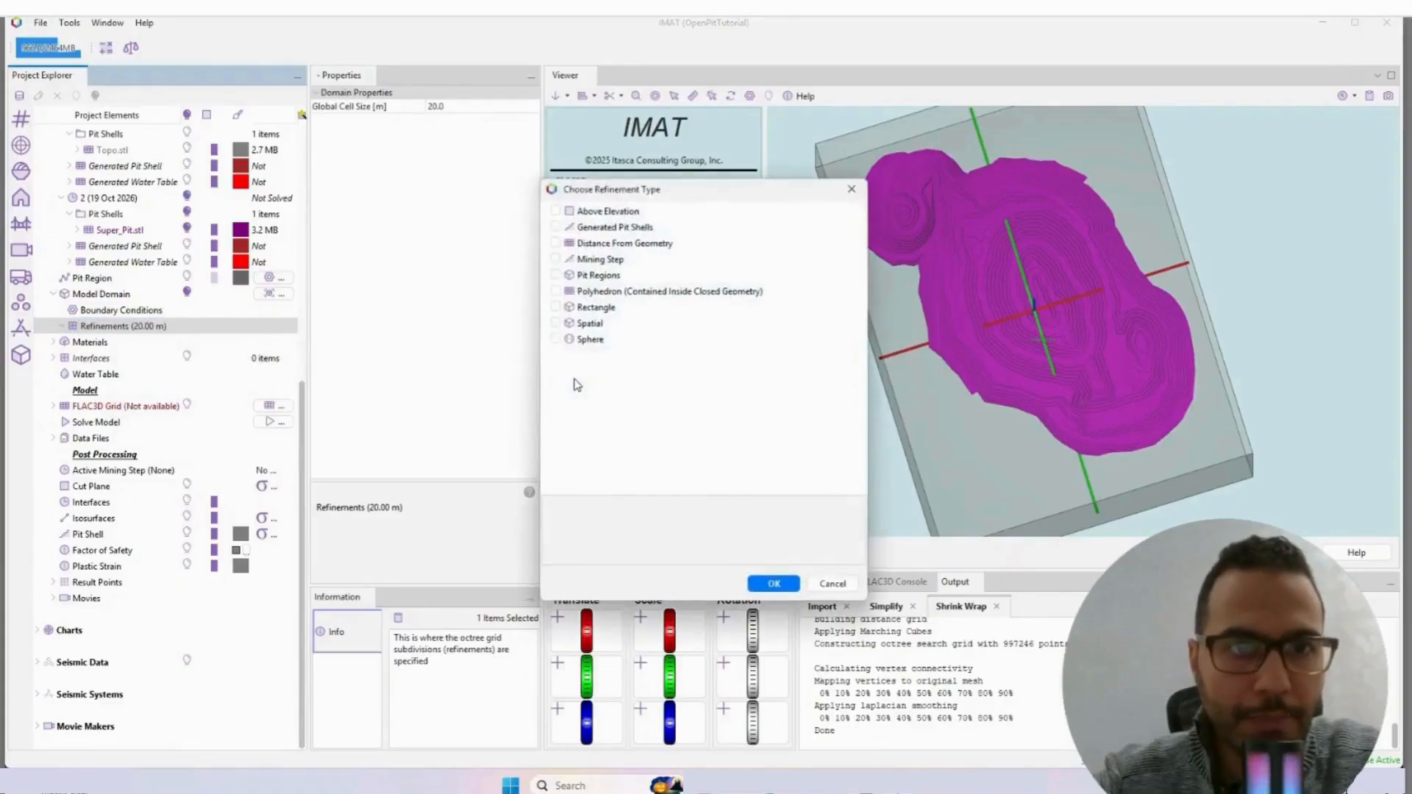
{"action": "left_click", "coordinate": [555, 274]}
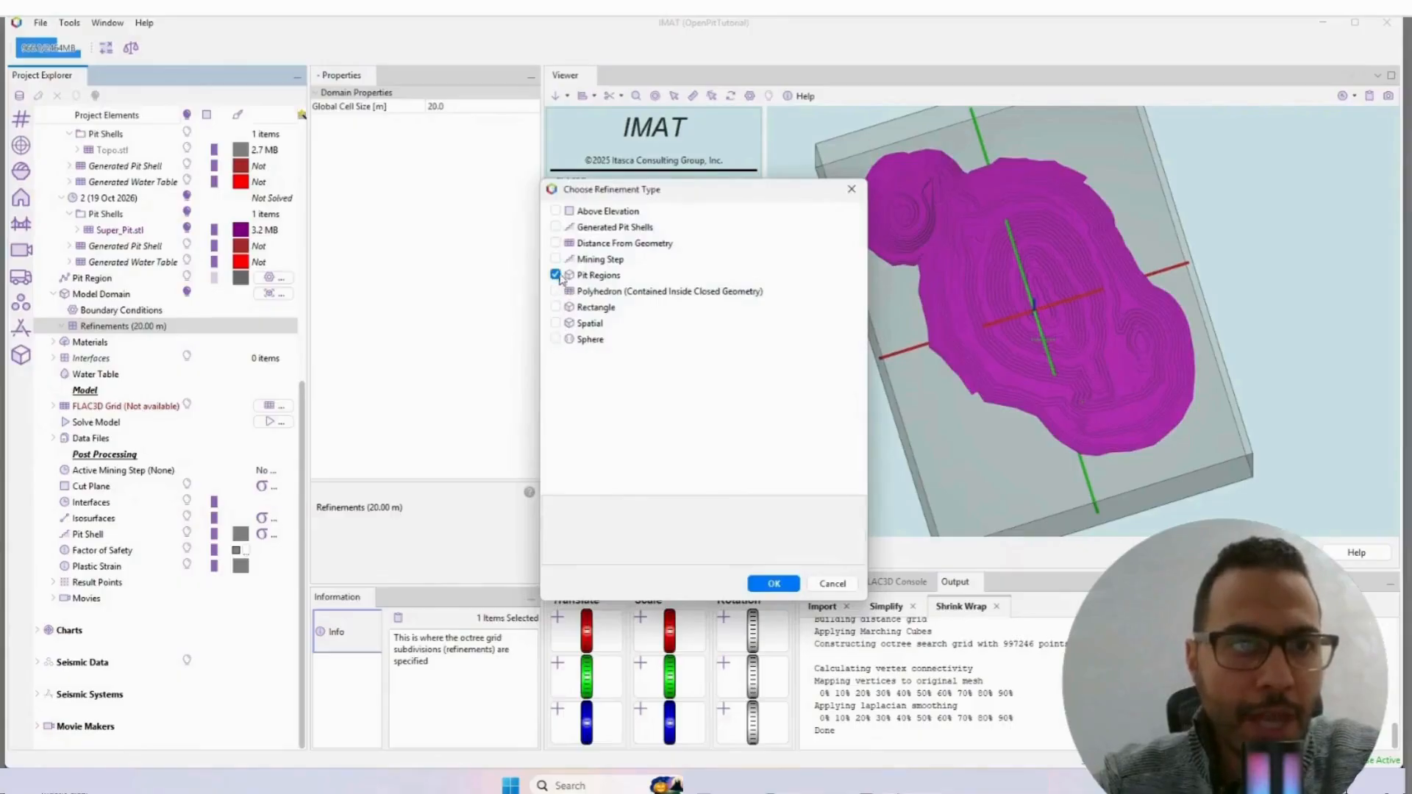
{"action": "left_click", "coordinate": [772, 584]}
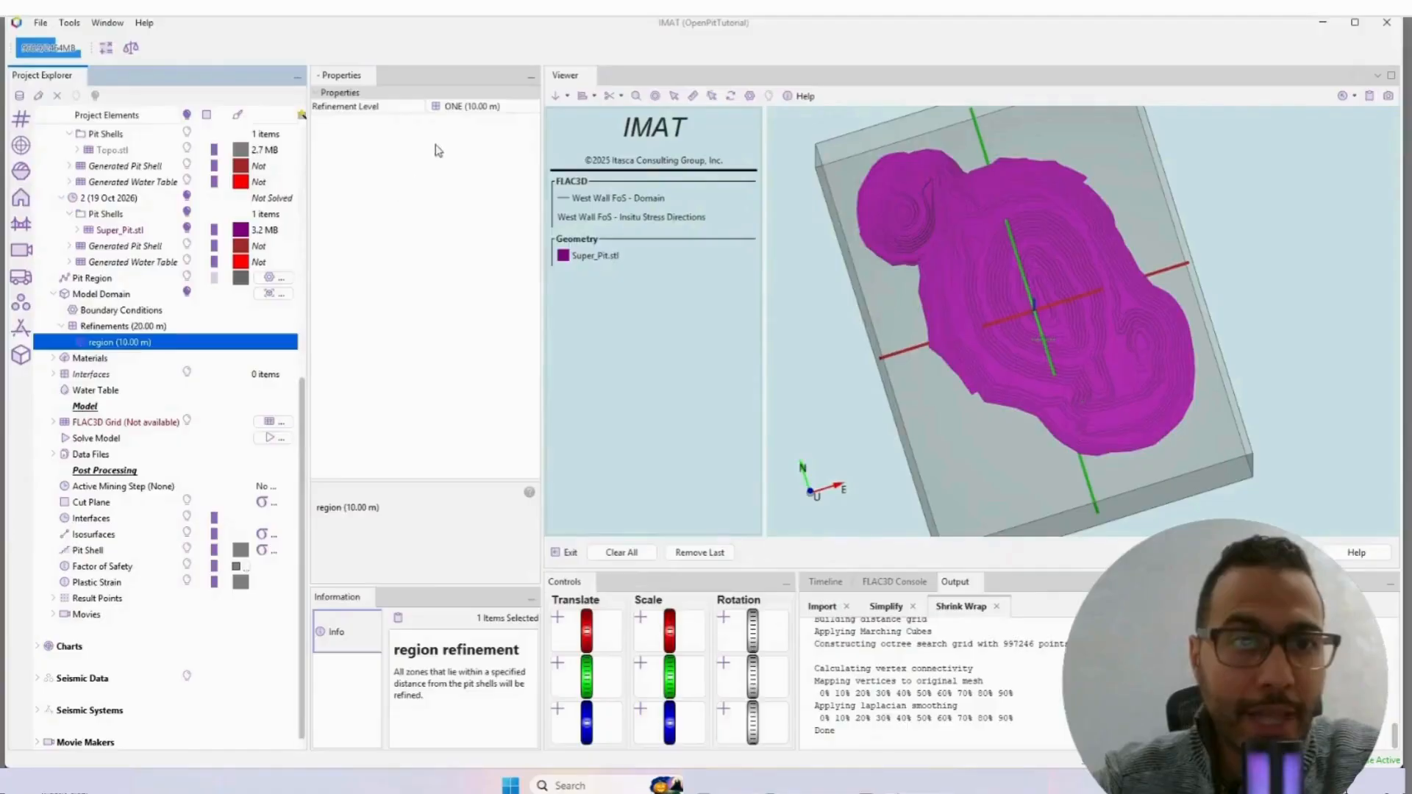
{"action": "left_click", "coordinate": [478, 107]}
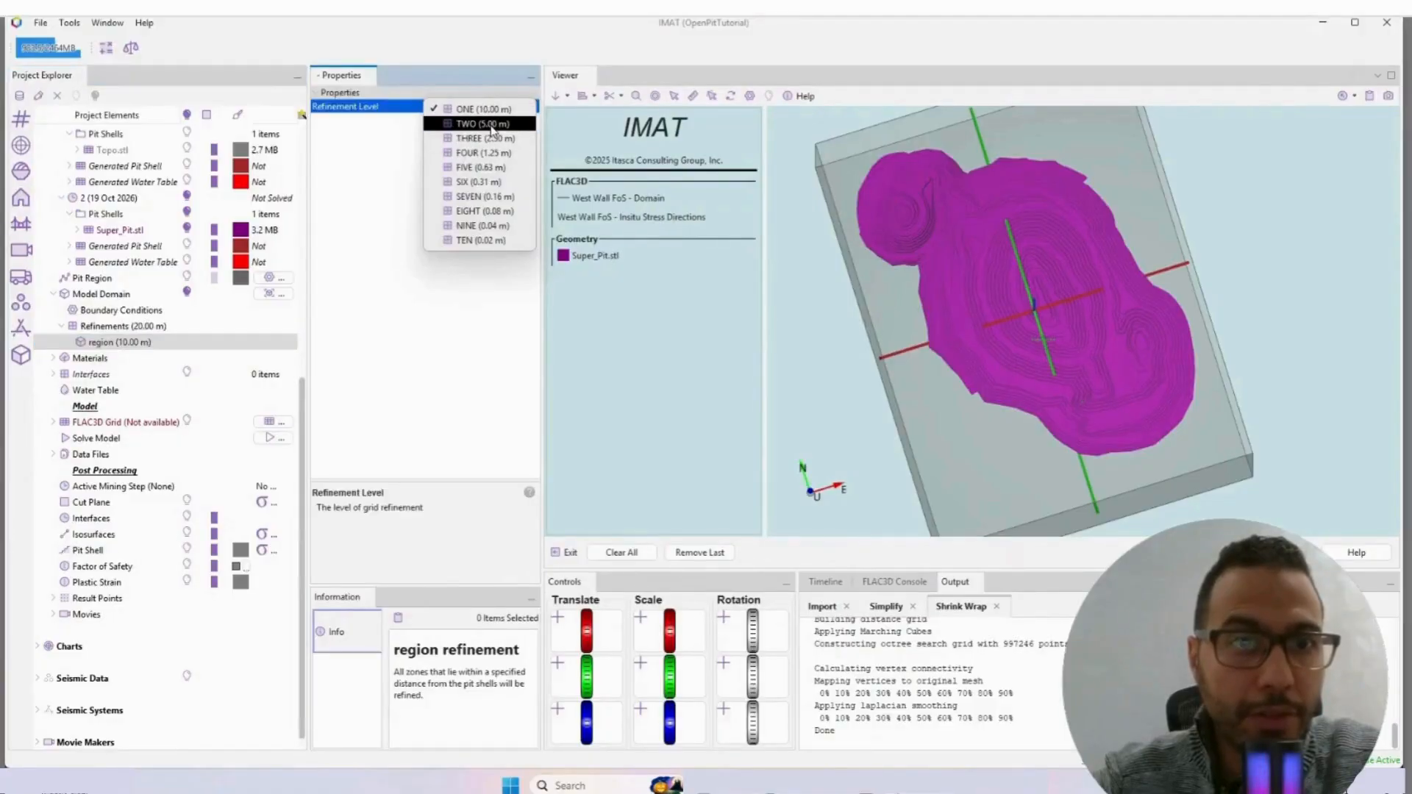
{"action": "left_click", "coordinate": [485, 123]}
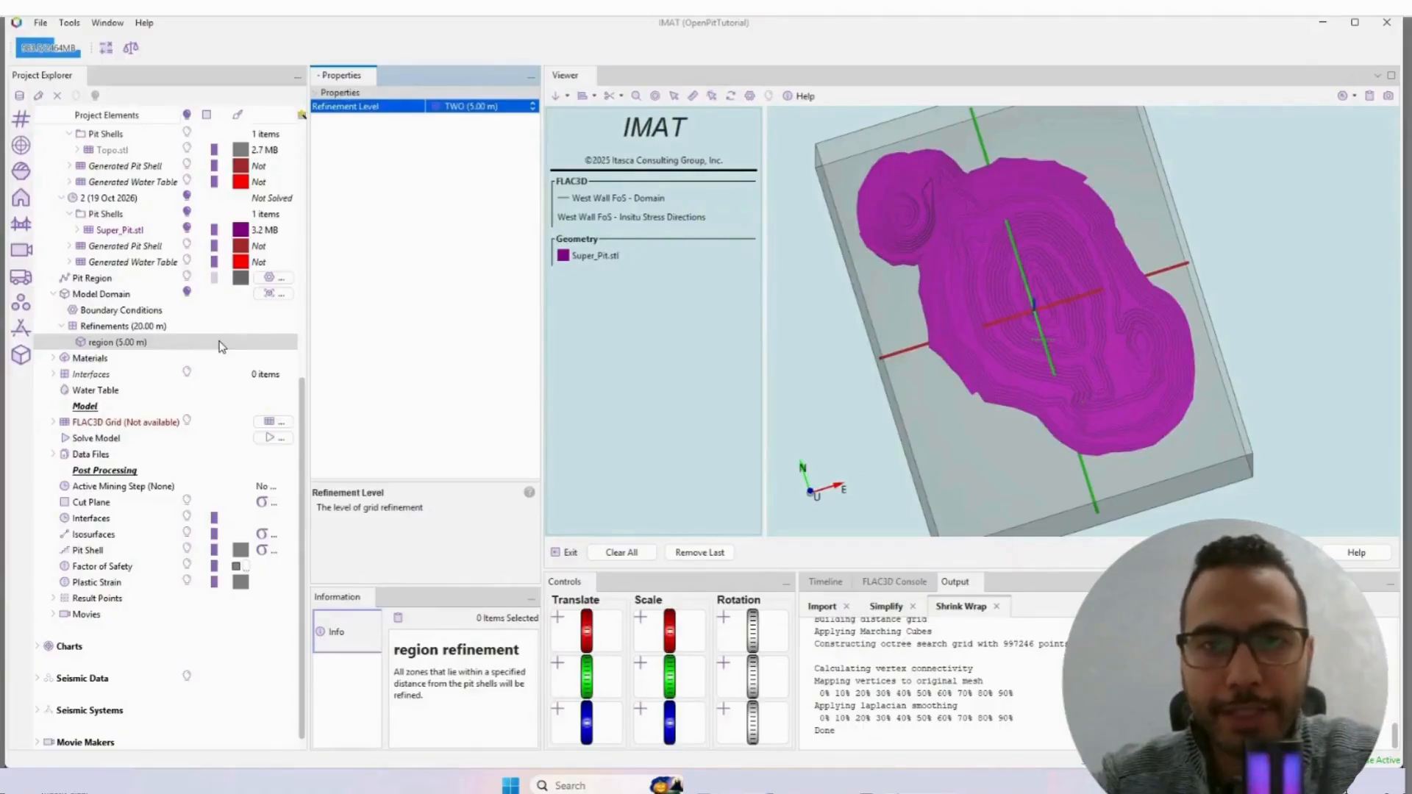
Step: Add a Polyhedron (Contained Inside Closed Geometry) refinement named "Weak Fault Zone" to the Model Domain's refinements
{"action": "right_click", "coordinate": [128, 327]}
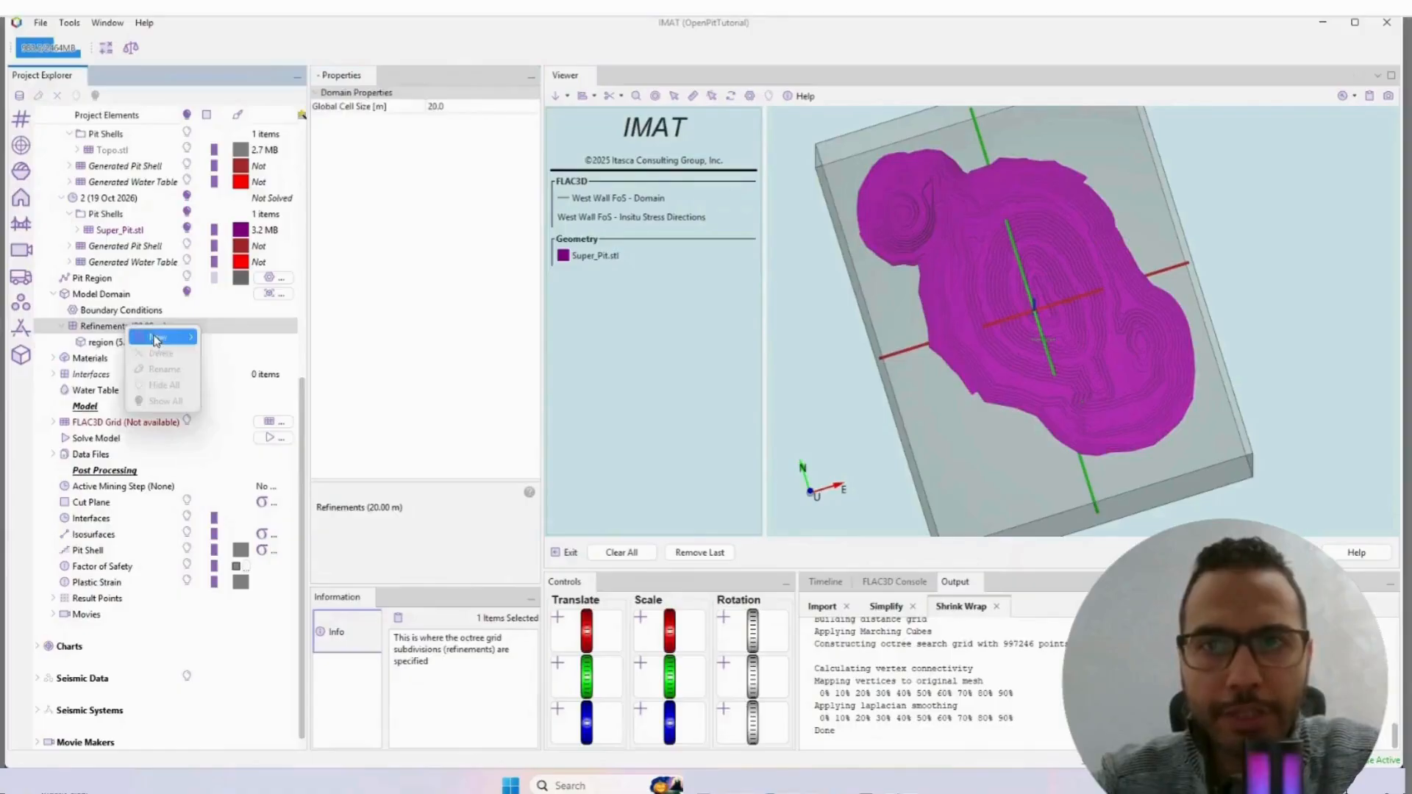
{"action": "mouse_move", "coordinate": [155, 337]}
{"action": "left_click", "coordinate": [231, 336]}
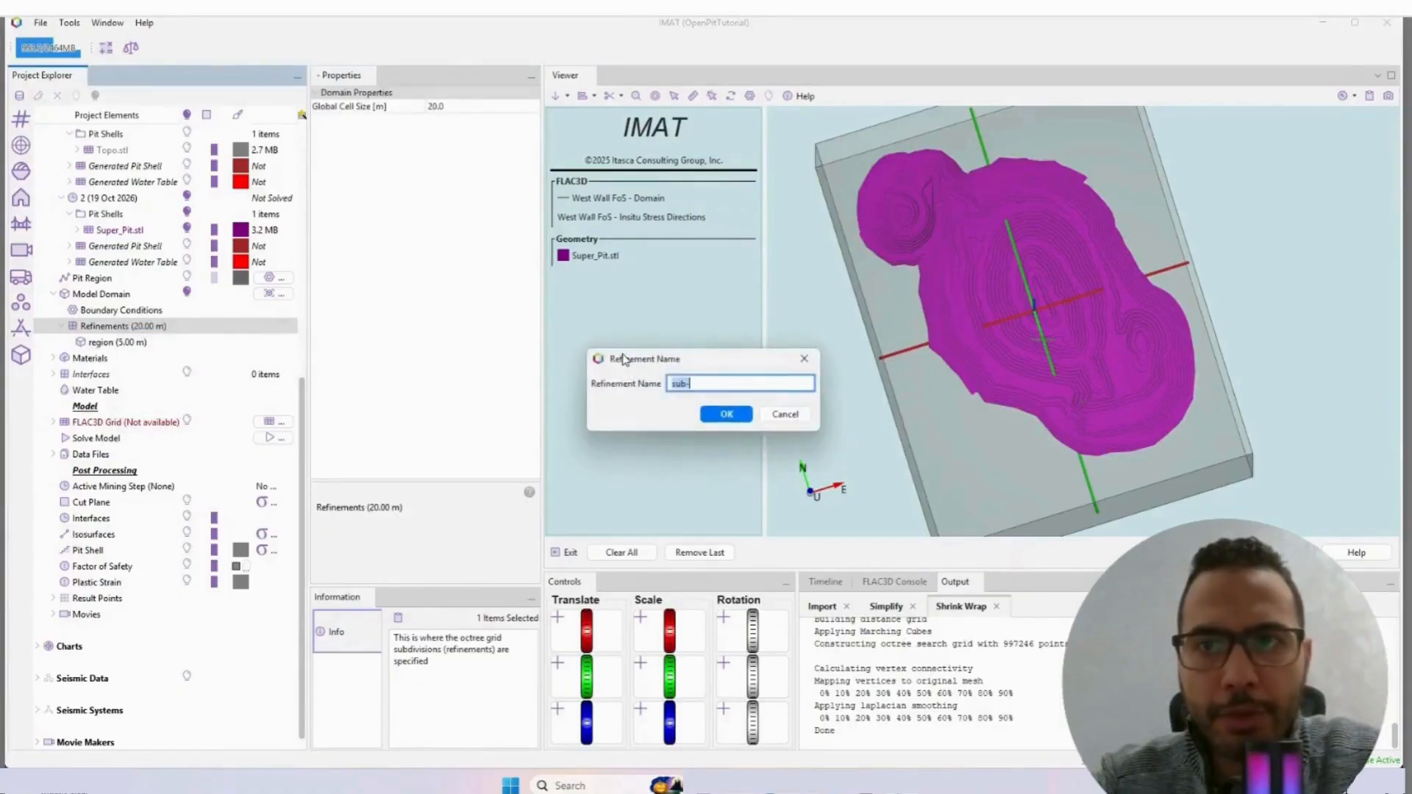
{"action": "key", "text": "Caps_Lock"}
{"action": "type", "text": "pit"}
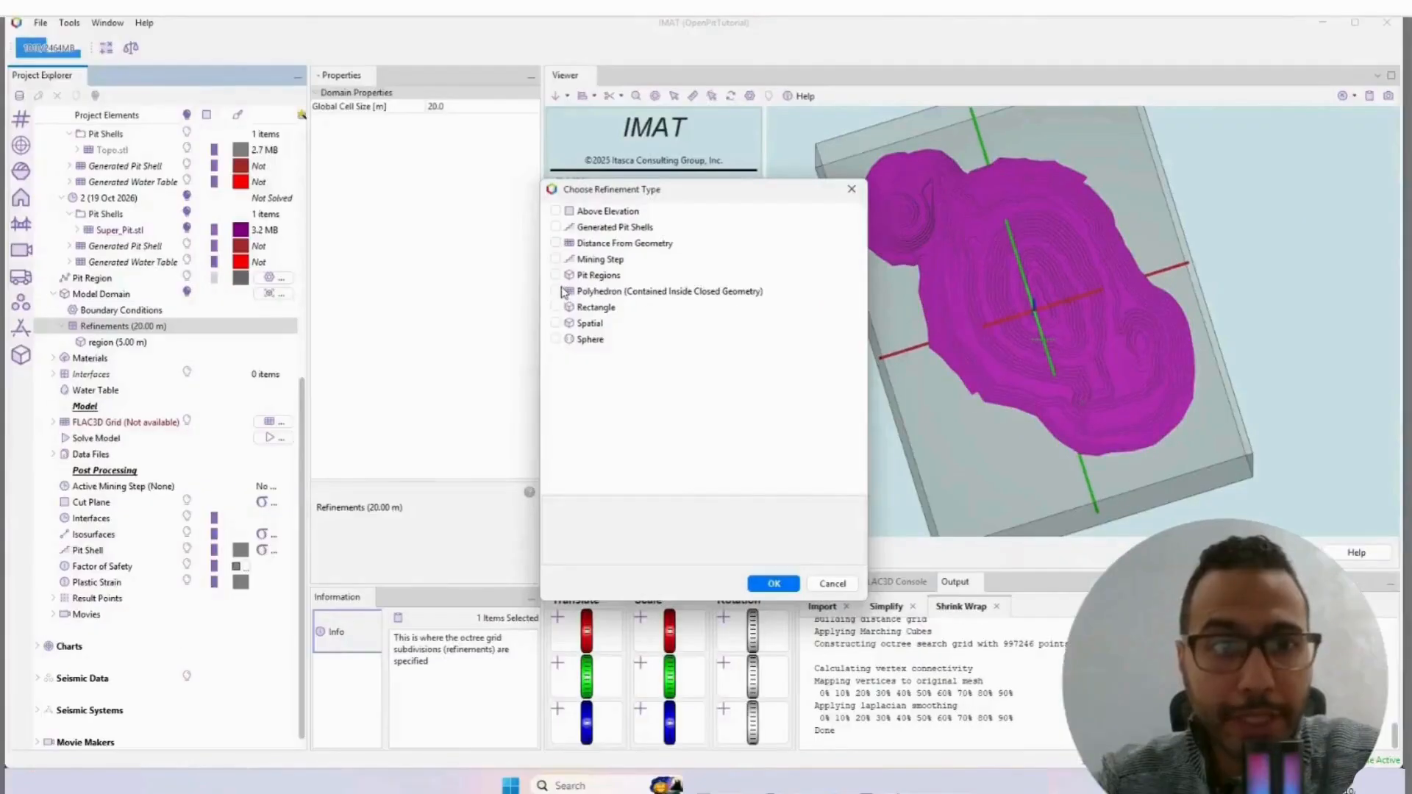
{"action": "left_click", "coordinate": [556, 292]}
{"action": "left_click", "coordinate": [760, 580]}
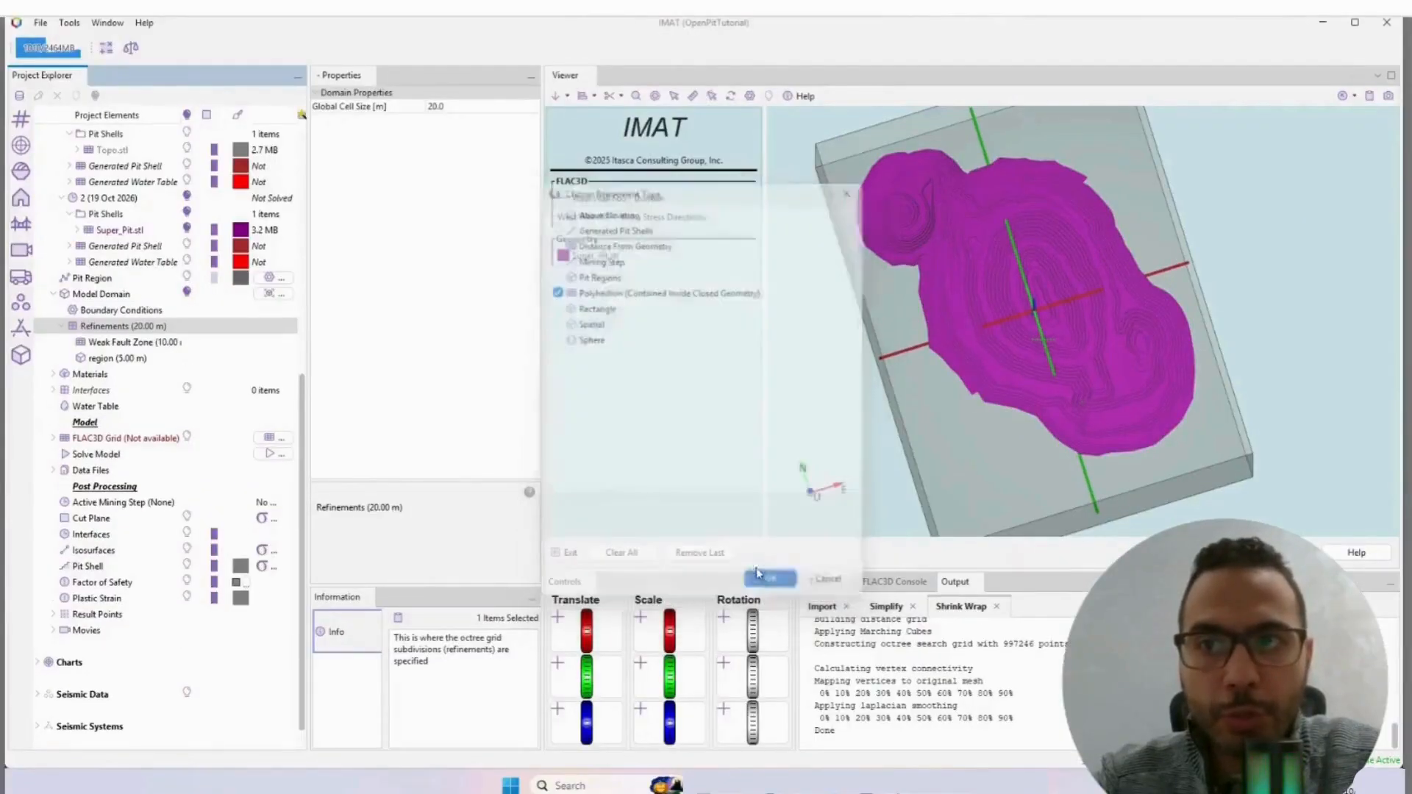
Step: Assign Weak_Fault_Zone.stl from the Structures folder as the geometry of the Weak Fault Zone refinement
{"action": "right_click", "coordinate": [121, 347]}
{"action": "left_click", "coordinate": [114, 343]}
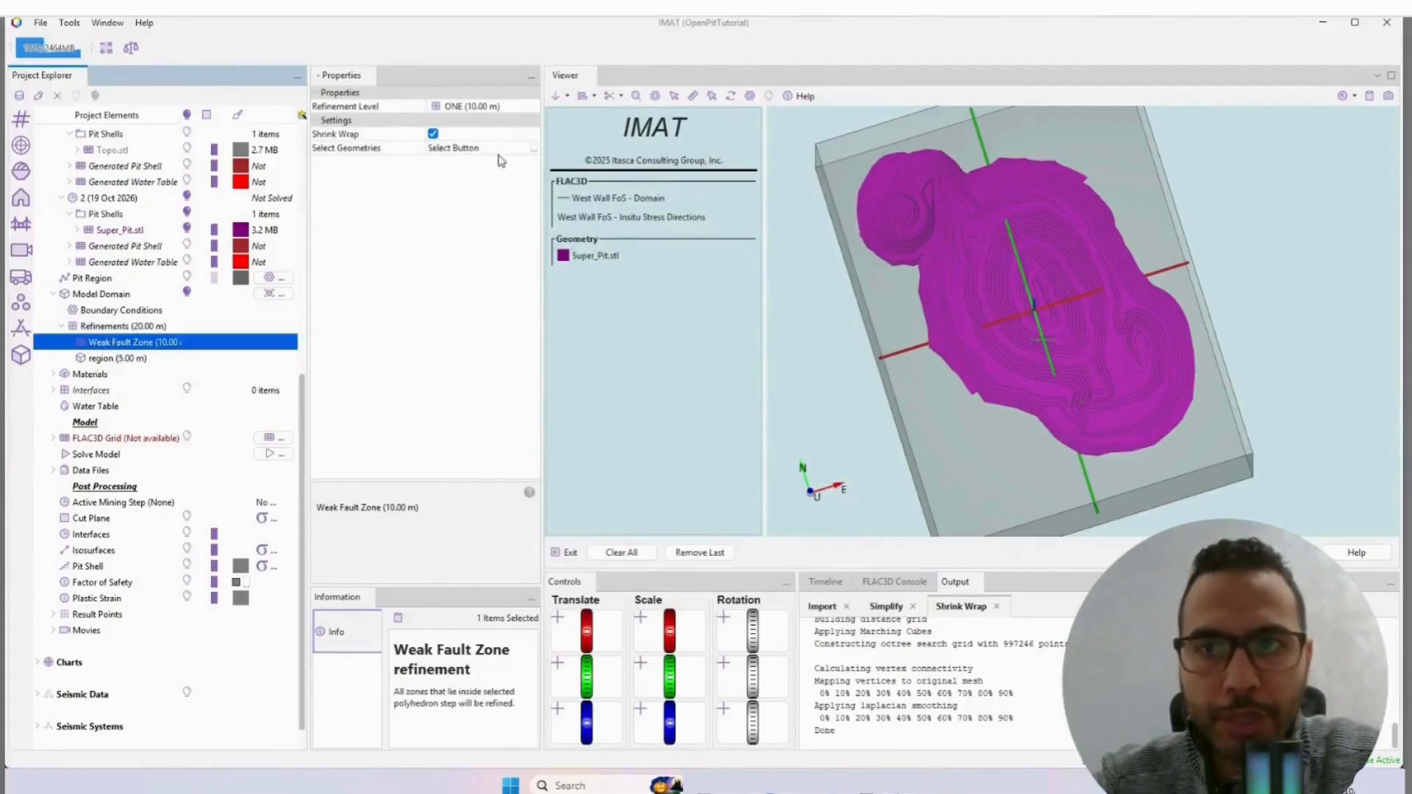
{"action": "left_click", "coordinate": [533, 148]}
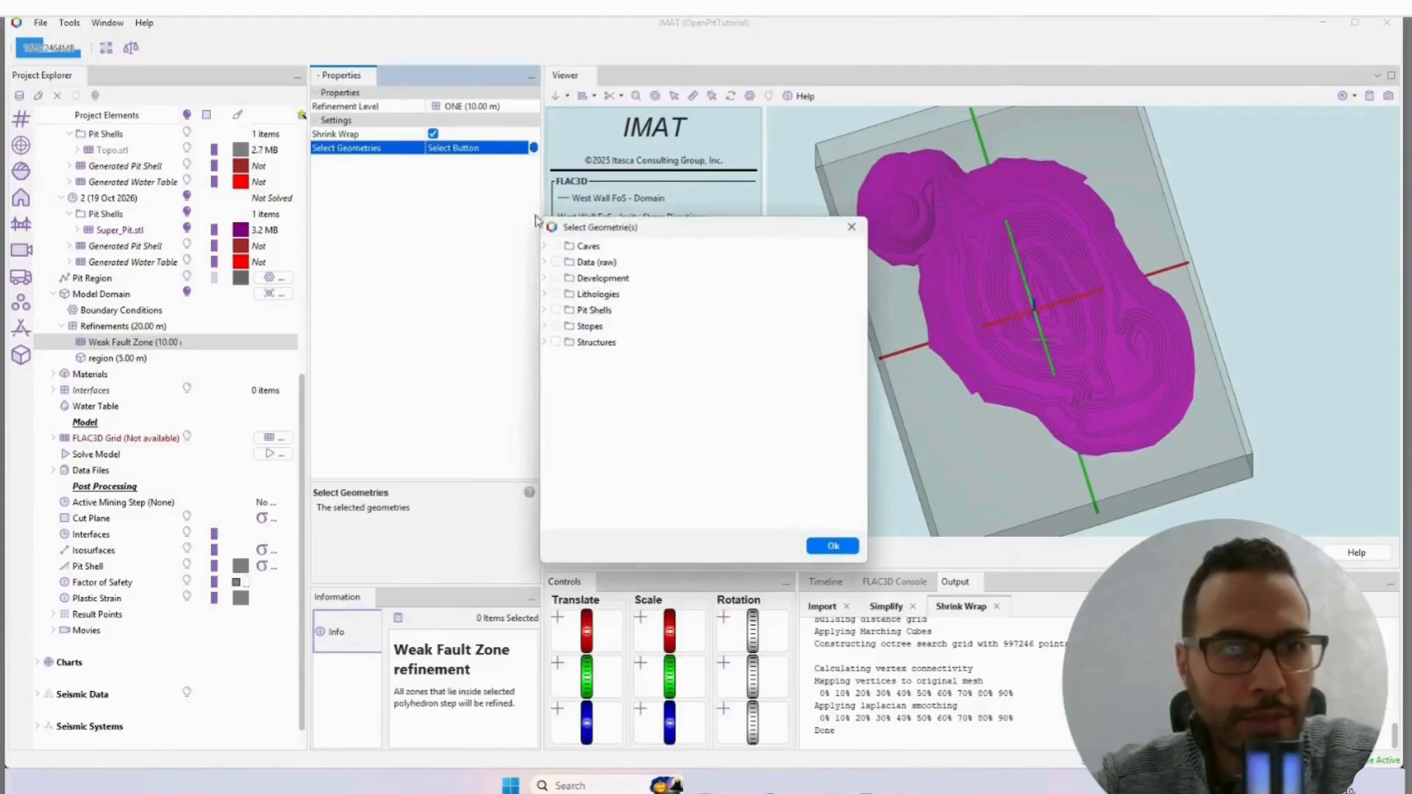
{"action": "left_click", "coordinate": [546, 343]}
{"action": "left_click", "coordinate": [563, 390]}
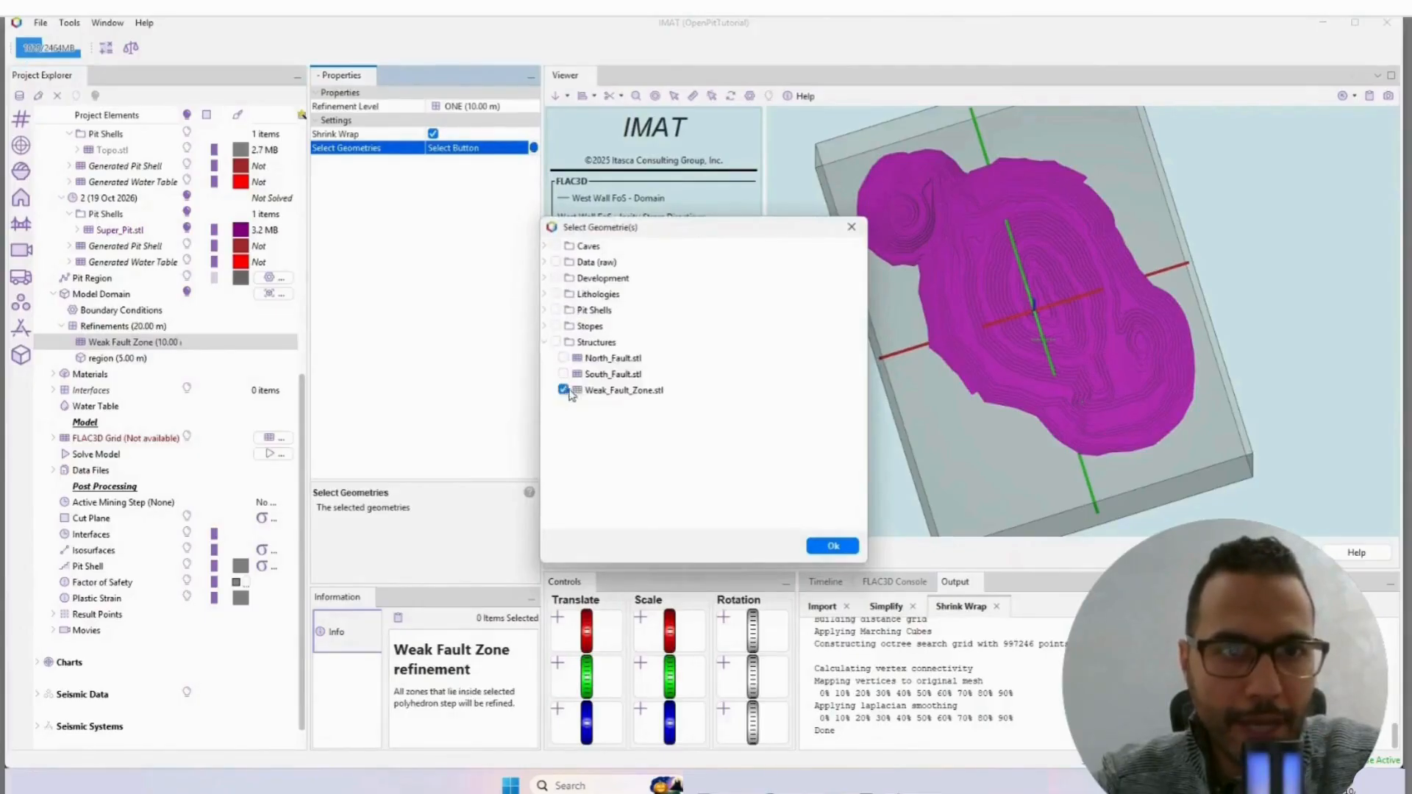
{"action": "left_click", "coordinate": [831, 546]}
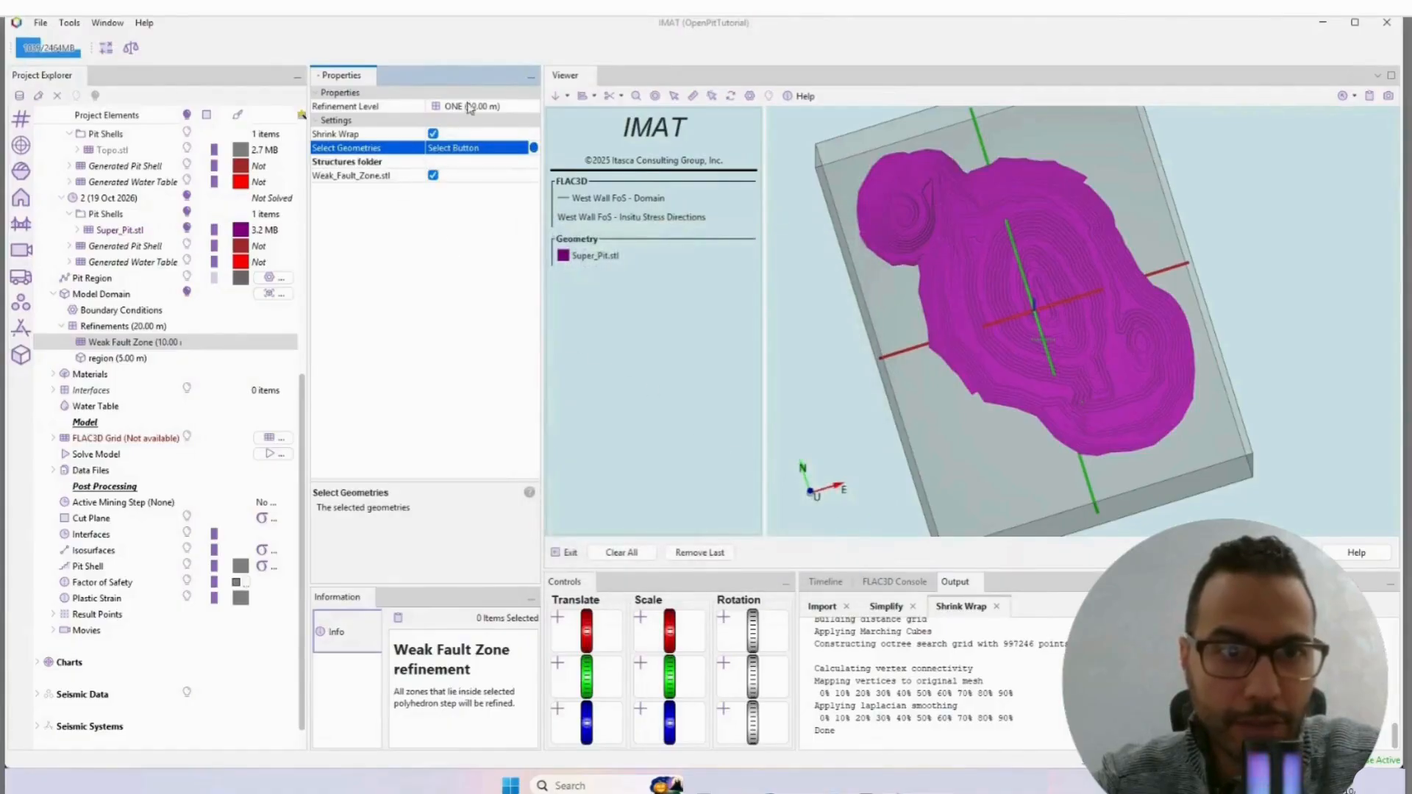
Step: Set the Host Rock material's constitutive model to Mohr-Coulomb and its Young's modulus to 1 GPa
{"action": "left_click", "coordinate": [89, 375]}
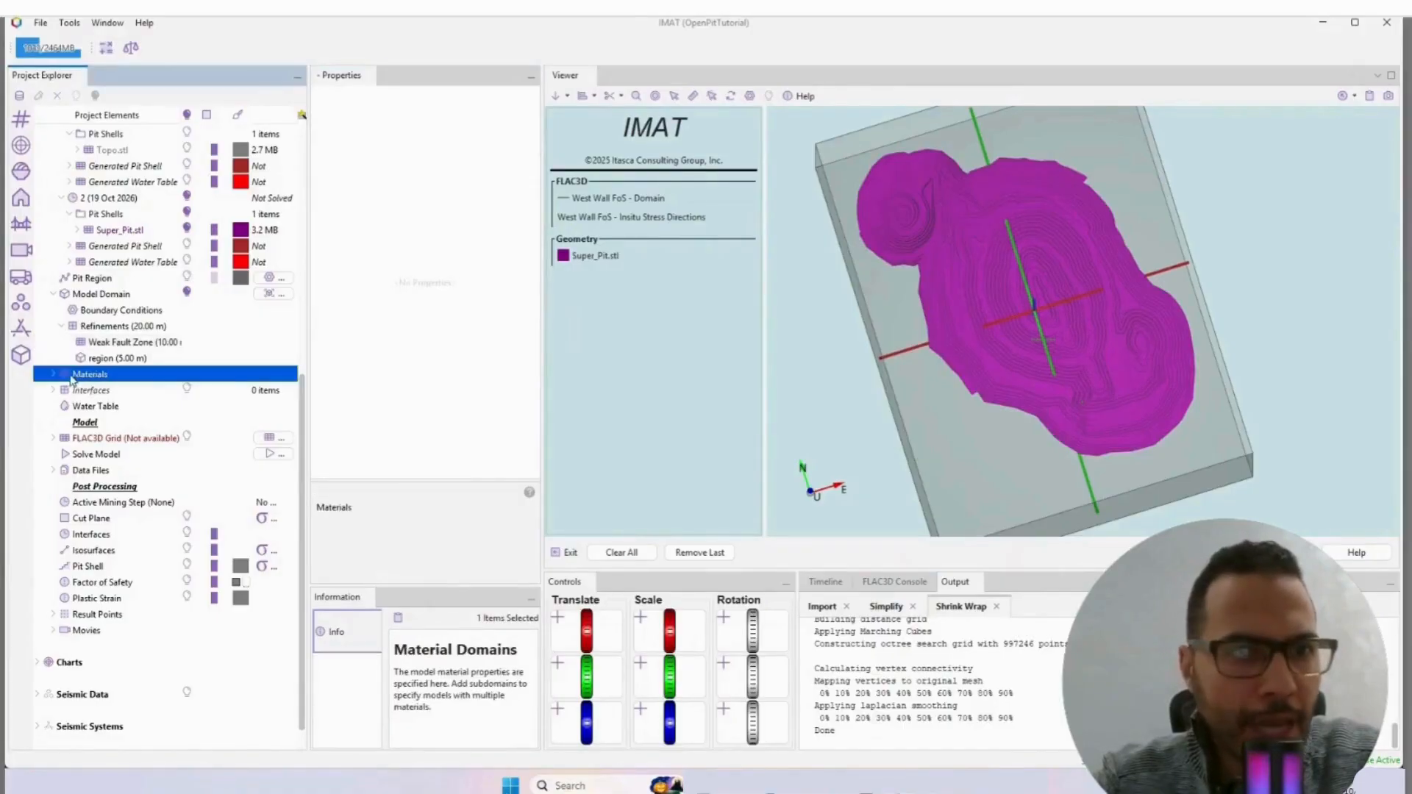
{"action": "left_click", "coordinate": [53, 374]}
{"action": "left_click", "coordinate": [104, 392]}
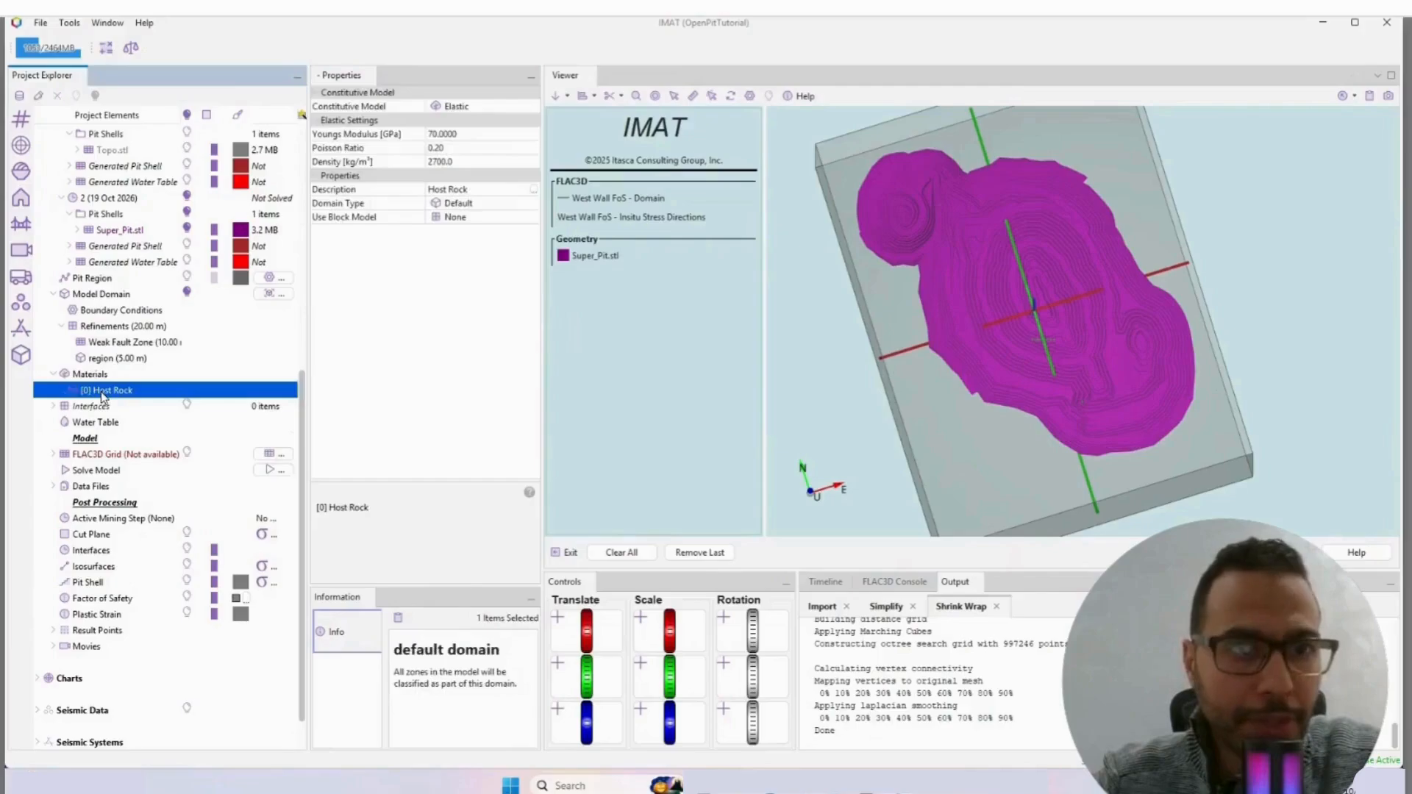
{"action": "left_click", "coordinate": [473, 108]}
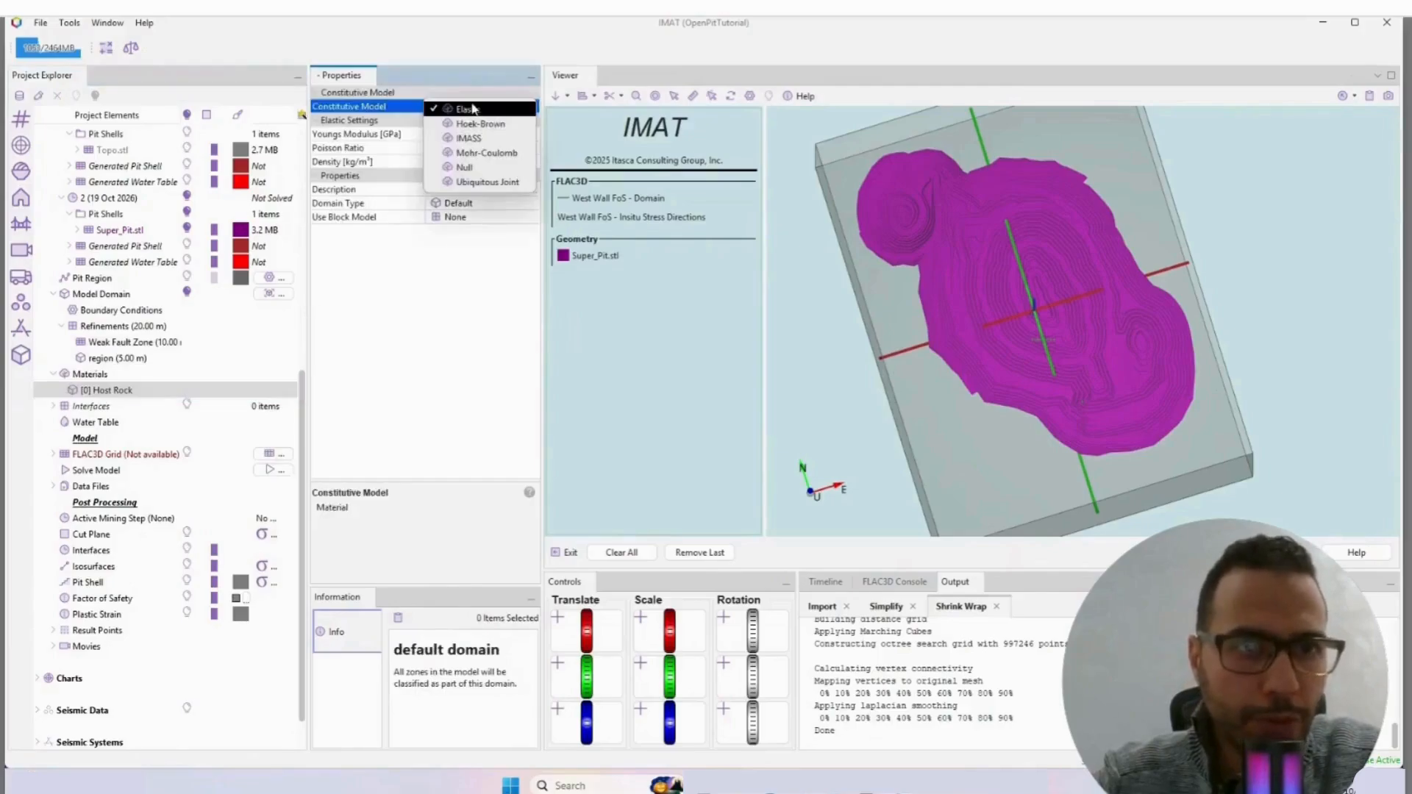
{"action": "left_click", "coordinate": [486, 154]}
{"action": "left_click", "coordinate": [471, 134]}
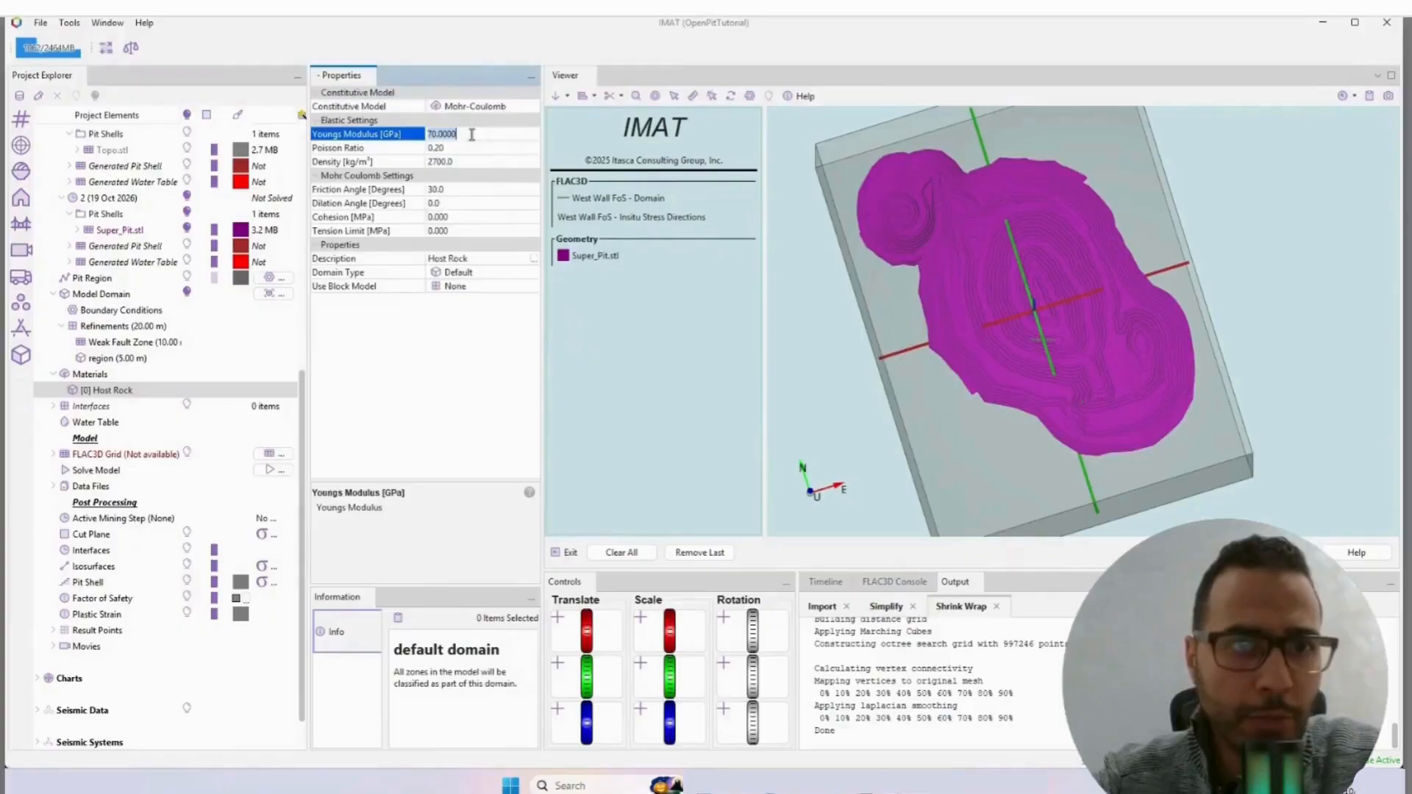
{"action": "type", "text": "1"}
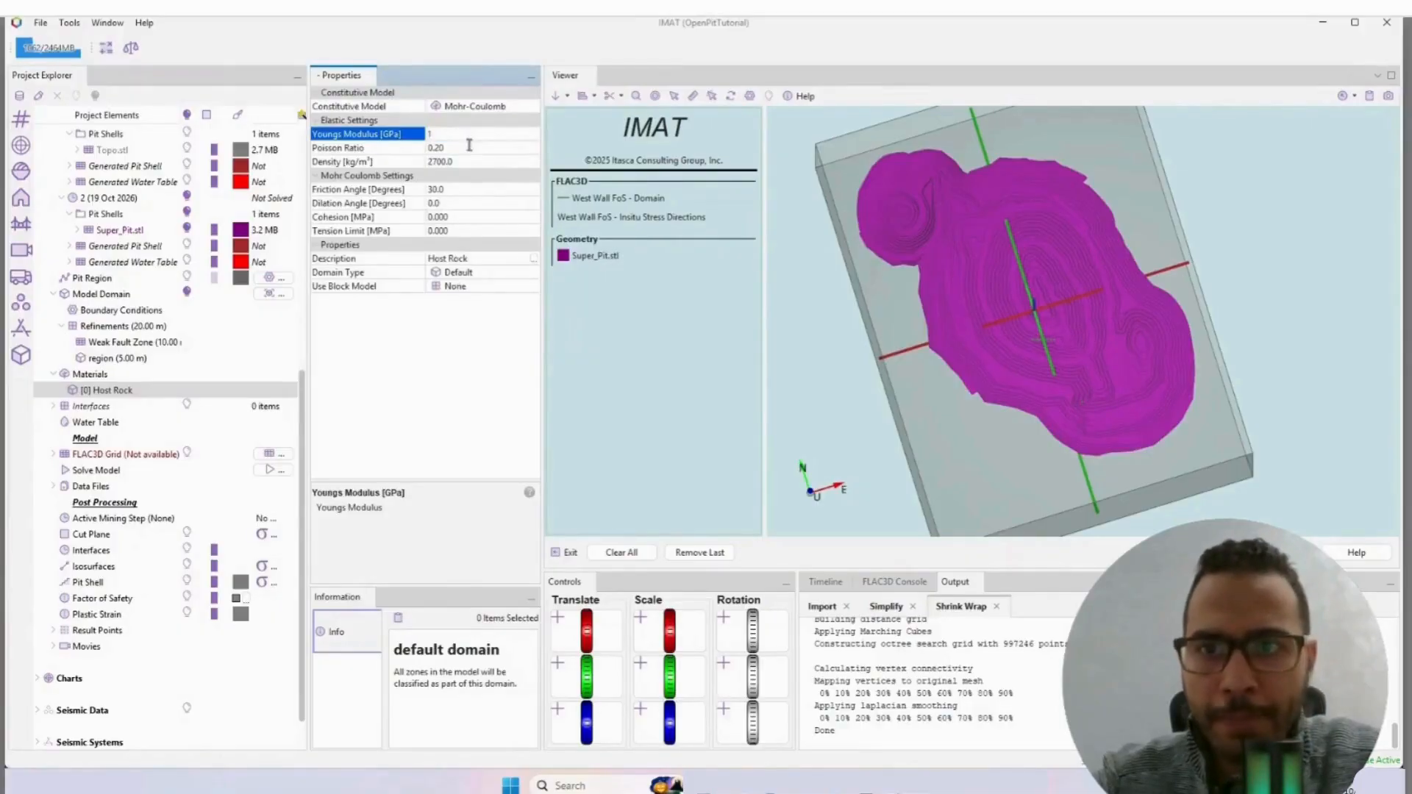
{"action": "left_click", "coordinate": [467, 148]}
{"action": "left_click", "coordinate": [467, 162]}
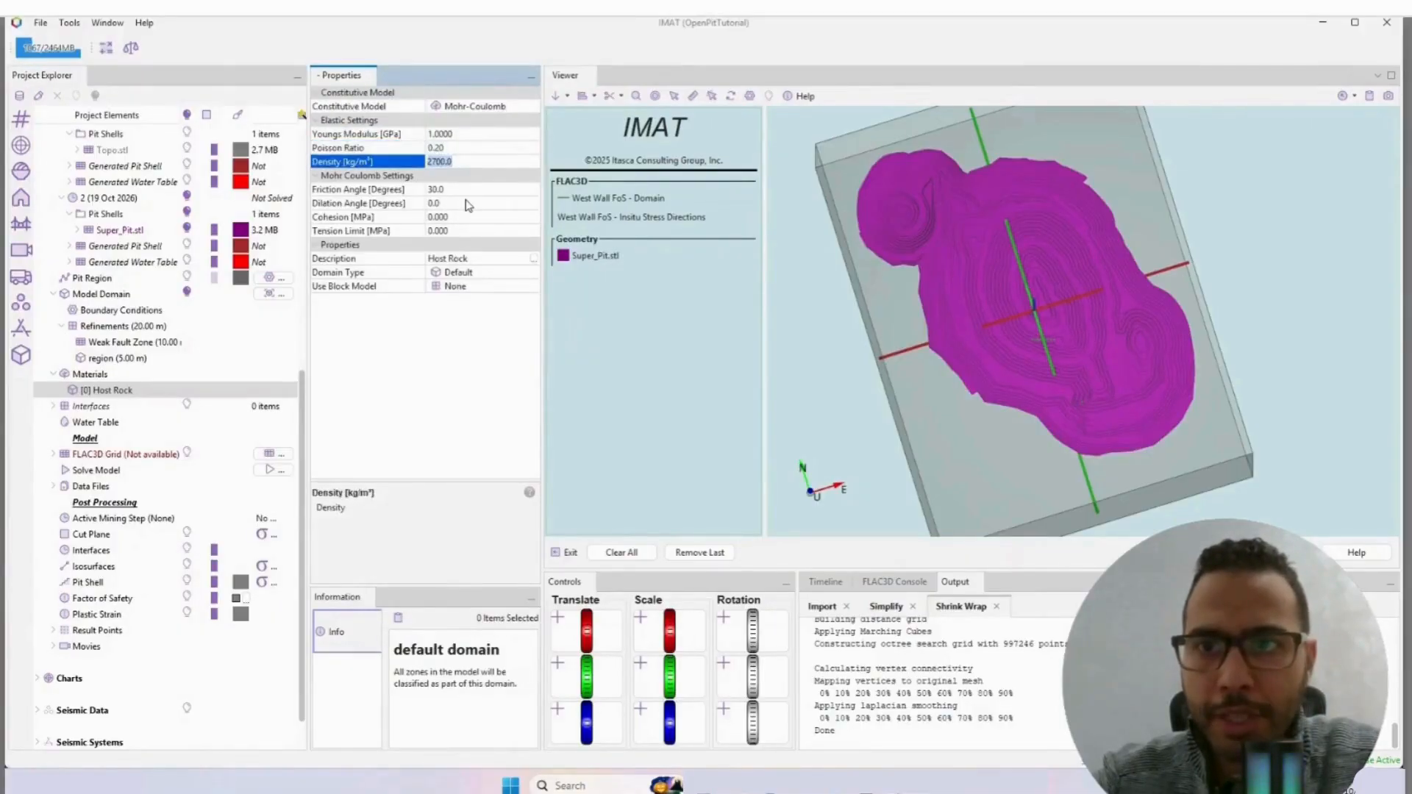
Step: Set the Host Rock's friction angle to 35 degrees, cohesion to 0.5 MPa and tension limit to 0.1 MPa
{"action": "left_click", "coordinate": [464, 190]}
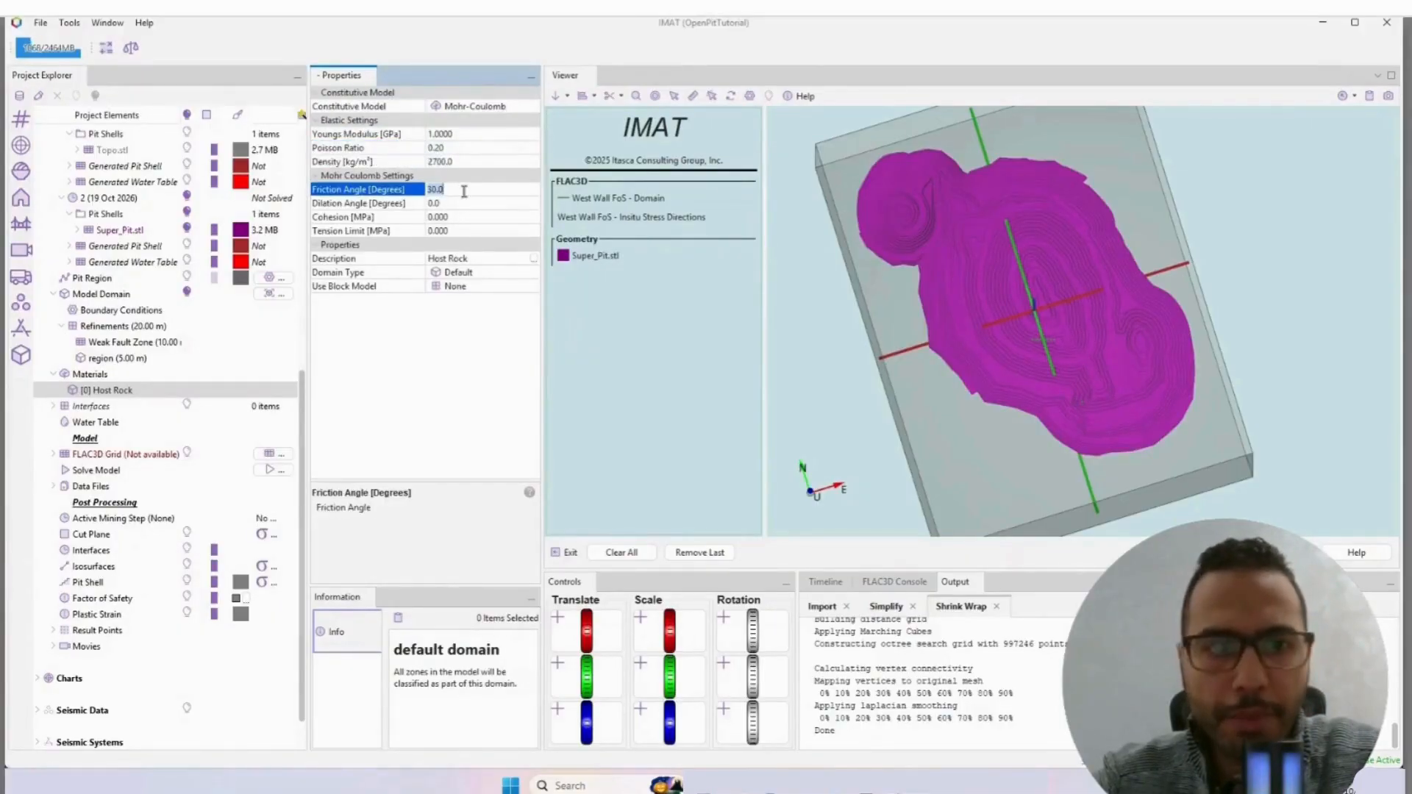
{"action": "type", "text": "35"}
{"action": "key", "text": "Return"}
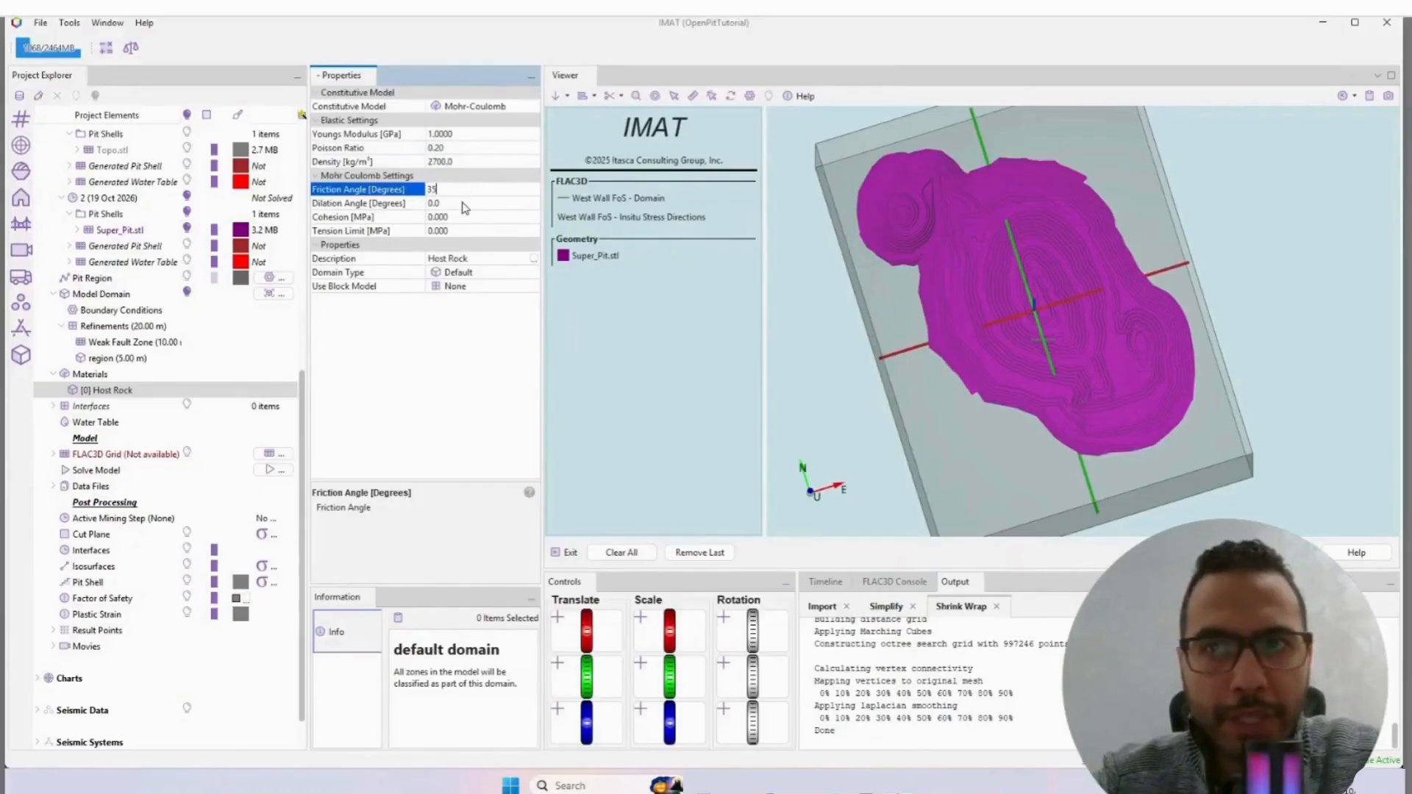
{"action": "left_click", "coordinate": [465, 217]}
{"action": "type", "text": "0.5"}
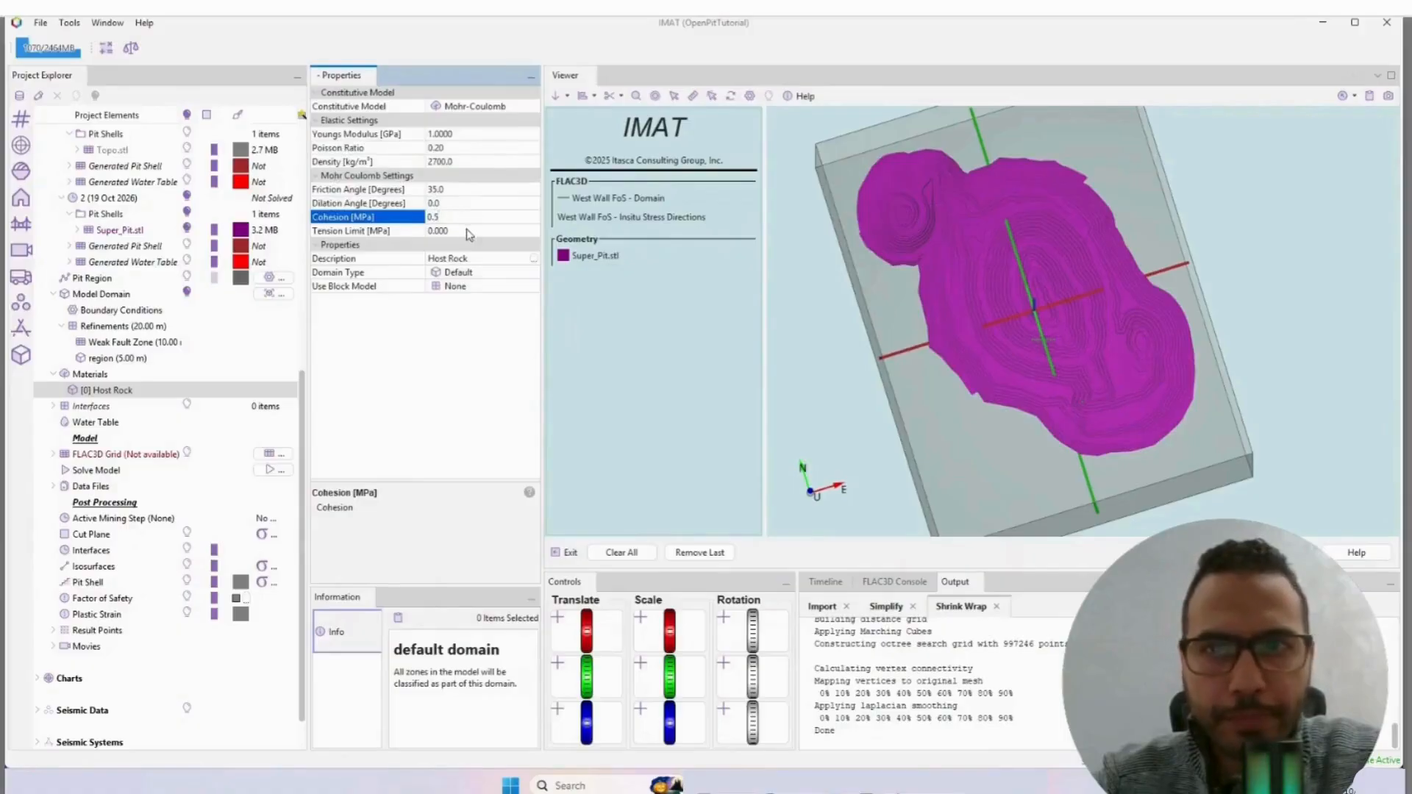
{"action": "left_click", "coordinate": [466, 230]}
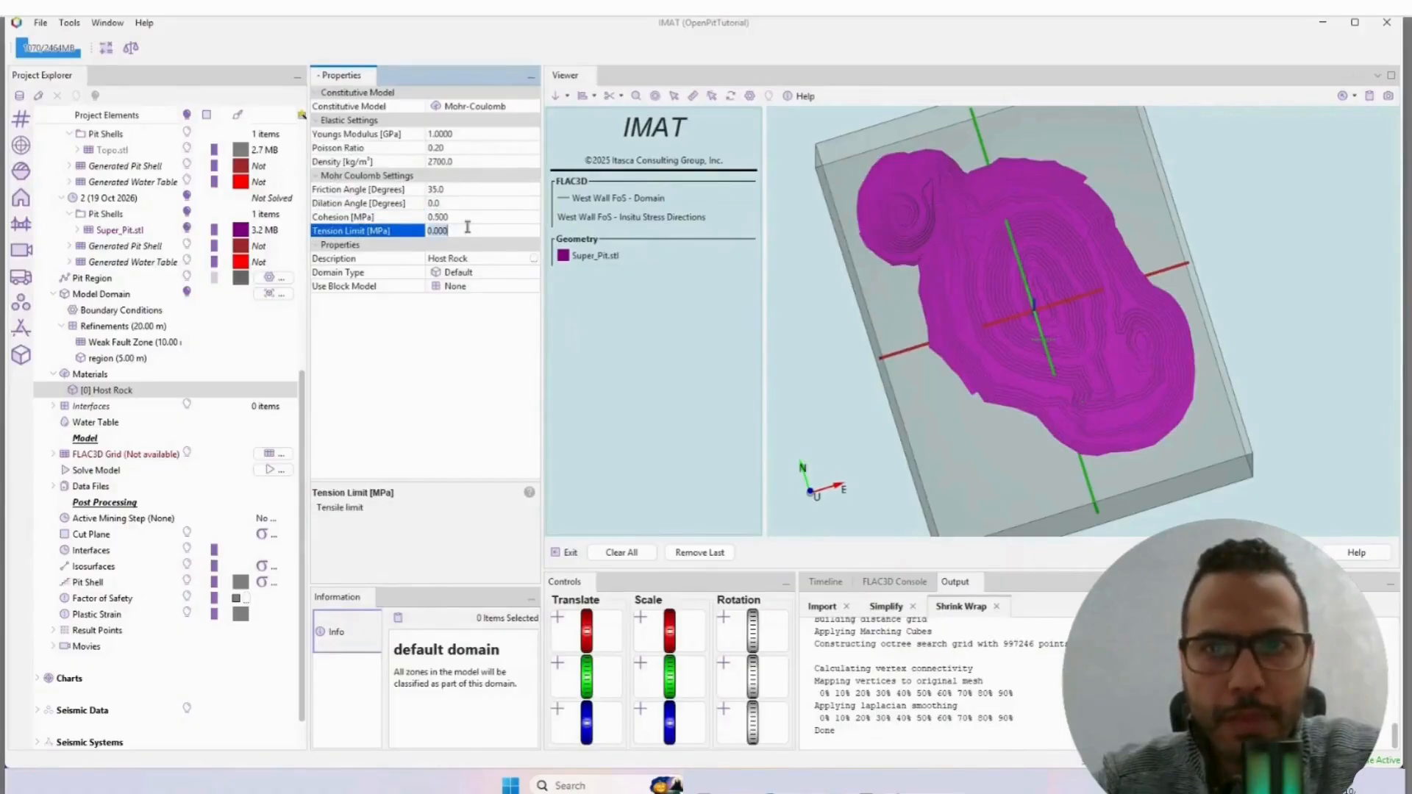
{"action": "type", "text": "0."}
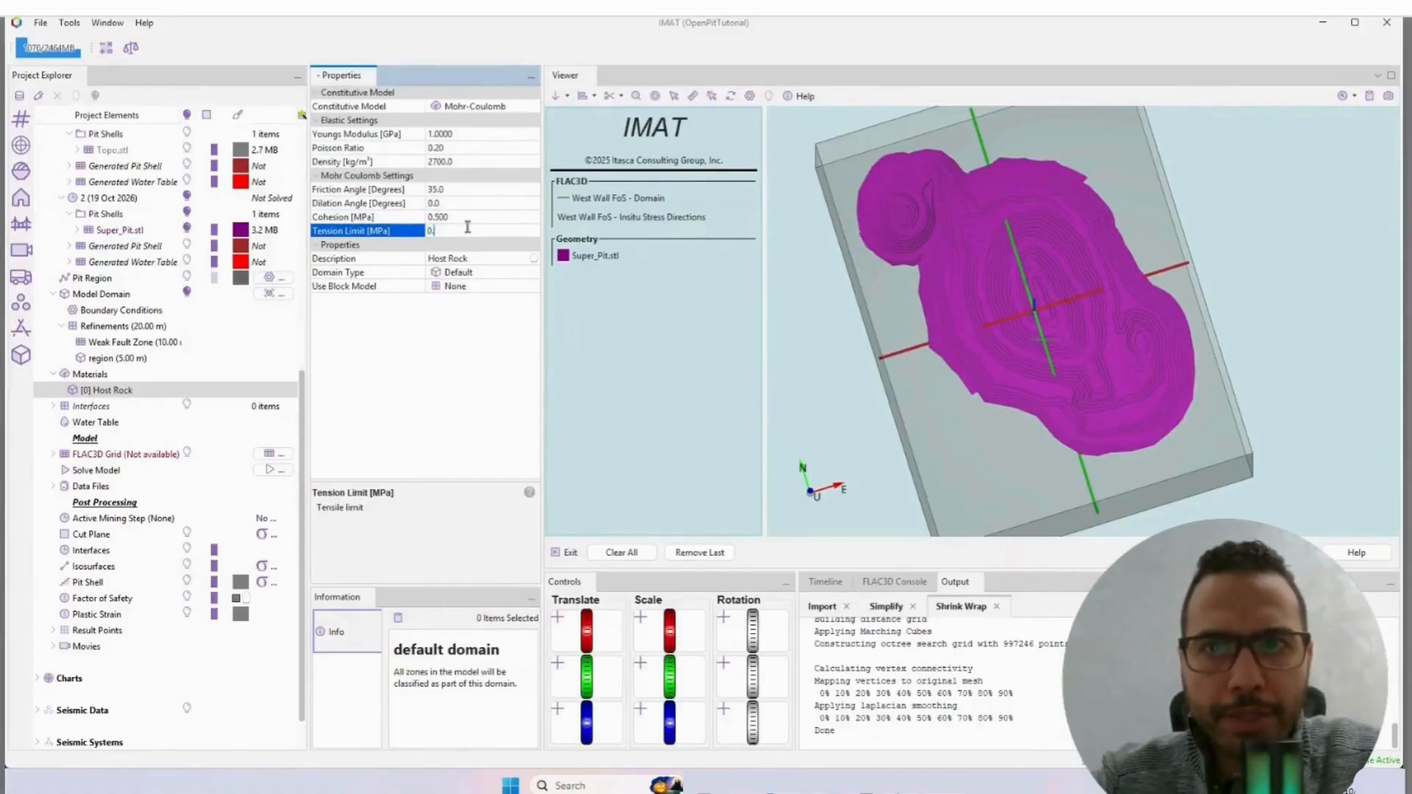
{"action": "type", "text": "1"}
{"action": "key", "text": "Return"}
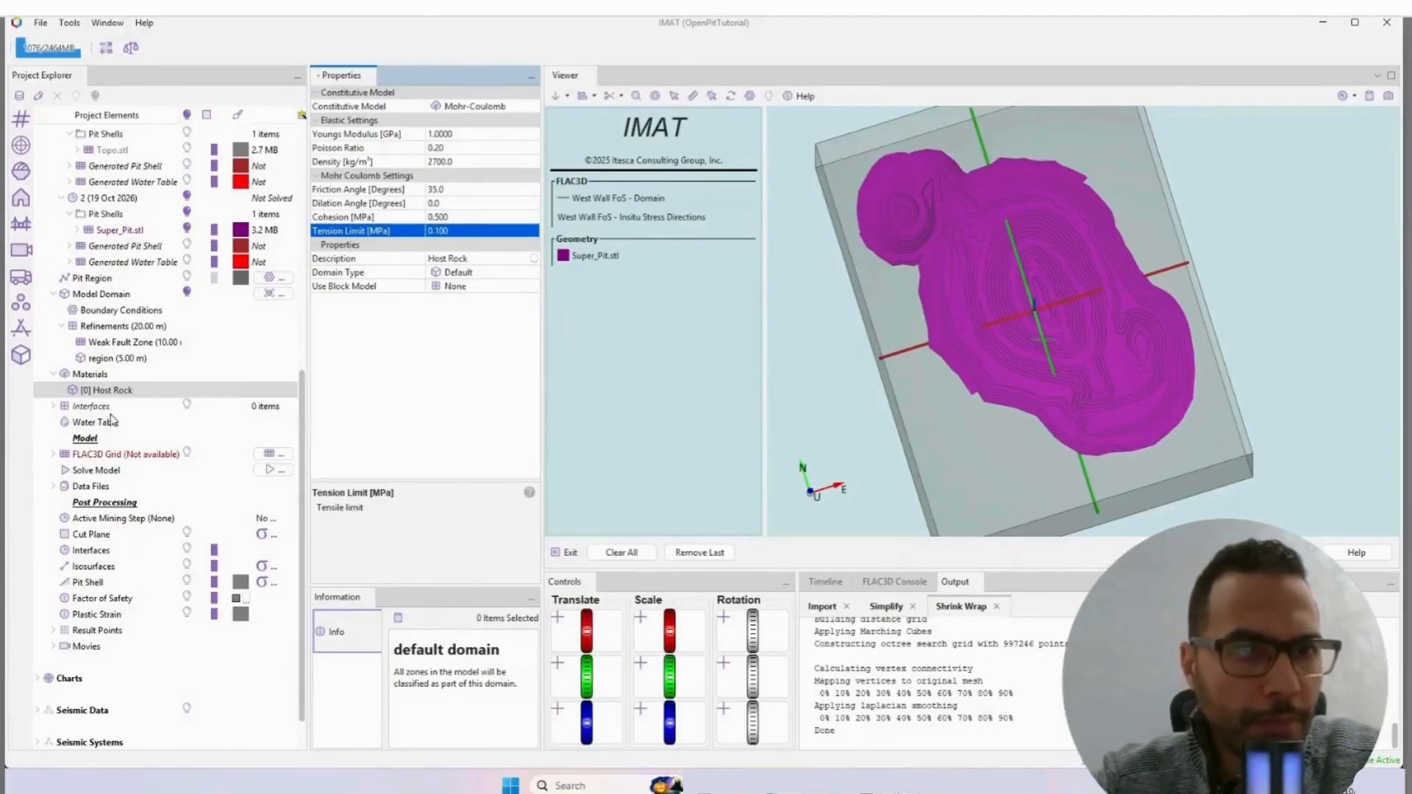
Step: Create Polyhedron (Contained Inside Closed Geometry) material domains from North_Fault.stl and South_Fault.stl in the Structures folder
{"action": "right_click", "coordinate": [93, 380]}
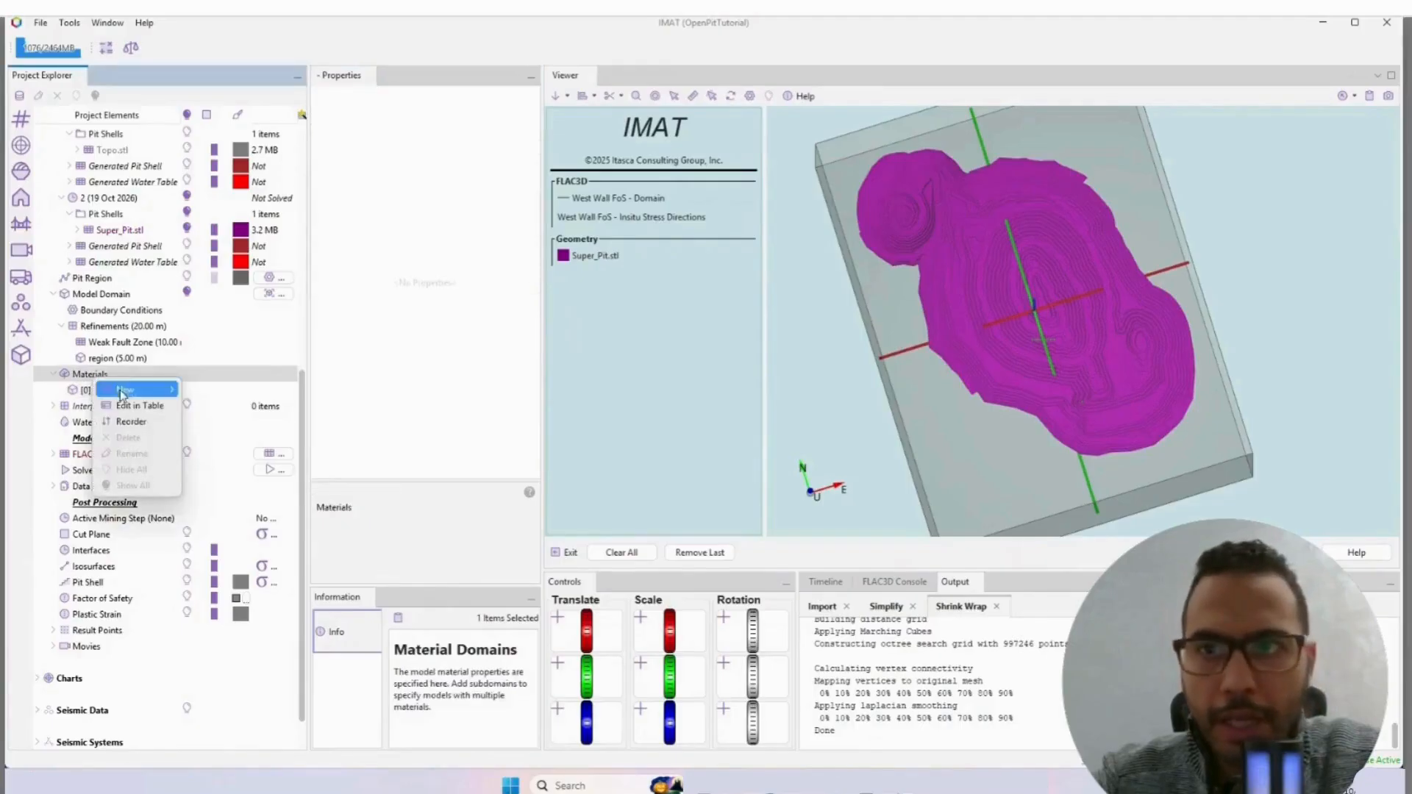
{"action": "mouse_move", "coordinate": [126, 390]}
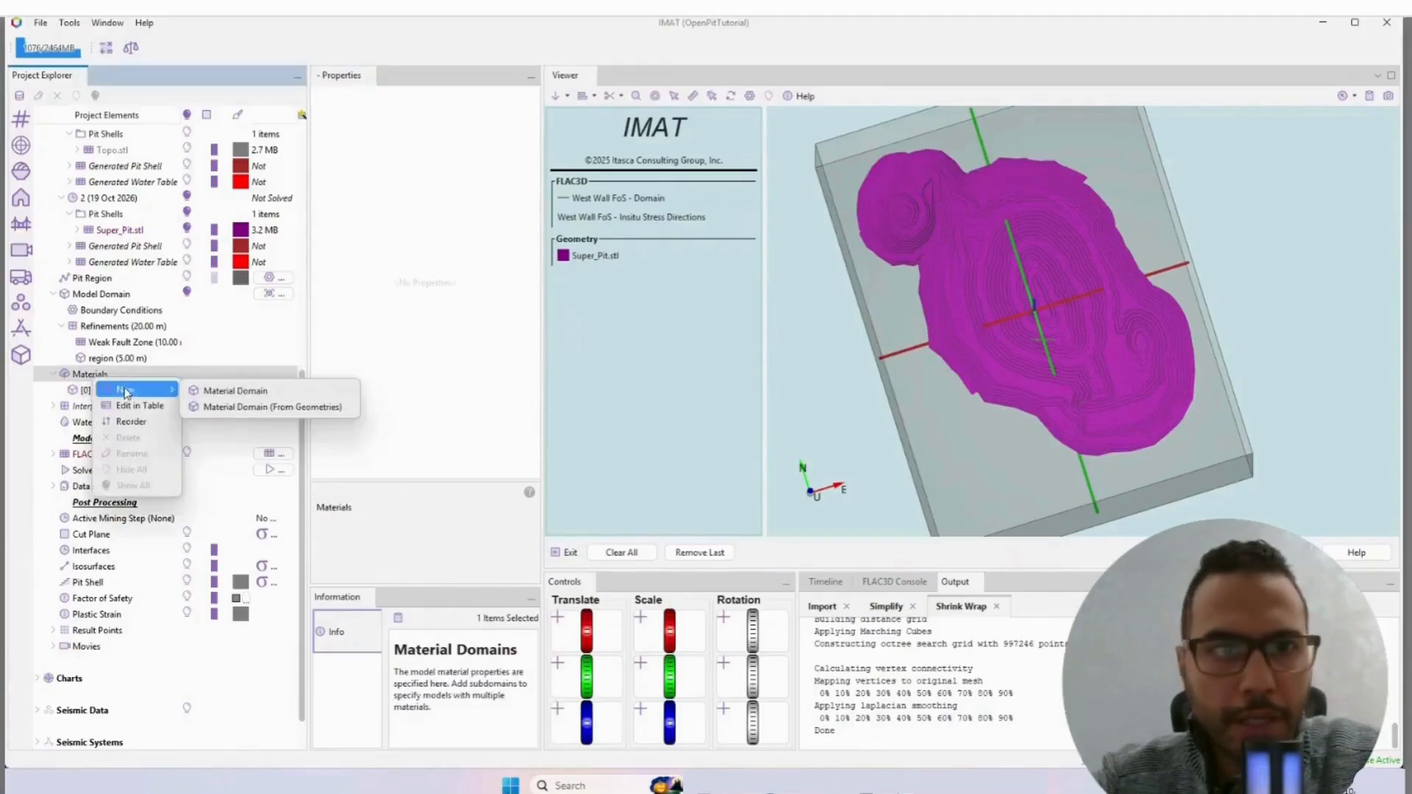
{"action": "left_click", "coordinate": [237, 408]}
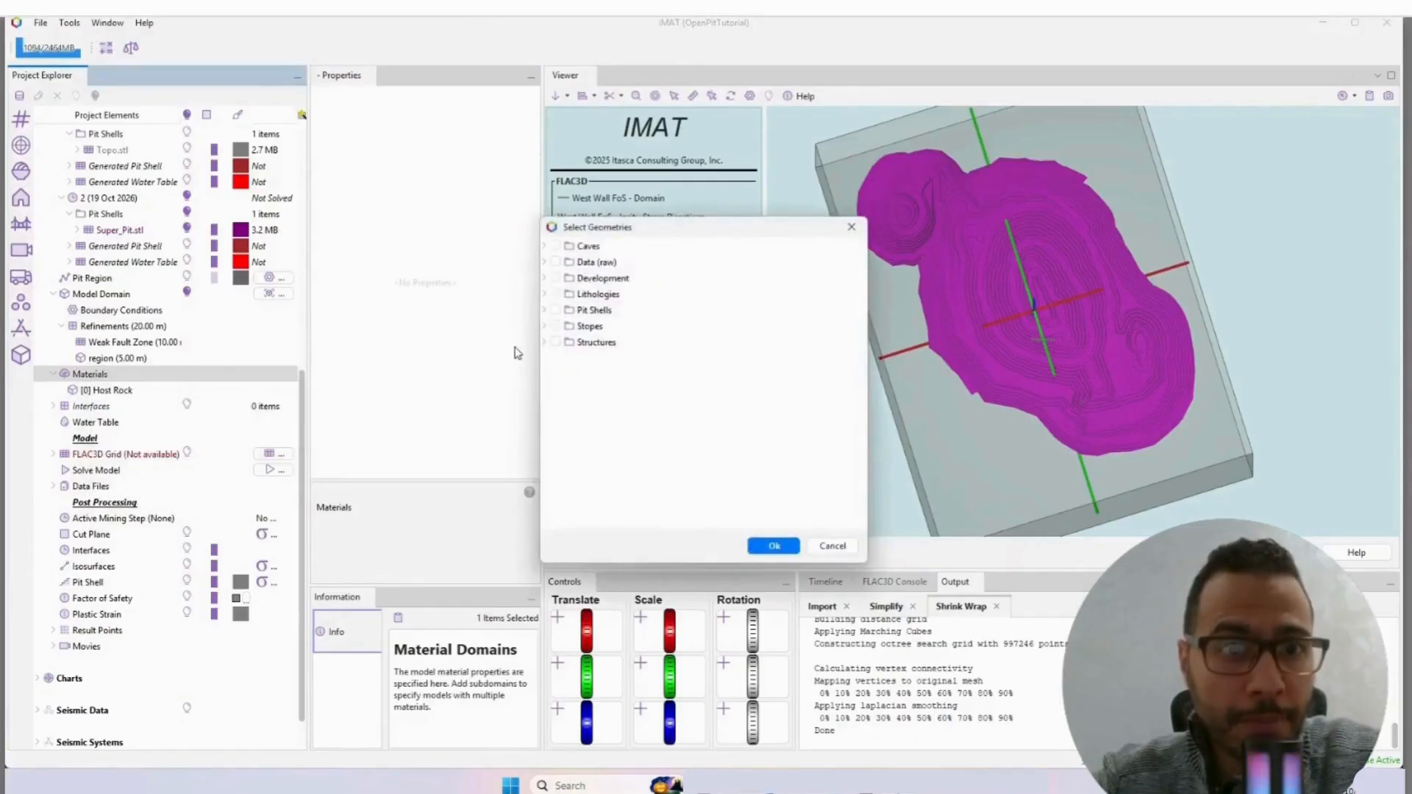
{"action": "left_click", "coordinate": [545, 343]}
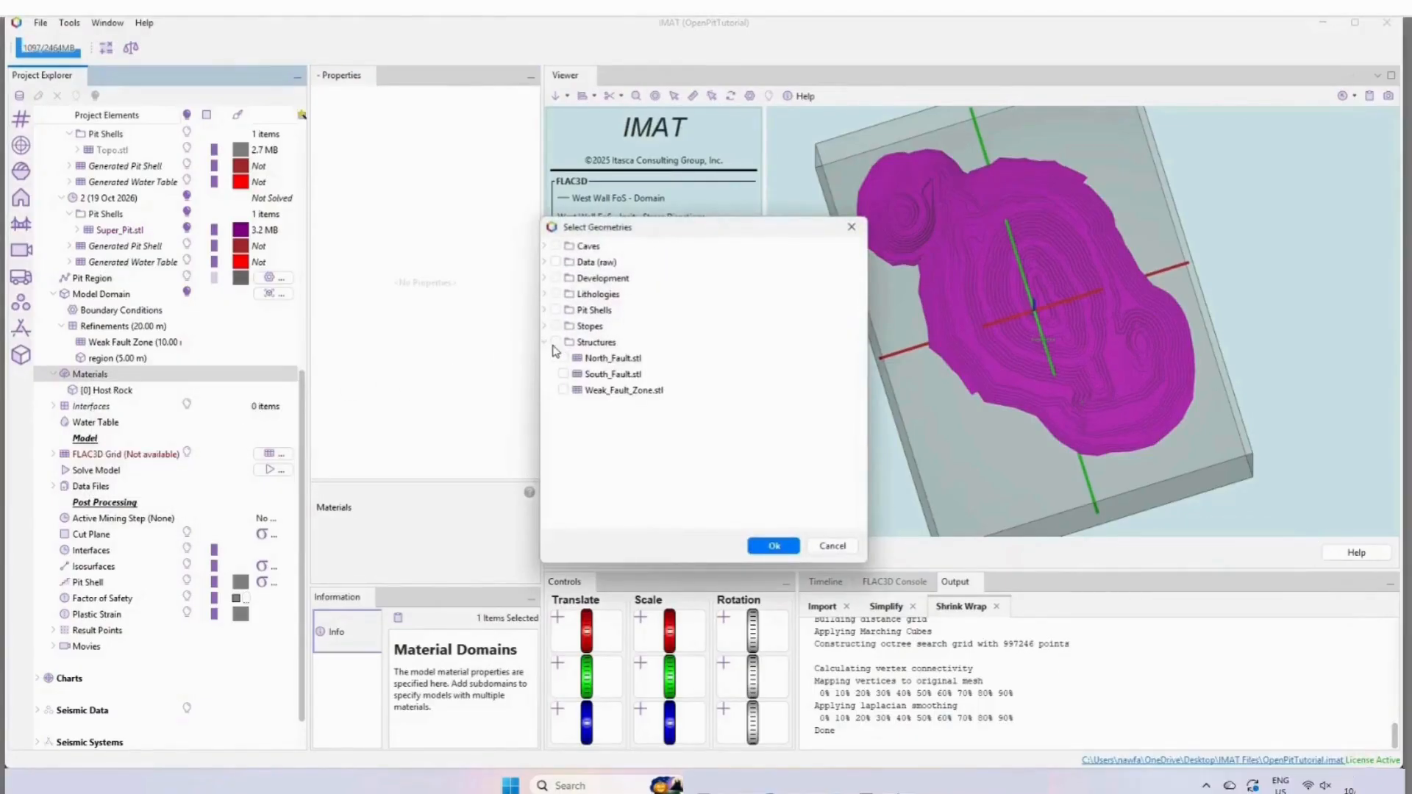
{"action": "left_click", "coordinate": [564, 358]}
{"action": "left_click", "coordinate": [565, 374]}
{"action": "left_click", "coordinate": [772, 545]}
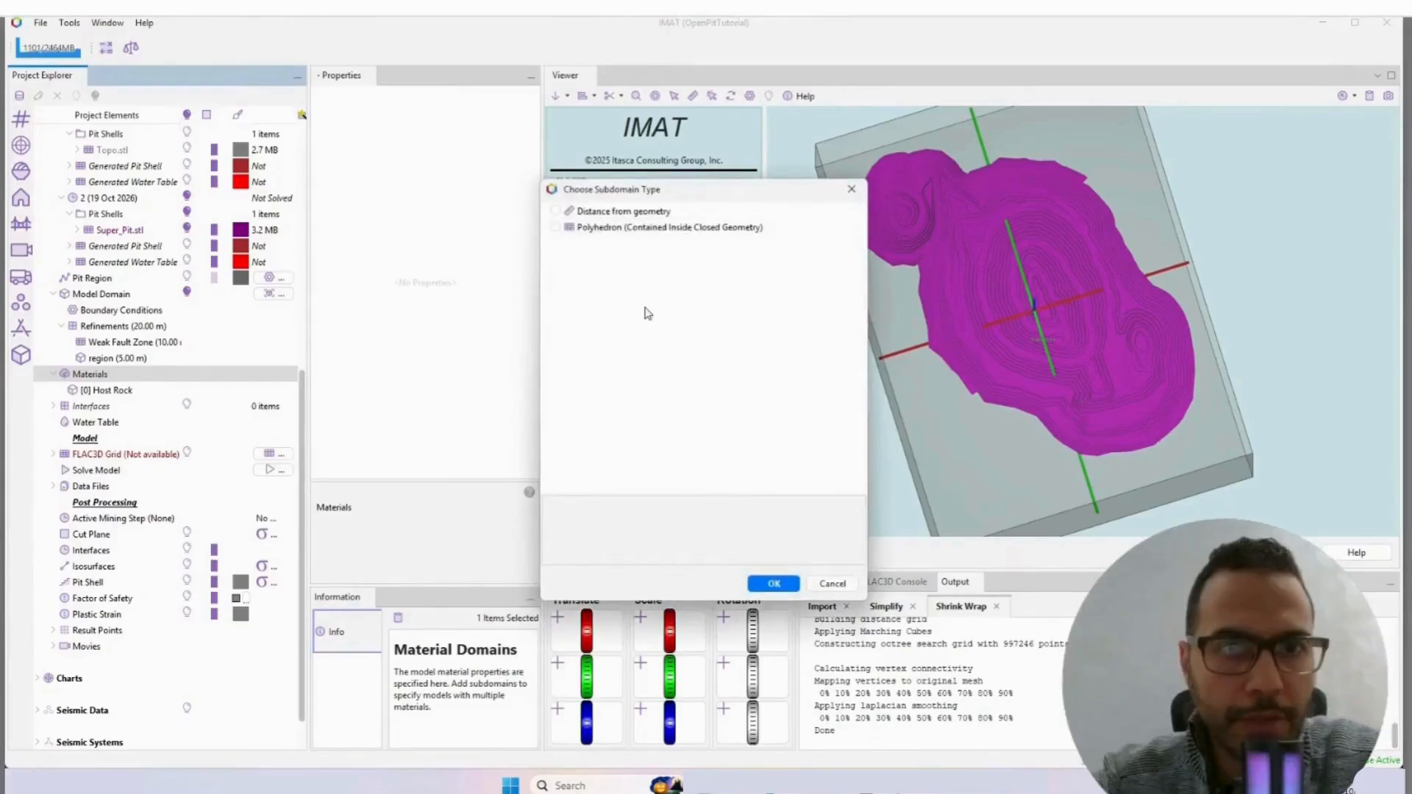
{"action": "left_click", "coordinate": [555, 228]}
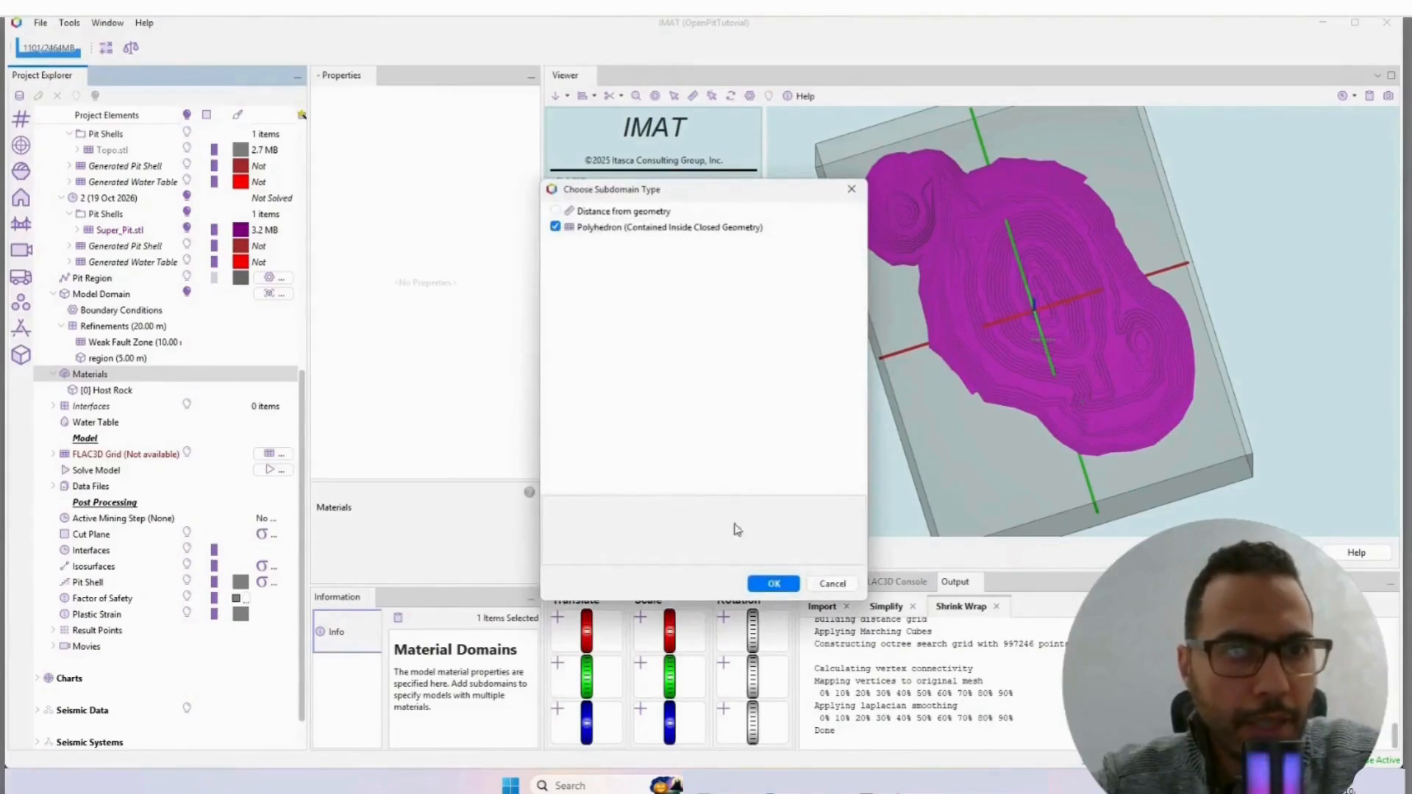
{"action": "left_click", "coordinate": [769, 583]}
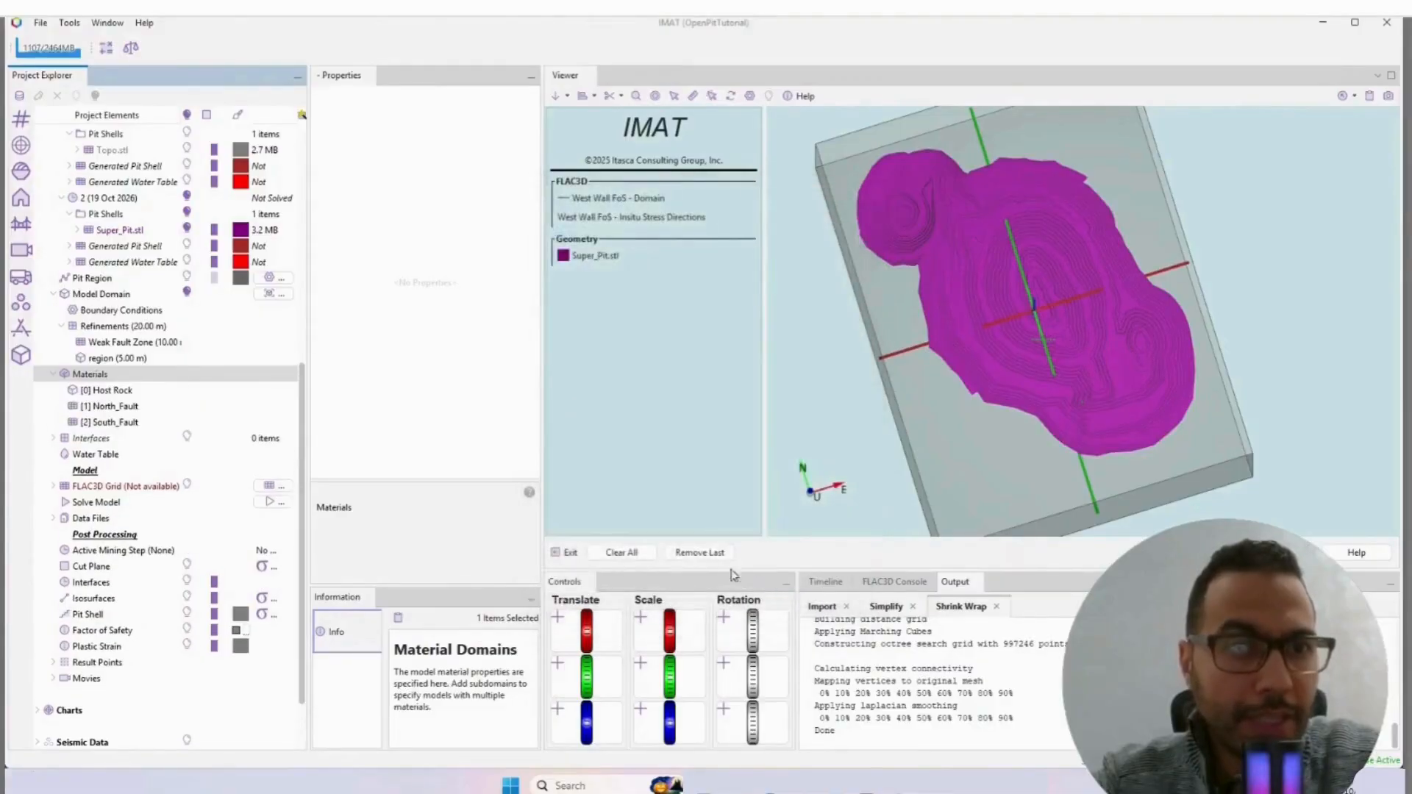
Step: Delete the South_Fault material domain from the Materials
{"action": "right_click", "coordinate": [108, 423]}
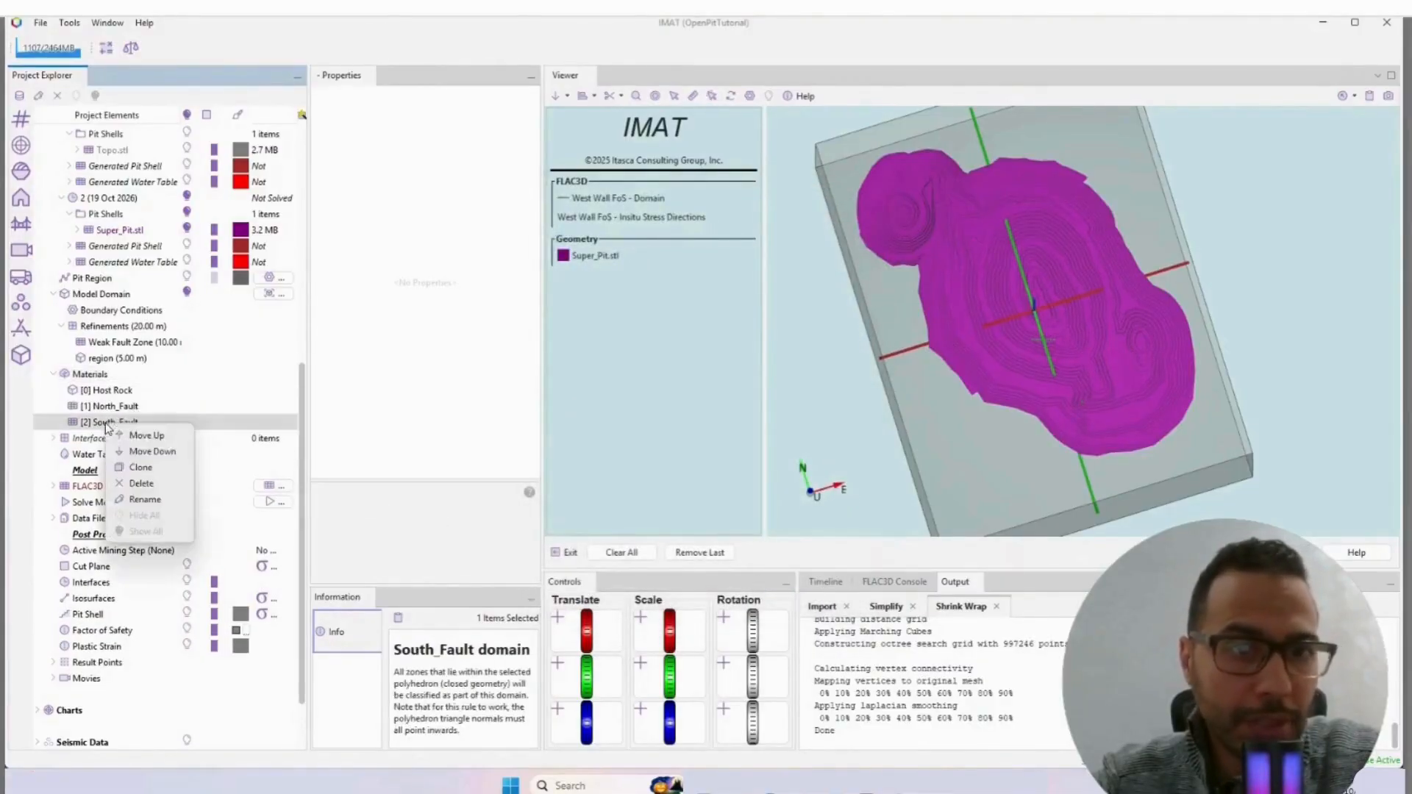
{"action": "left_click", "coordinate": [142, 483]}
{"action": "left_click", "coordinate": [728, 415]}
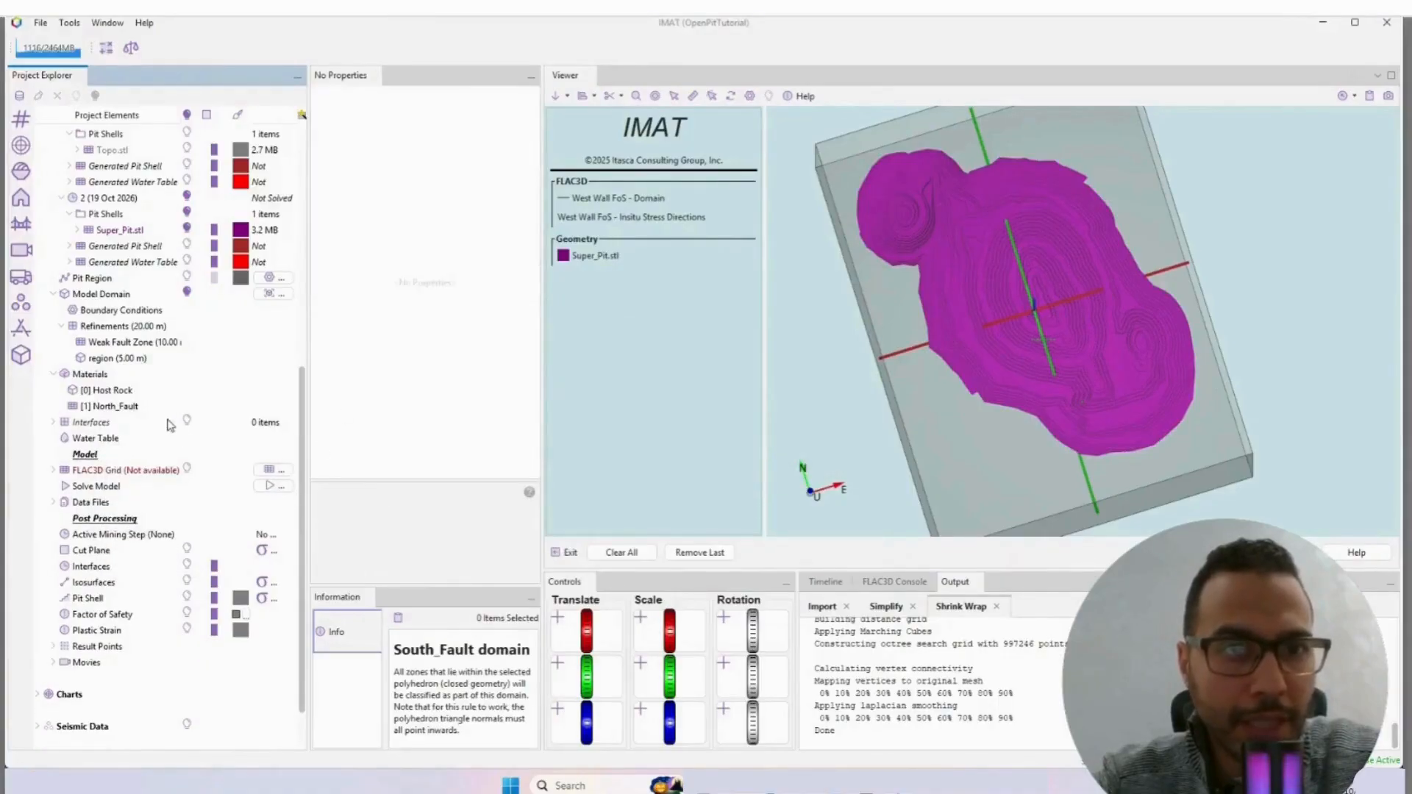
Step: Add South_Fault.stl from the Structures folder to the North_Fault material domain's selected geometries
{"action": "left_click", "coordinate": [120, 407]}
{"action": "left_click", "coordinate": [533, 258]}
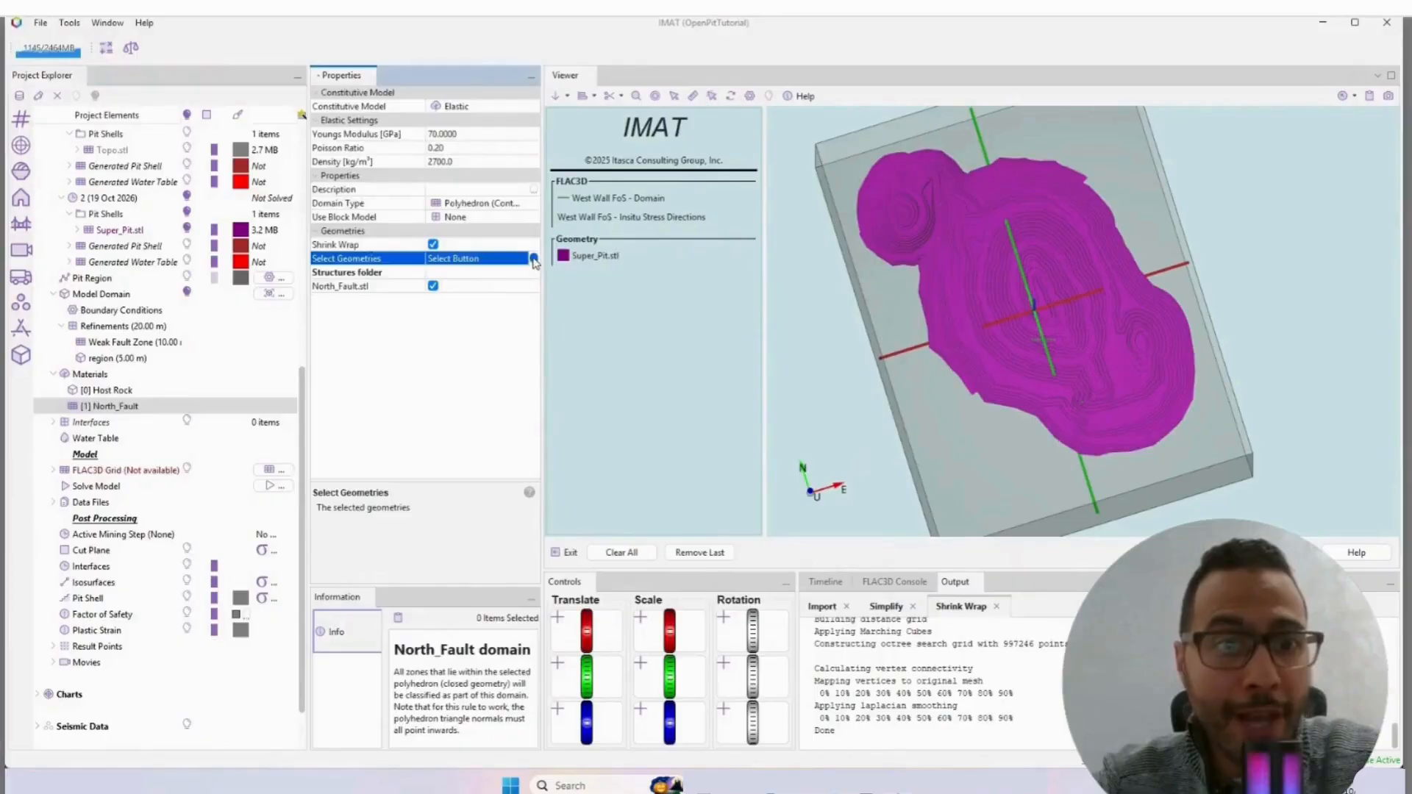
{"action": "left_click", "coordinate": [533, 258]}
{"action": "left_click", "coordinate": [545, 343]}
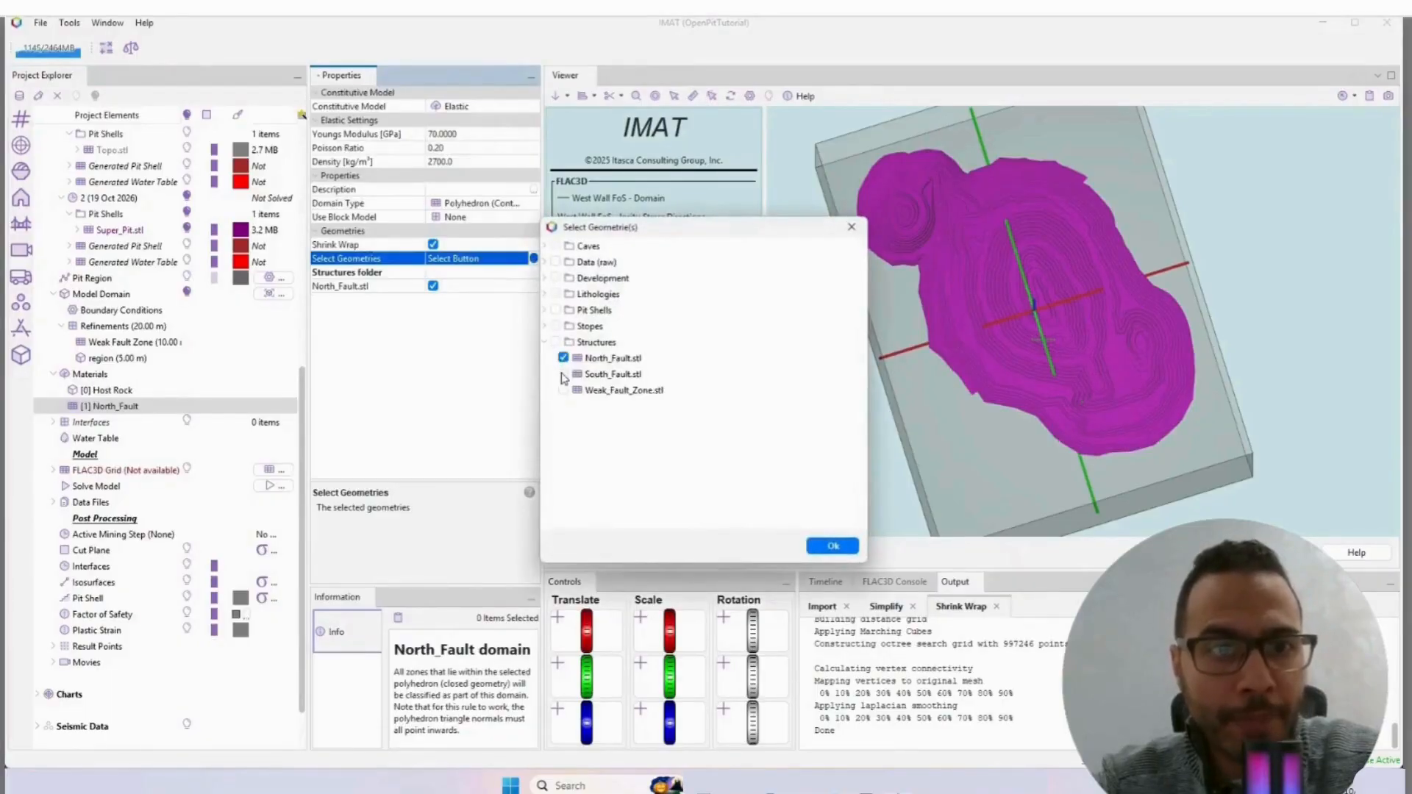
{"action": "left_click", "coordinate": [564, 374]}
{"action": "left_click", "coordinate": [631, 375]}
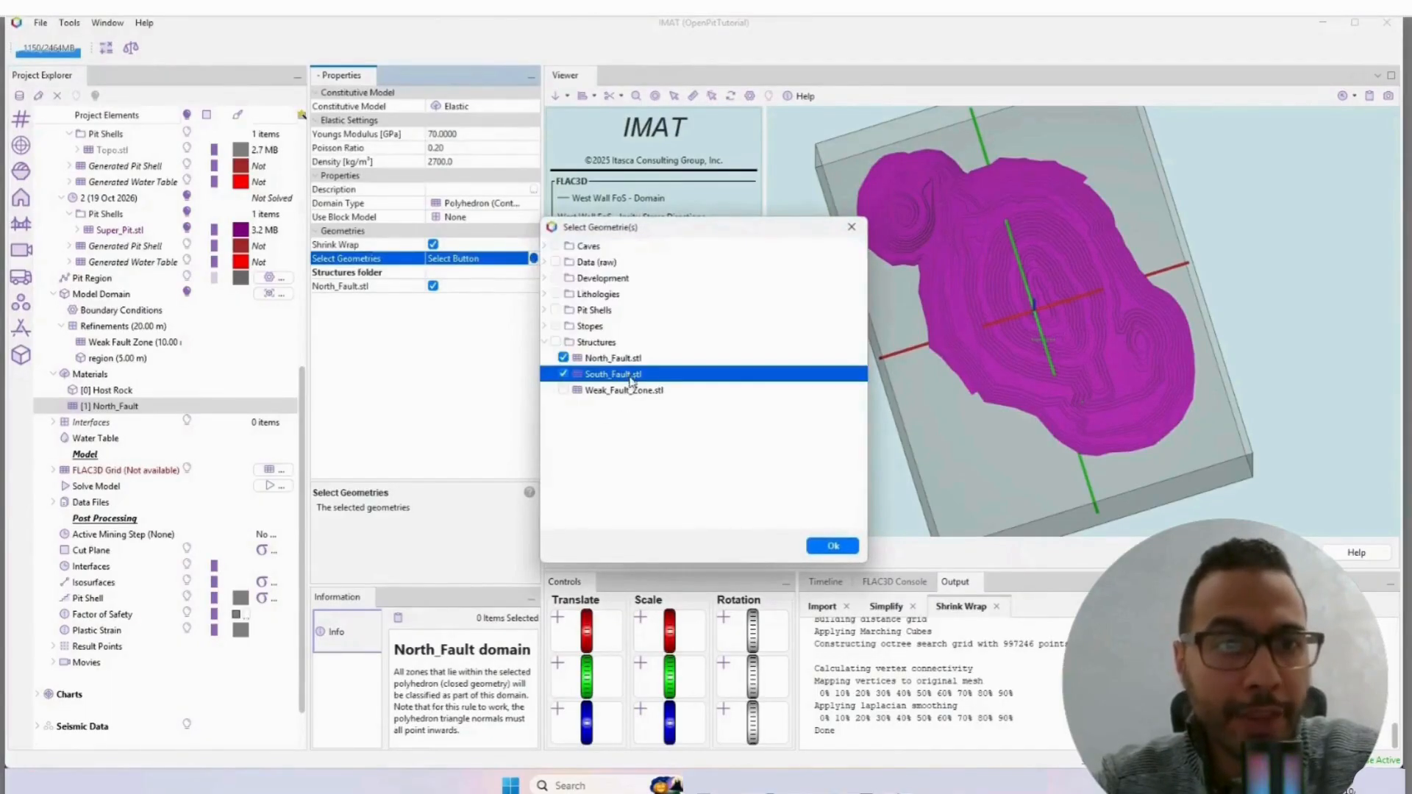
{"action": "left_click", "coordinate": [832, 546]}
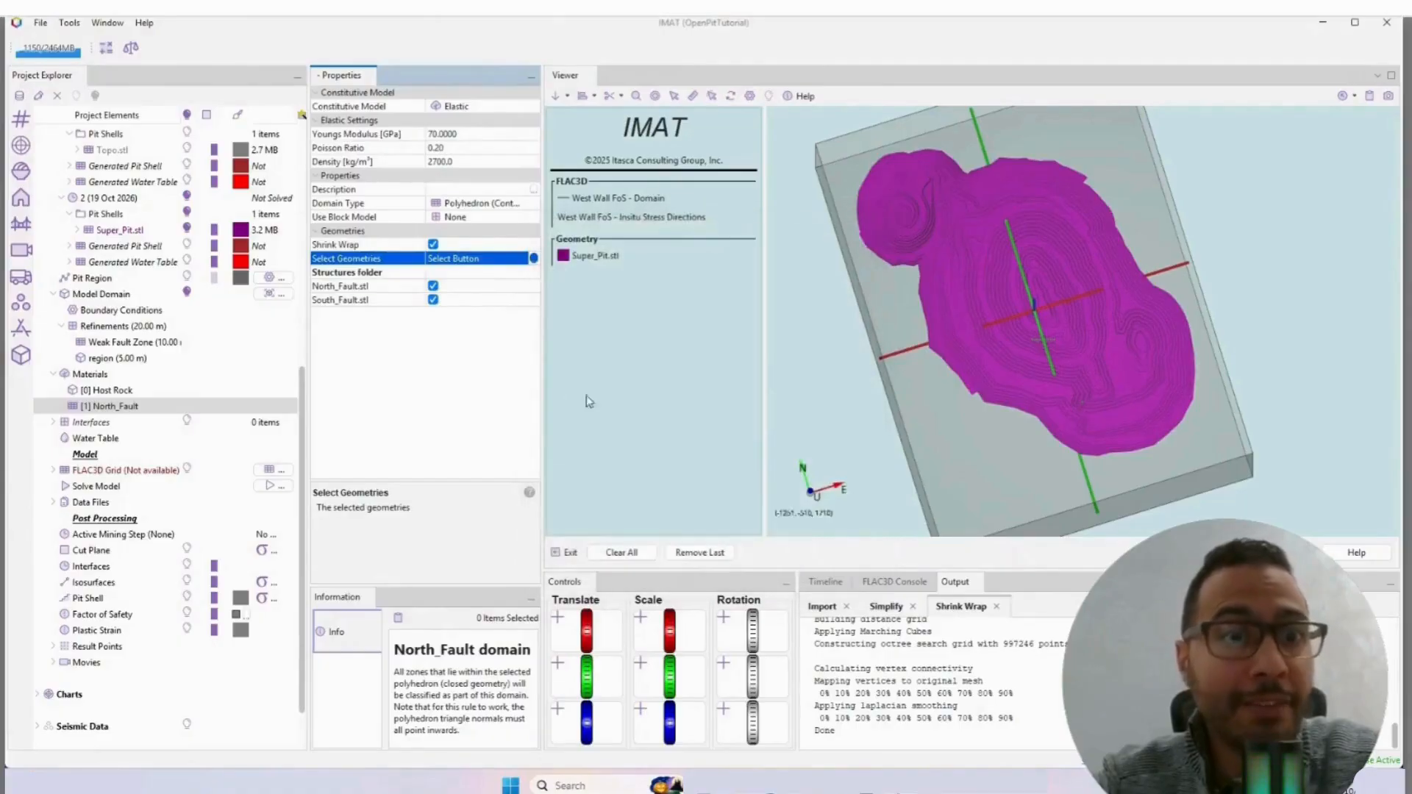
Step: Set the North_Fault material's Young's modulus to 0.5 GPa and its constitutive model to Mohr-Coulomb
{"action": "left_click", "coordinate": [458, 136]}
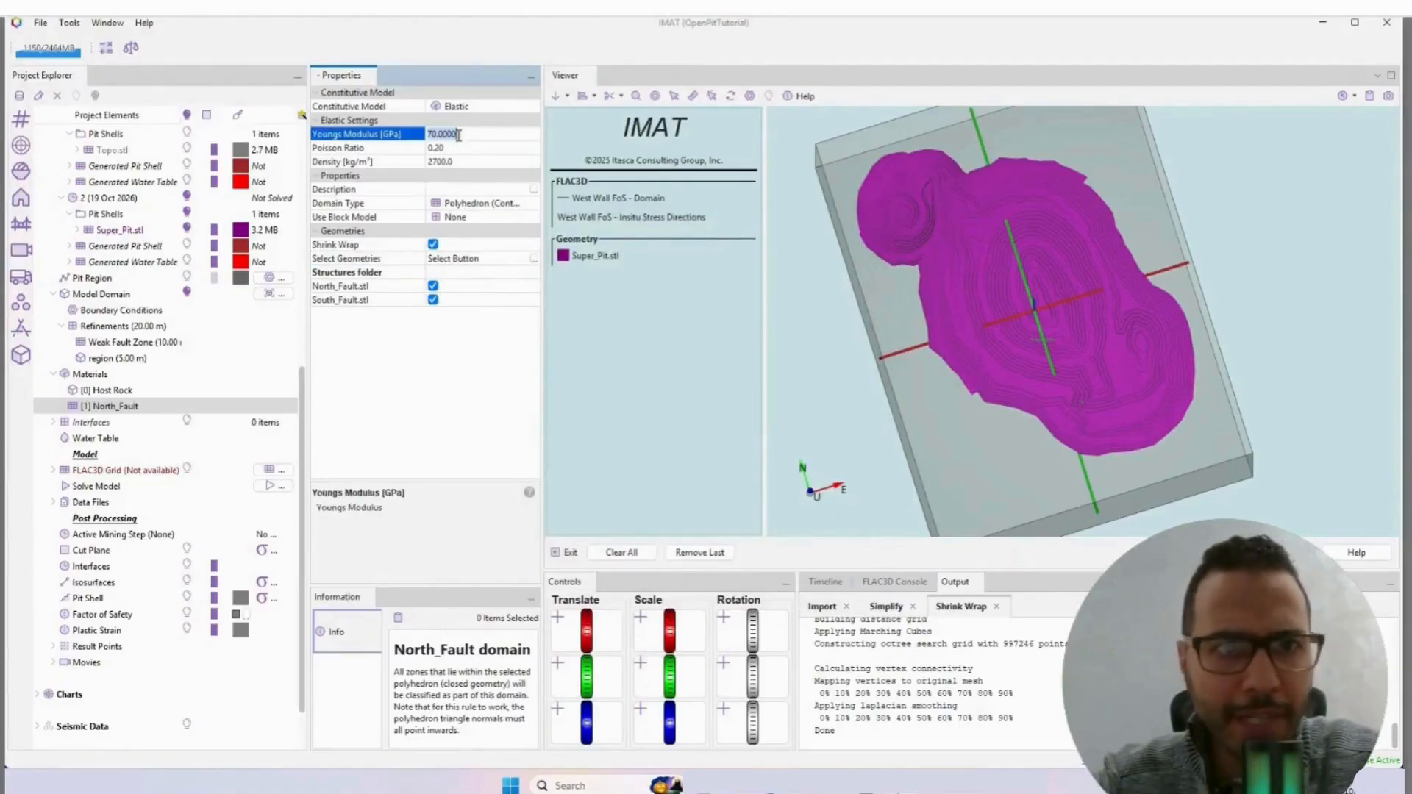
{"action": "type", "text": "0.5"}
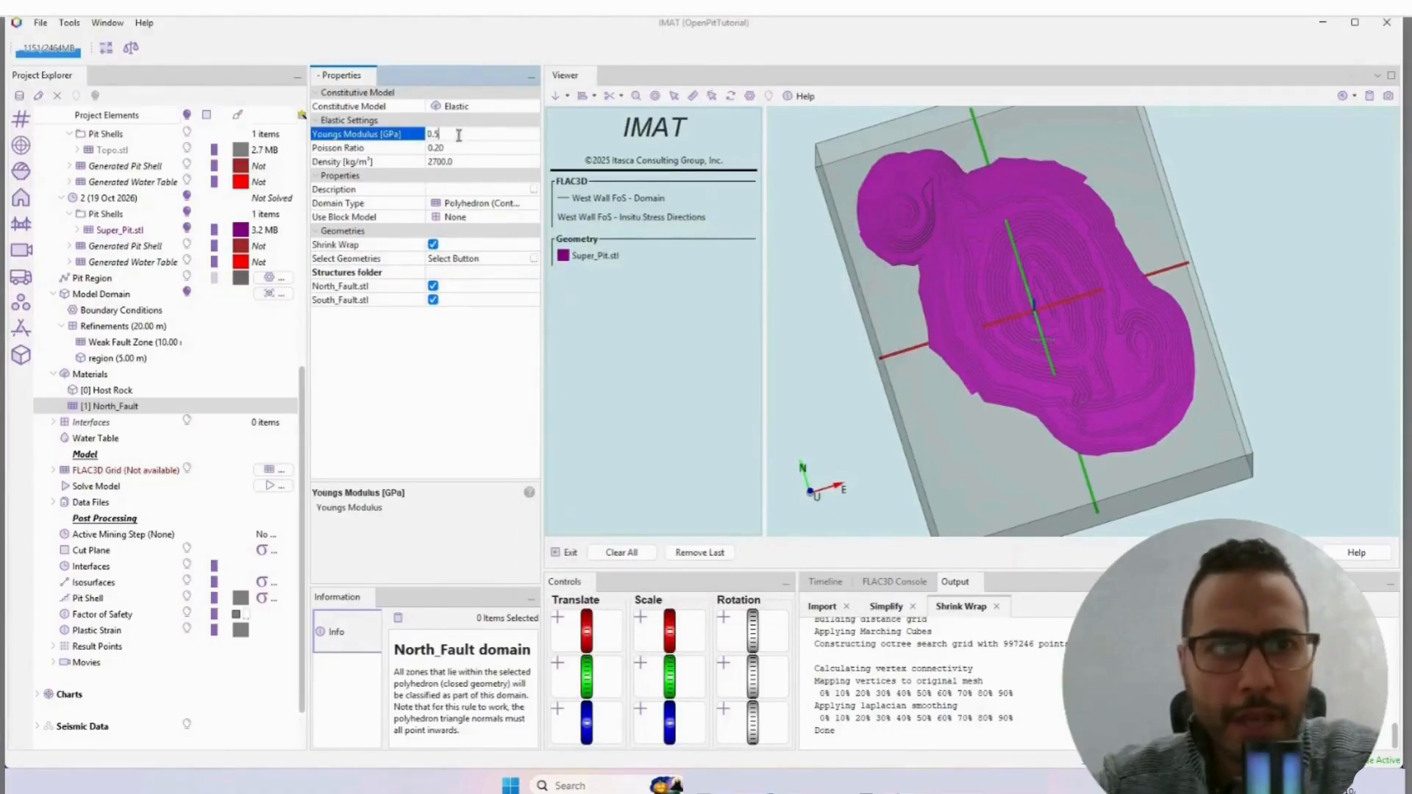
{"action": "left_click", "coordinate": [464, 149]}
{"action": "left_click", "coordinate": [469, 164]}
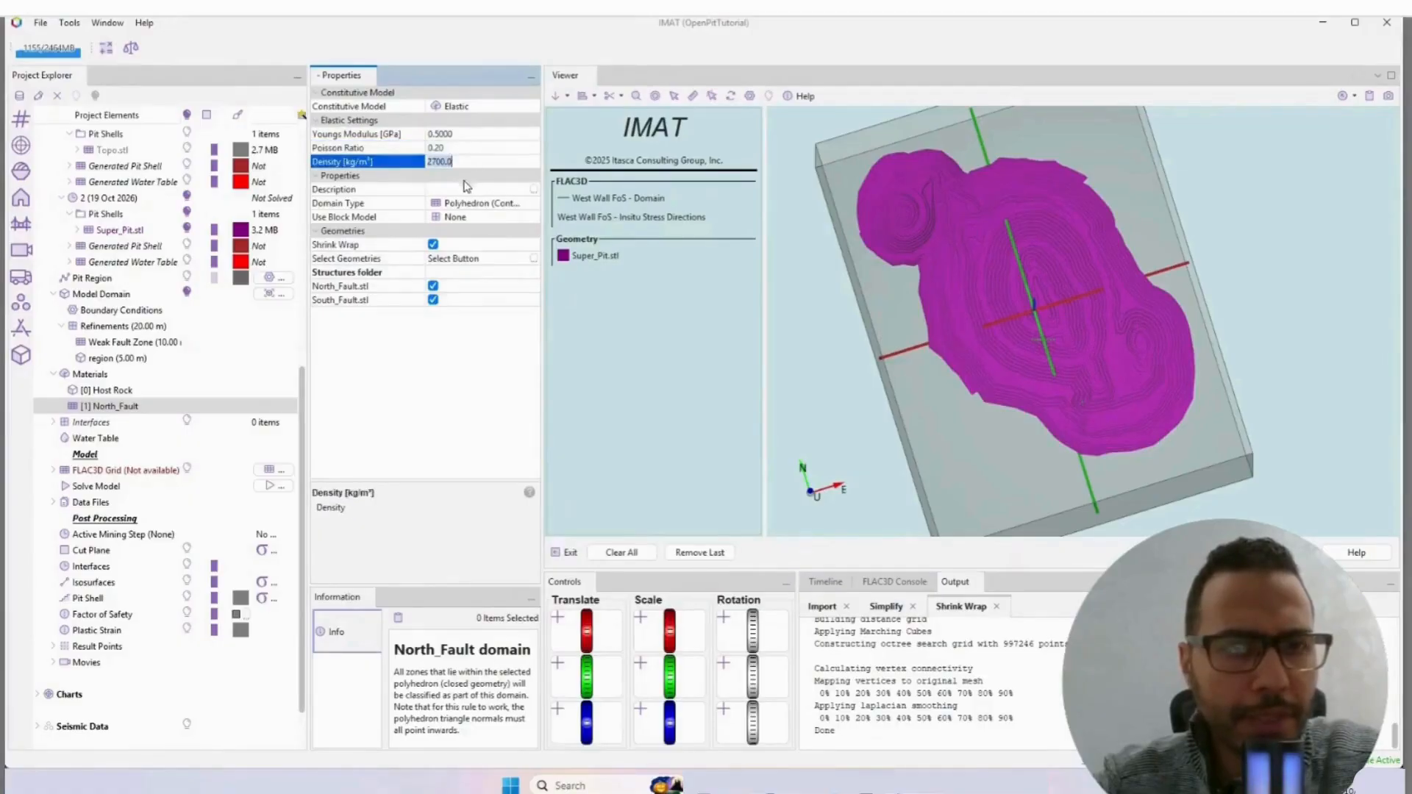
{"action": "left_click", "coordinate": [464, 189]}
{"action": "left_click", "coordinate": [468, 205]}
{"action": "left_click", "coordinate": [467, 206]}
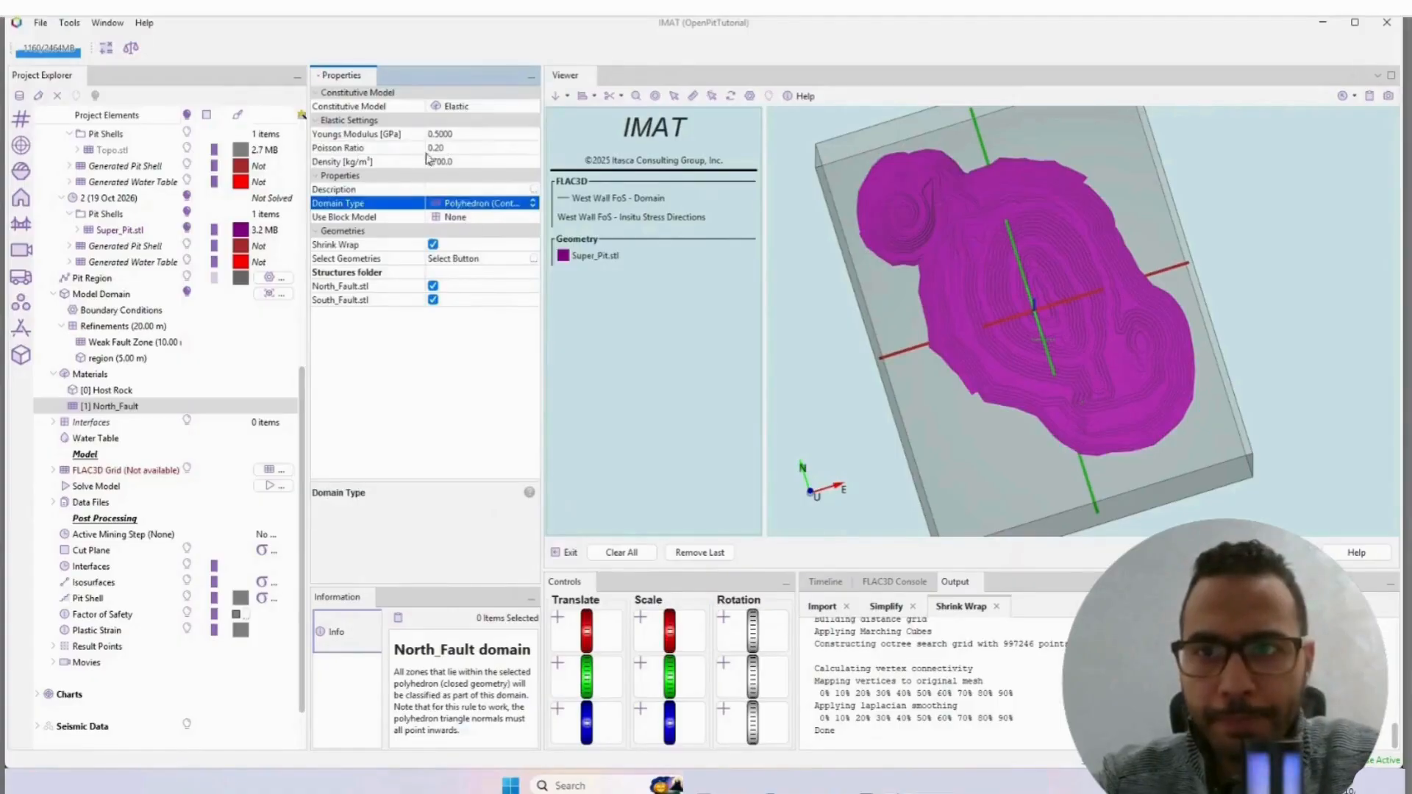
{"action": "left_click", "coordinate": [471, 108]}
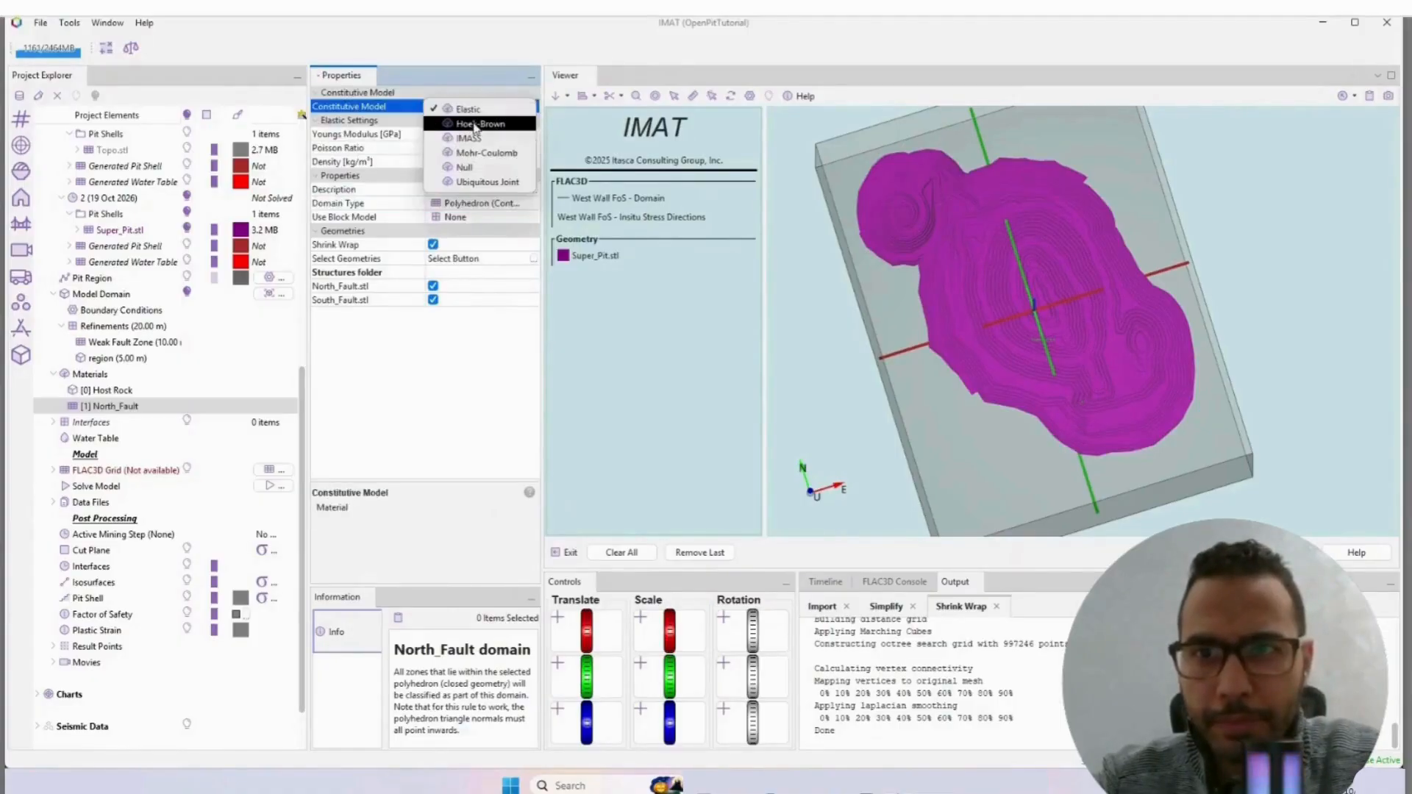
{"action": "left_click", "coordinate": [480, 157]}
{"action": "left_click", "coordinate": [463, 133]}
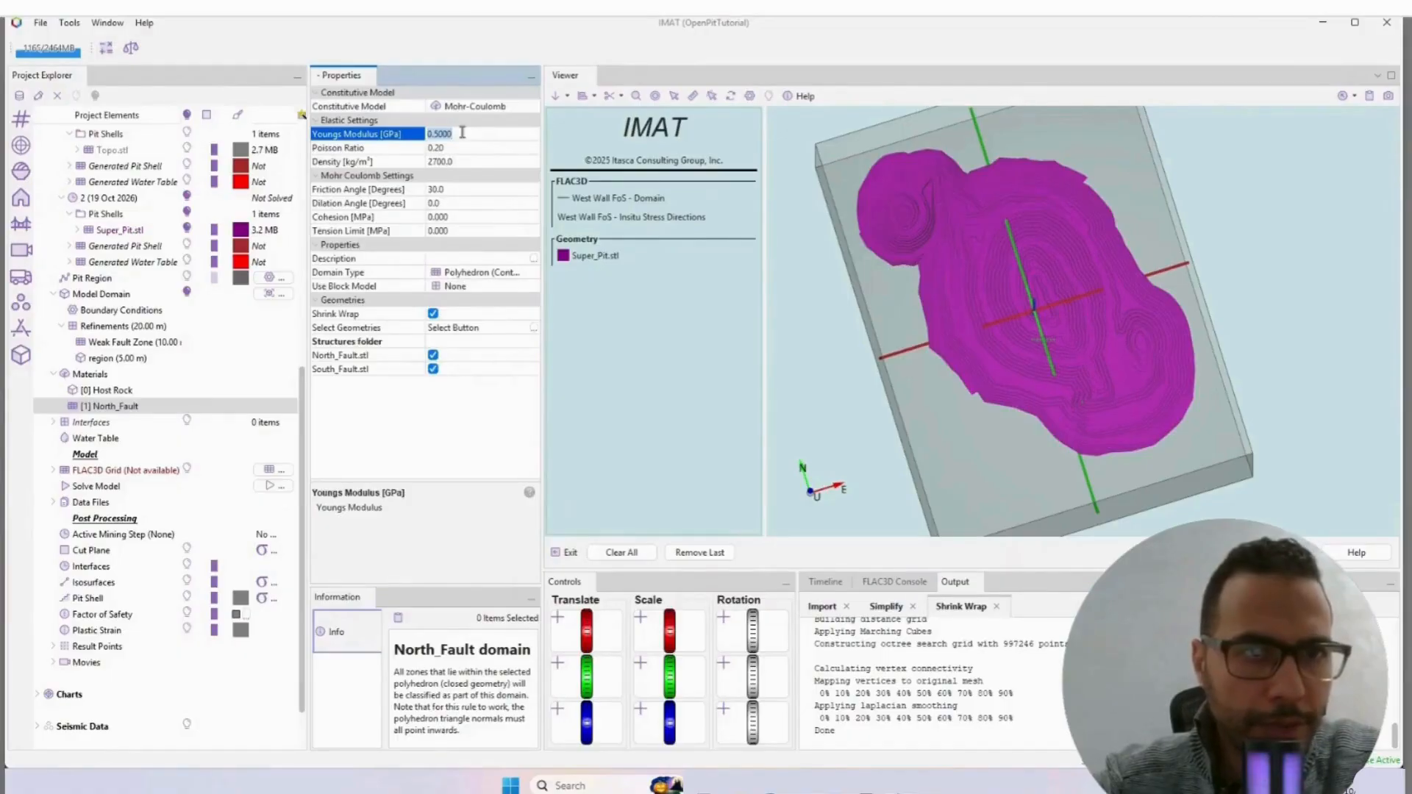
Step: Set the North_Fault material's cohesion to 0.25 MPa and its tension limit to 0.05 MPa
{"action": "left_click", "coordinate": [455, 190]}
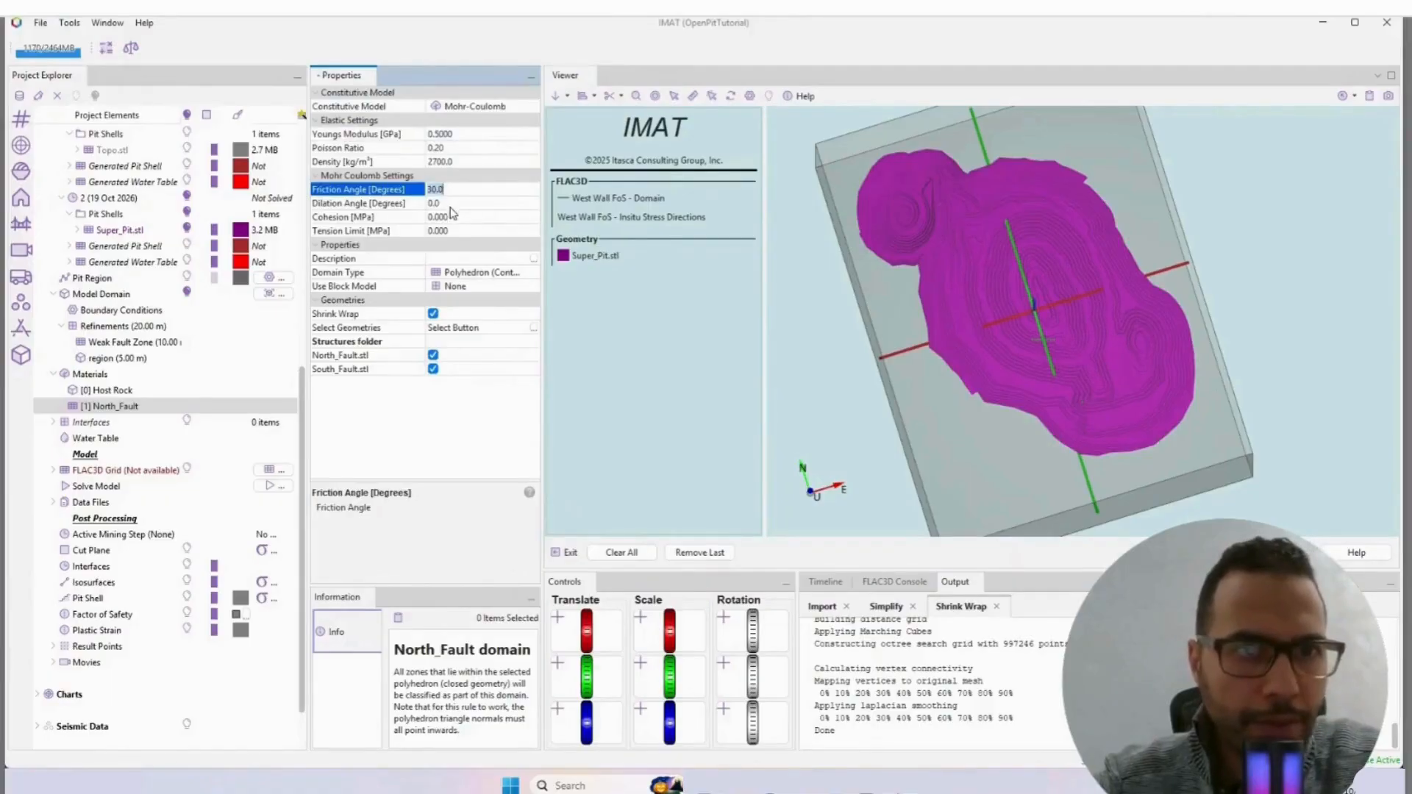
{"action": "left_click", "coordinate": [456, 216]}
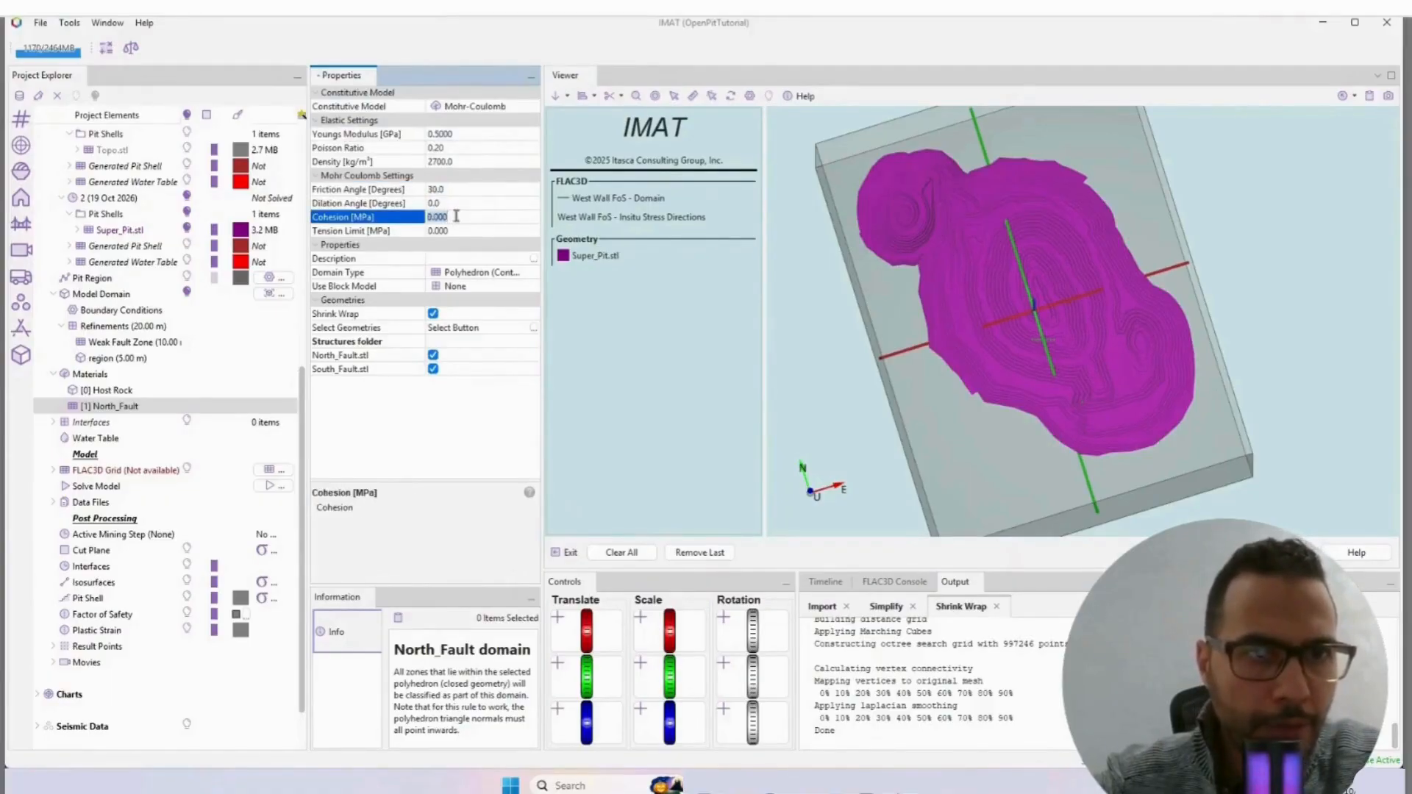
{"action": "type", "text": "0.2"}
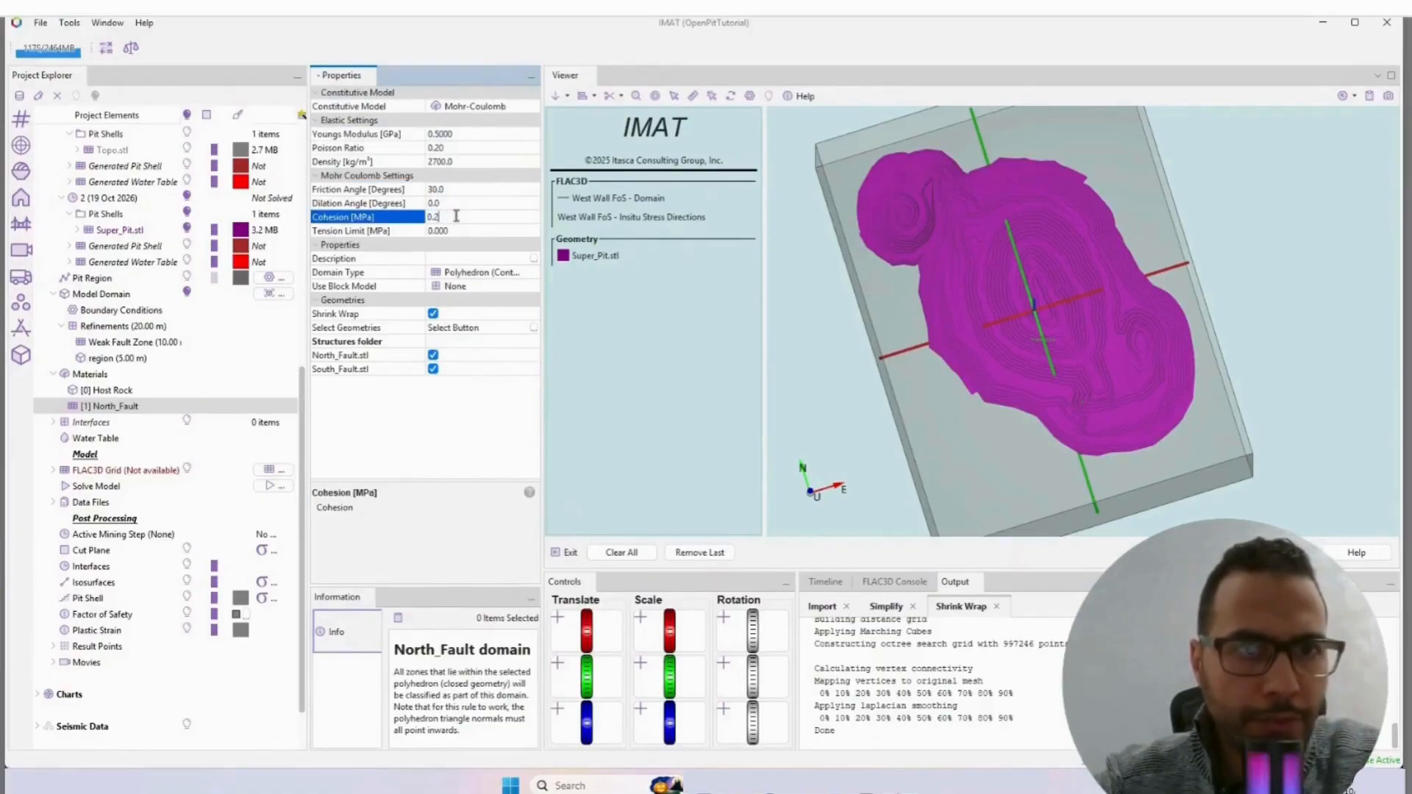
{"action": "type", "text": "5"}
{"action": "left_click", "coordinate": [461, 227]}
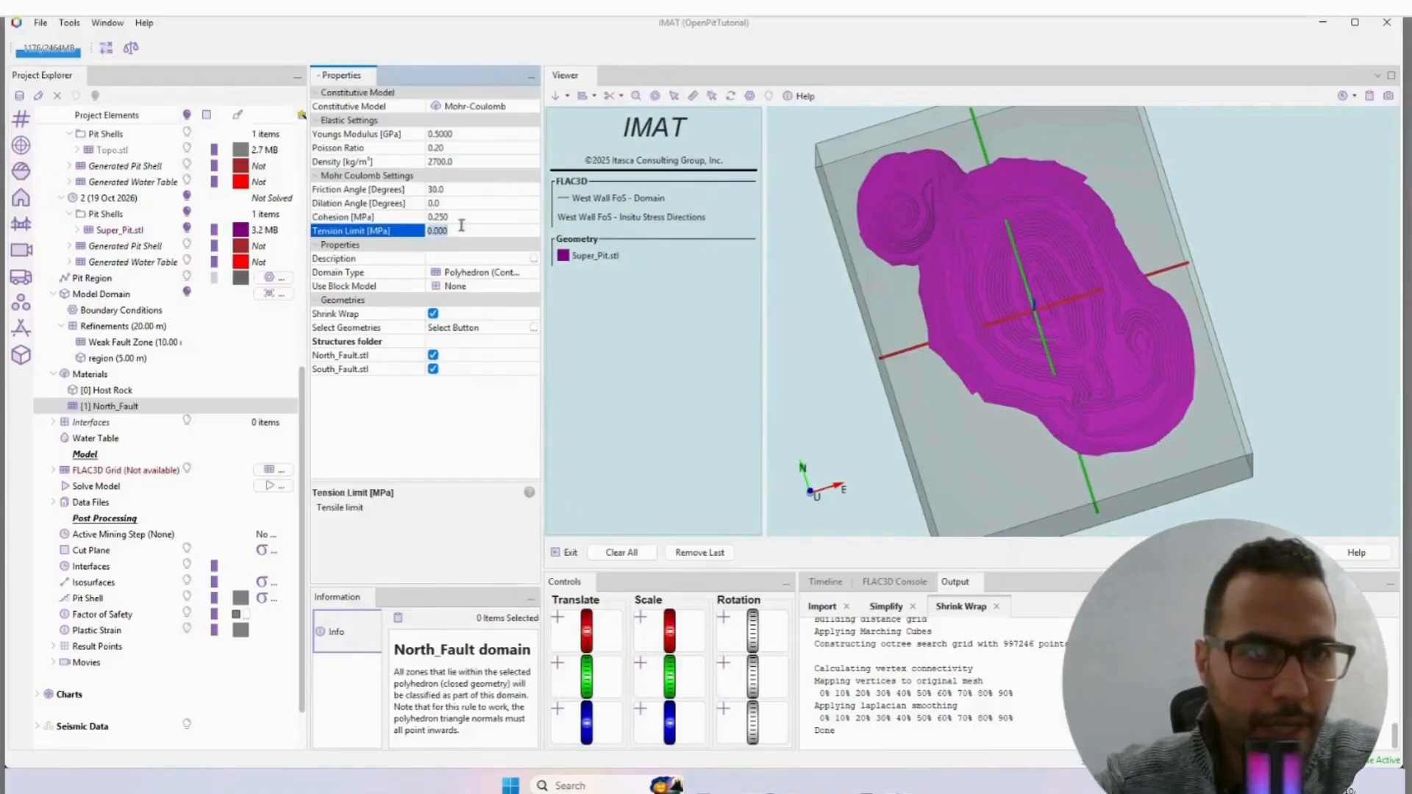
{"action": "type", "text": "0.0"}
{"action": "key", "text": "Return"}
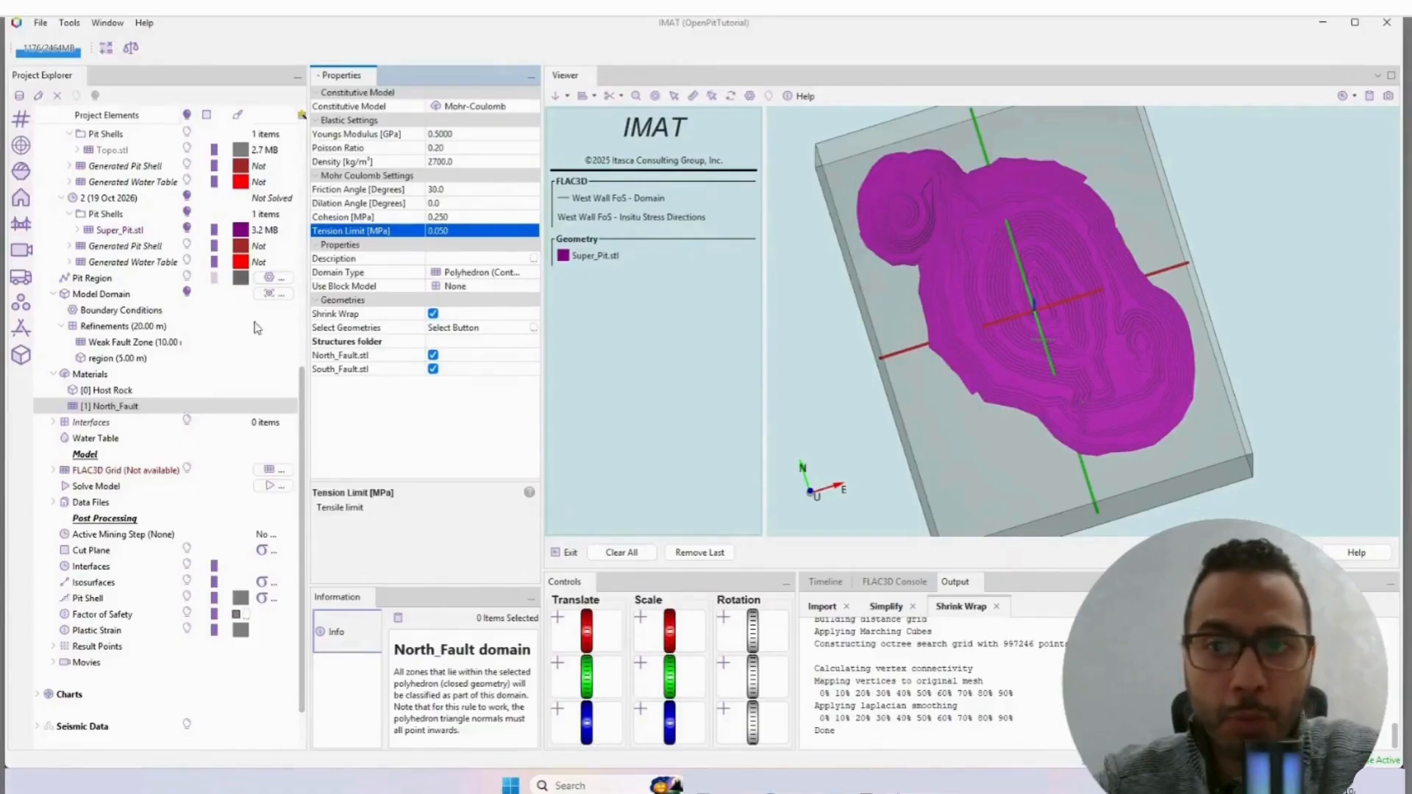
Step: Set the North_Fault material's friction angle to 35 degrees
{"action": "left_click", "coordinate": [454, 190]}
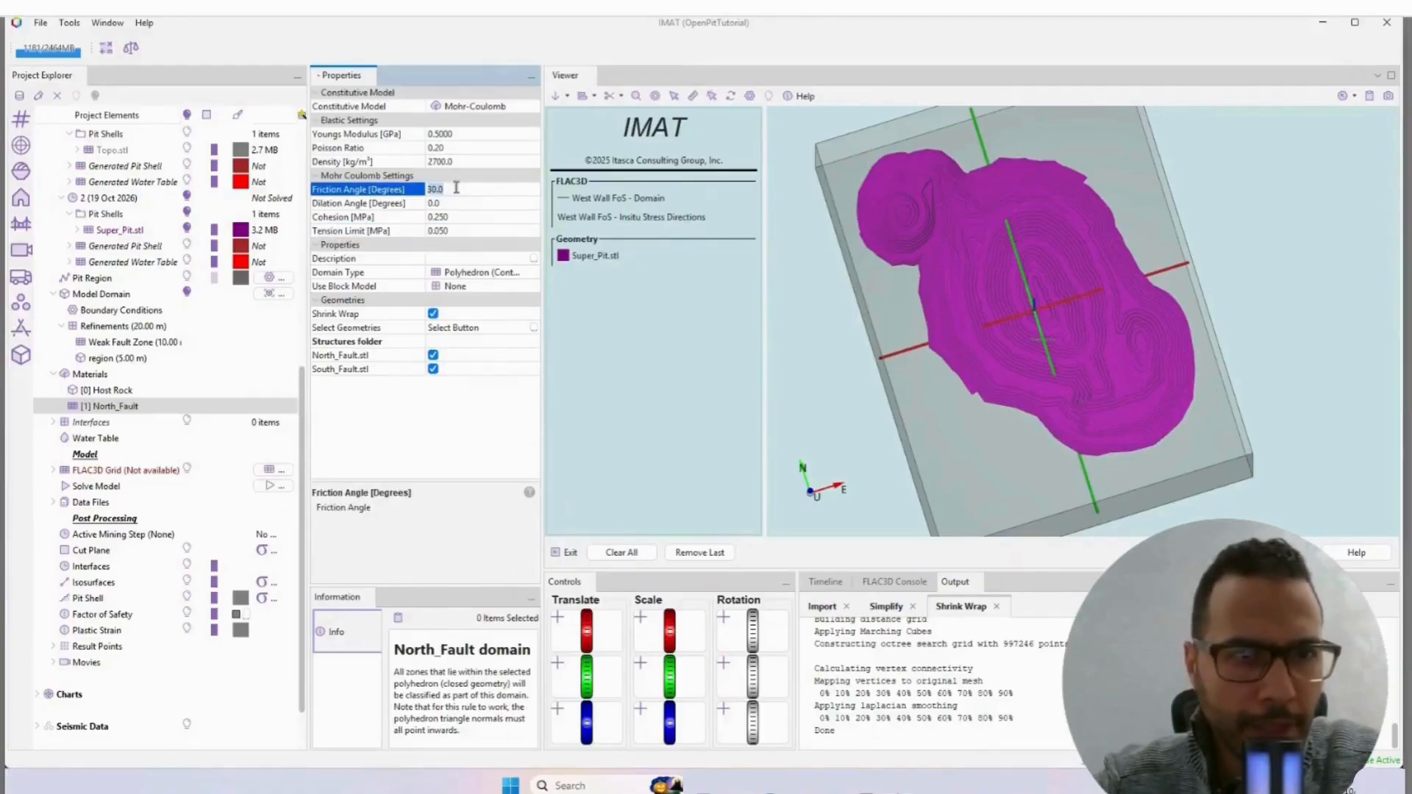
{"action": "type", "text": "3"}
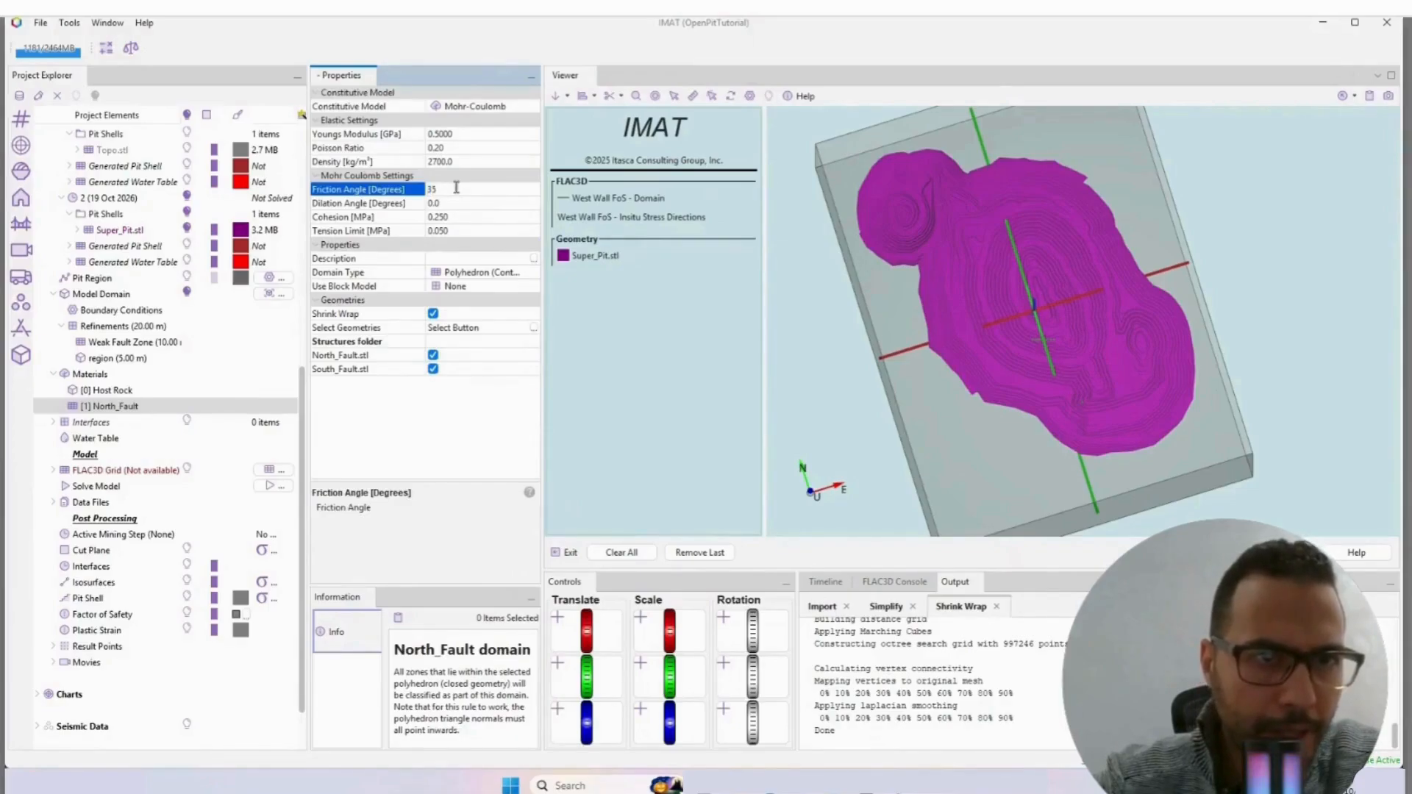
{"action": "type", "text": "5"}
{"action": "left_click", "coordinate": [471, 133]}
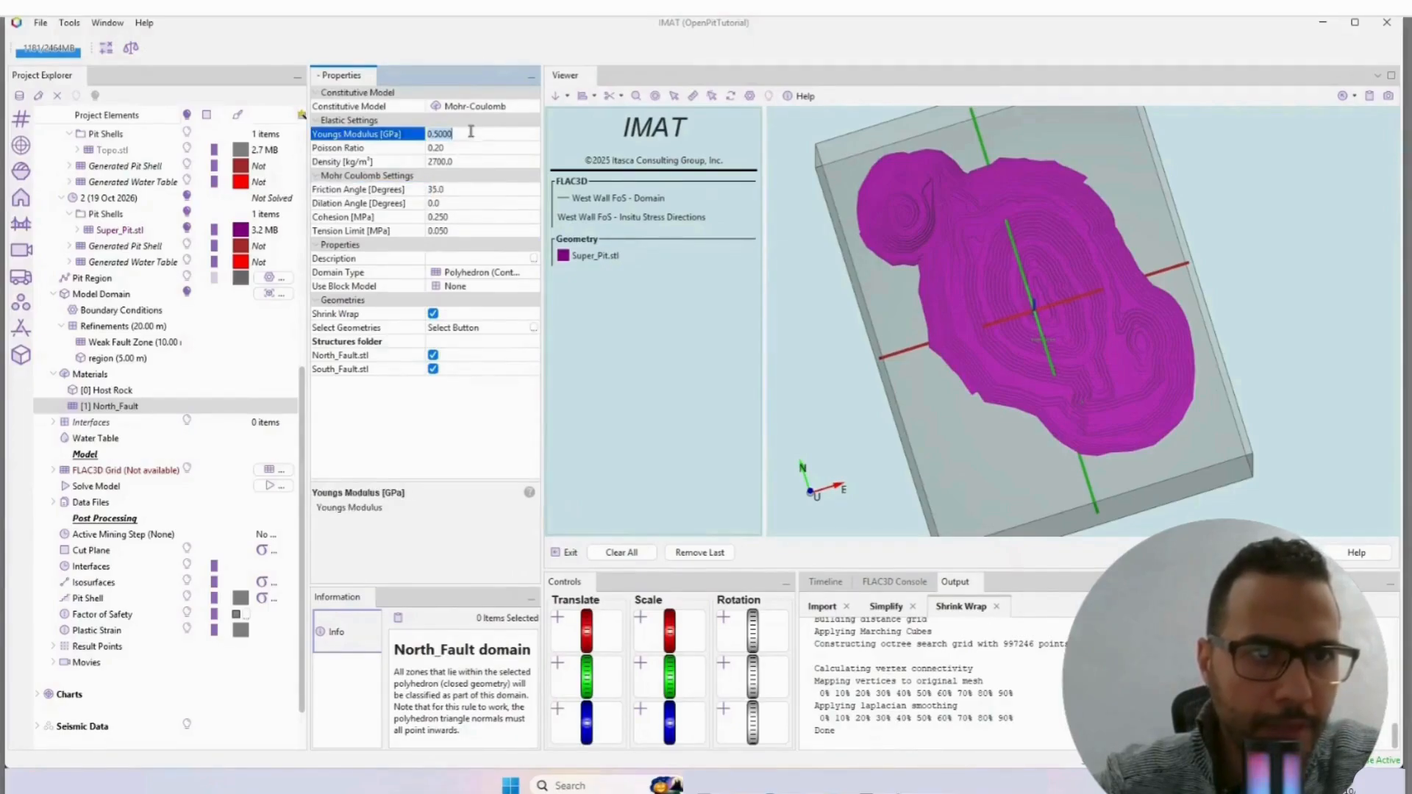
{"action": "left_click", "coordinate": [465, 148]}
{"action": "left_click", "coordinate": [465, 161]}
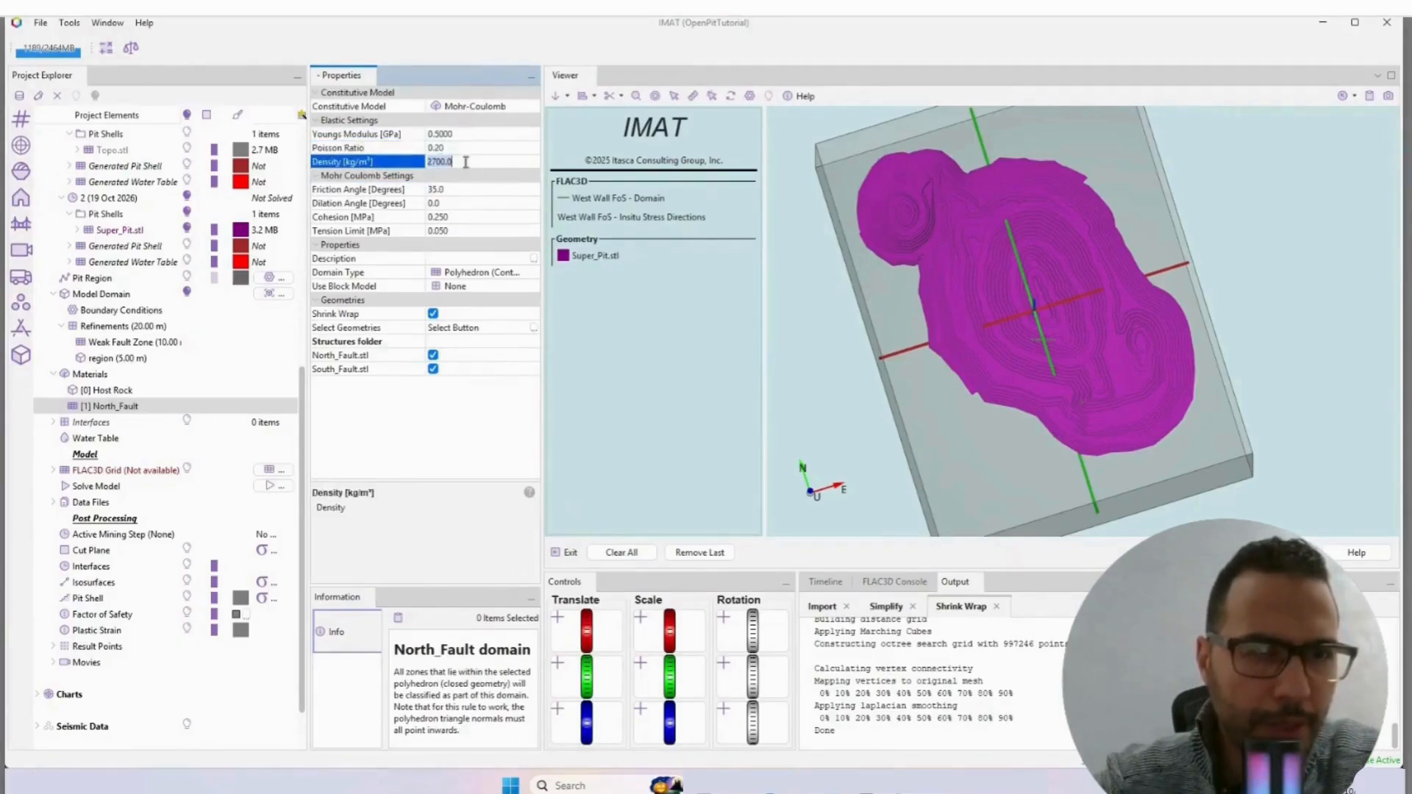
{"action": "left_click", "coordinate": [461, 190]}
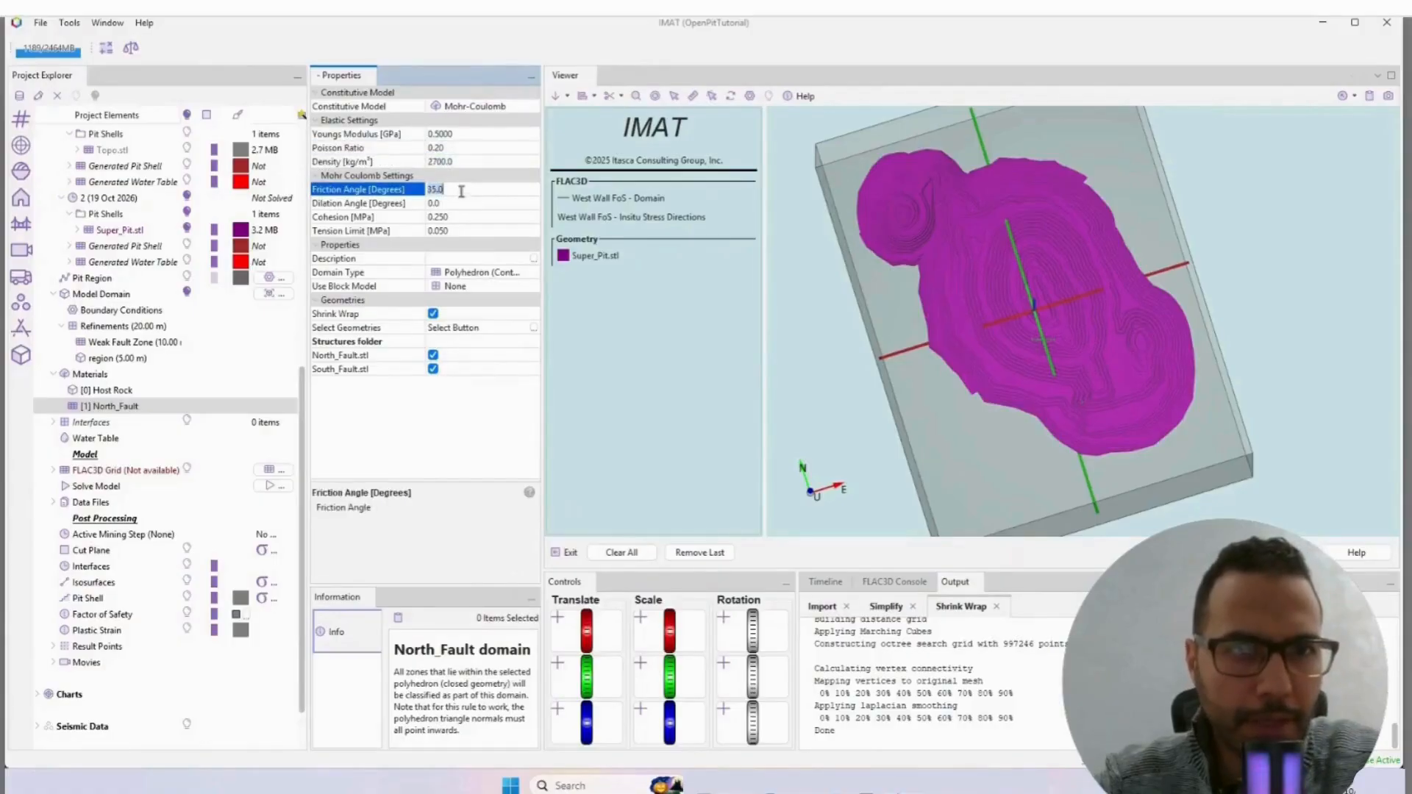
{"action": "left_click", "coordinate": [458, 216]}
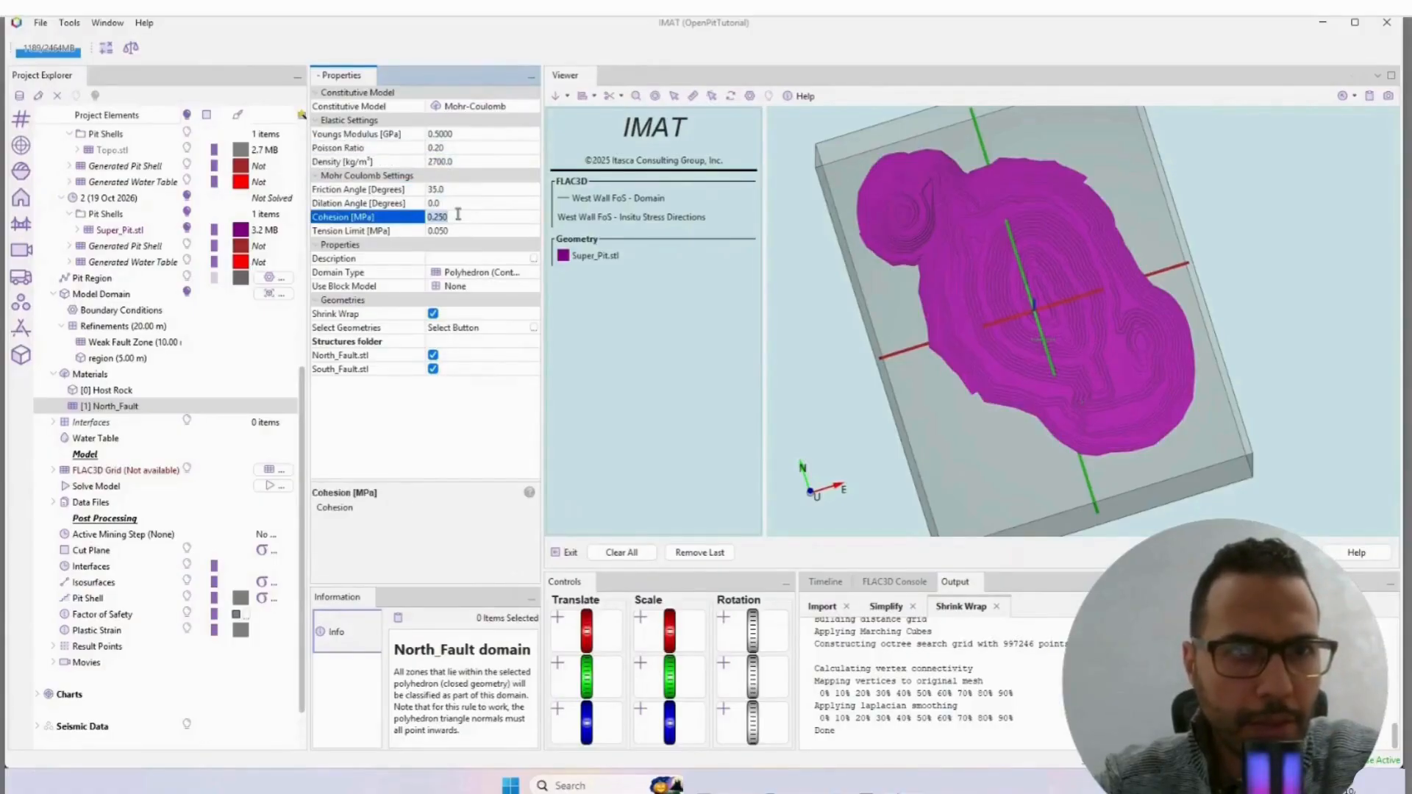
{"action": "left_click", "coordinate": [457, 230]}
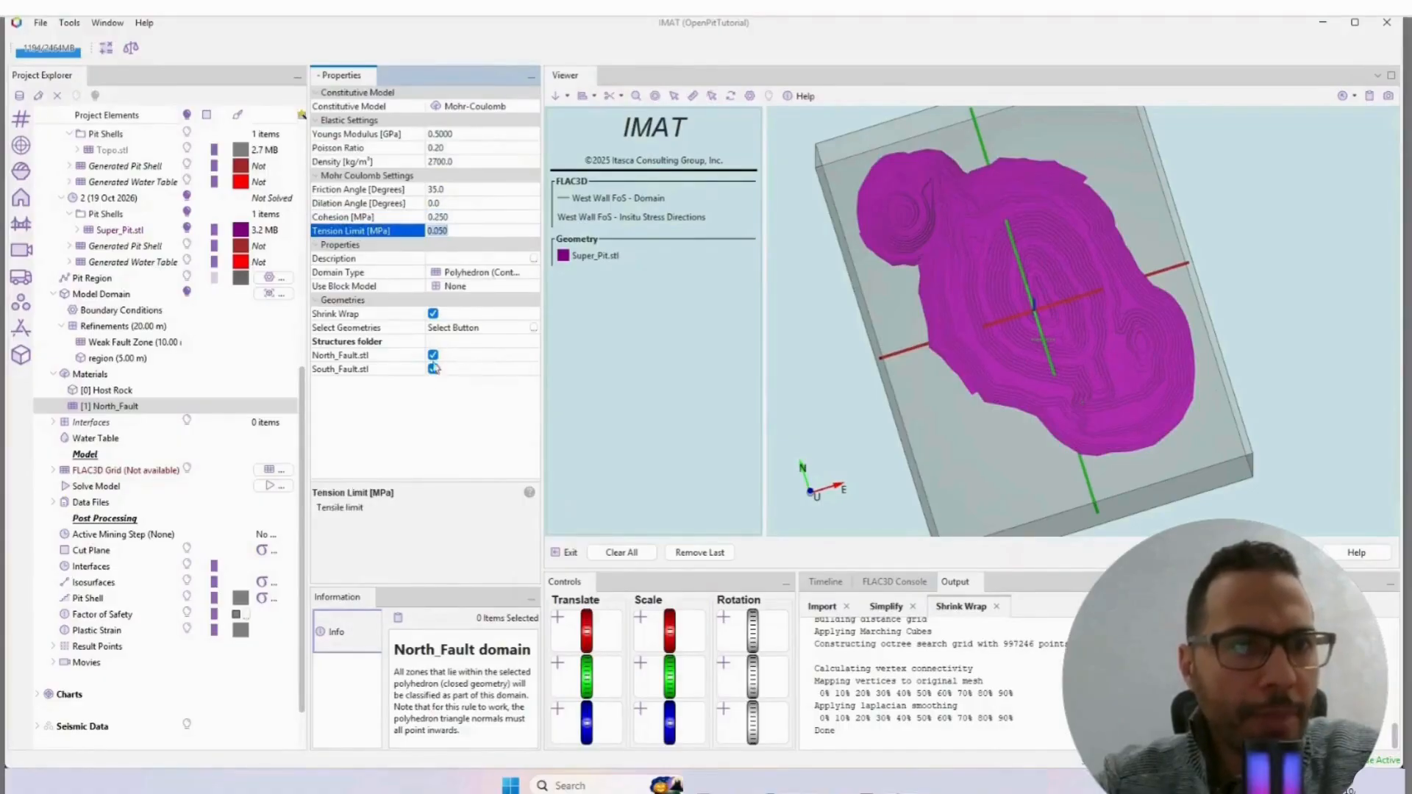
{"action": "left_click", "coordinate": [120, 407]}
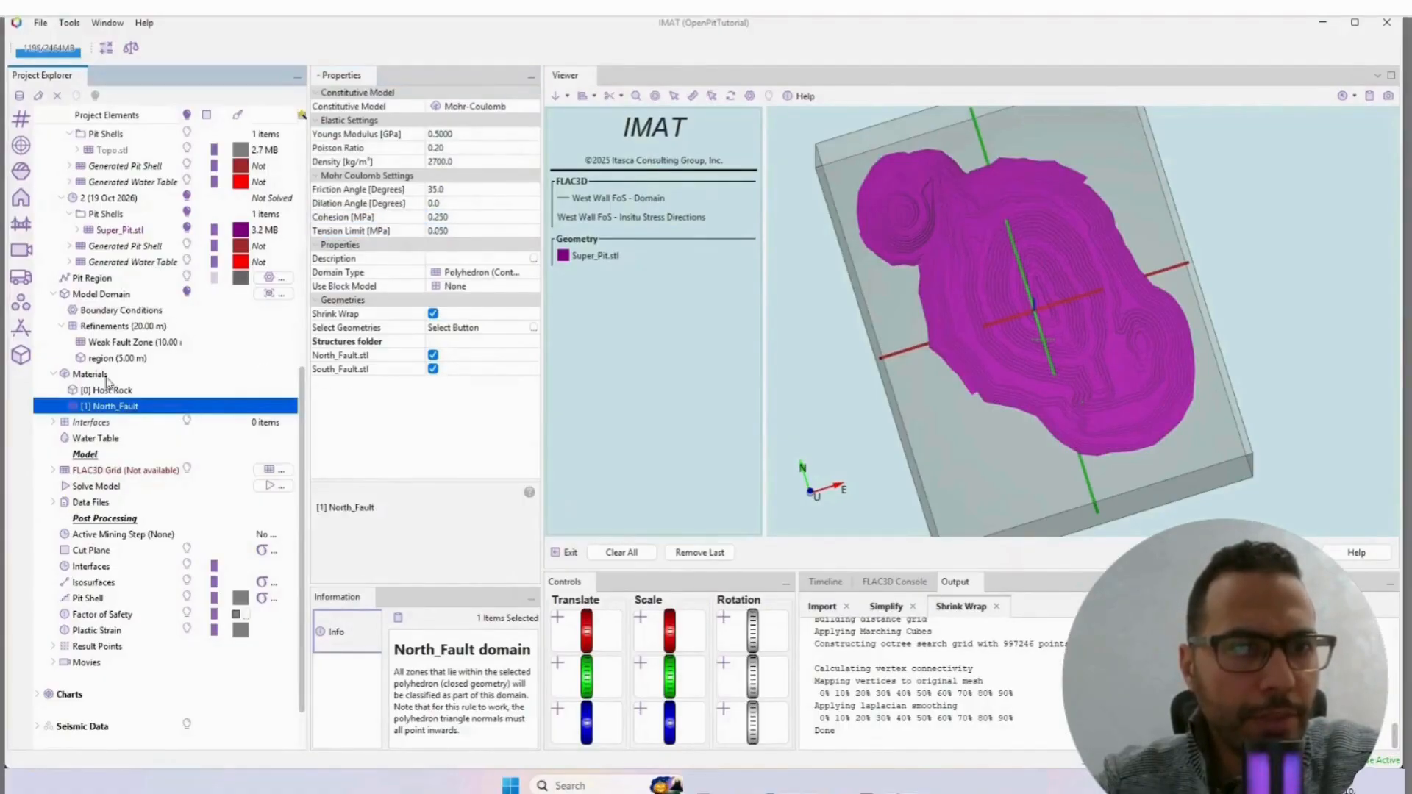
Step: Create a polyhedron (contained inside closed geometry) material domain from Weak_Fault_Zone.stl in the Structures folder
{"action": "right_click", "coordinate": [102, 377]}
{"action": "mouse_move", "coordinate": [134, 388]}
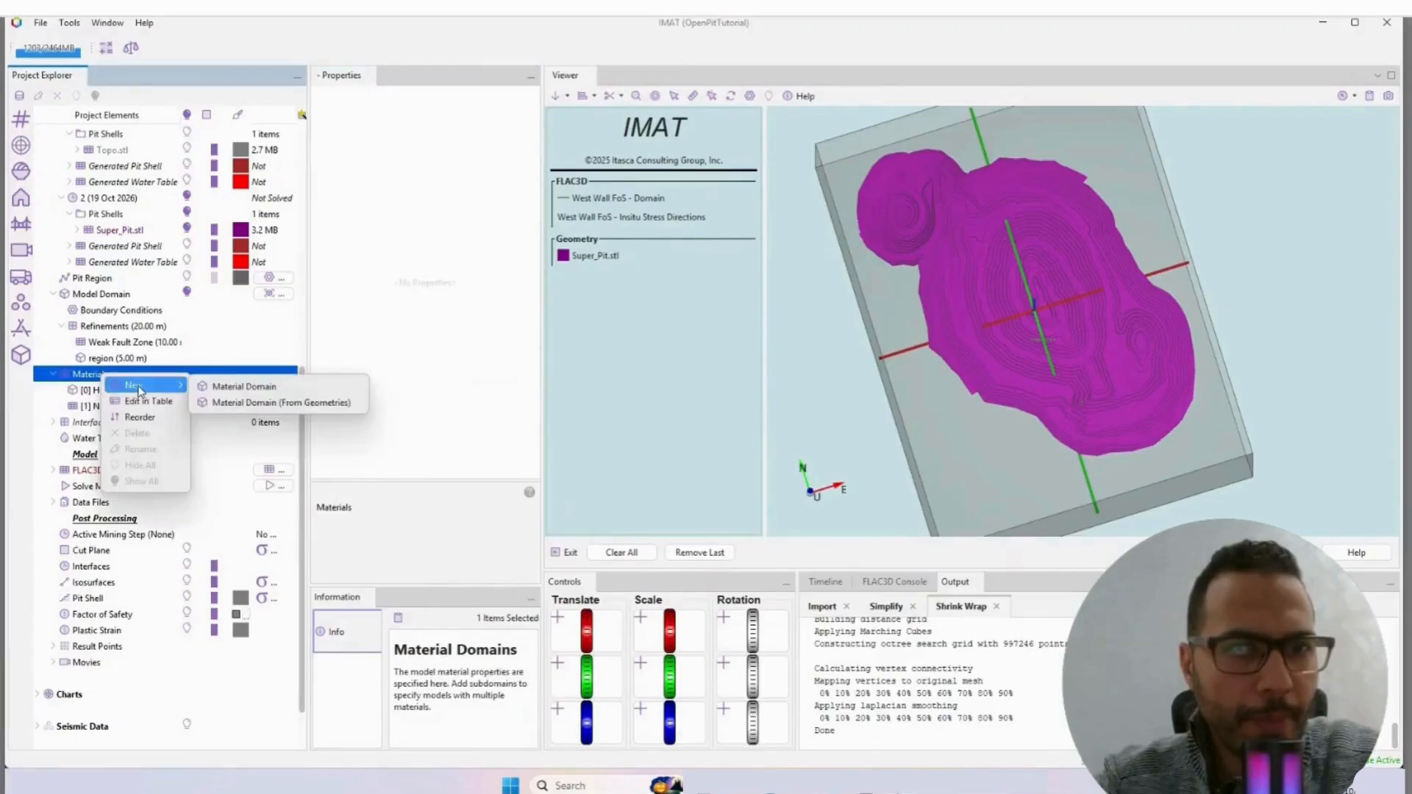
{"action": "left_click", "coordinate": [250, 404]}
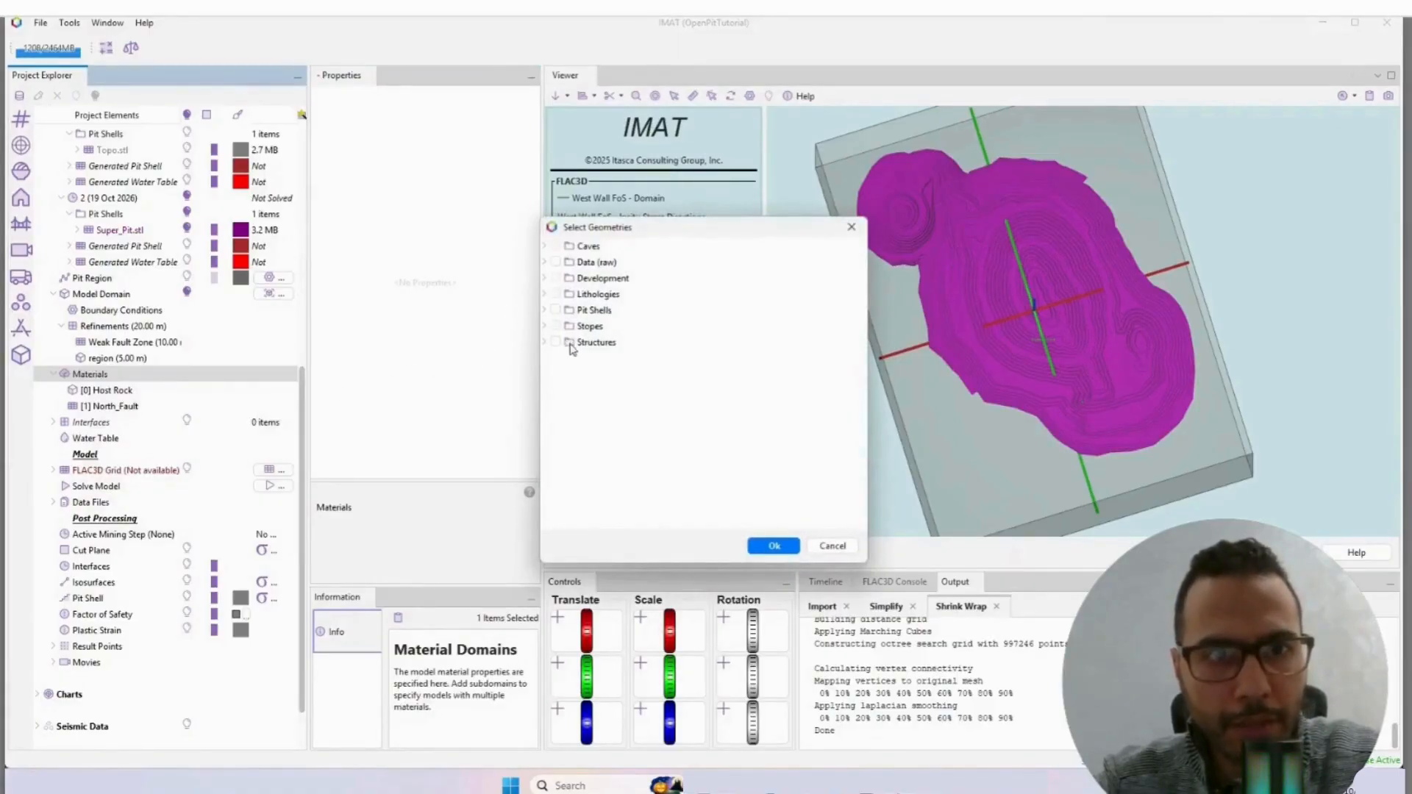
{"action": "left_click", "coordinate": [546, 343]}
{"action": "left_click", "coordinate": [563, 391]}
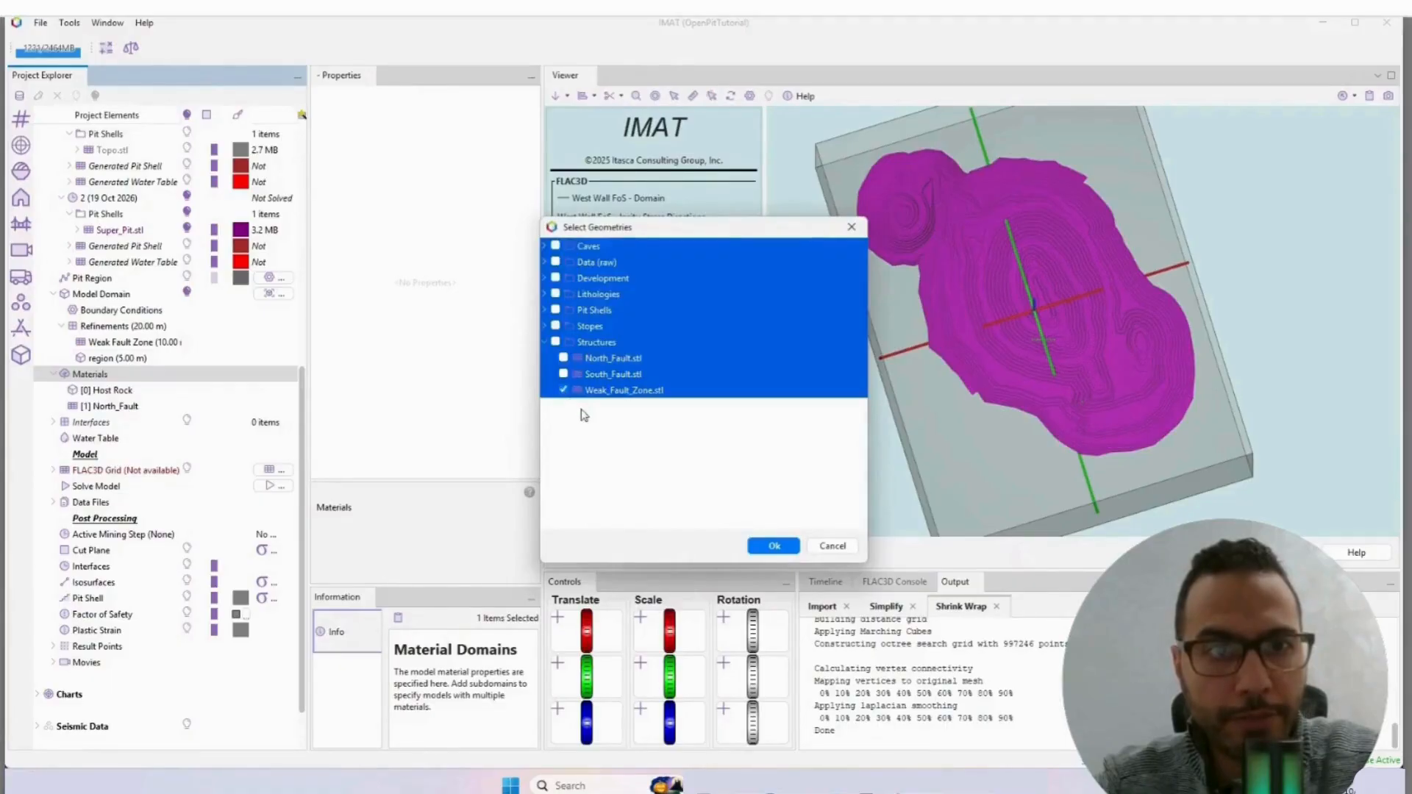
{"action": "left_click", "coordinate": [649, 396]}
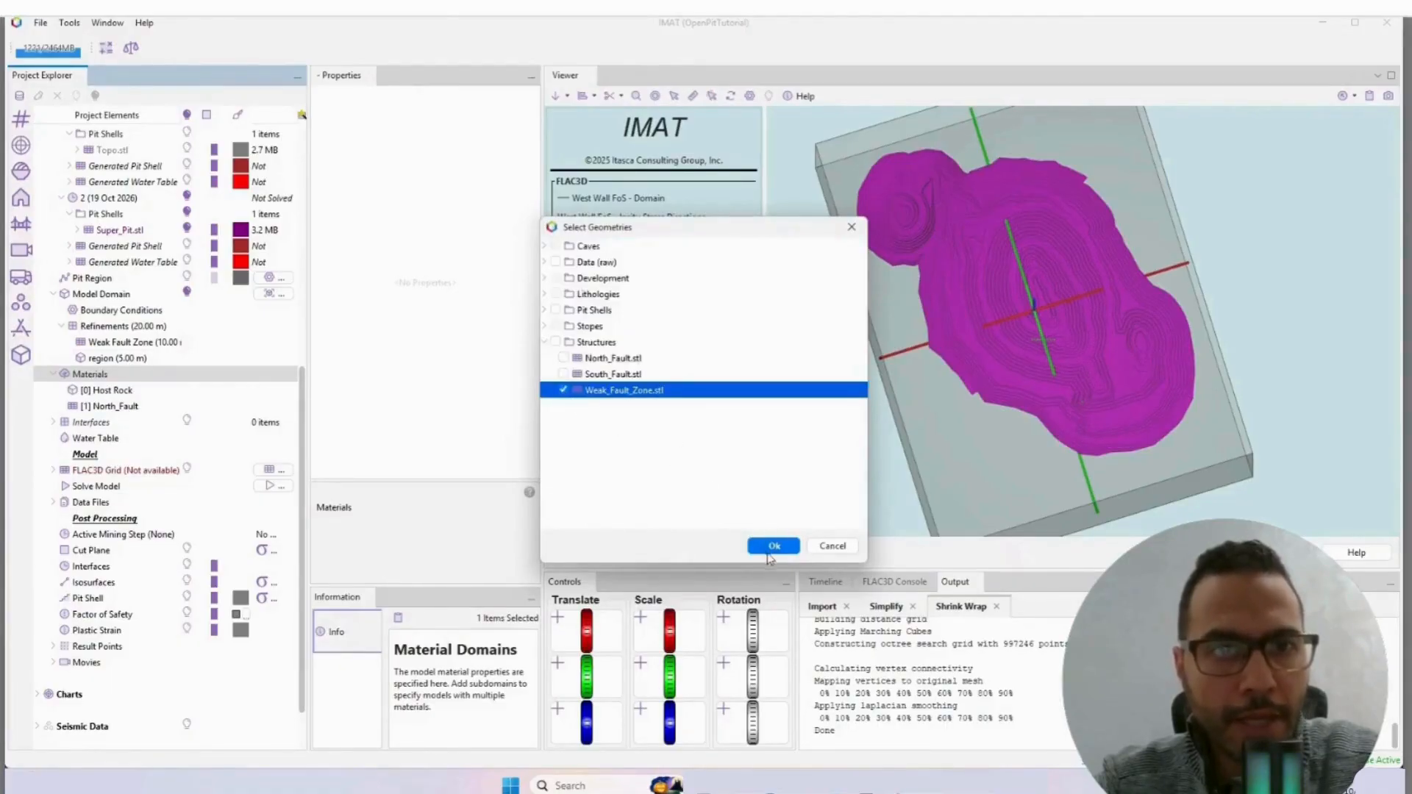
{"action": "left_click", "coordinate": [772, 546]}
{"action": "left_click", "coordinate": [556, 227]}
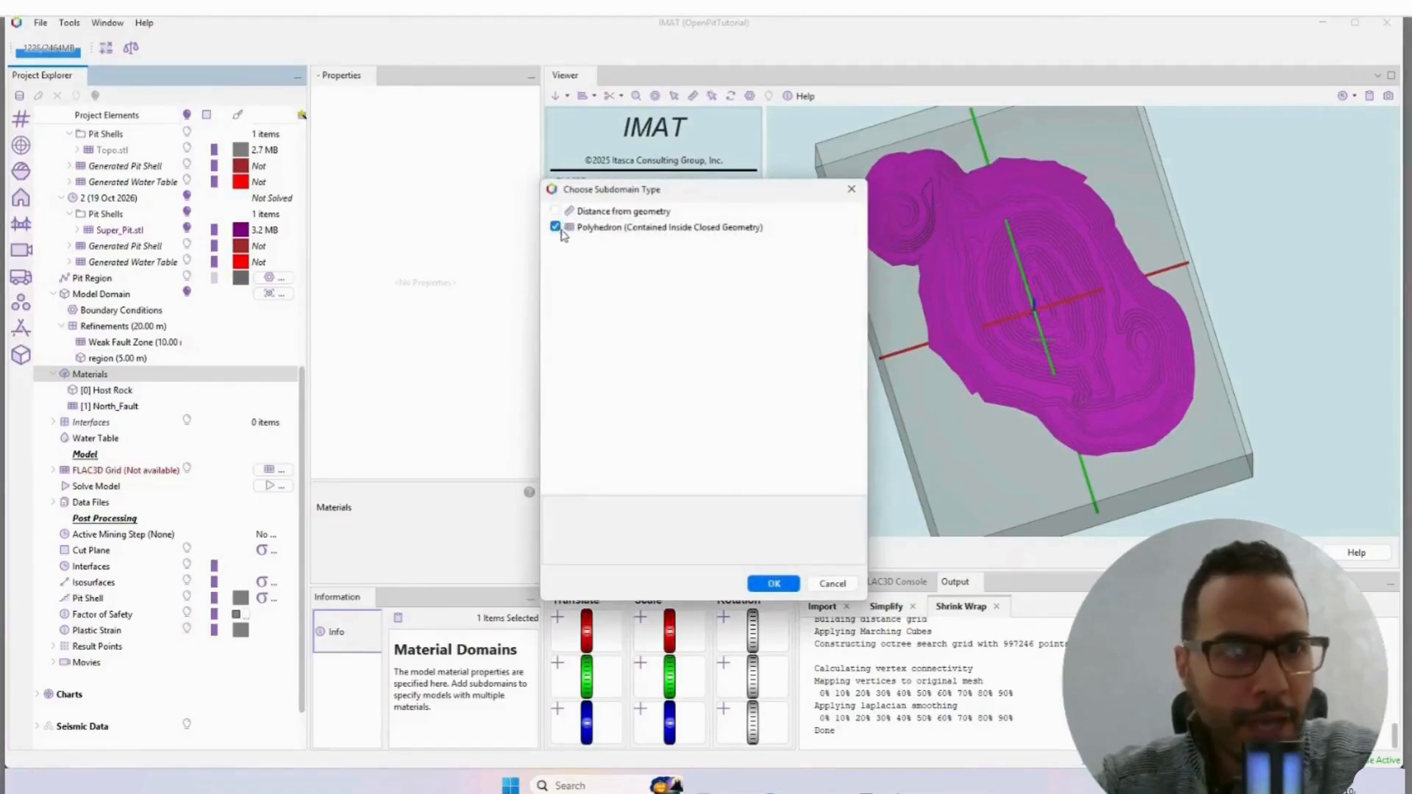
{"action": "left_click", "coordinate": [769, 584]}
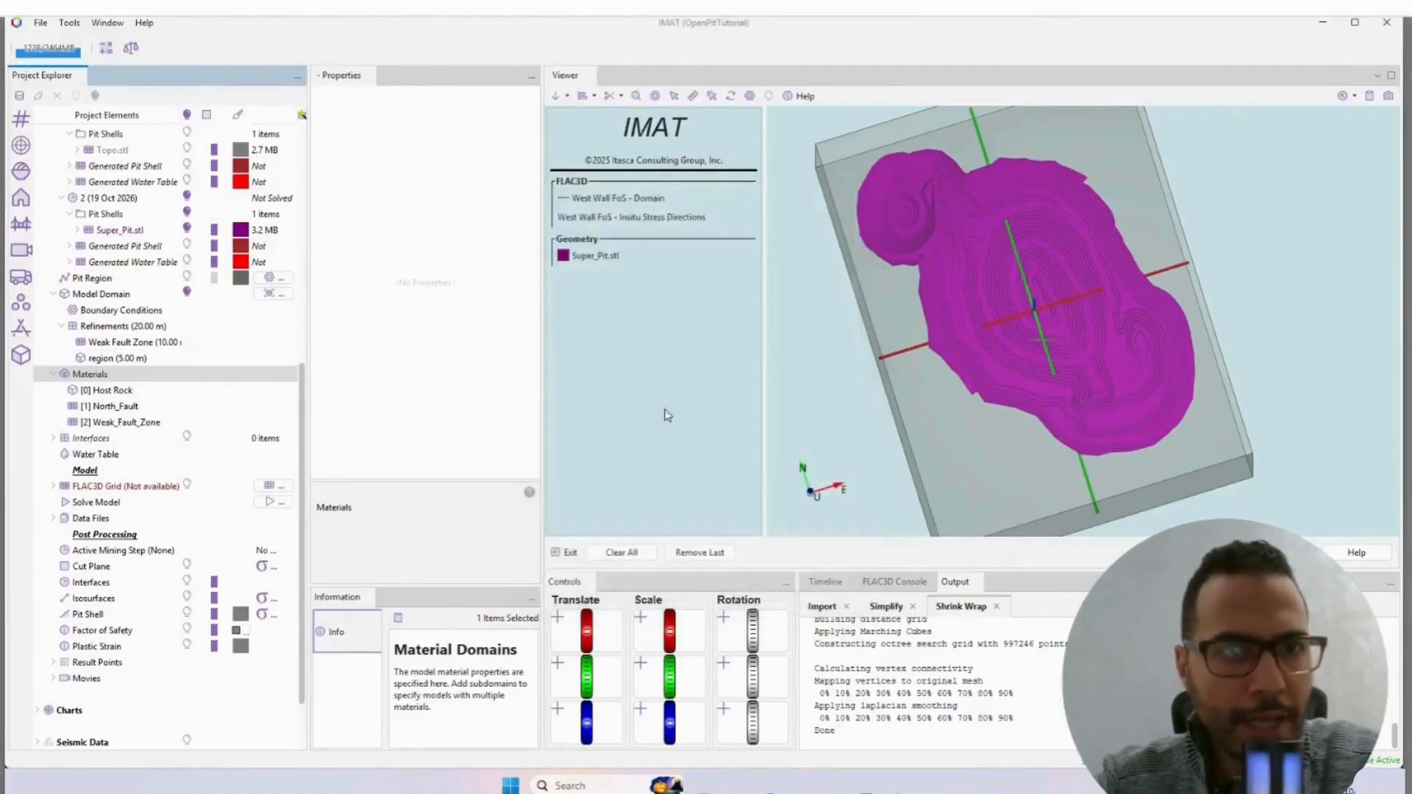
Step: Set the Weak_Fault_Zone material's constitutive model to Mohr-Coulomb and its Young's modulus to 0.5 GPa
{"action": "left_click", "coordinate": [131, 424]}
{"action": "left_click", "coordinate": [474, 108]}
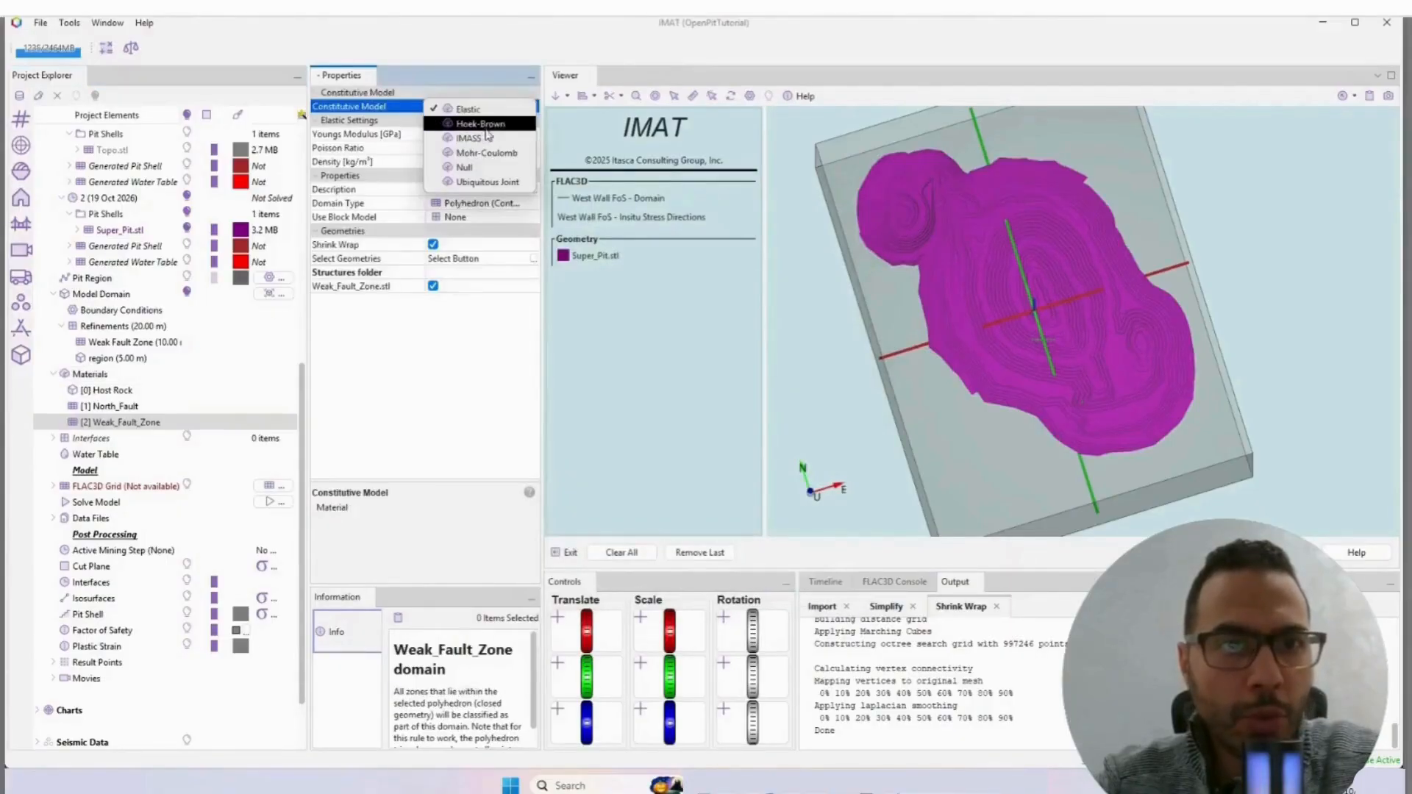
{"action": "left_click", "coordinate": [486, 152]}
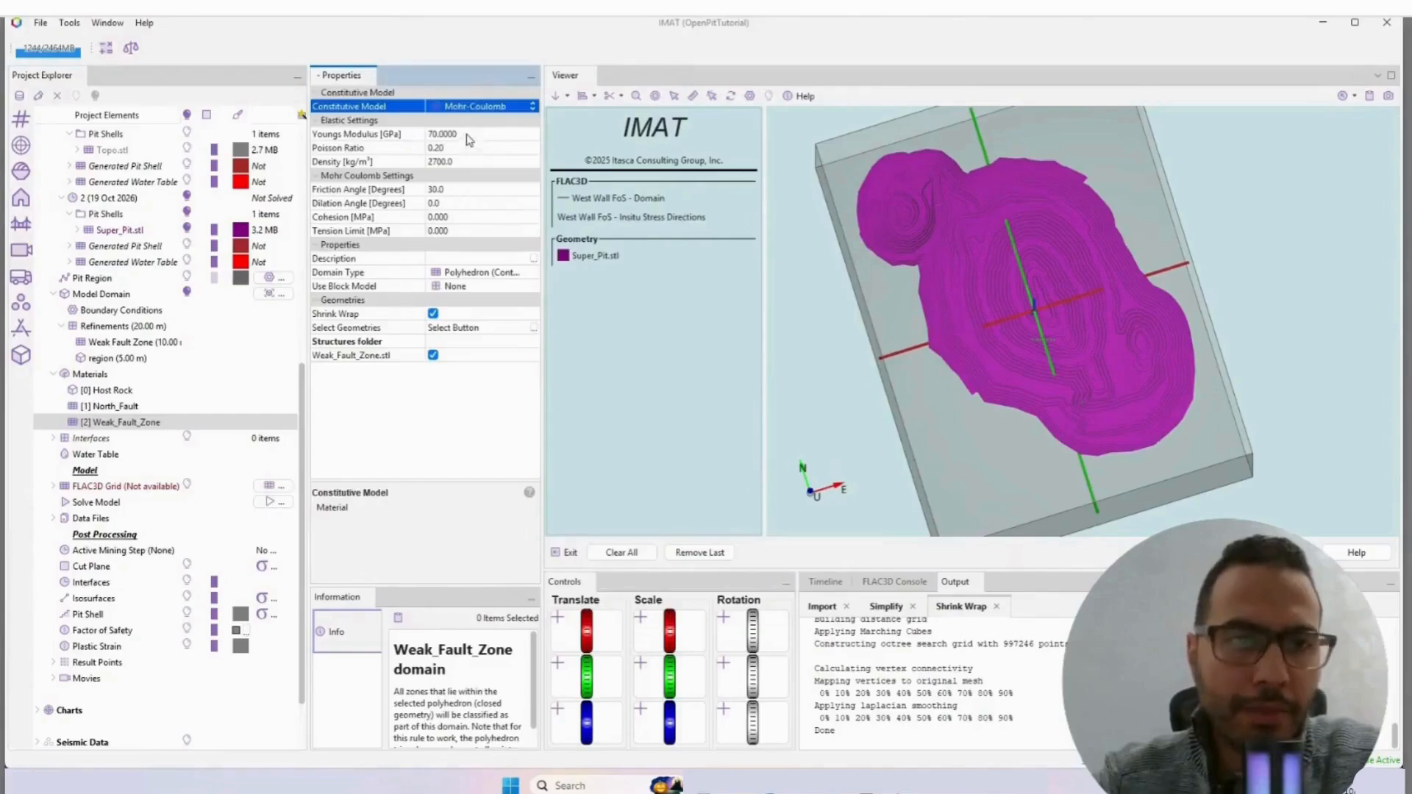
{"action": "left_click", "coordinate": [469, 135]}
{"action": "type", "text": "0.5"}
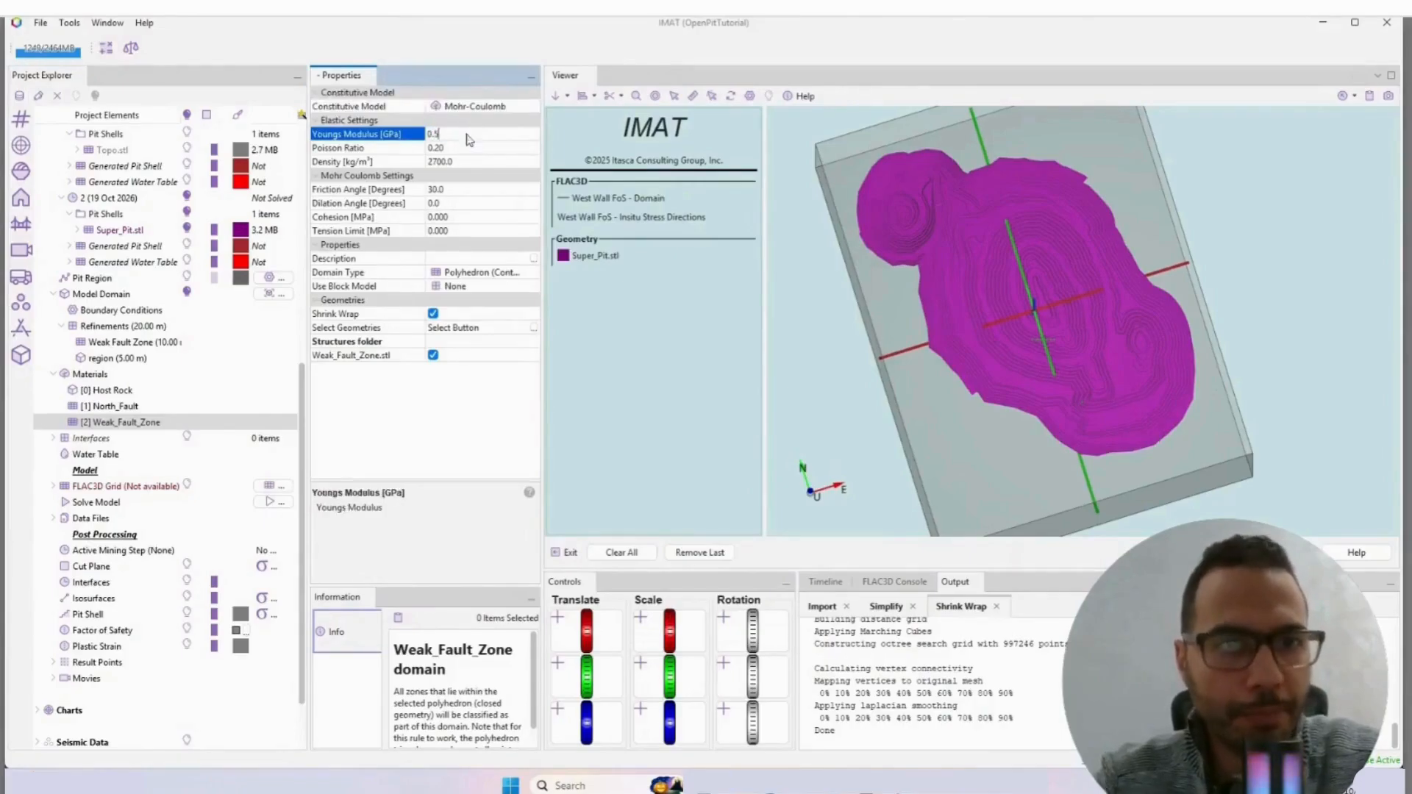
{"action": "key", "text": "Return"}
Step: Set the Weak_Fault_Zone material's cohesion to 0.25 MPa and its tension limit to 0.05 MPa
{"action": "left_click", "coordinate": [450, 189]}
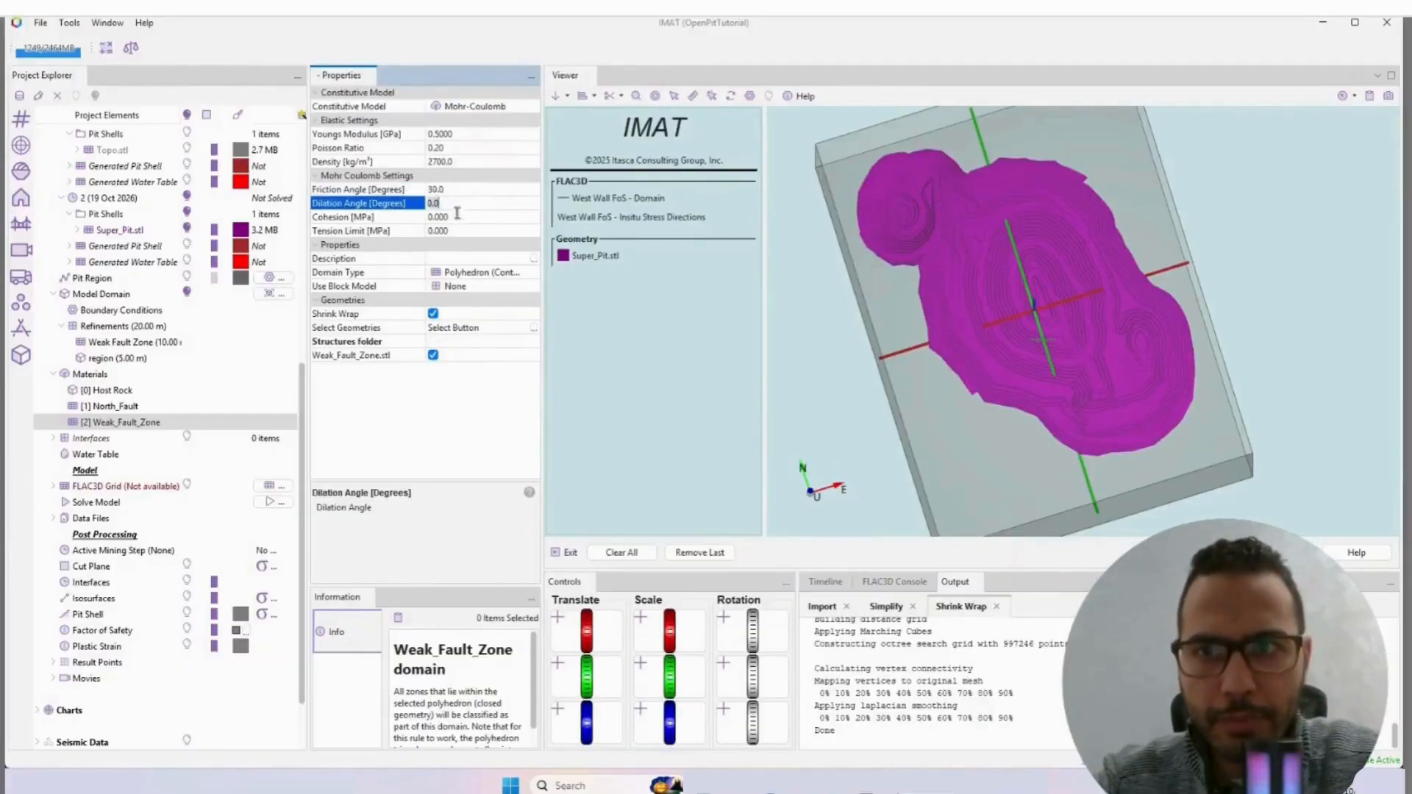
{"action": "left_click", "coordinate": [455, 216]}
{"action": "type", "text": "0.25"}
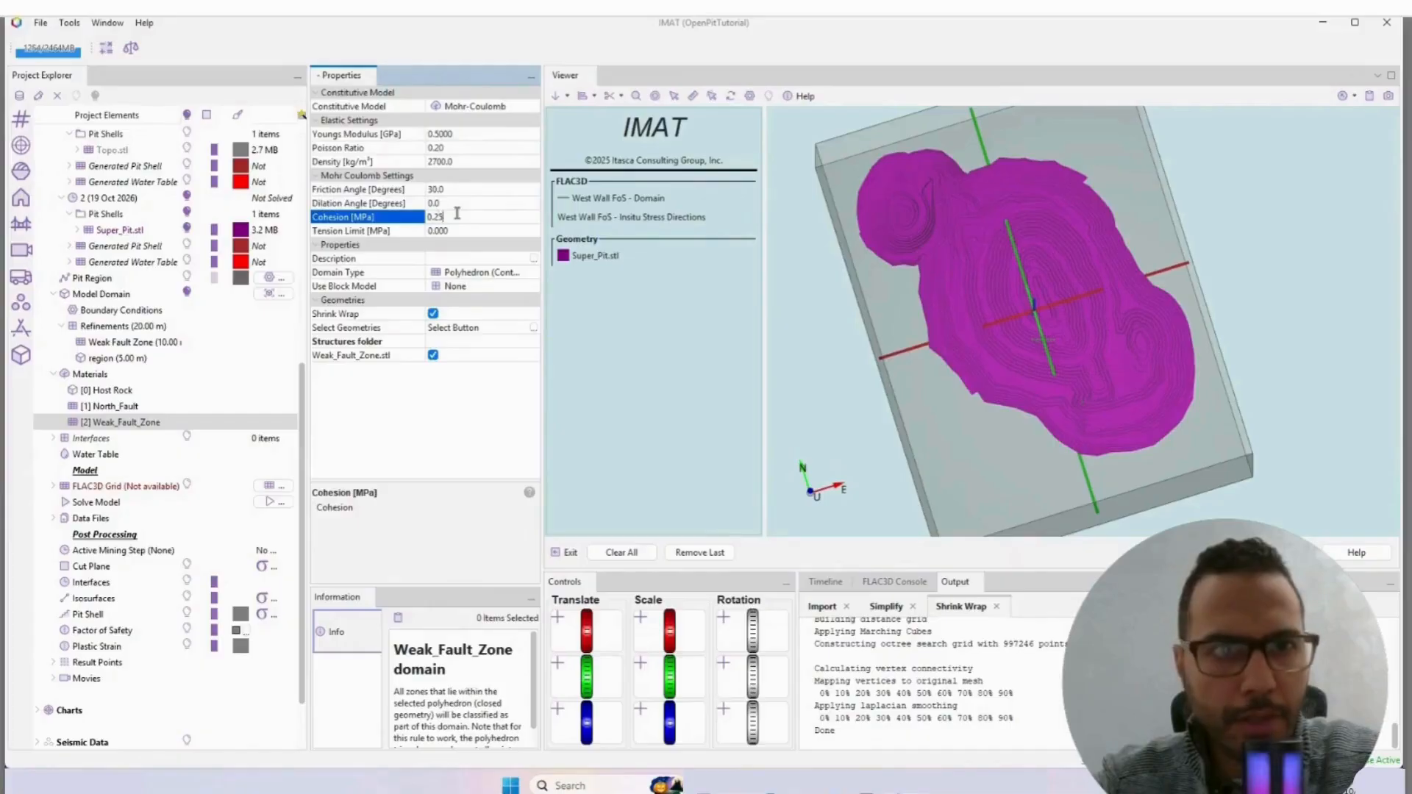
{"action": "key", "text": "Return"}
{"action": "left_click", "coordinate": [459, 230]}
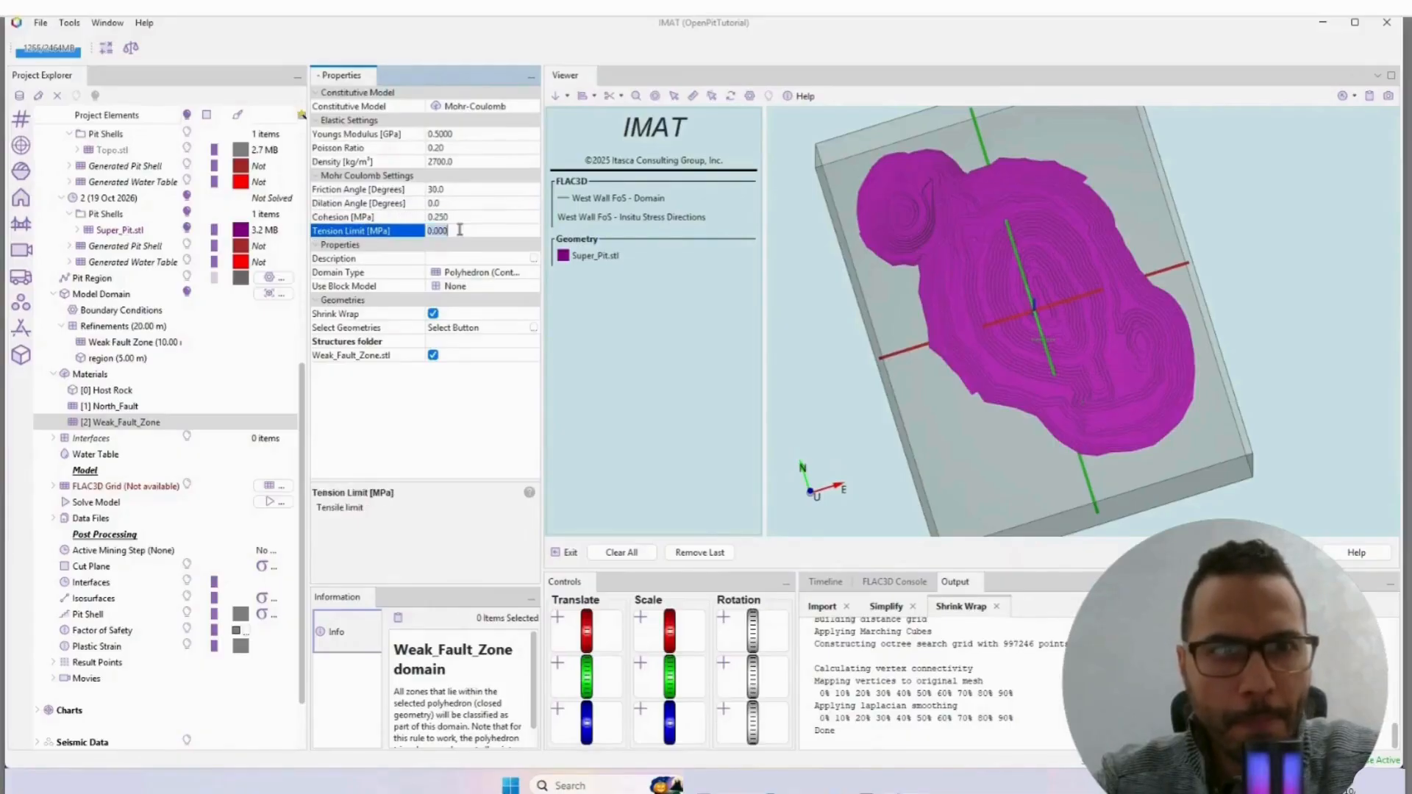
{"action": "type", "text": "0.05"}
{"action": "key", "text": "Return"}
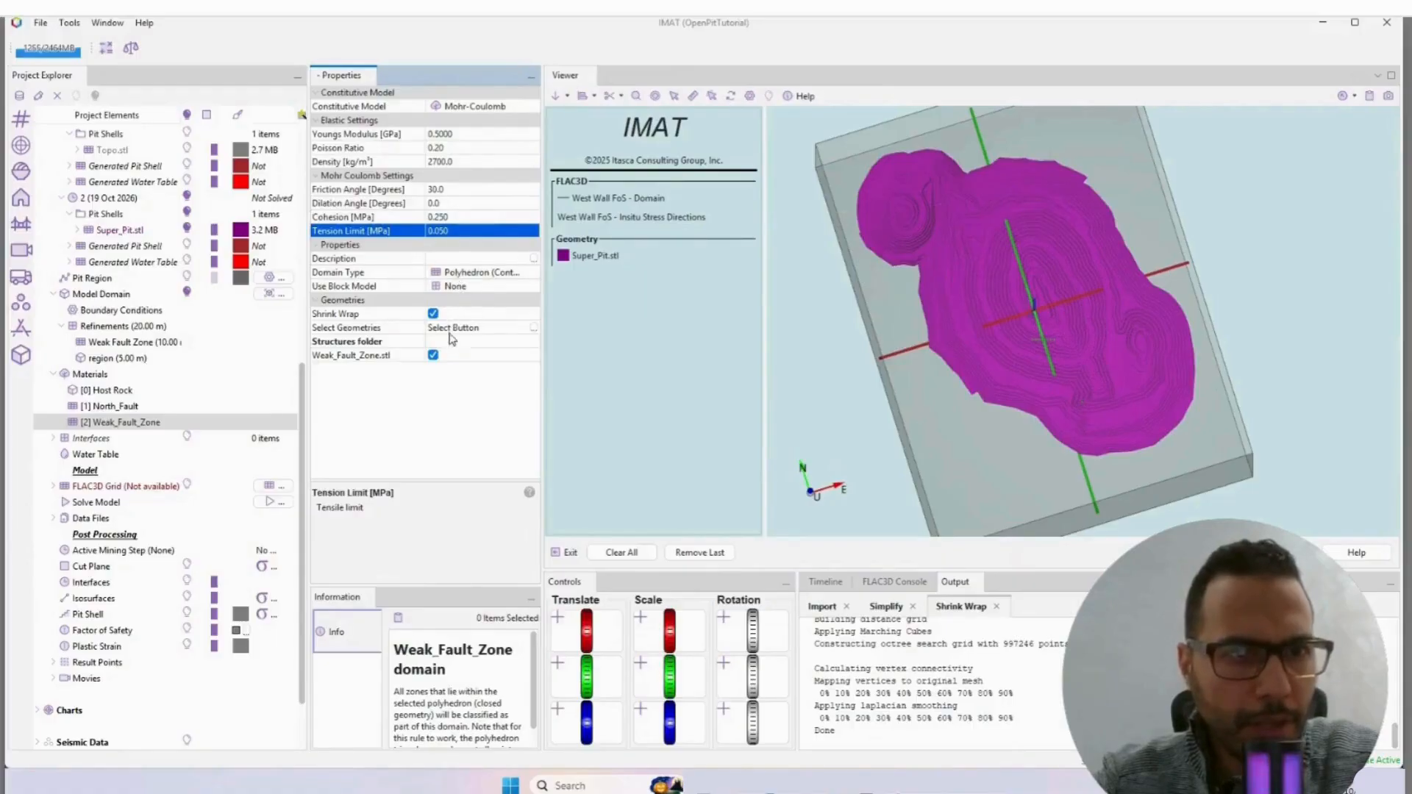
Step: Rename the North_Fault material domain as North_South_Faults
{"action": "left_click", "coordinate": [127, 408]}
{"action": "right_click", "coordinate": [125, 408]}
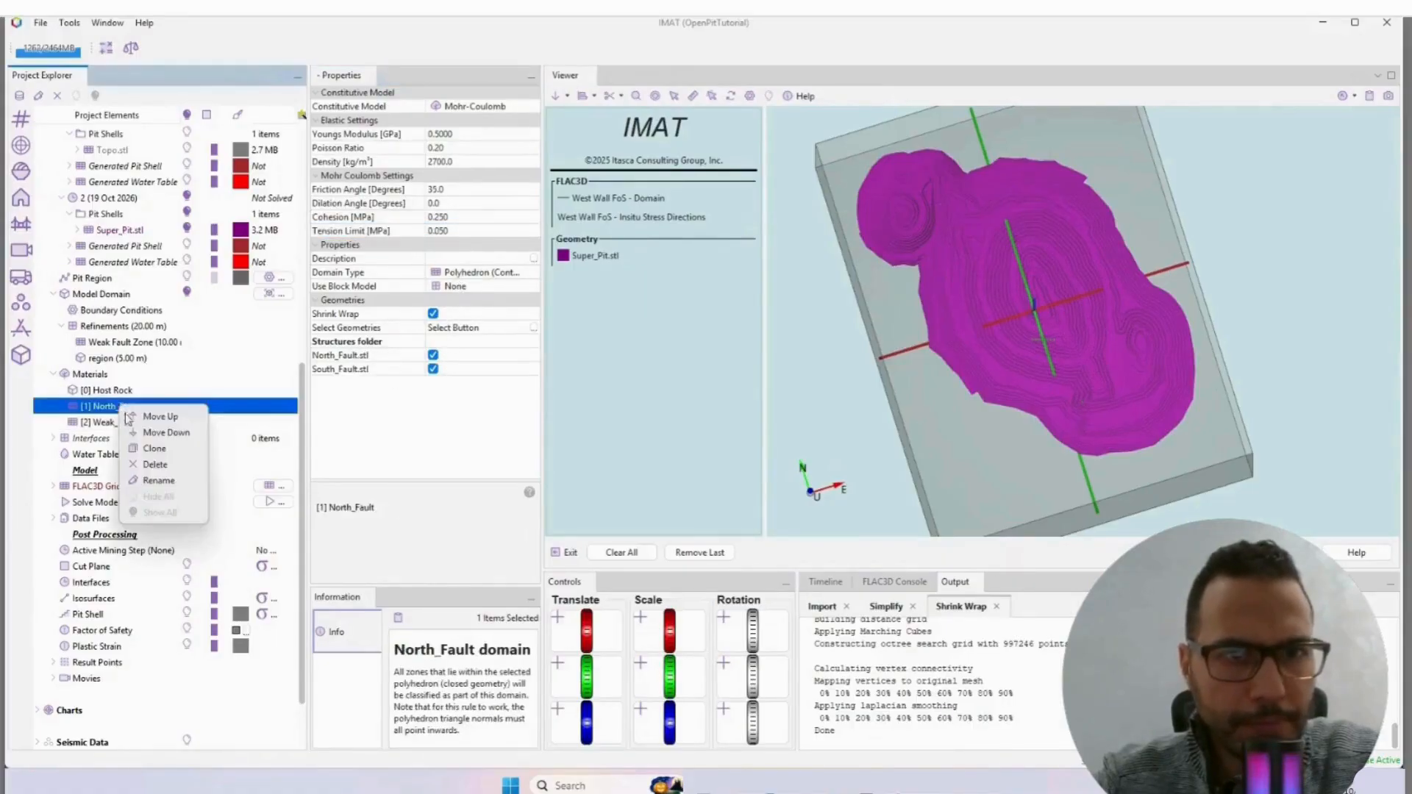
{"action": "left_click", "coordinate": [158, 480]}
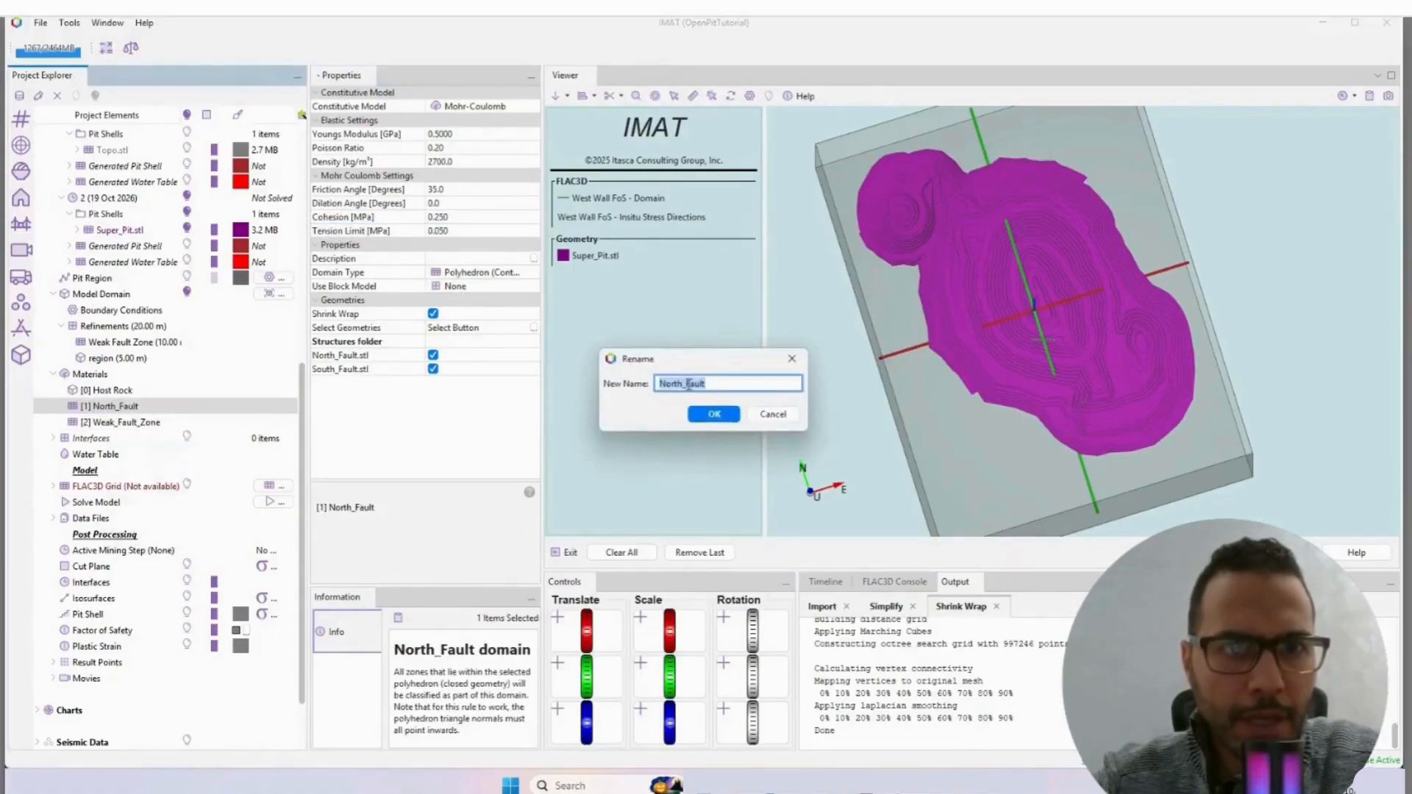
{"action": "left_click", "coordinate": [686, 384]}
{"action": "key", "text": "Caps_Lock"}
{"action": "type", "text": "S"}
{"action": "key", "text": "Caps_Lock"}
{"action": "type", "text": "outh"}
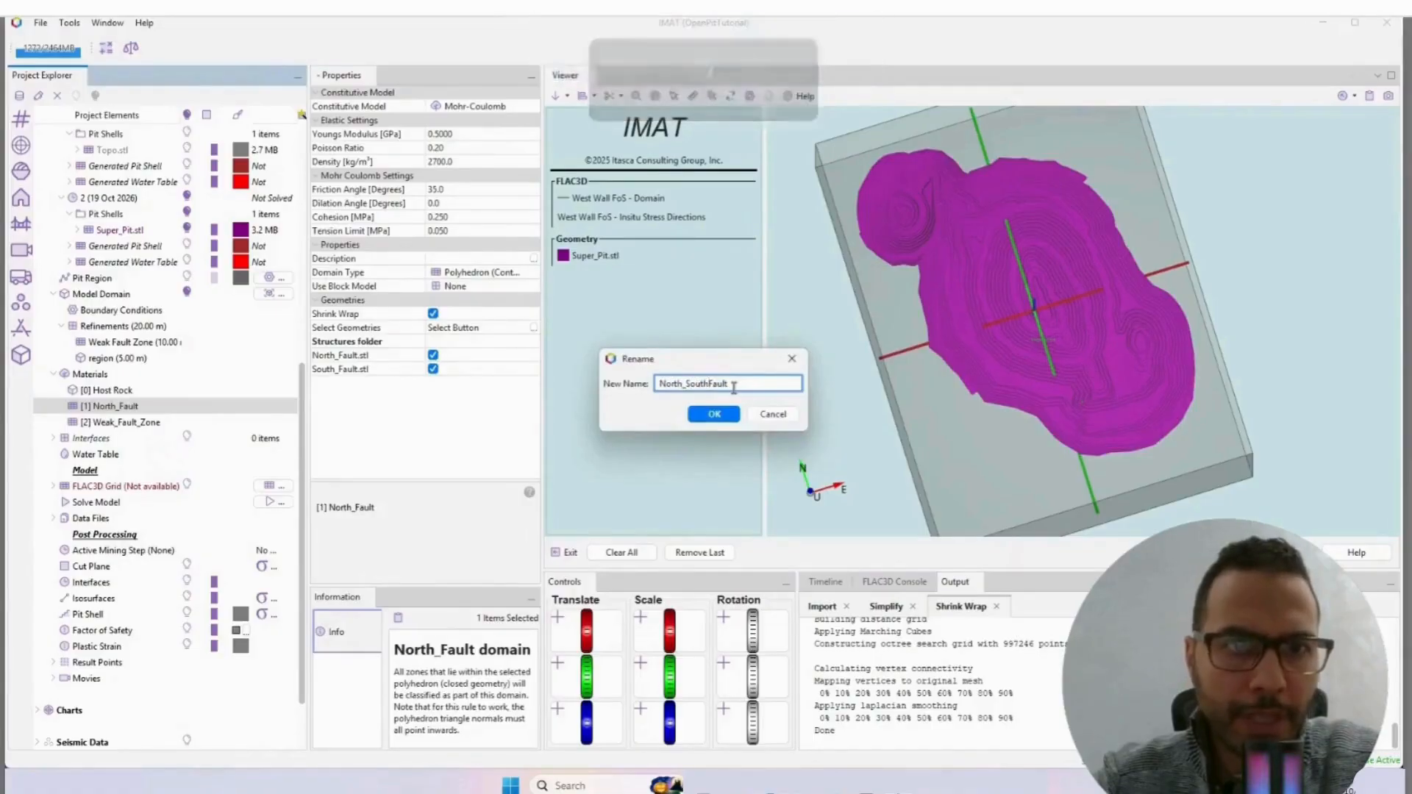
{"action": "type", "text": "_Faults"}
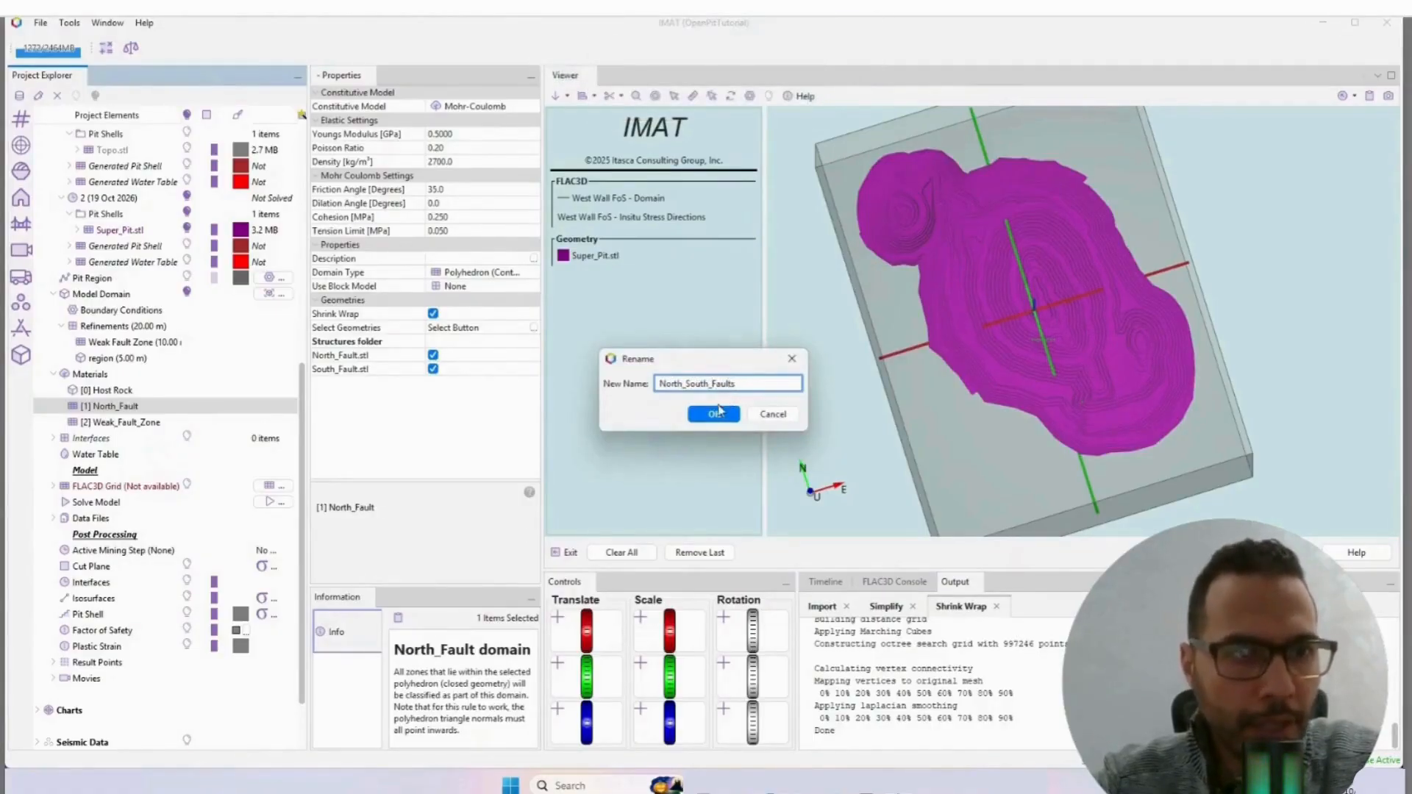
{"action": "left_click", "coordinate": [714, 414]}
Step: Set the water table's depth below surface to 5 m
{"action": "left_click", "coordinate": [125, 423]}
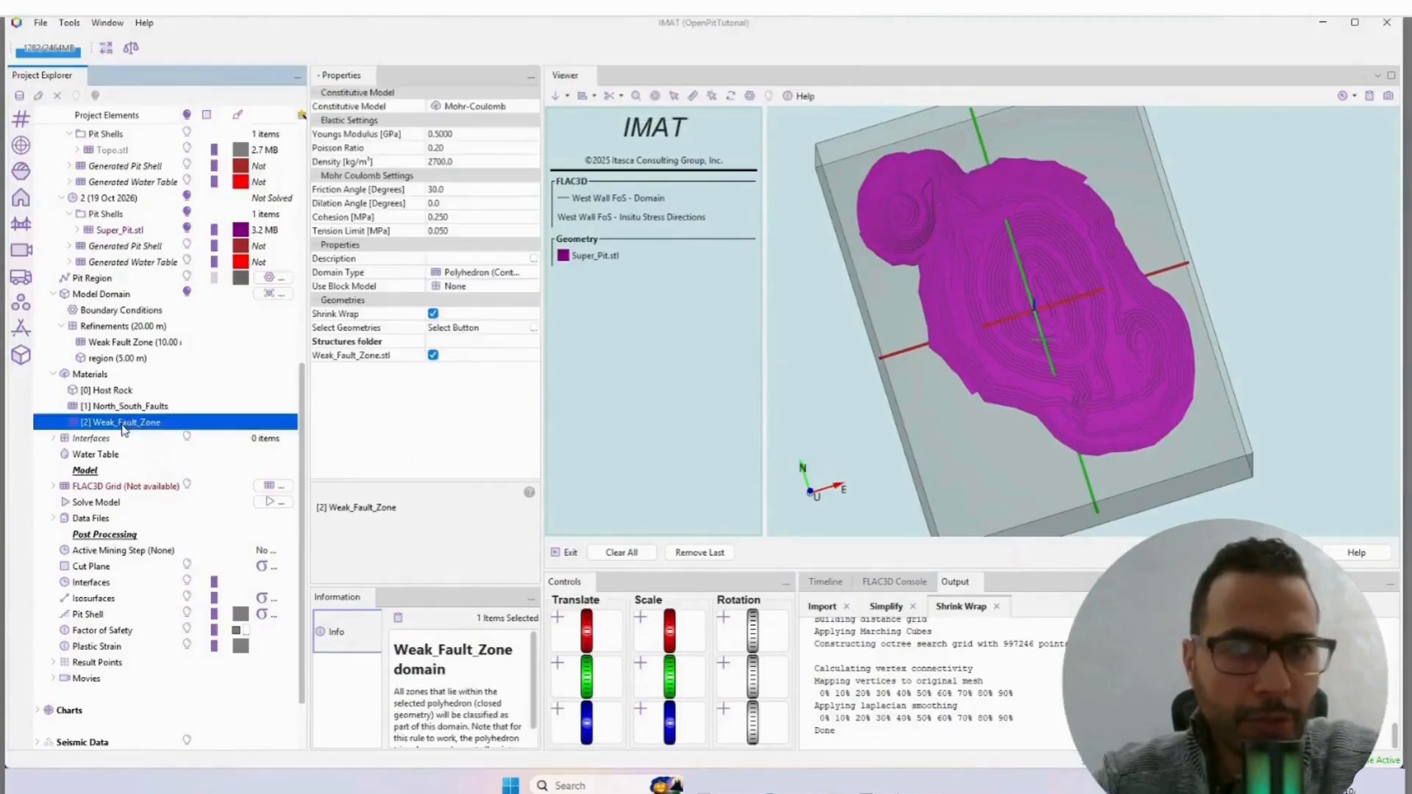
{"action": "left_click", "coordinate": [94, 439]}
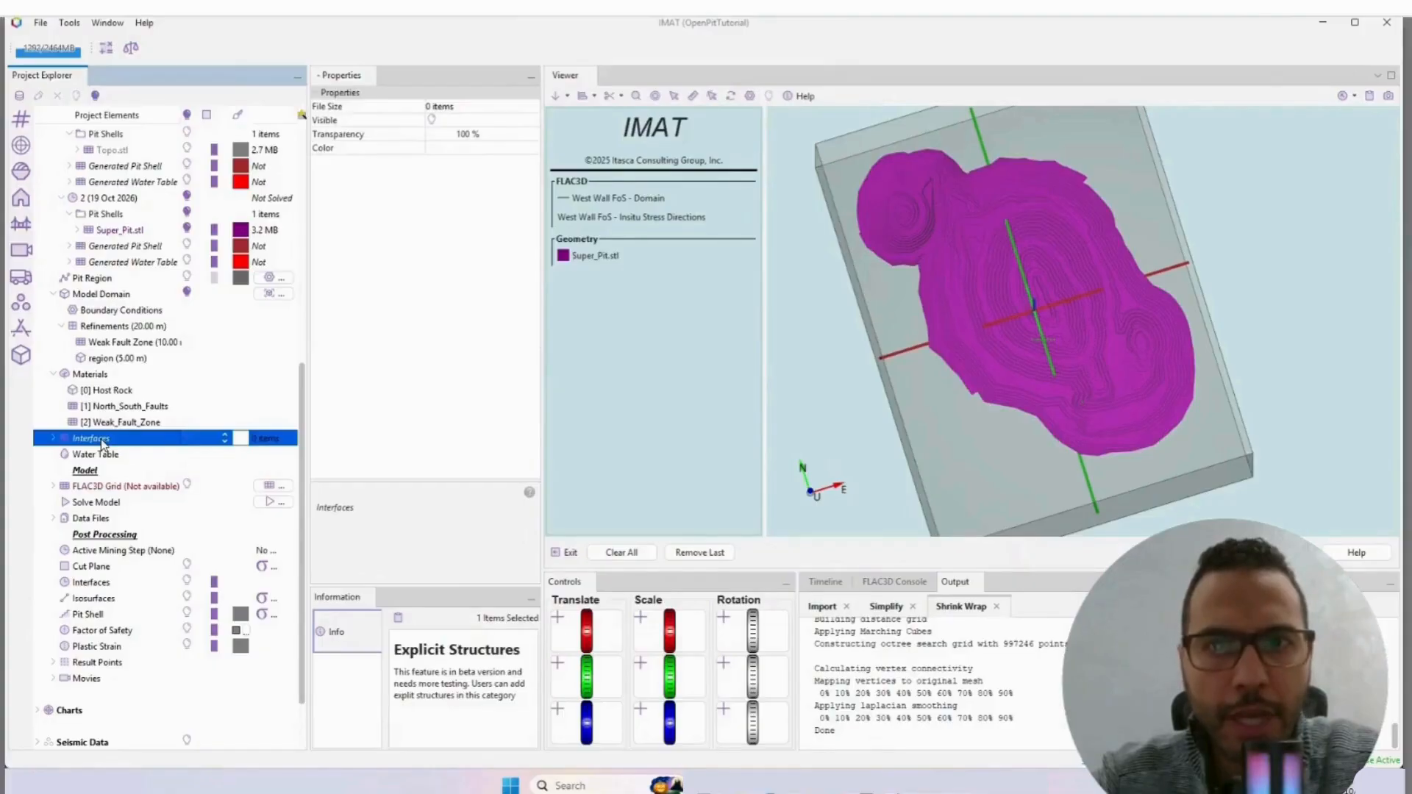
{"action": "left_click", "coordinate": [111, 455]}
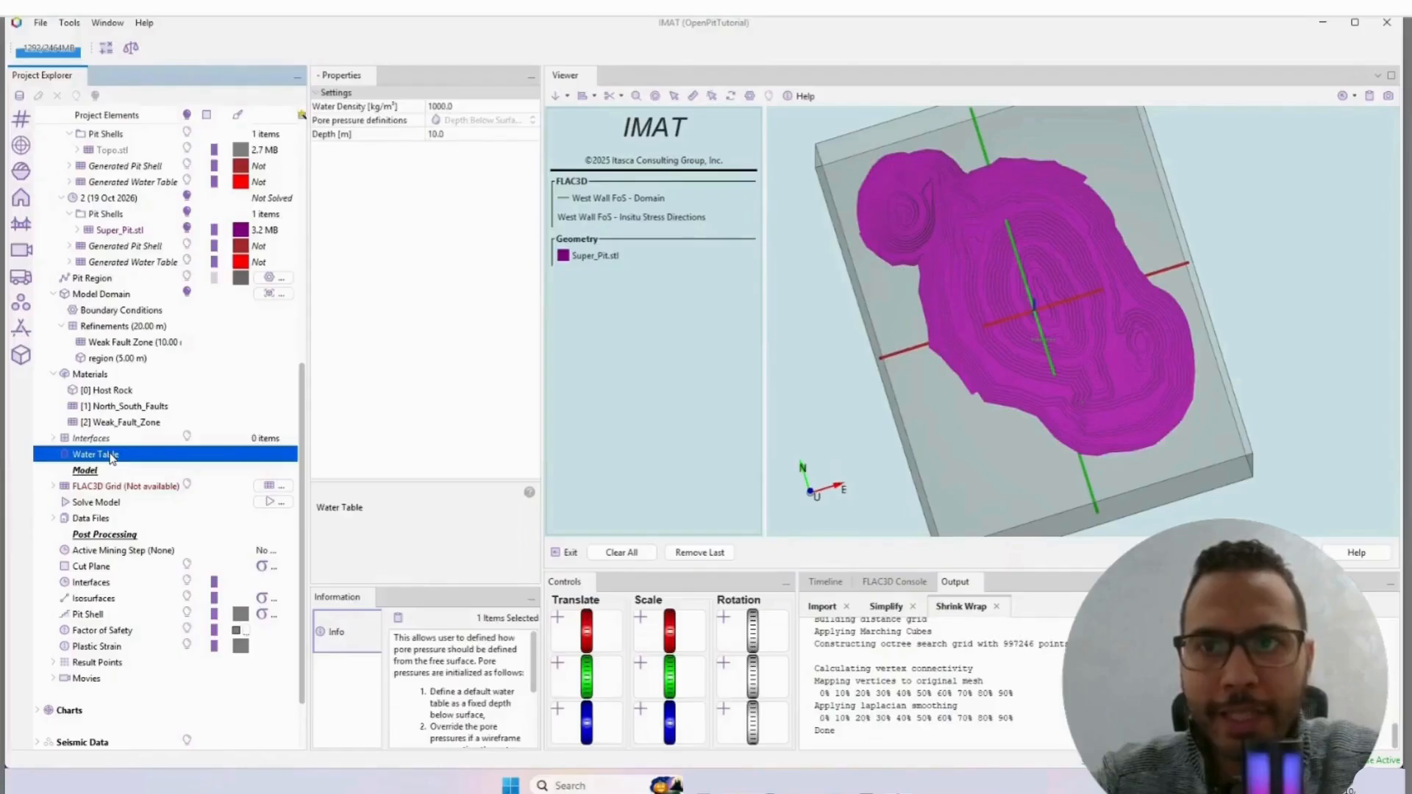
{"action": "left_click", "coordinate": [459, 136]}
{"action": "type", "text": "5"}
{"action": "key", "text": "Return"}
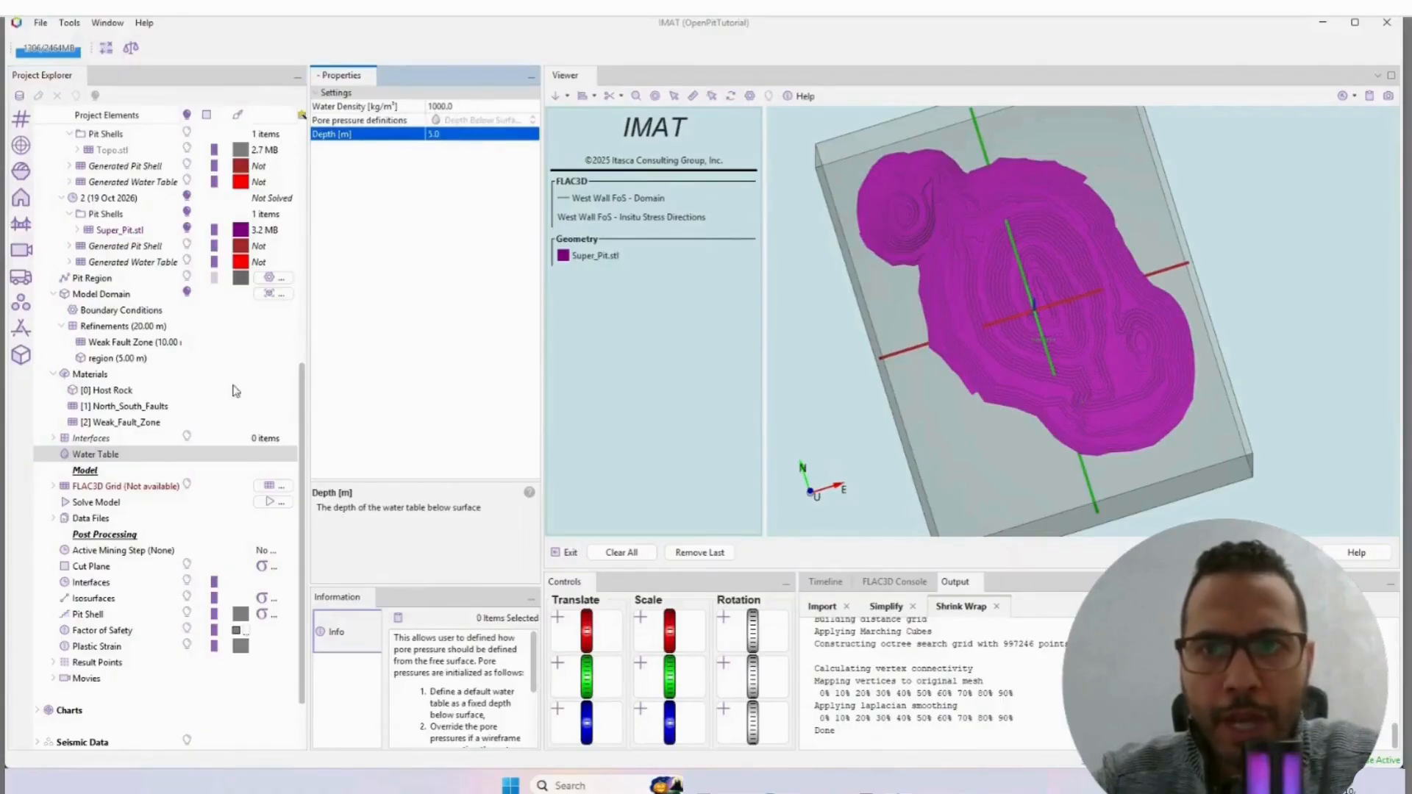
Step: Build the FLAC3D grid with all four tasks: reconstruct pit shells and water tables, construct octree grid, apply material domains and mining sequence
{"action": "left_click", "coordinate": [106, 486]}
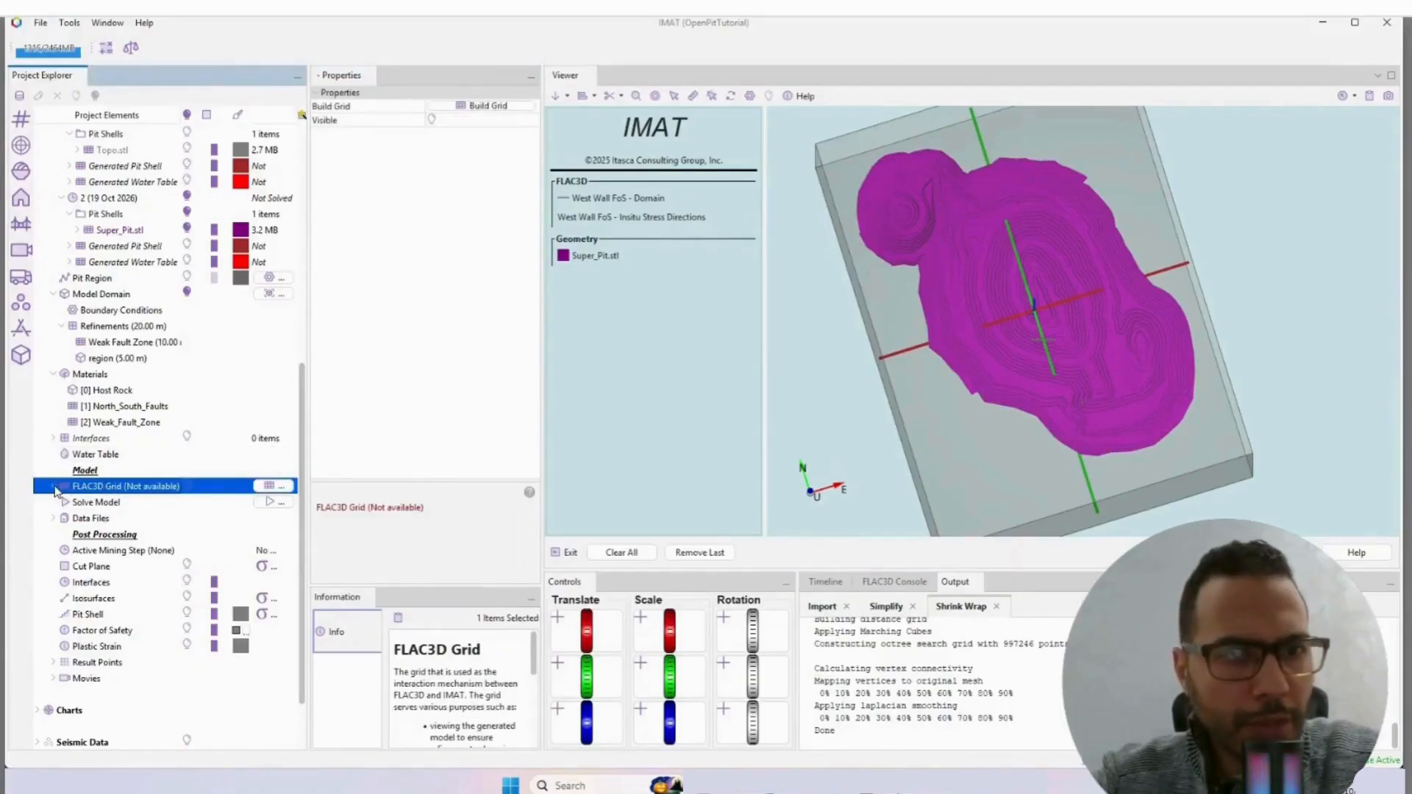
{"action": "left_click", "coordinate": [279, 488]}
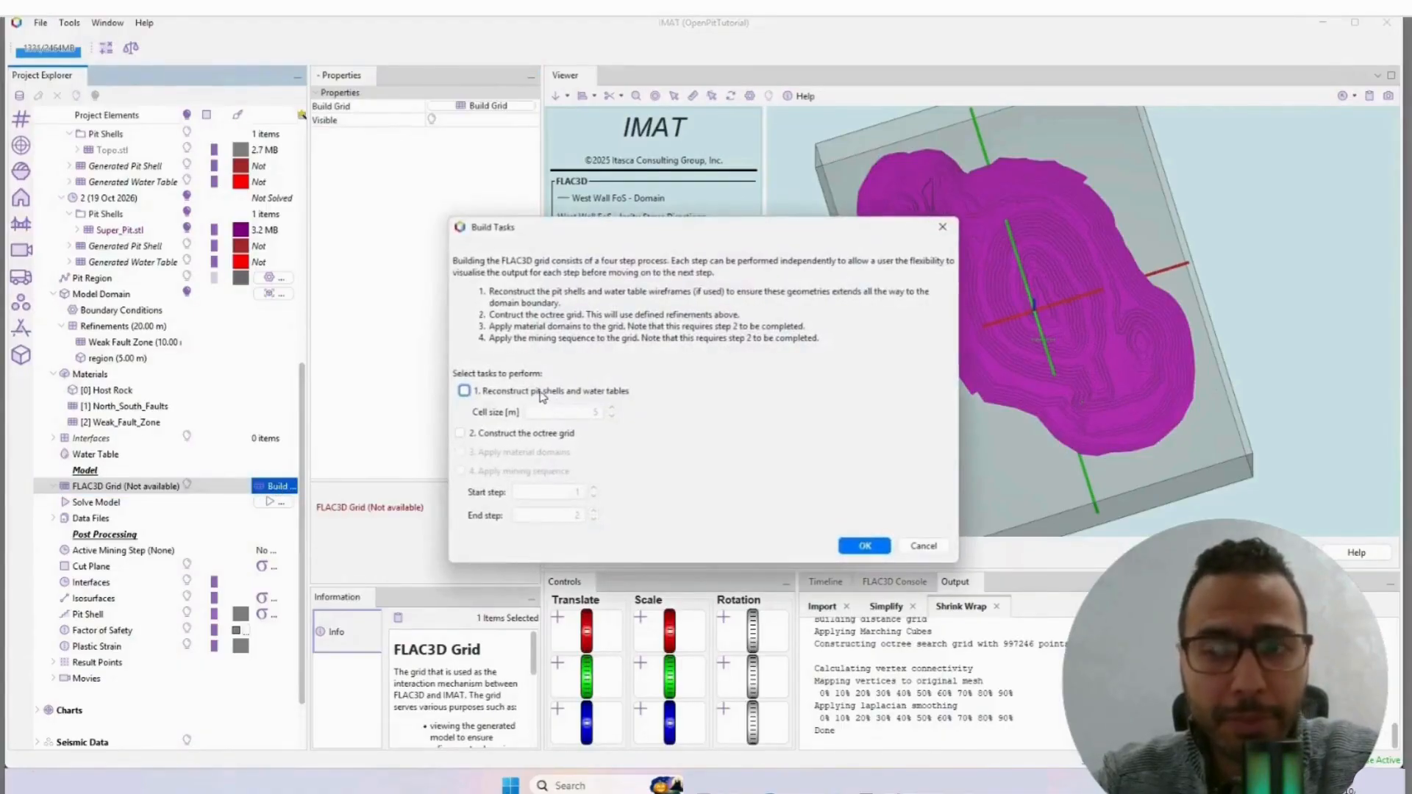
{"action": "left_click", "coordinate": [513, 435]}
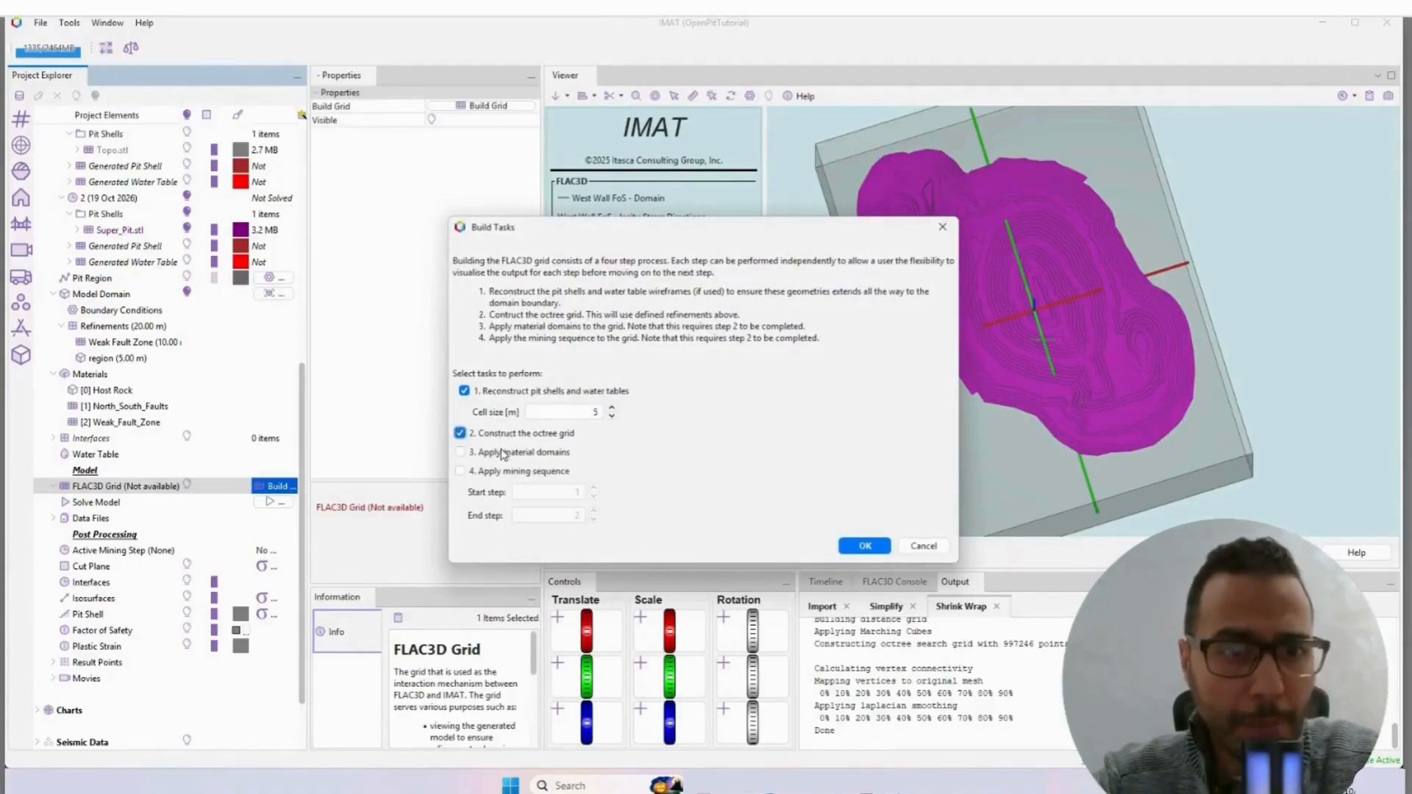
{"action": "left_click", "coordinate": [503, 453]}
{"action": "left_click", "coordinate": [504, 472]}
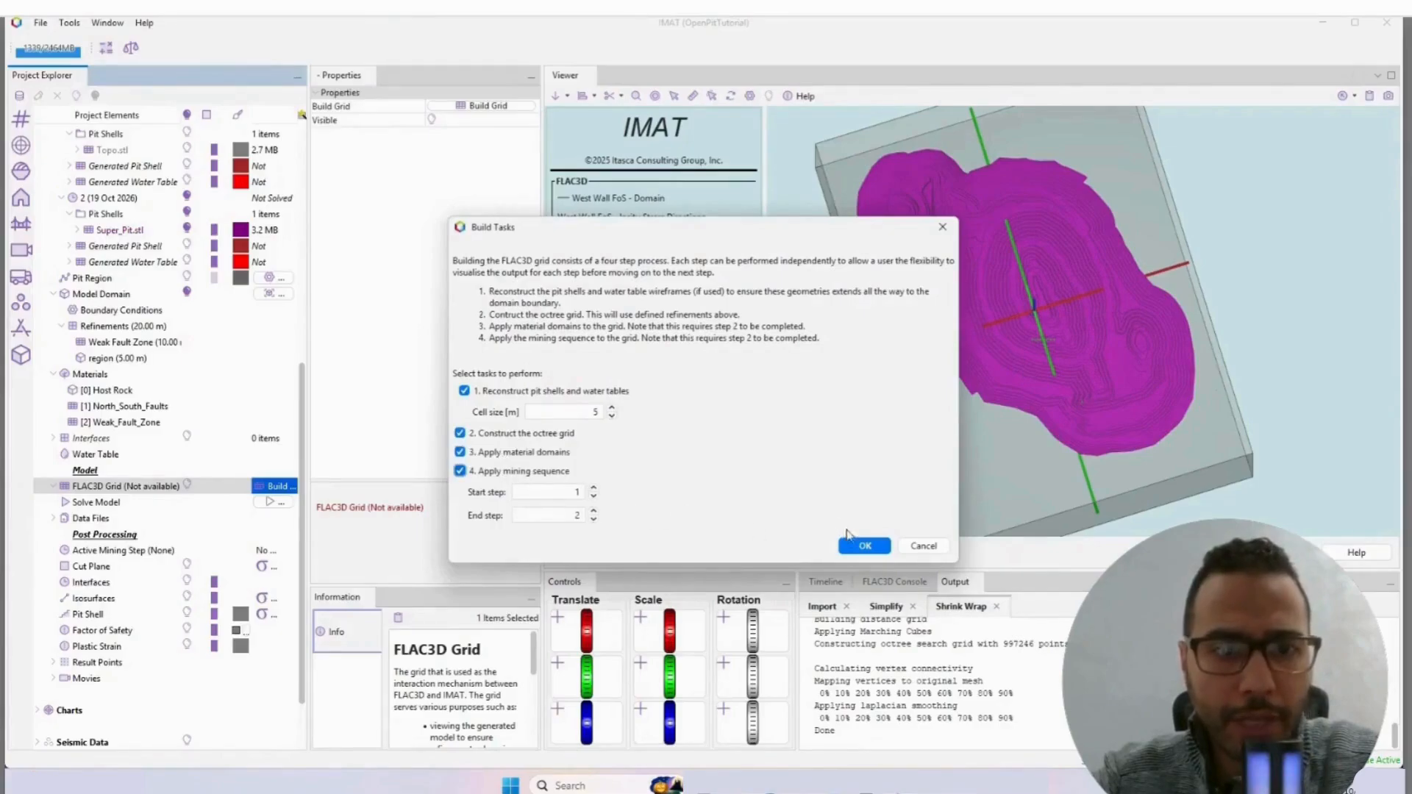
{"action": "left_click", "coordinate": [858, 548]}
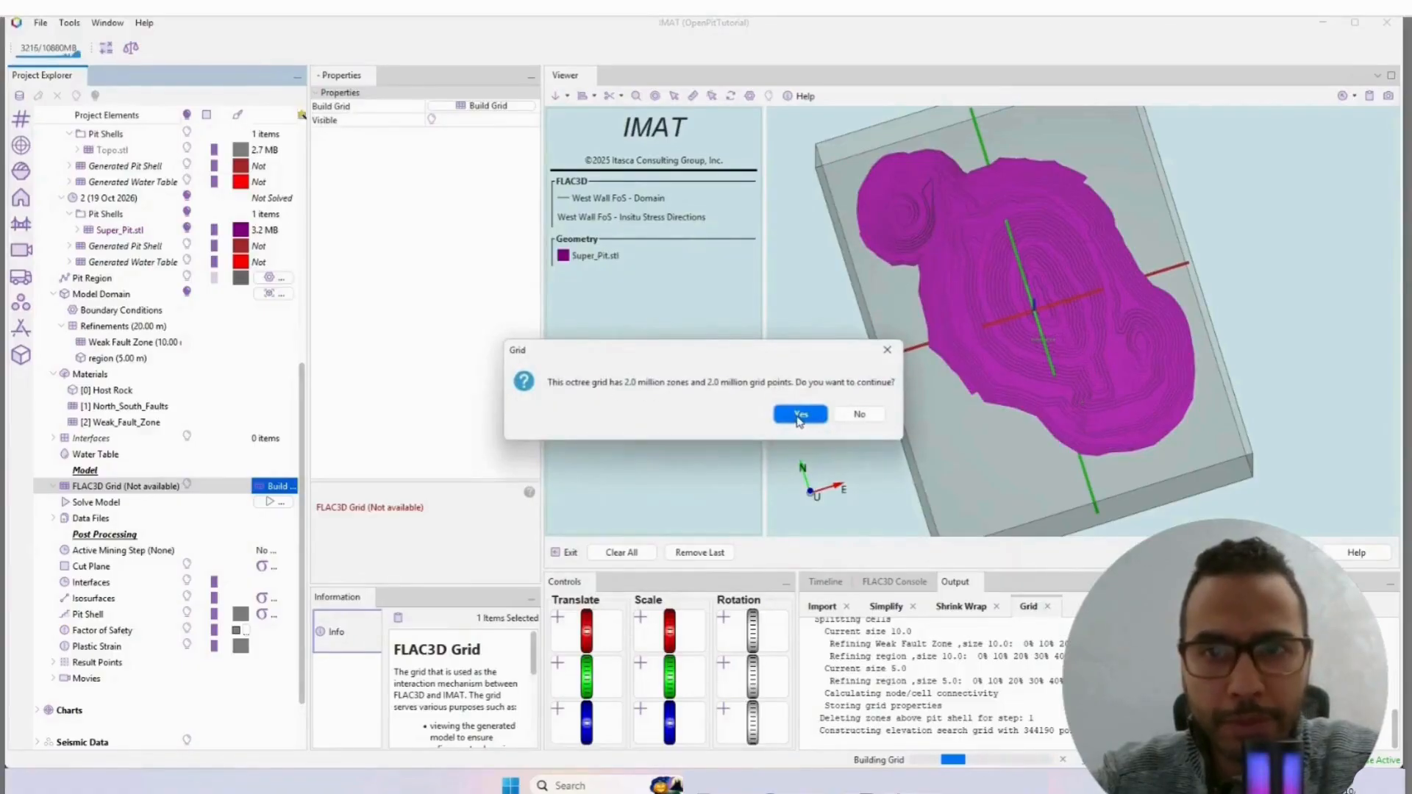
{"action": "left_click", "coordinate": [799, 417]}
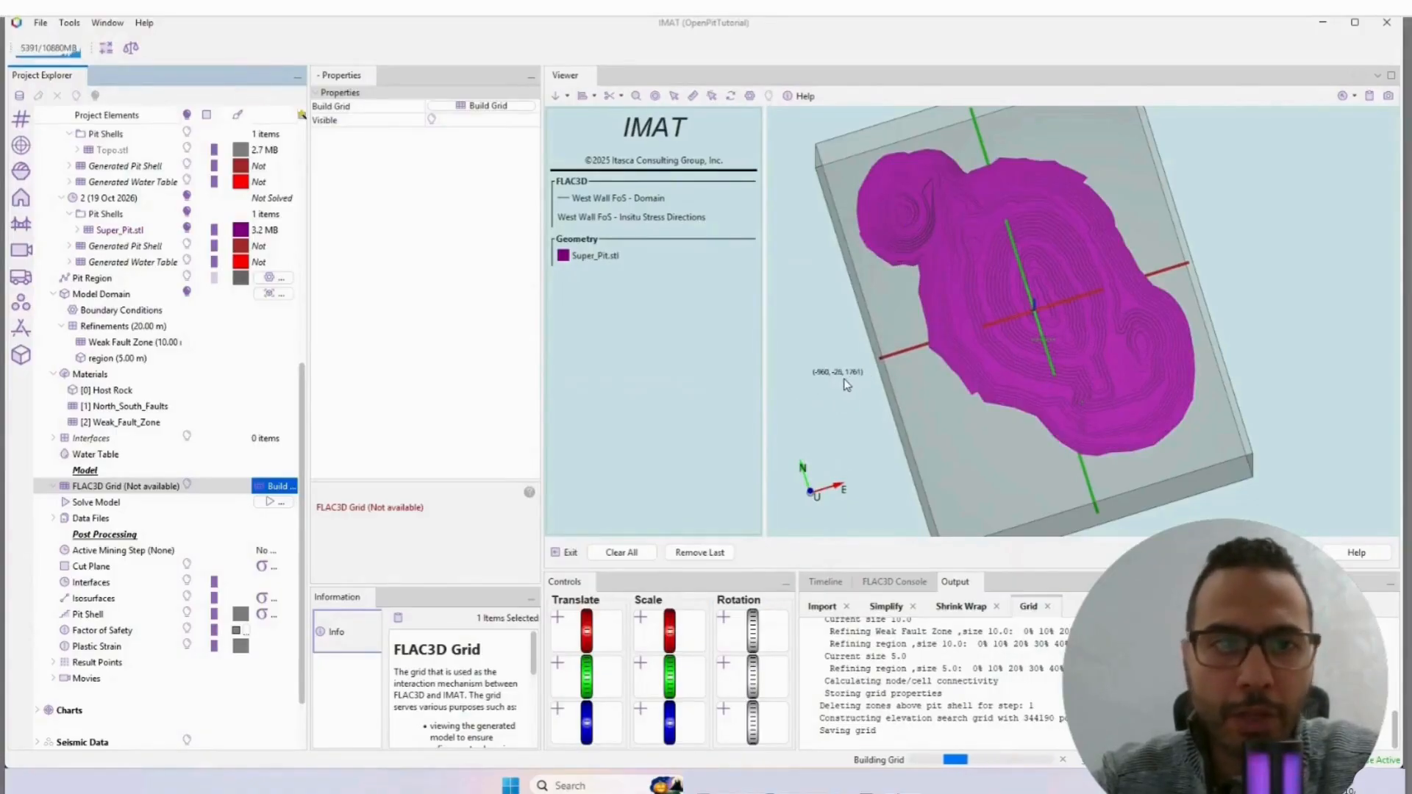
{"action": "left_click", "coordinate": [766, 412]}
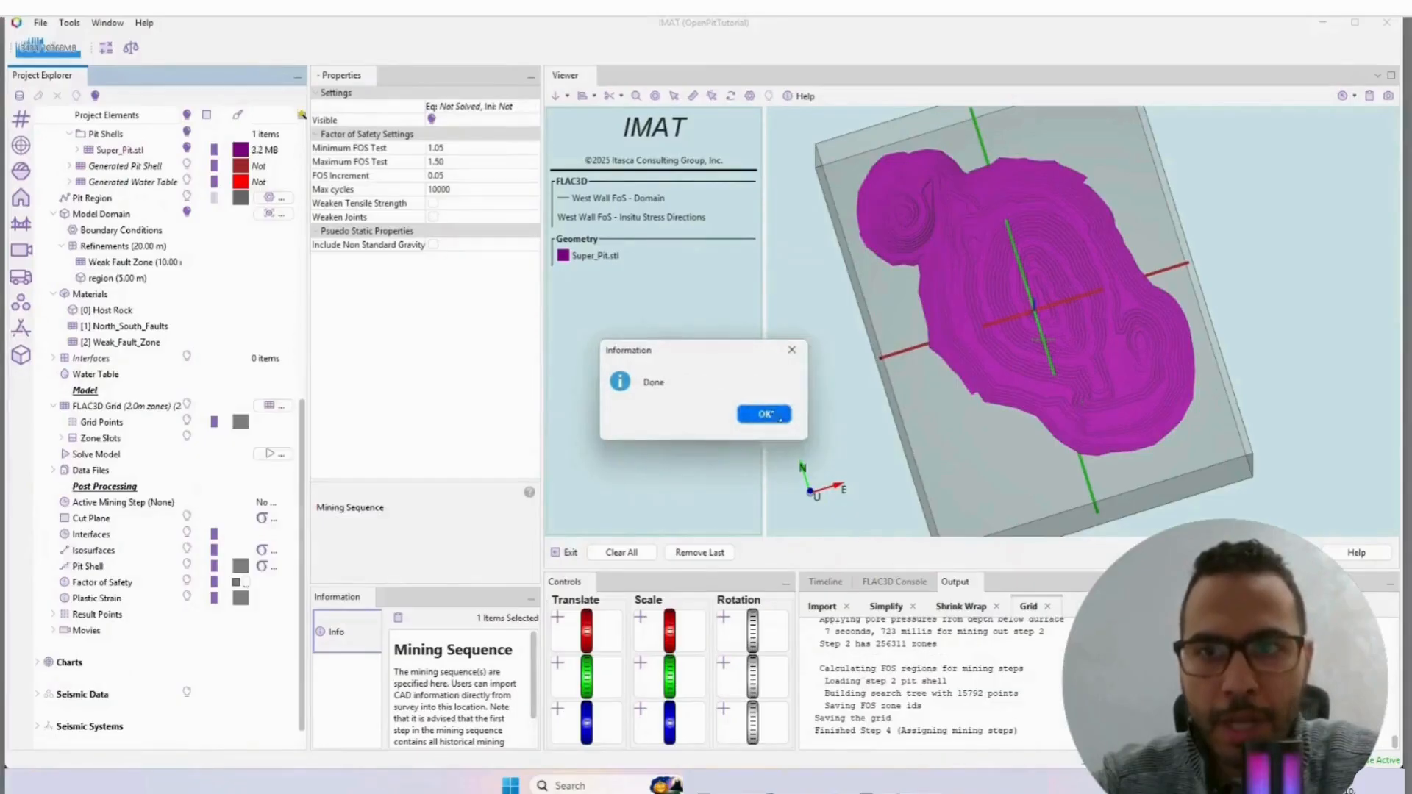
{"action": "left_click", "coordinate": [764, 414]}
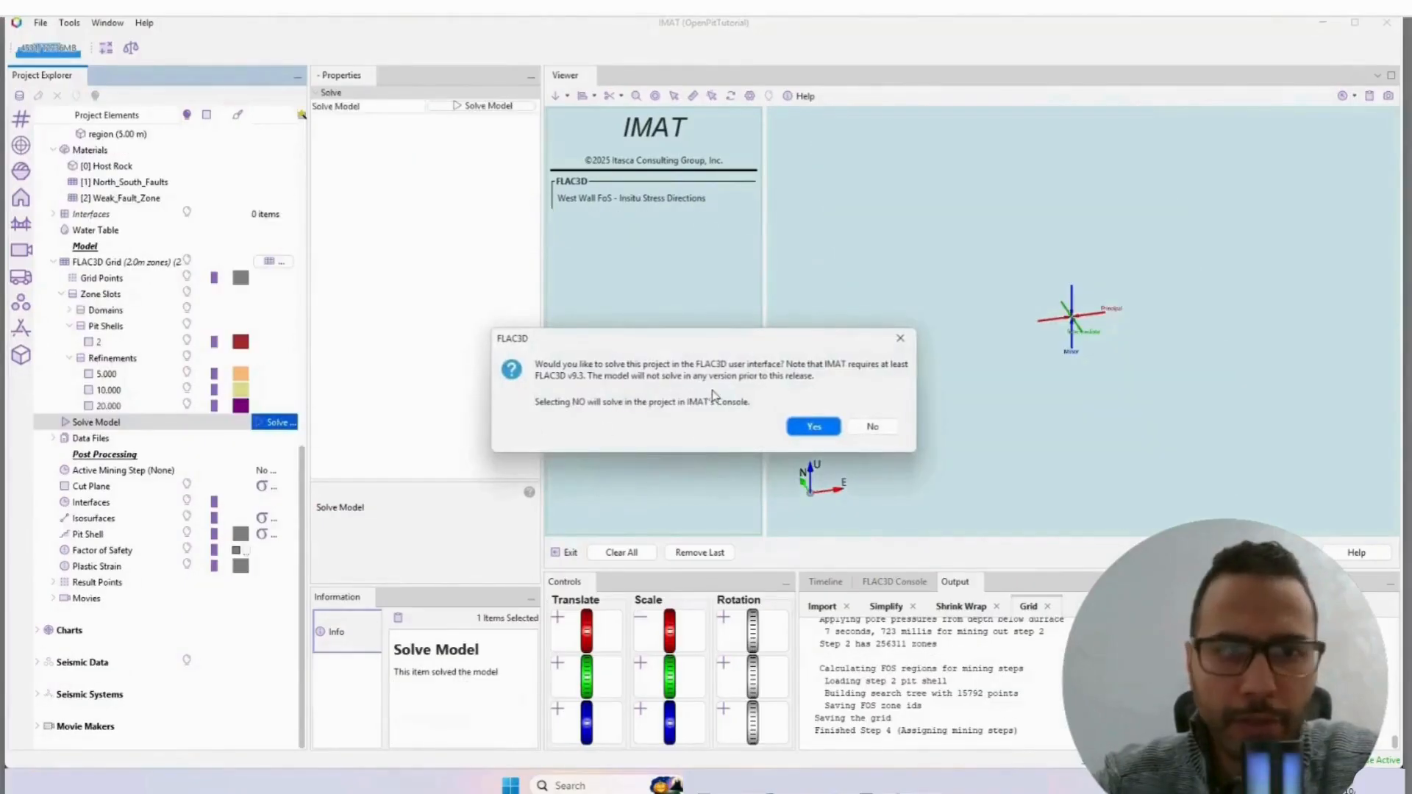
Step: Solve the model in IMAT's console instead of the FLAC3D user interface
{"action": "left_click", "coordinate": [870, 429]}
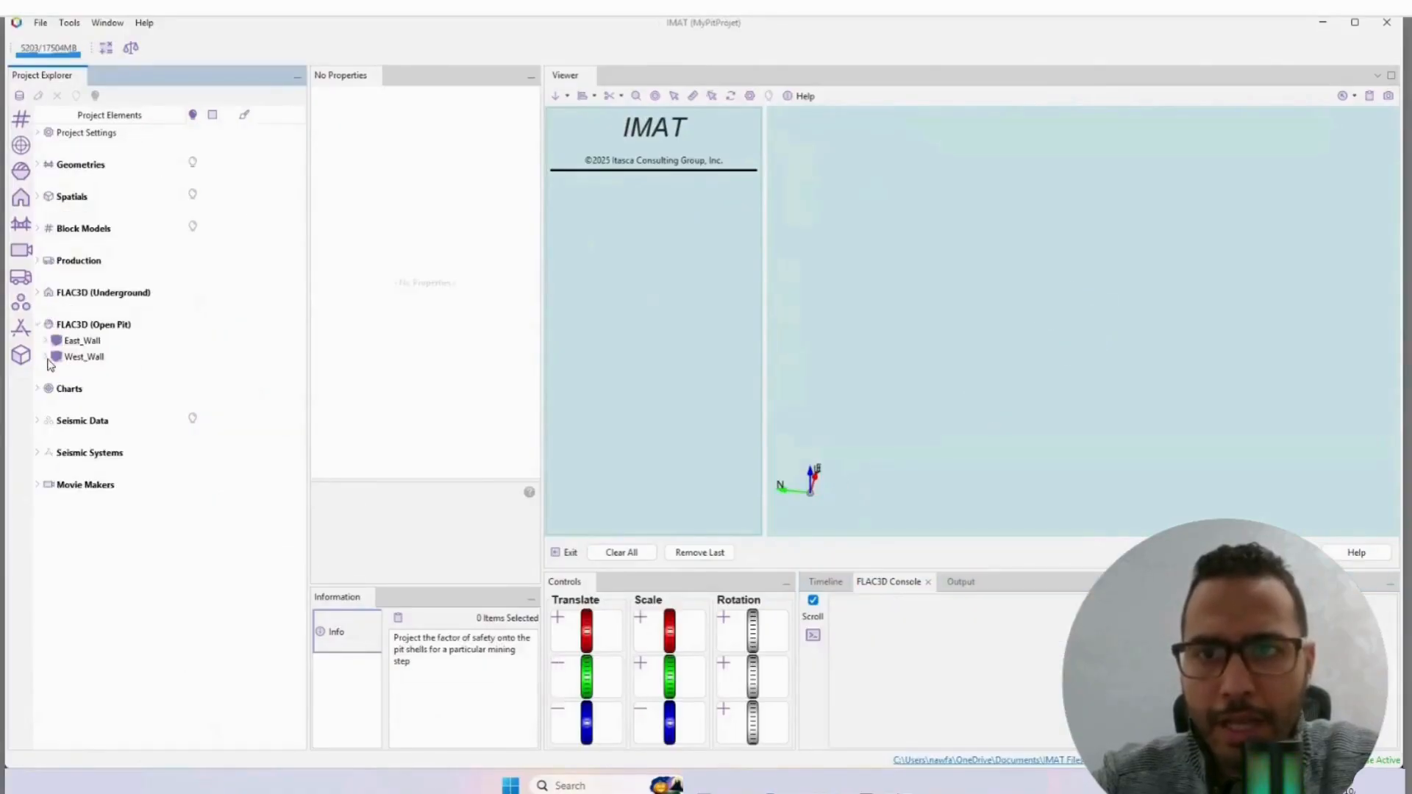
Step: Show the factor of safety result of the West_Wall model in the MyPitProjet project
{"action": "left_click", "coordinate": [46, 356]}
{"action": "scroll", "coordinate": [151, 412], "scroll_direction": "down", "scroll_amount": 2}
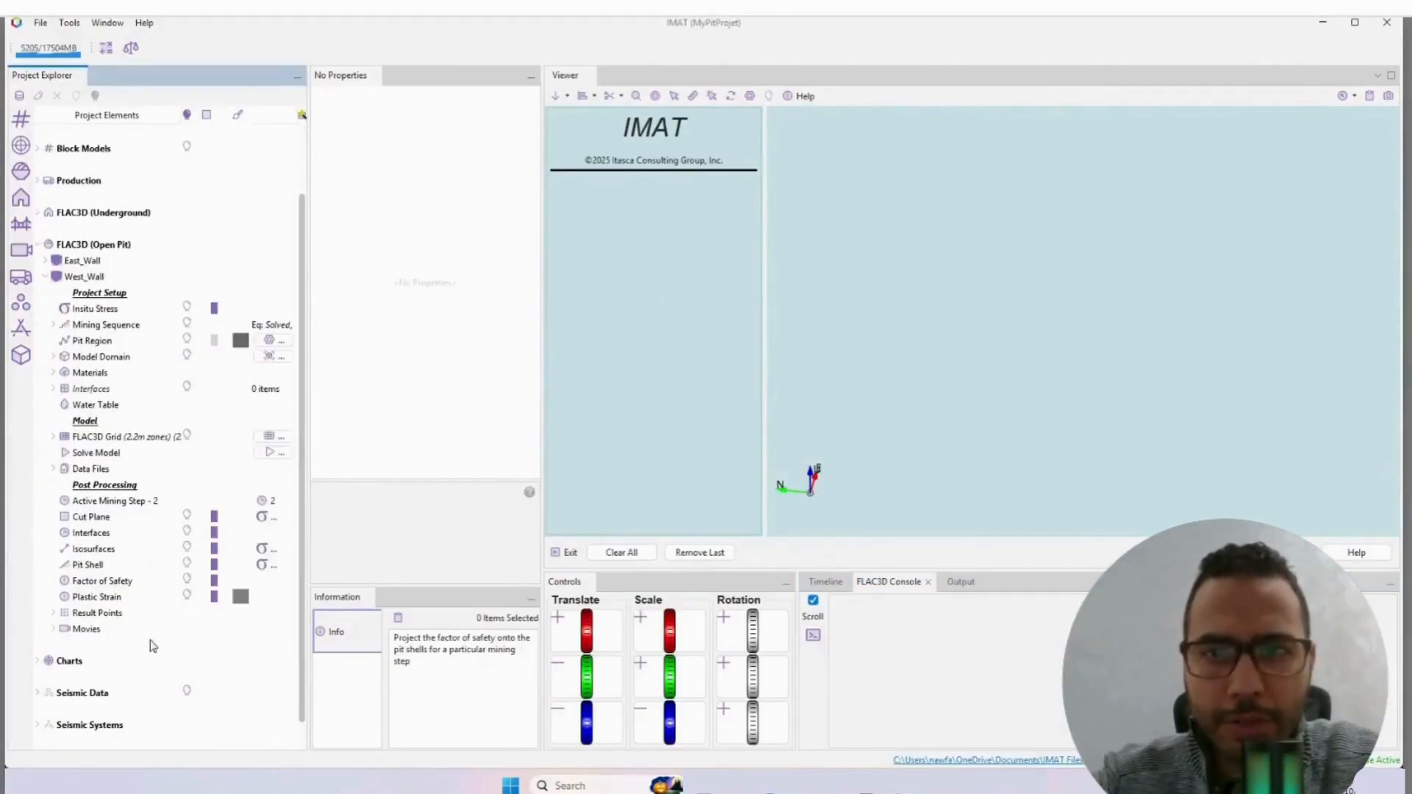
{"action": "left_click", "coordinate": [188, 582]}
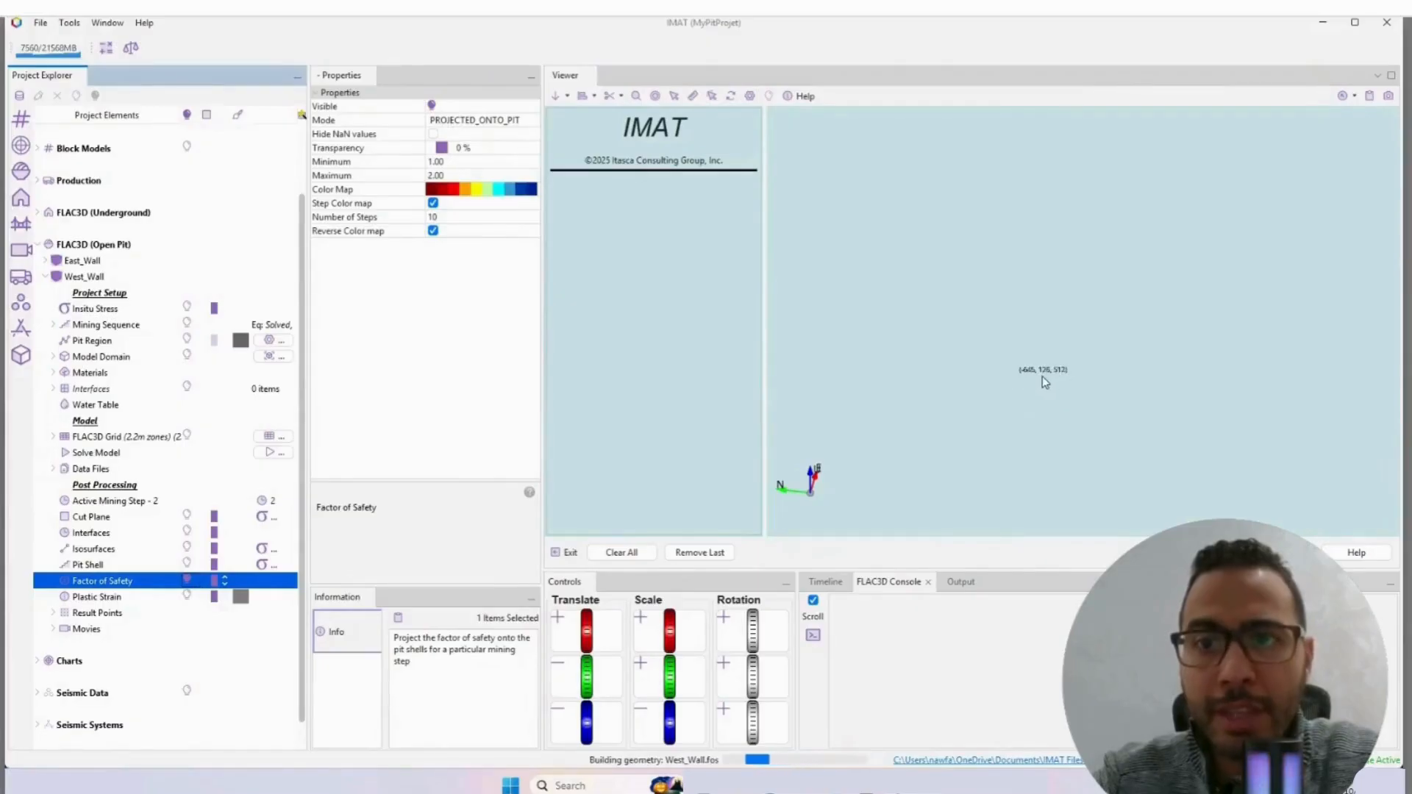
Step: Examine the factor of safety contours on the West_Wall pit surface and pick a point on the slope to read its value
{"action": "scroll", "coordinate": [1043, 382], "scroll_direction": "down", "scroll_amount": 4}
{"action": "left_click_drag", "start_coordinate": [1012, 397], "coordinate": [1224, 387]}
{"action": "scroll", "coordinate": [1147, 319], "scroll_direction": "up", "scroll_amount": 5}
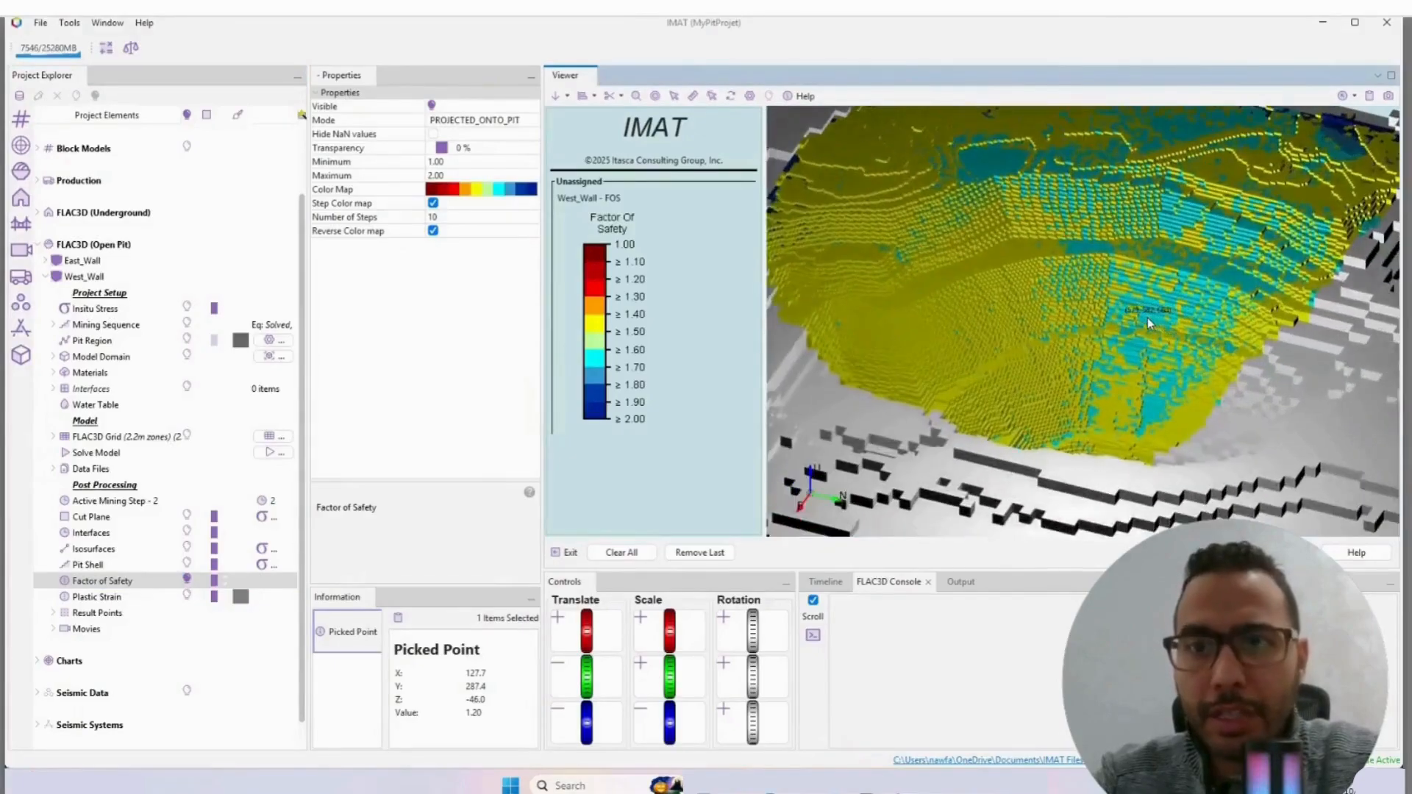
{"action": "left_click_drag", "start_coordinate": [1147, 317], "coordinate": [1068, 391]}
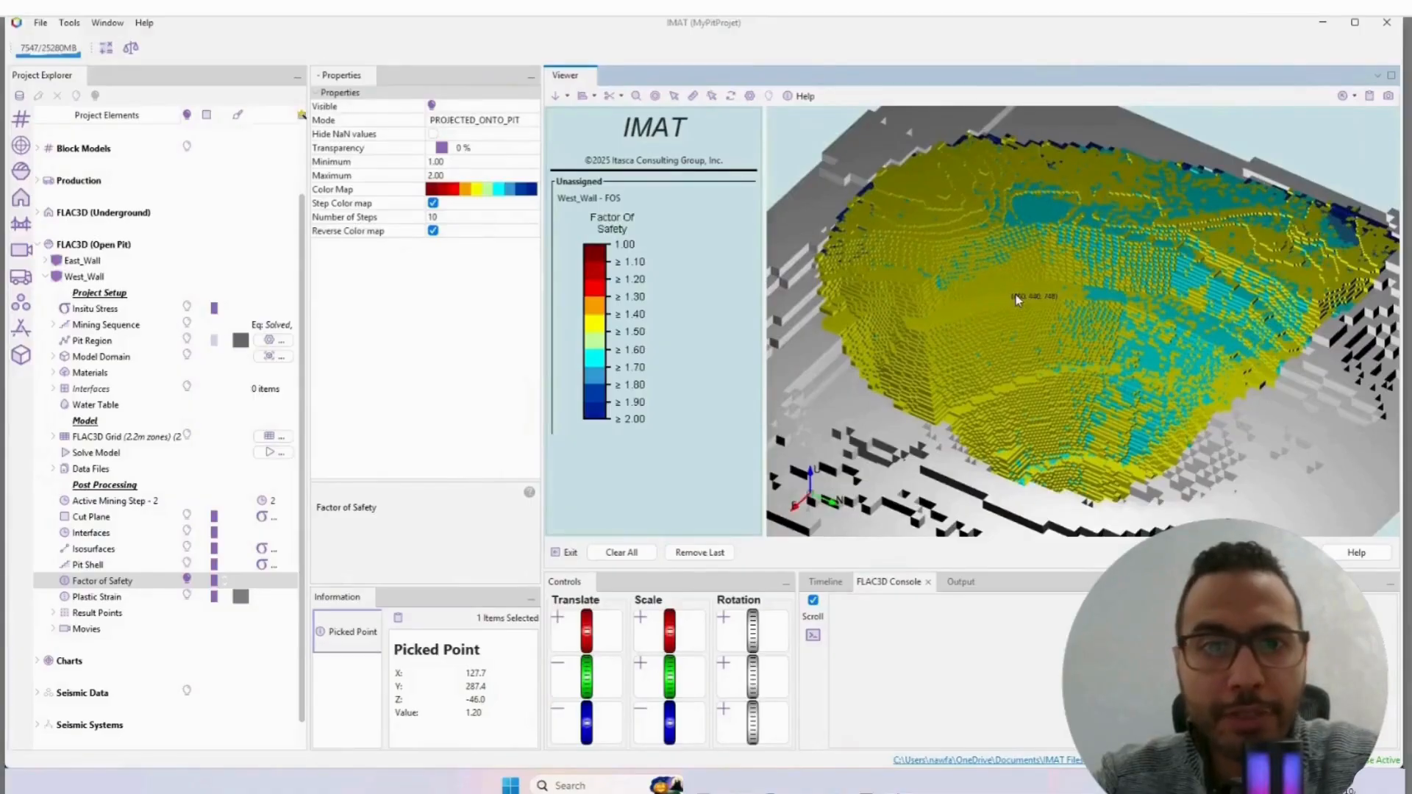
{"action": "left_click", "coordinate": [994, 343]}
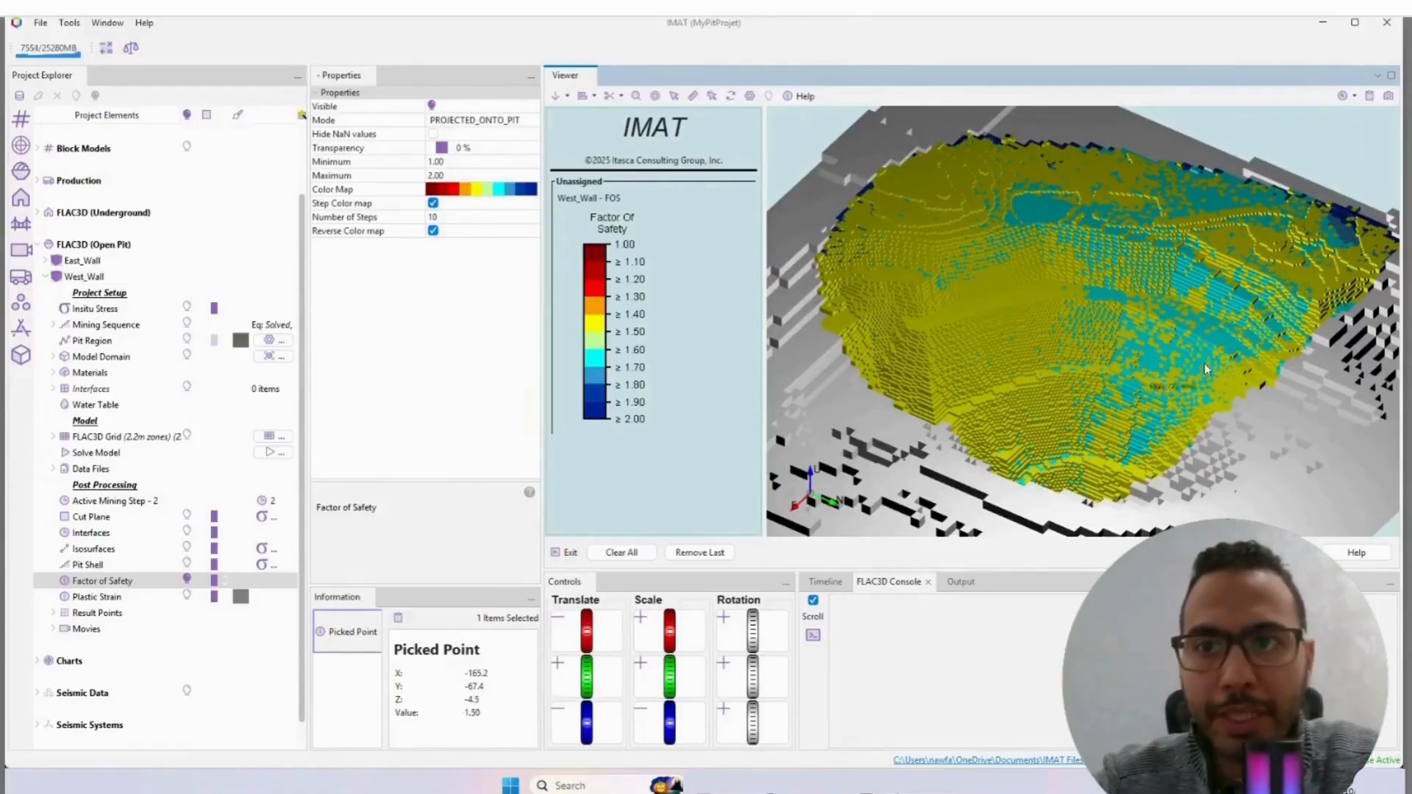
Step: Pick another point on the West_Wall slope to read its factor of safety and inspect the pit surface closely
{"action": "left_click", "coordinate": [1218, 345]}
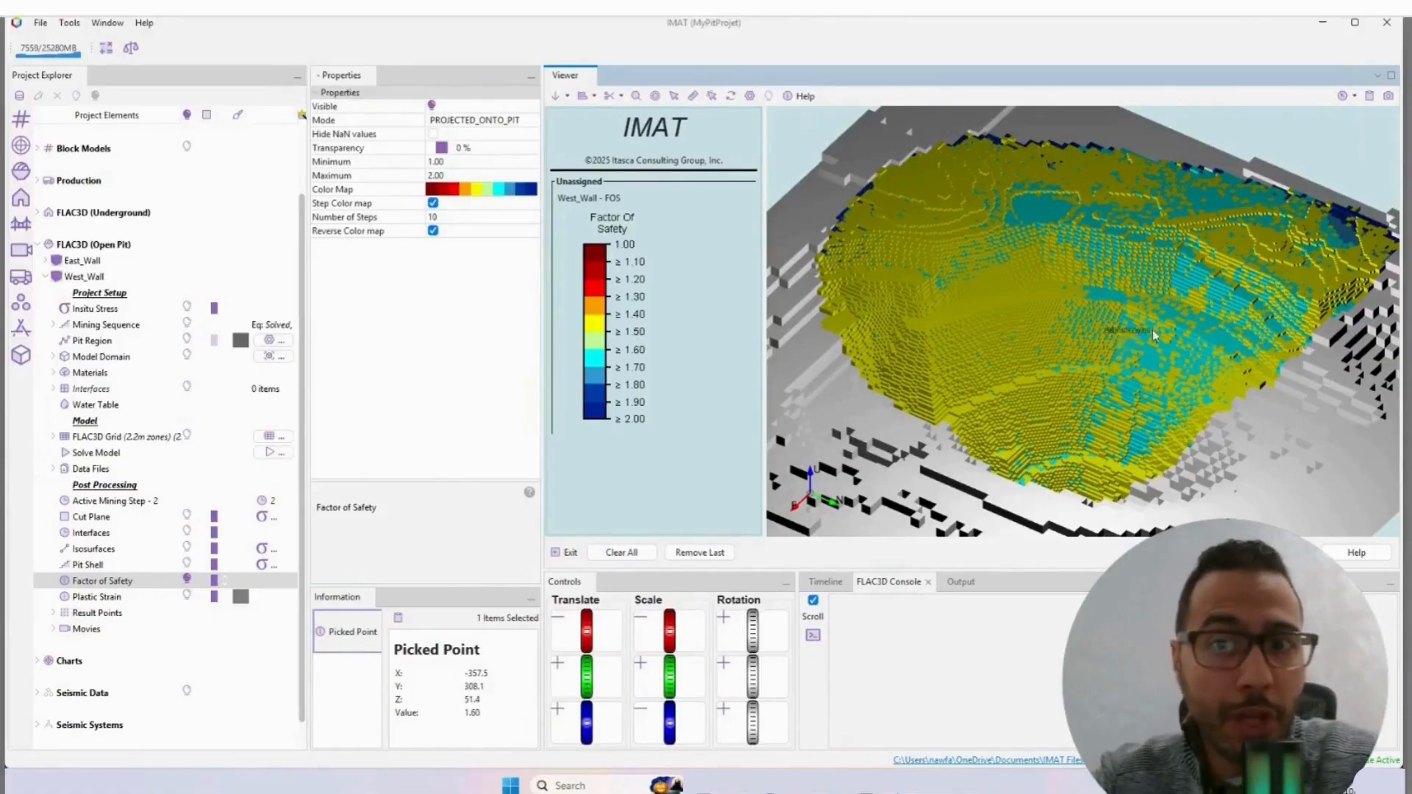
{"action": "scroll", "coordinate": [1099, 412], "scroll_direction": "up", "scroll_amount": 5}
{"action": "scroll", "coordinate": [1099, 430], "scroll_direction": "up", "scroll_amount": 3}
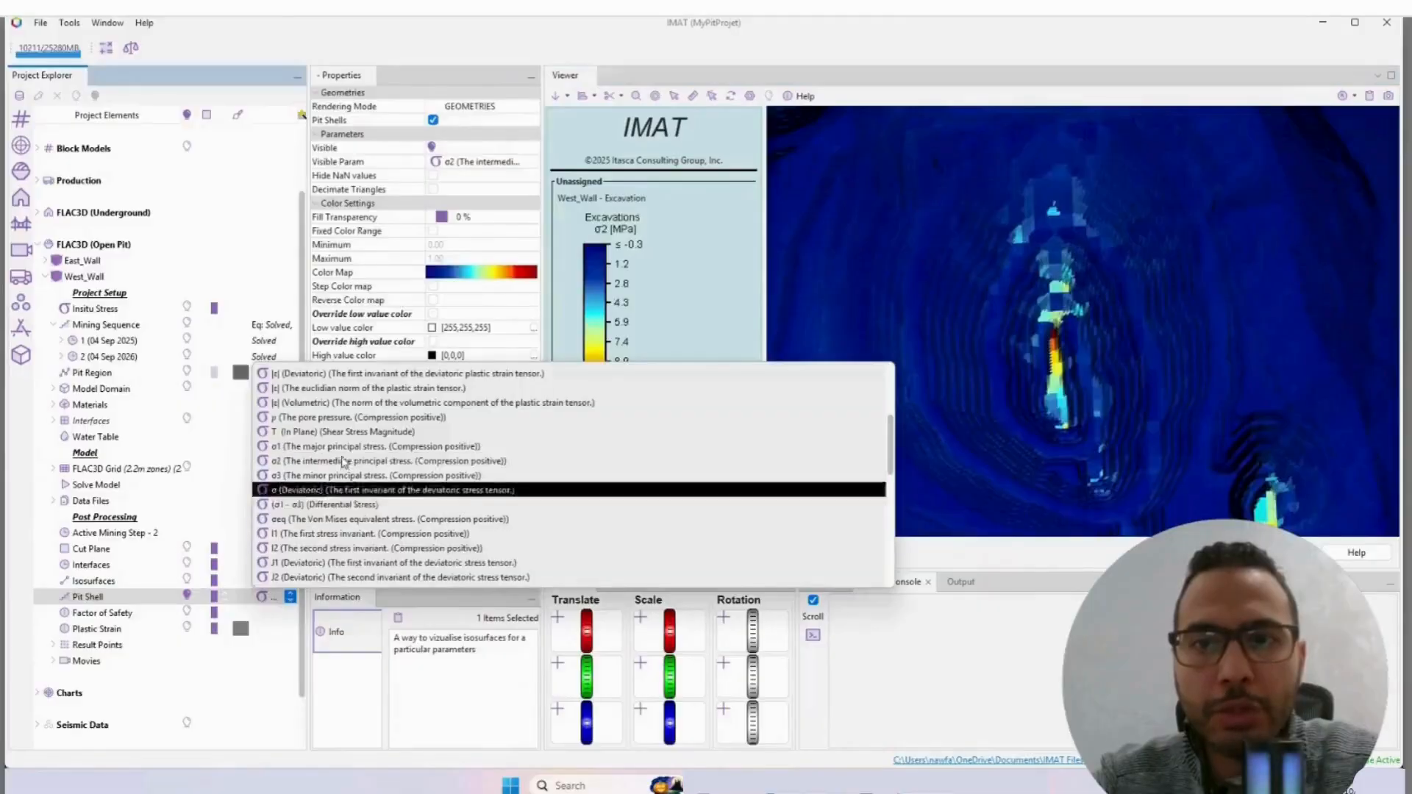
Step: Color the West_Wall pit shell by the |U| (Displacement magnitude) parameter
{"action": "scroll", "coordinate": [341, 441], "scroll_direction": "up", "scroll_amount": 5}
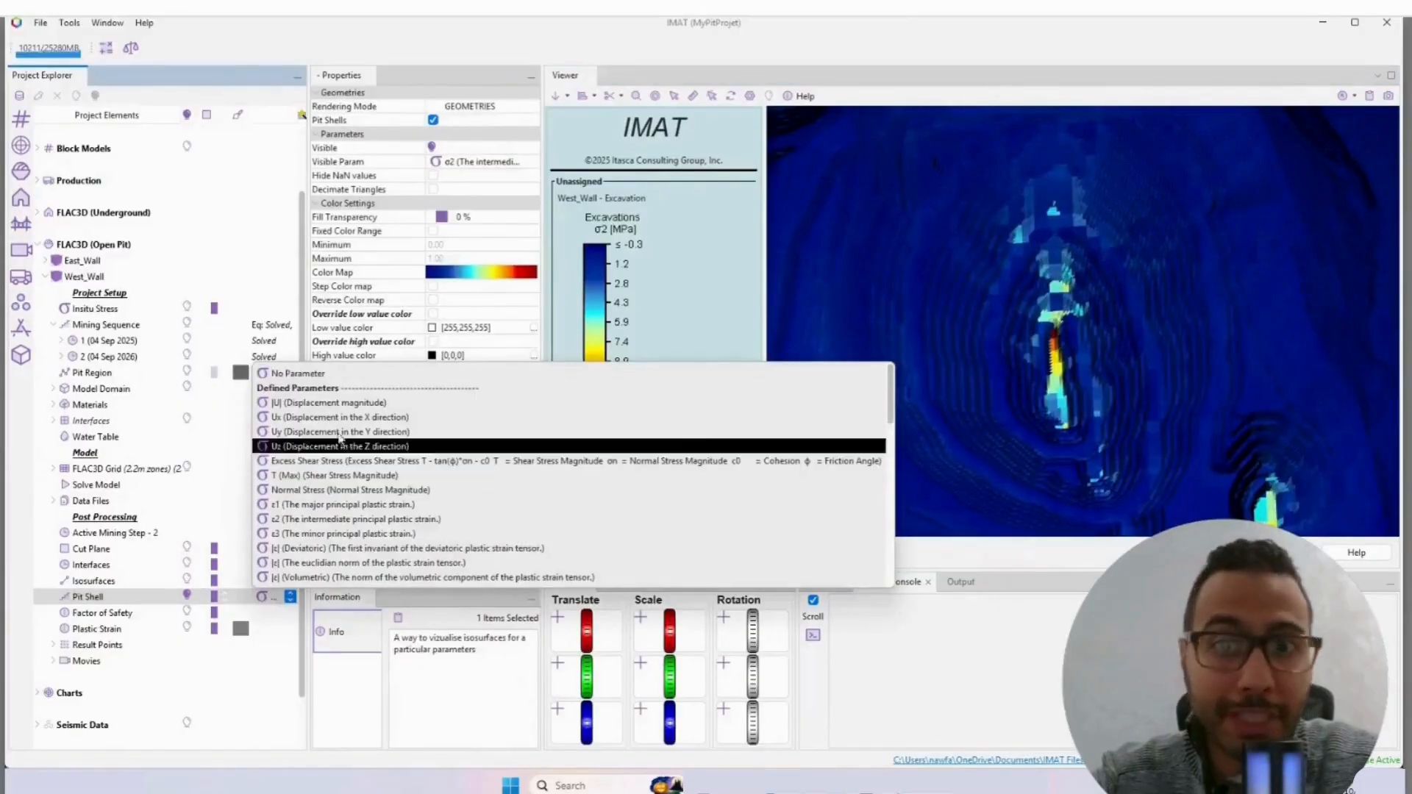
{"action": "left_click", "coordinate": [411, 403]}
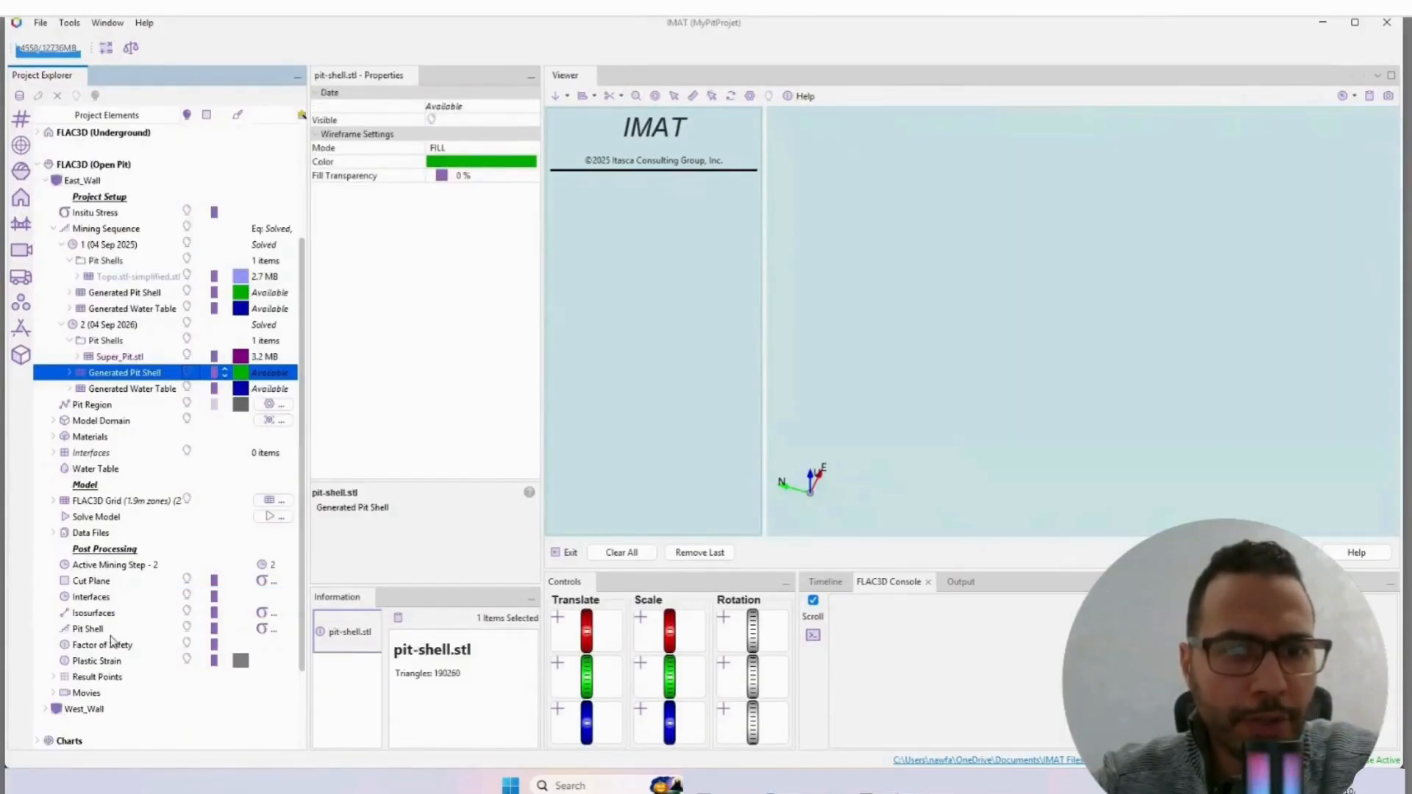
Step: Show the factor of safety result of the East_Wall model with mining step 2 as the active step
{"action": "left_click", "coordinate": [122, 645]}
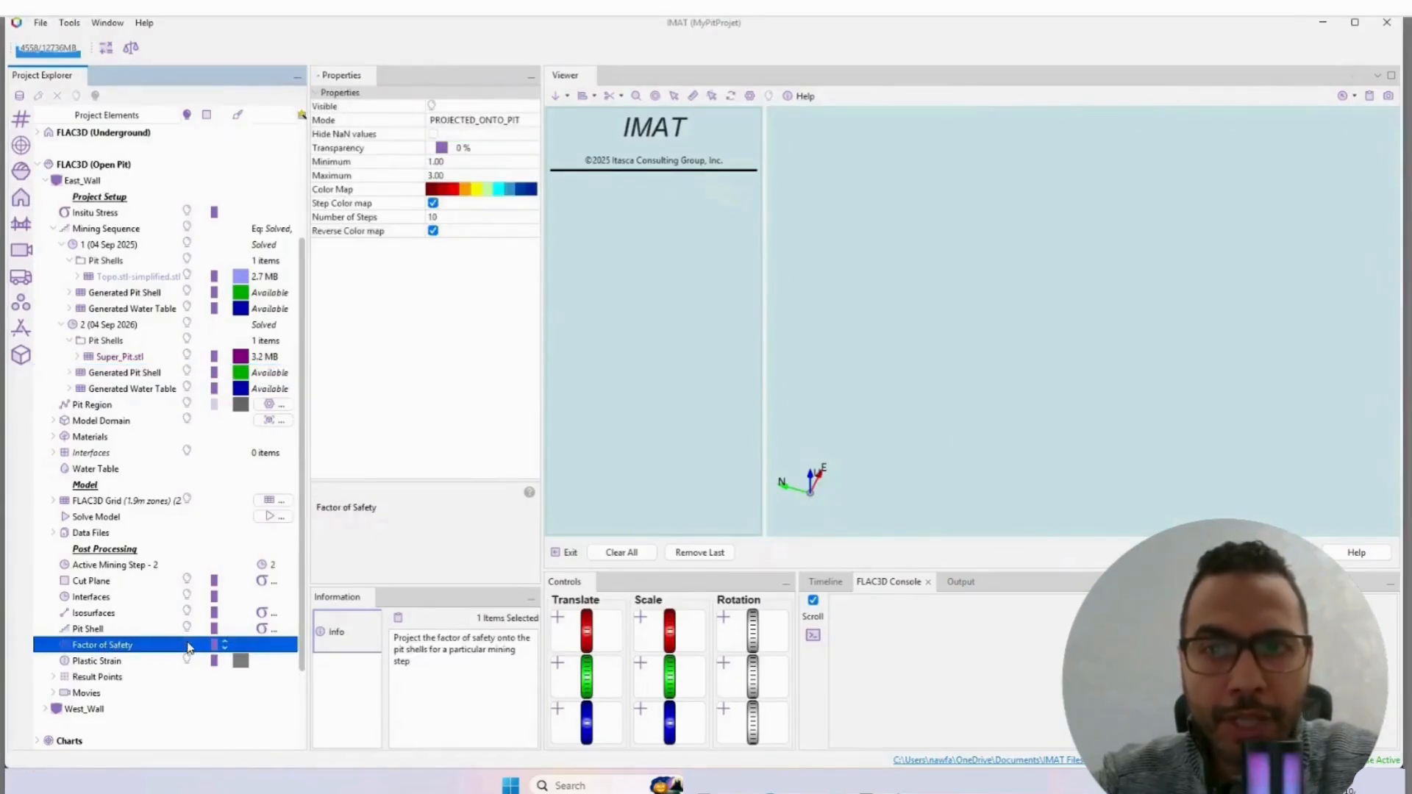
{"action": "left_click", "coordinate": [187, 646]}
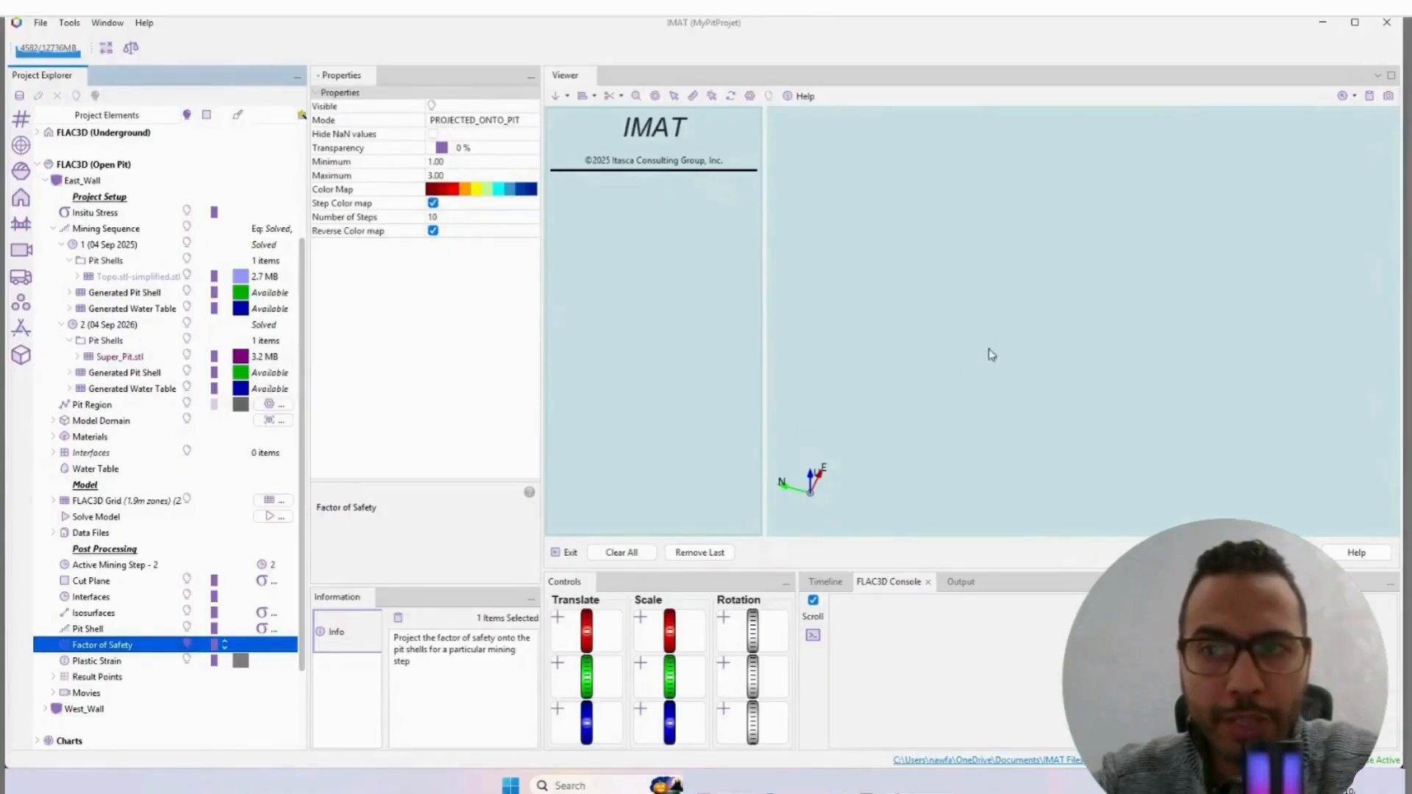
{"action": "left_click", "coordinate": [273, 565]}
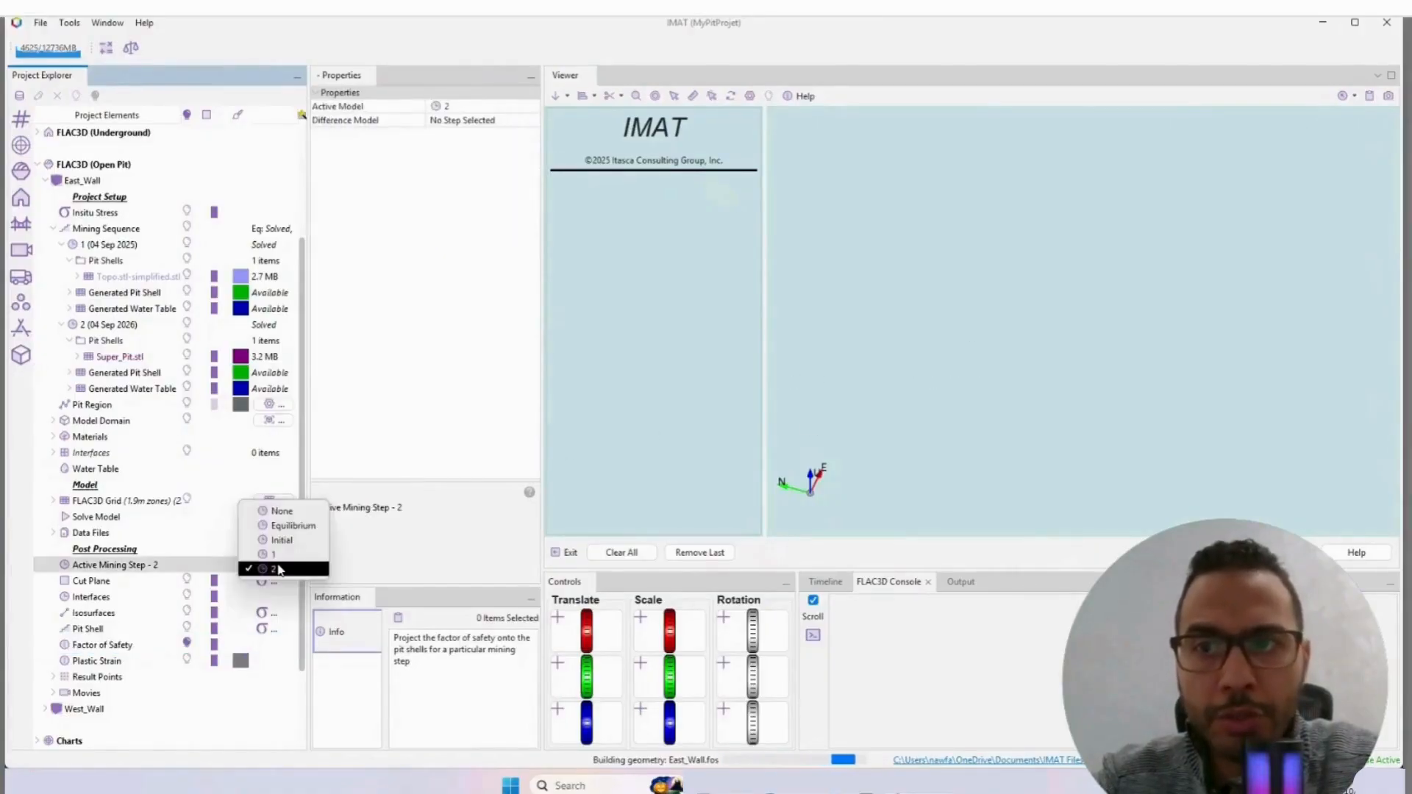
{"action": "left_click", "coordinate": [279, 568]}
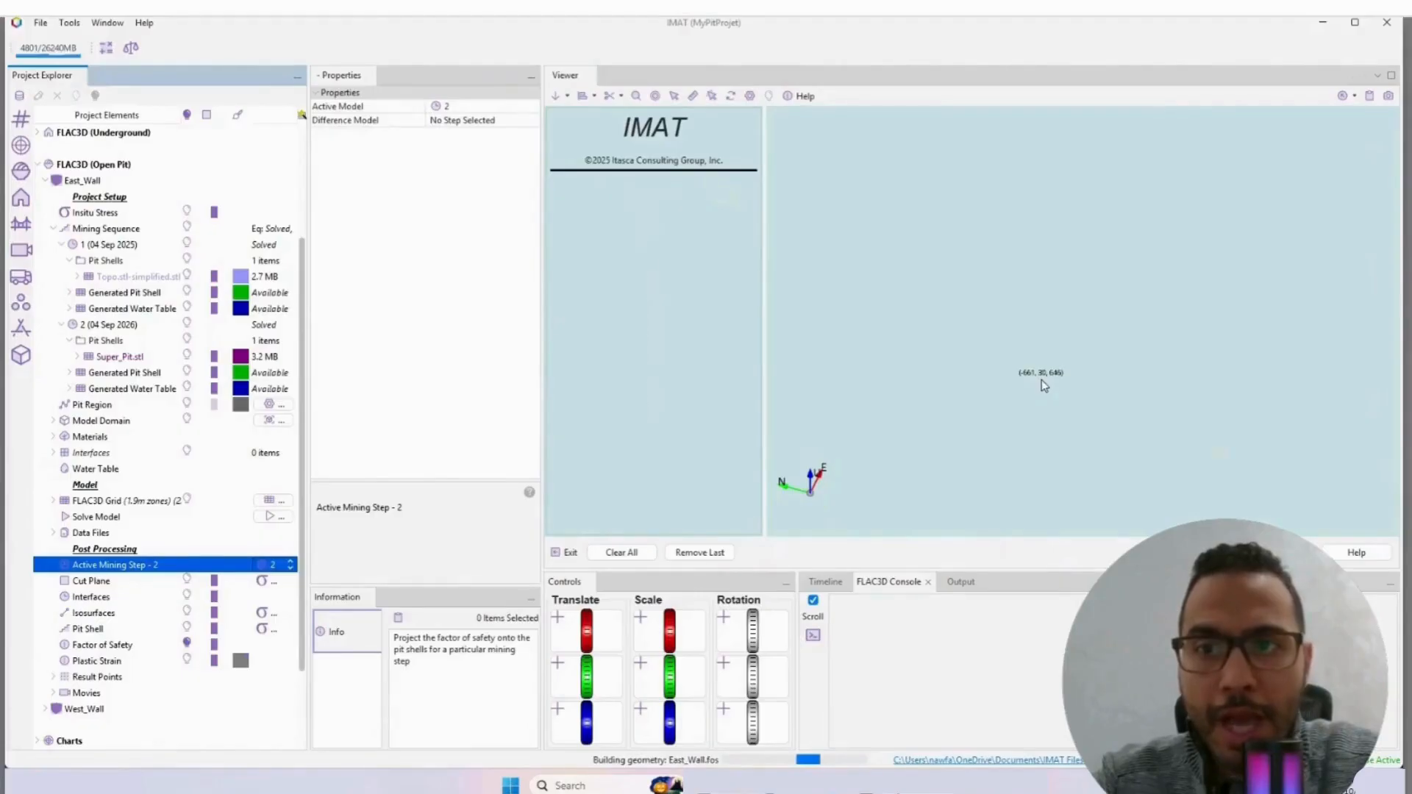
Step: Examine the factor of safety contours on the East_Wall pit surface and pick a point on the slope
{"action": "left_click", "coordinate": [1110, 386]}
{"action": "scroll", "coordinate": [1110, 388], "scroll_direction": "down", "scroll_amount": 2}
{"action": "right_click_drag", "start_coordinate": [1110, 387], "coordinate": [1064, 374]}
{"action": "scroll", "coordinate": [1091, 370], "scroll_direction": "up", "scroll_amount": 3}
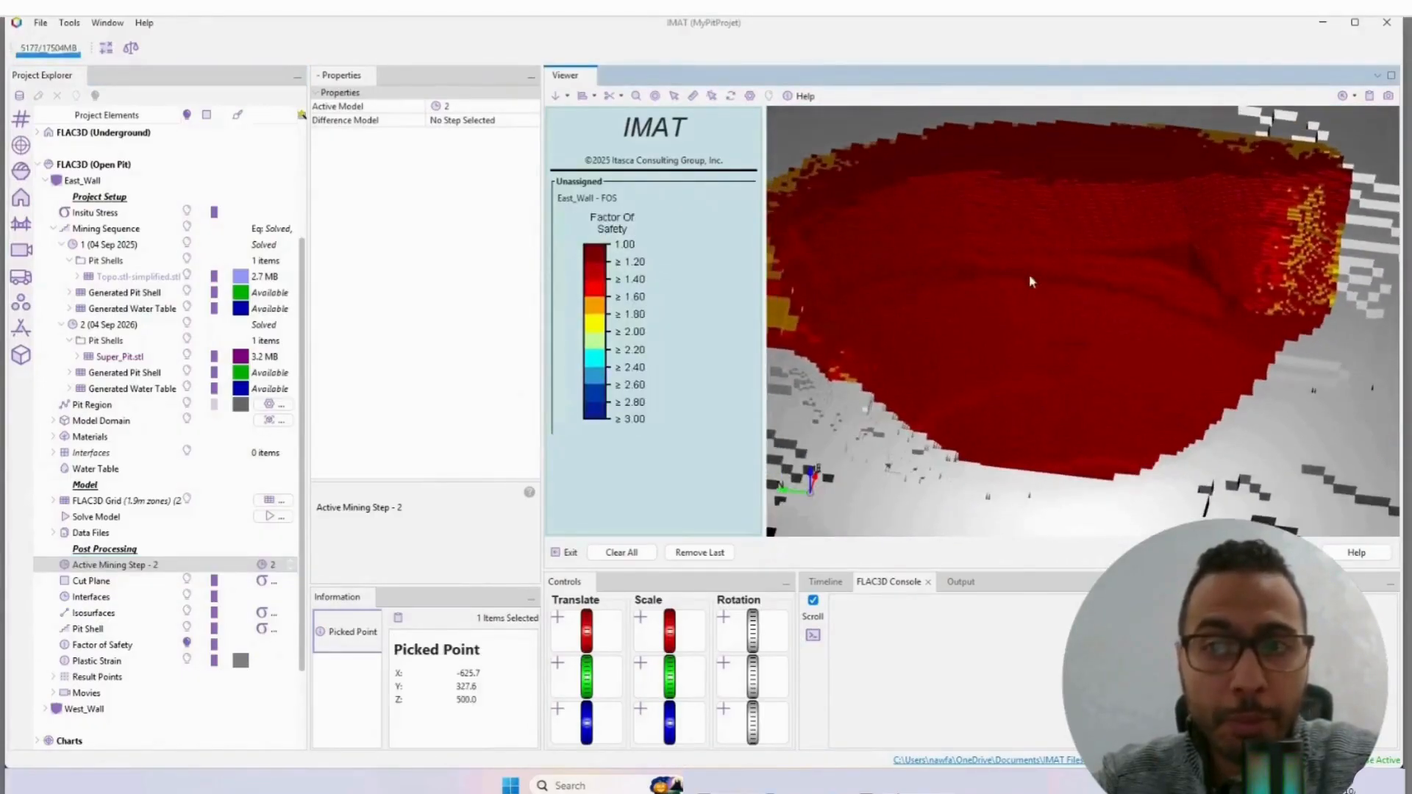
{"action": "left_click", "coordinate": [1032, 333]}
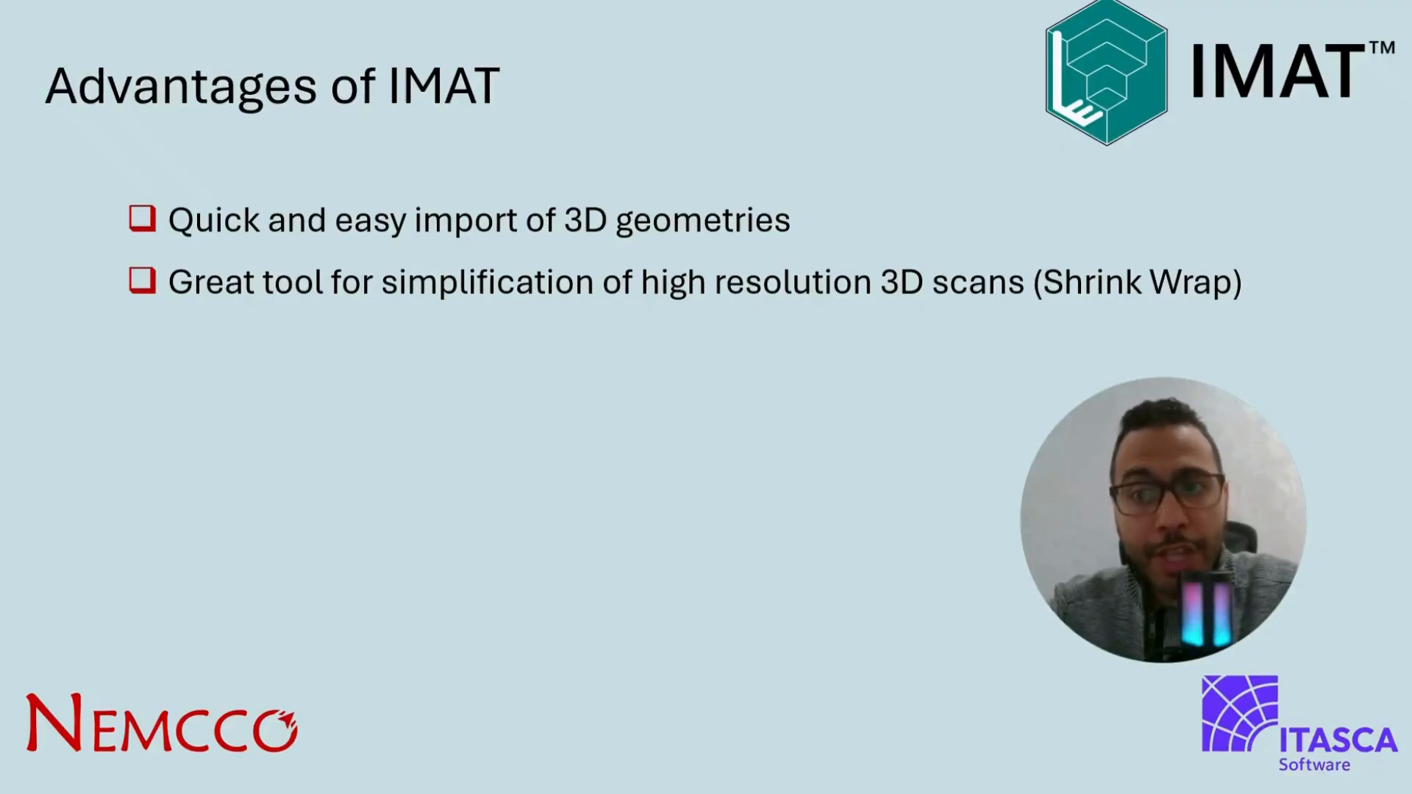
{"action": "key", "text": "Right"}
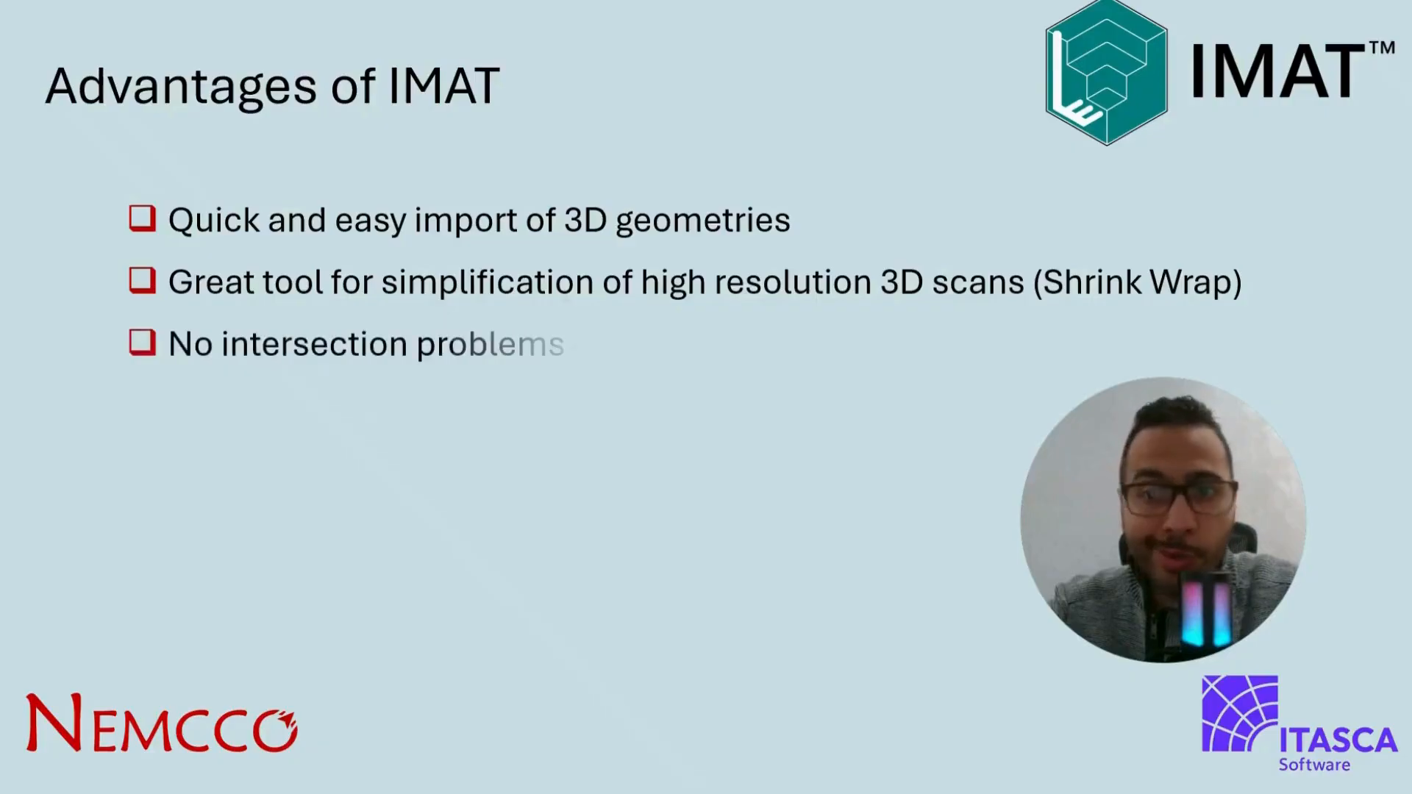